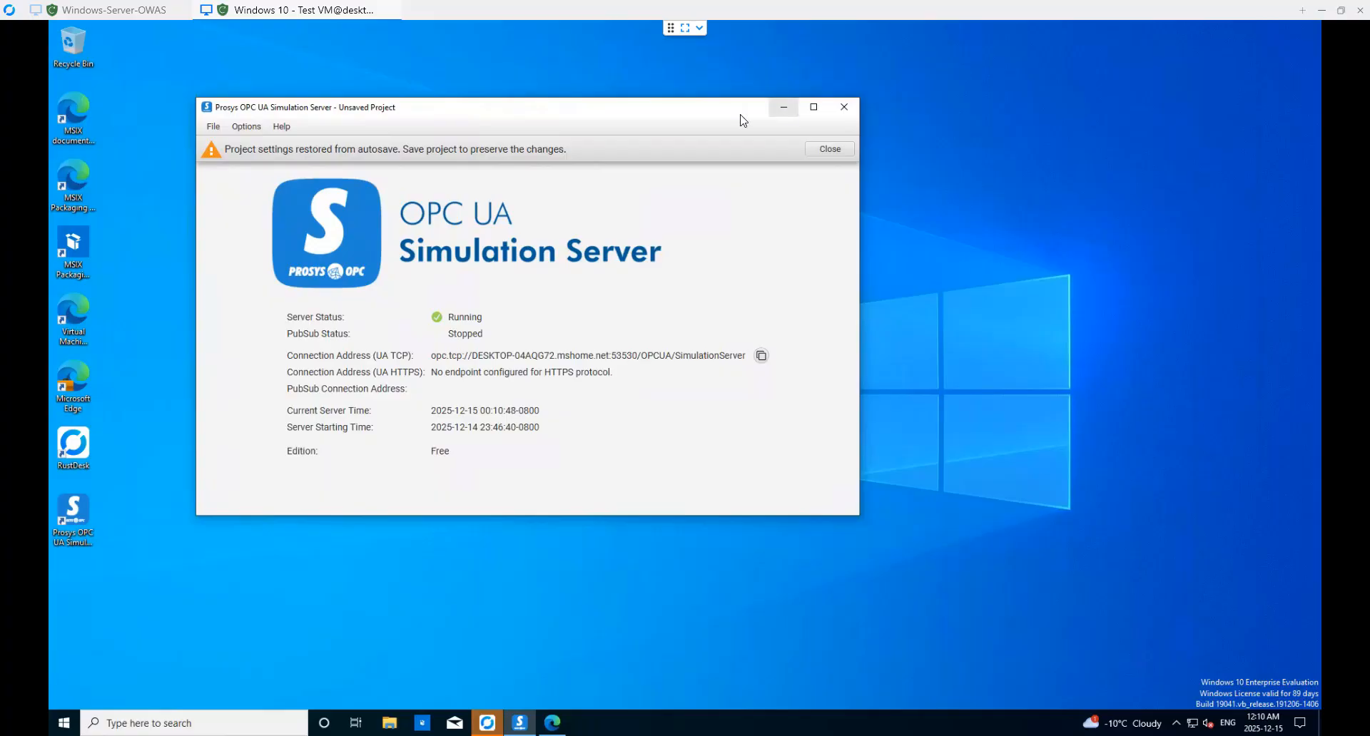
- Search the Confluent Cloud cluster's connector plugins for 'OPC UA'
click(554, 723)
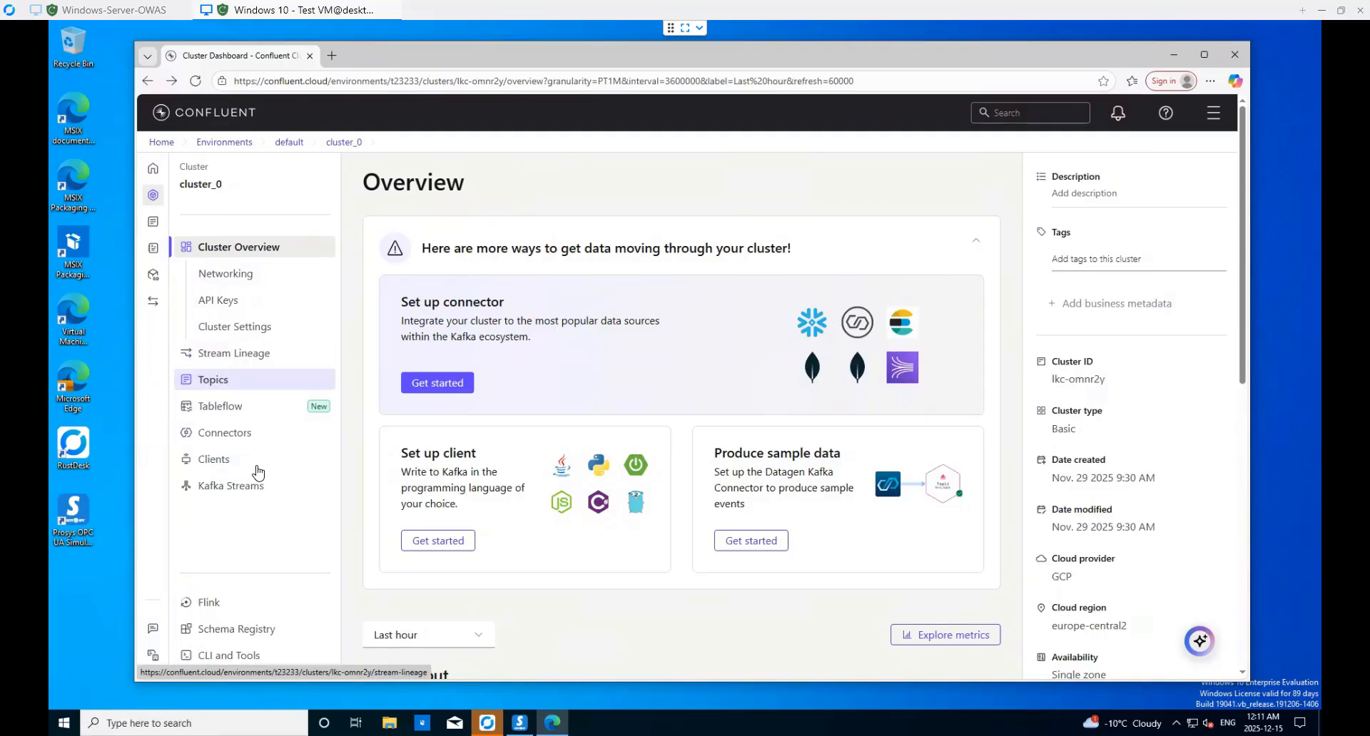
click(239, 439)
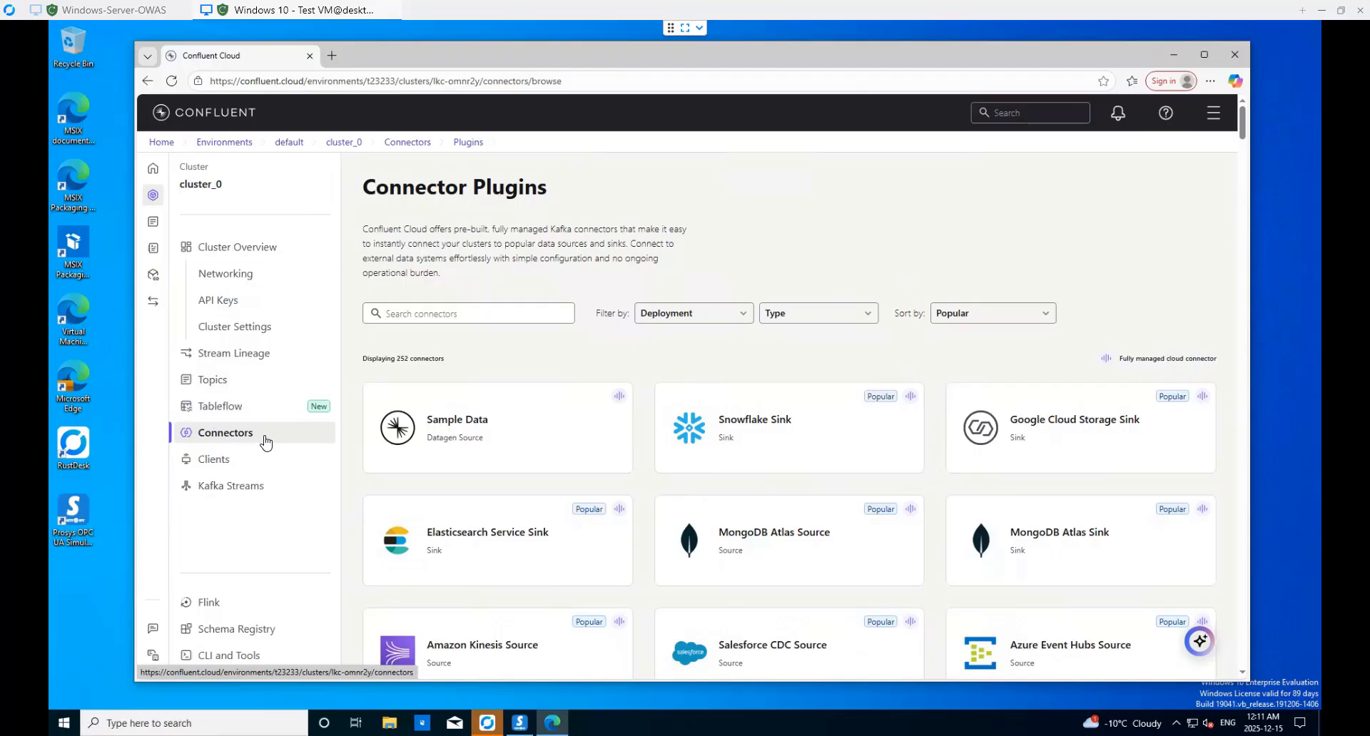
click(498, 322)
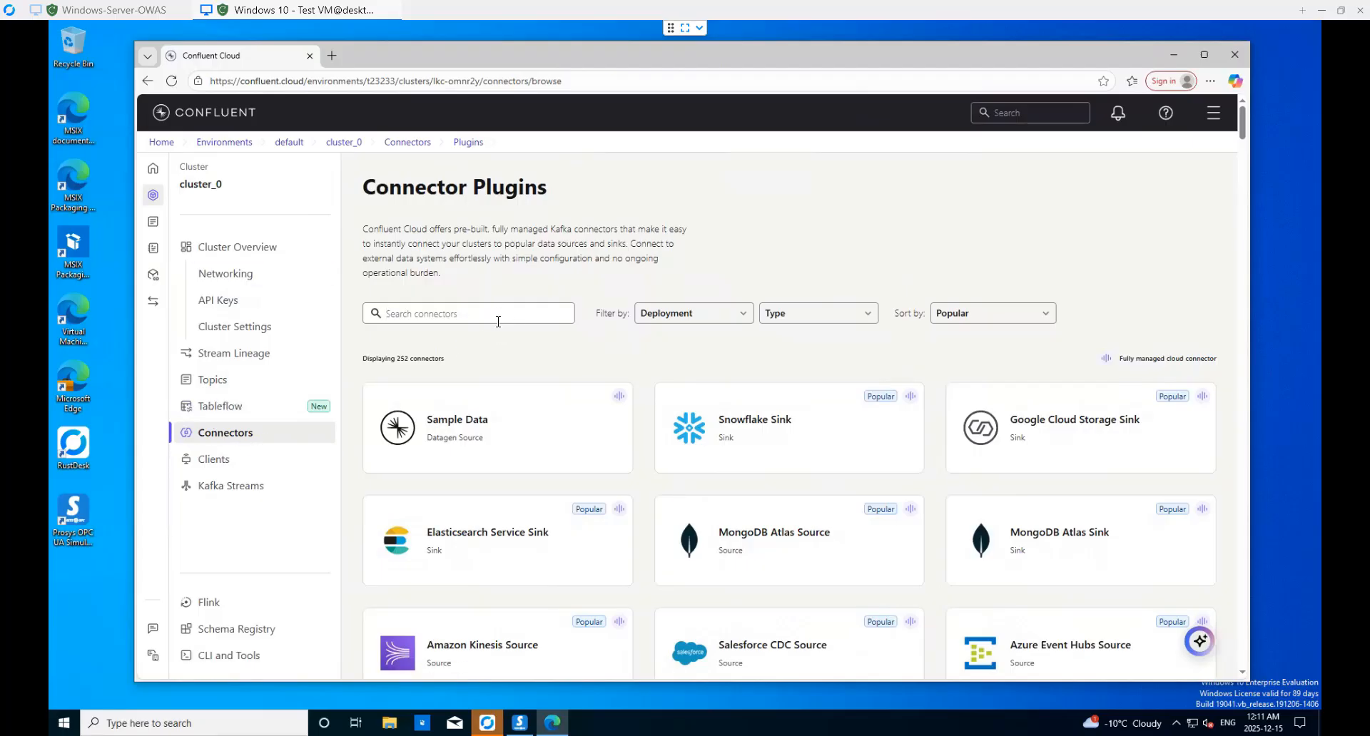
text(OPC UA)
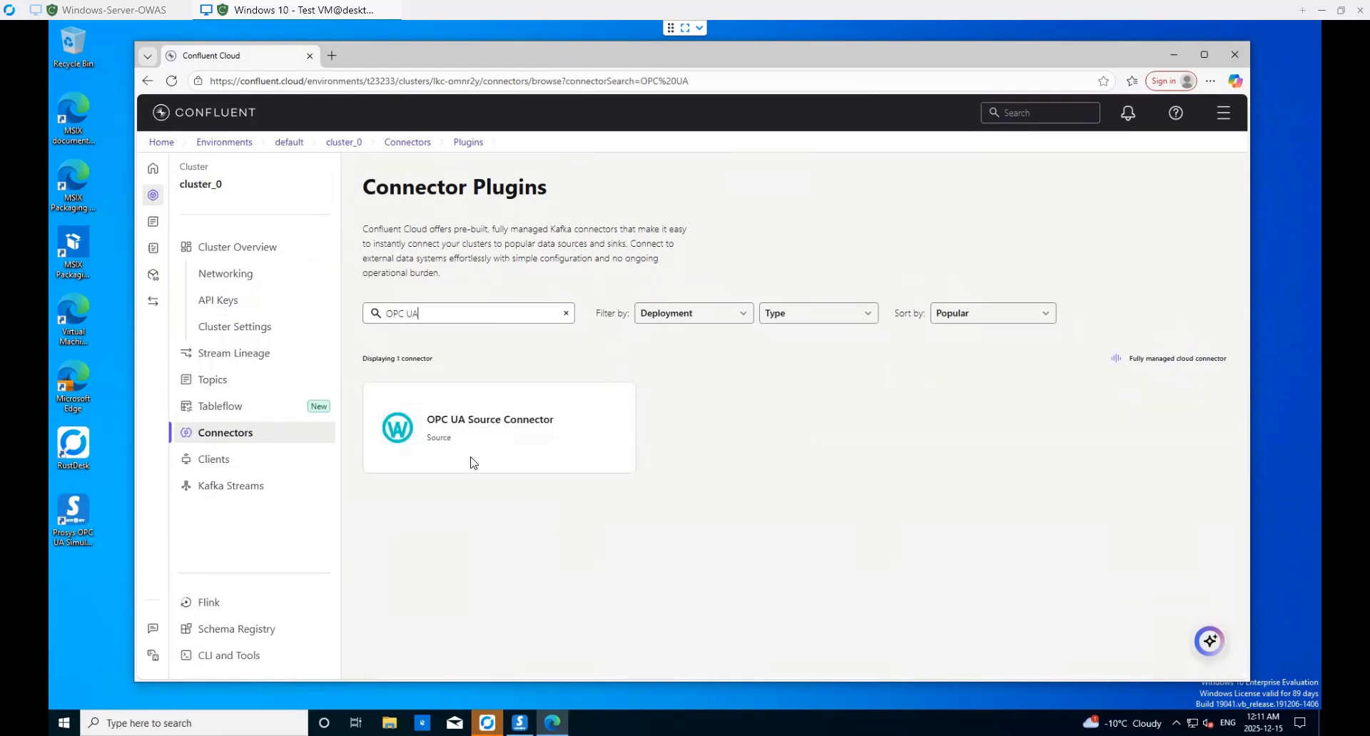
- Configure the OPC UA Source Connector and follow its One-Way Automation Inc. vendor link
mouse_move(466, 443)
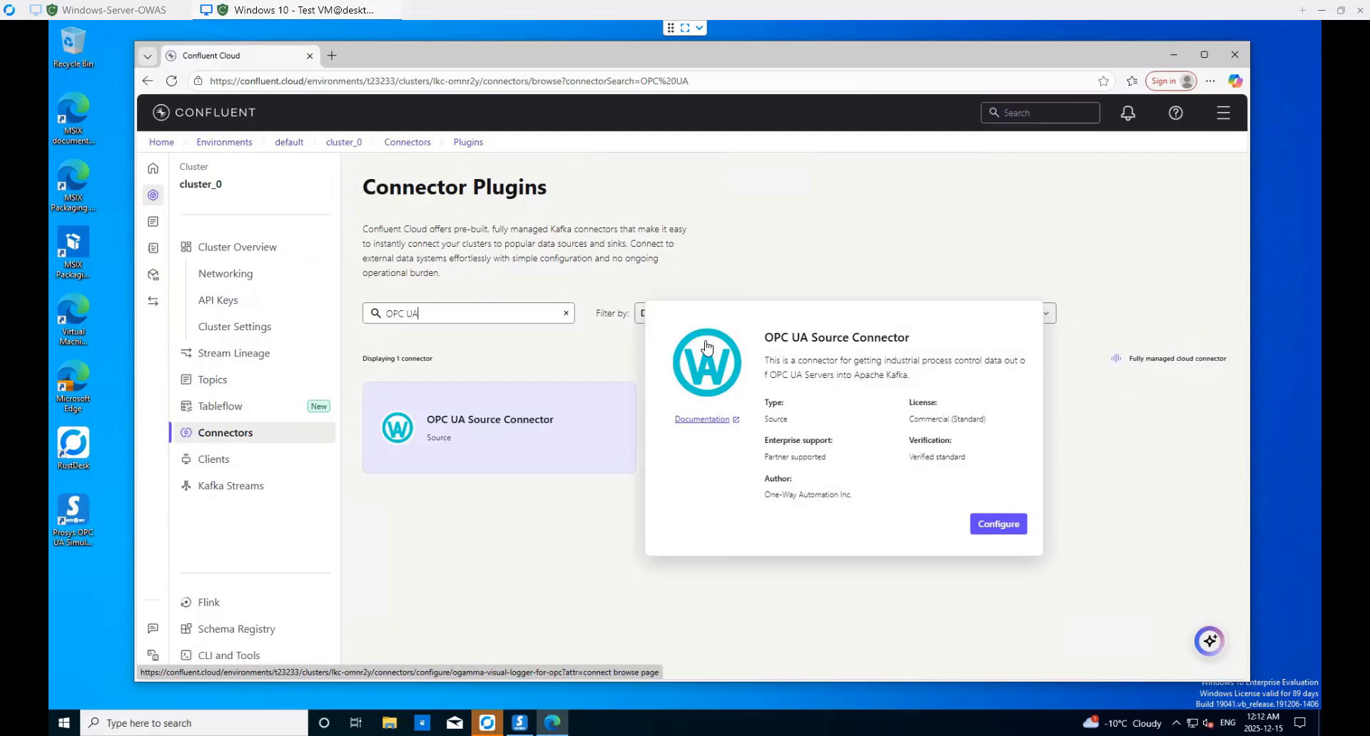
click(1010, 531)
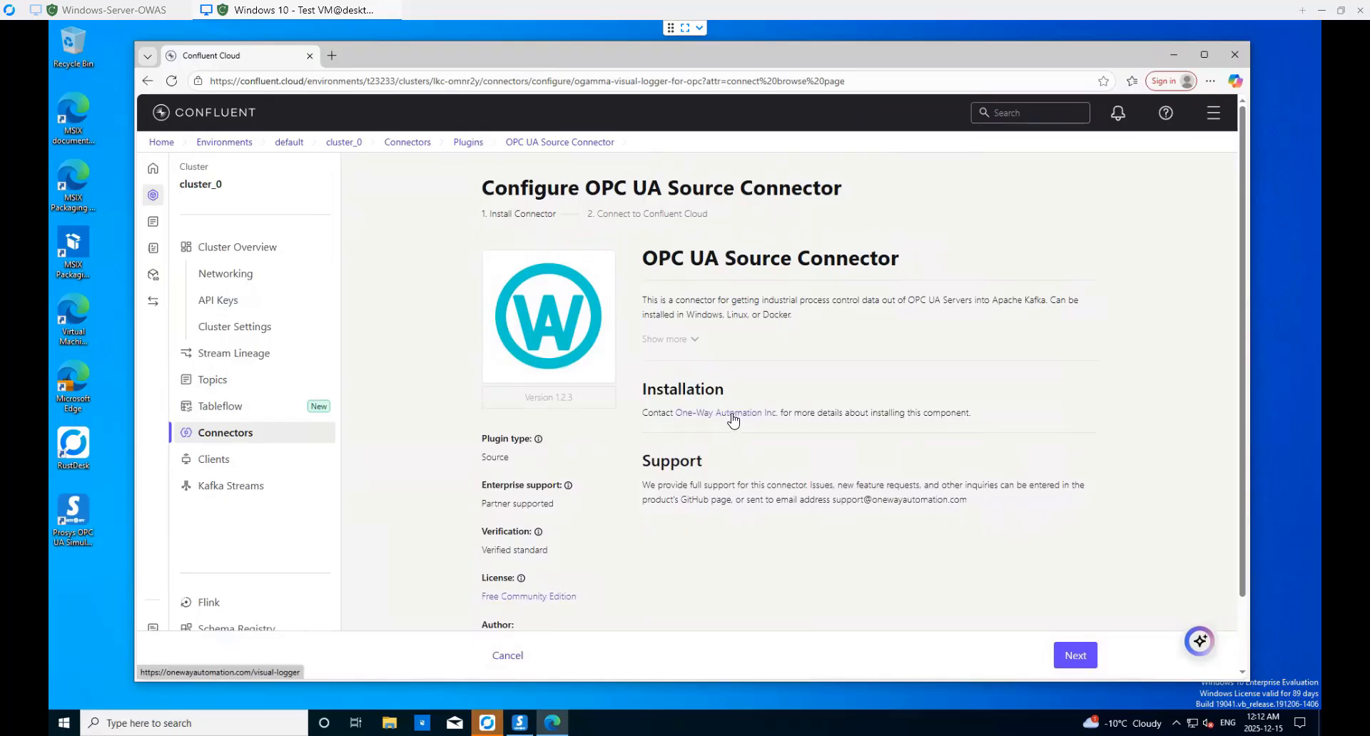
click(735, 421)
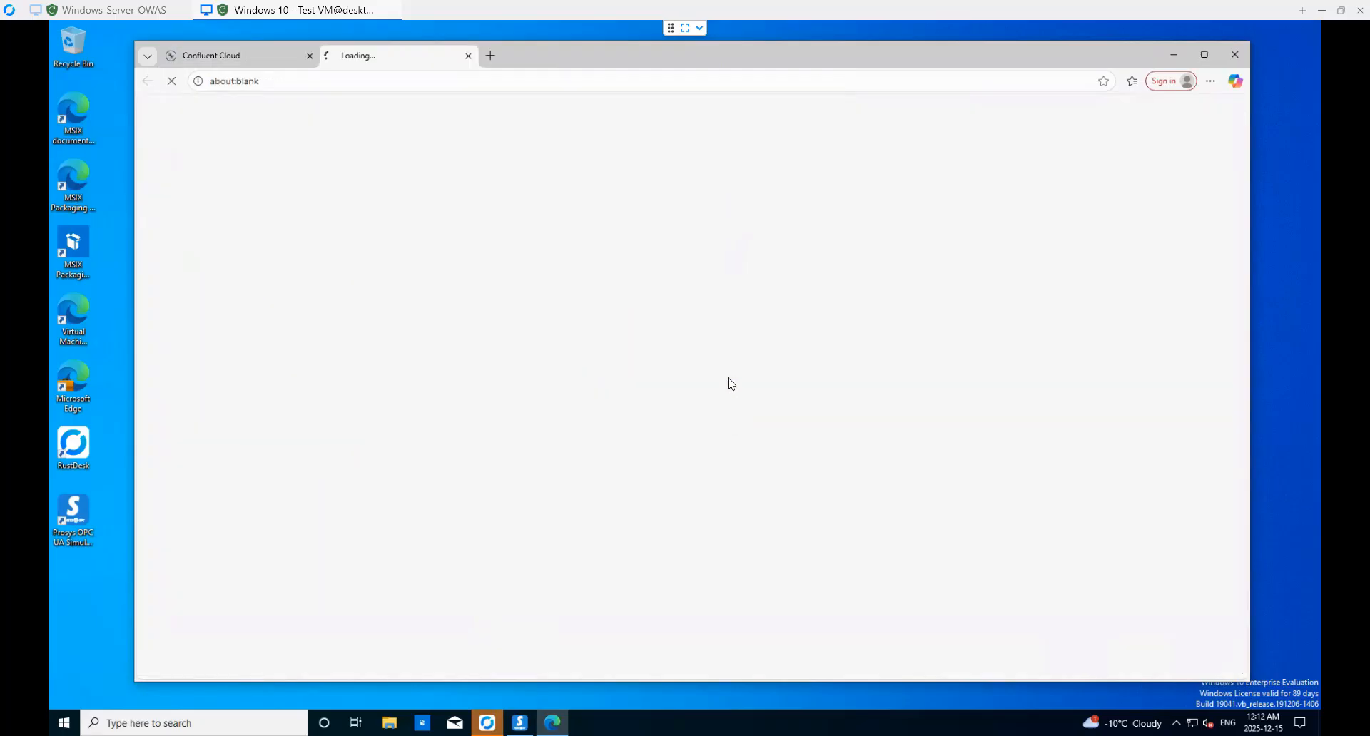
- Choose Download Today for the free Visual Logger Community Edition in the pricing section
scroll(1250, 199, down, 5)
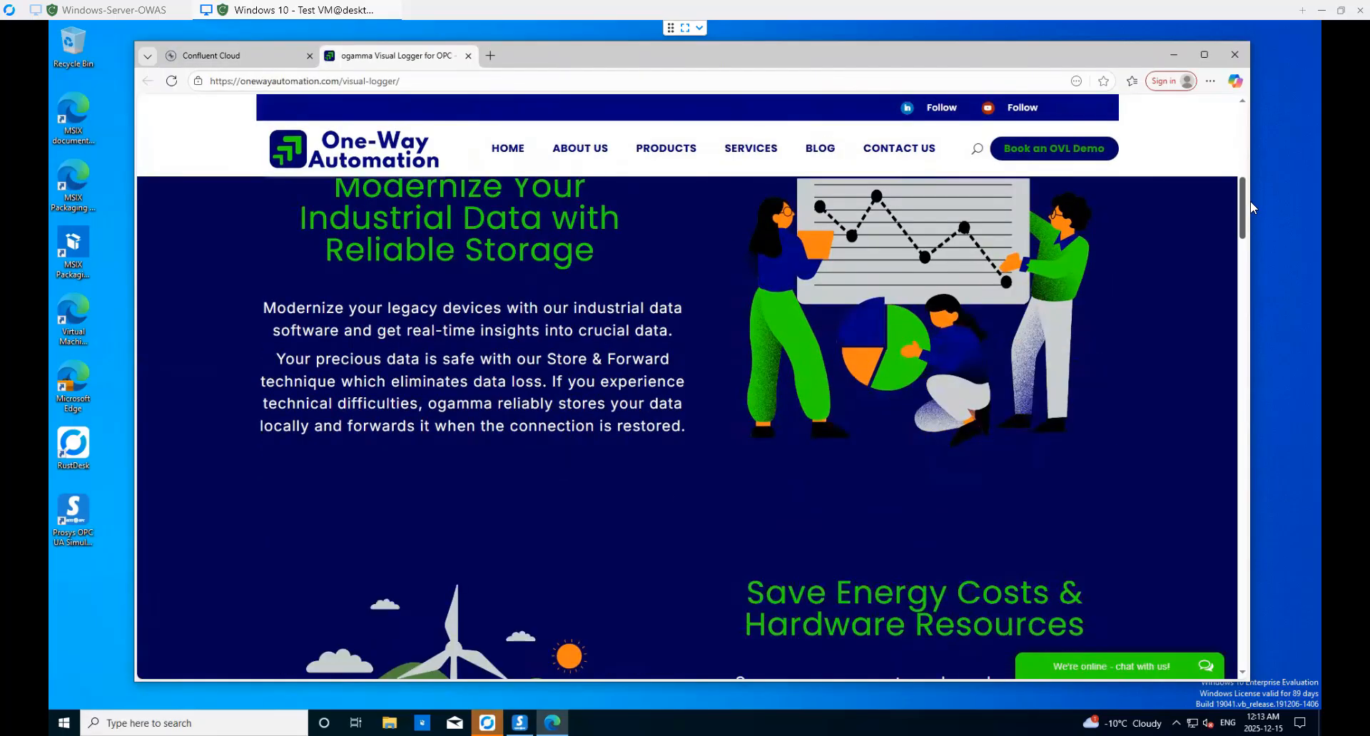
scroll(1250, 215, down, 4)
scroll(1246, 371, down, 20)
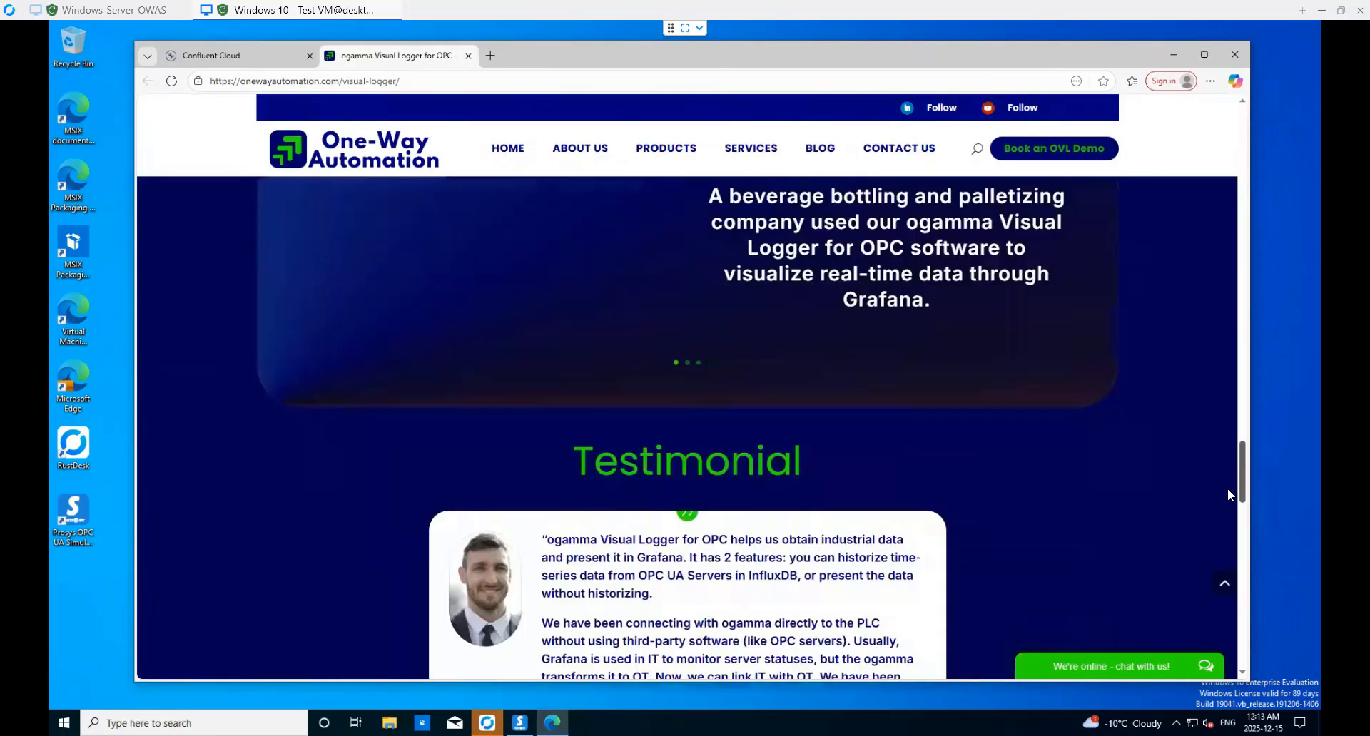
scroll(1232, 577, down, 4)
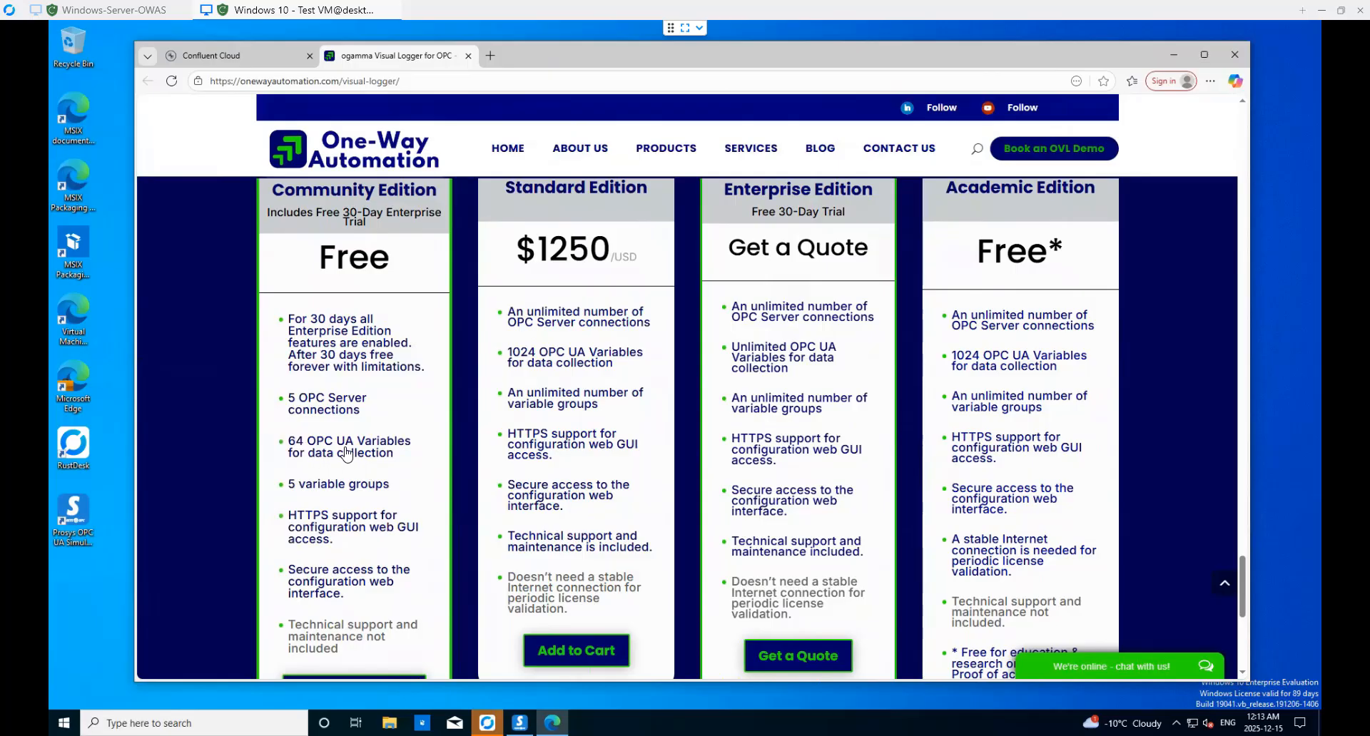
scroll(347, 454, down, 3)
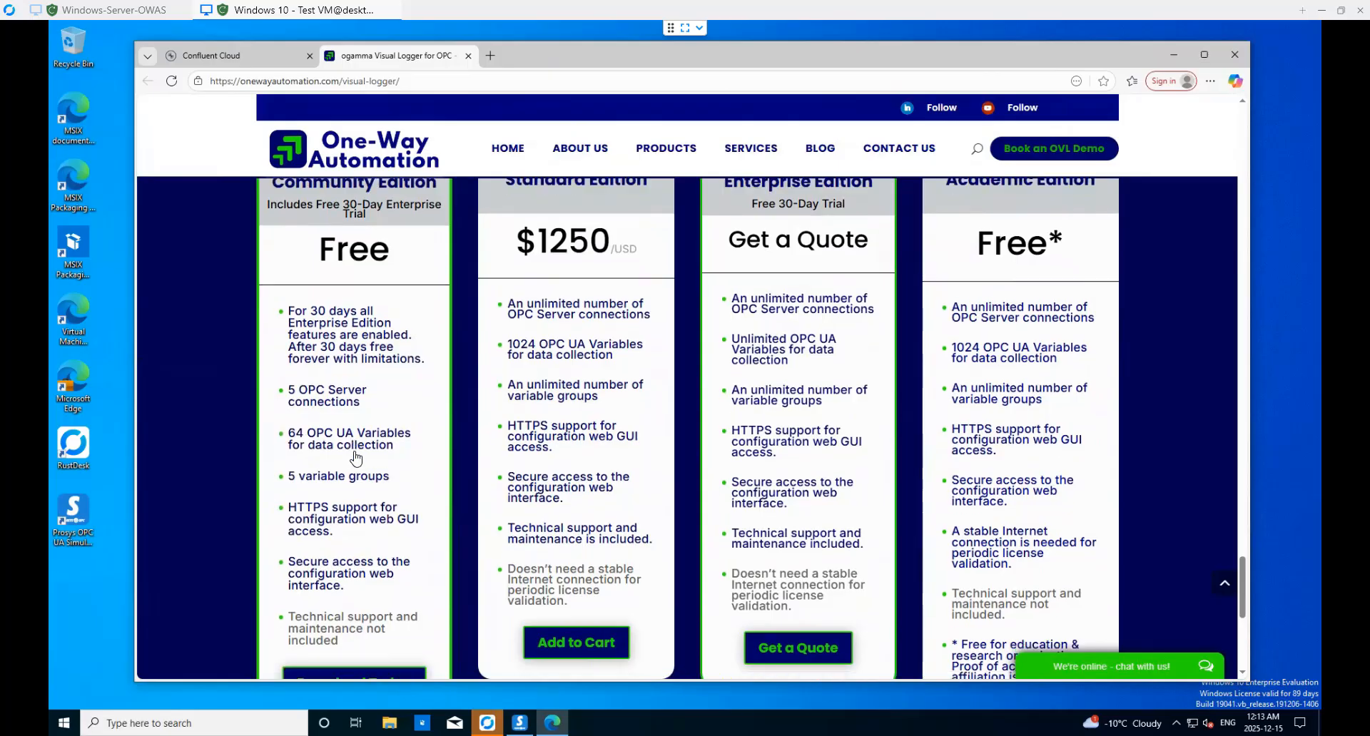
click(371, 494)
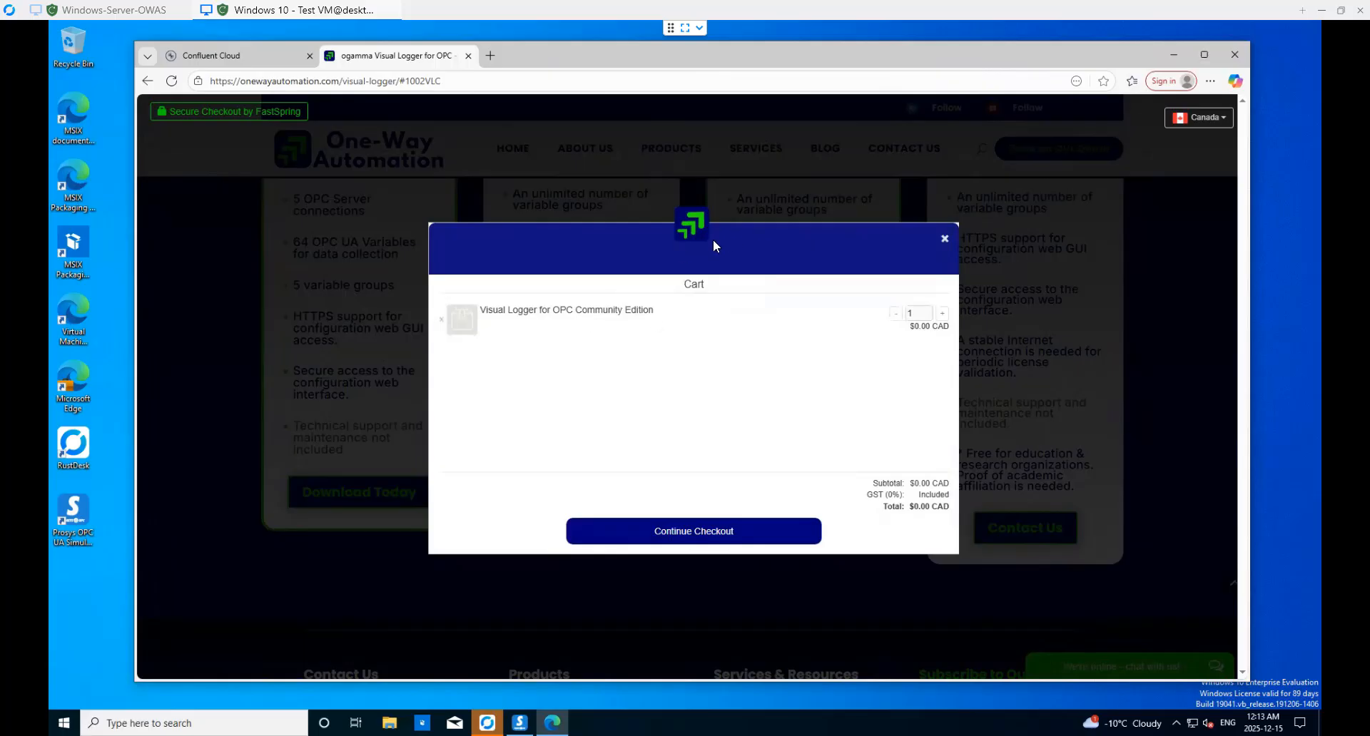
- Check out, place the free order and close the order confirmation
click(689, 541)
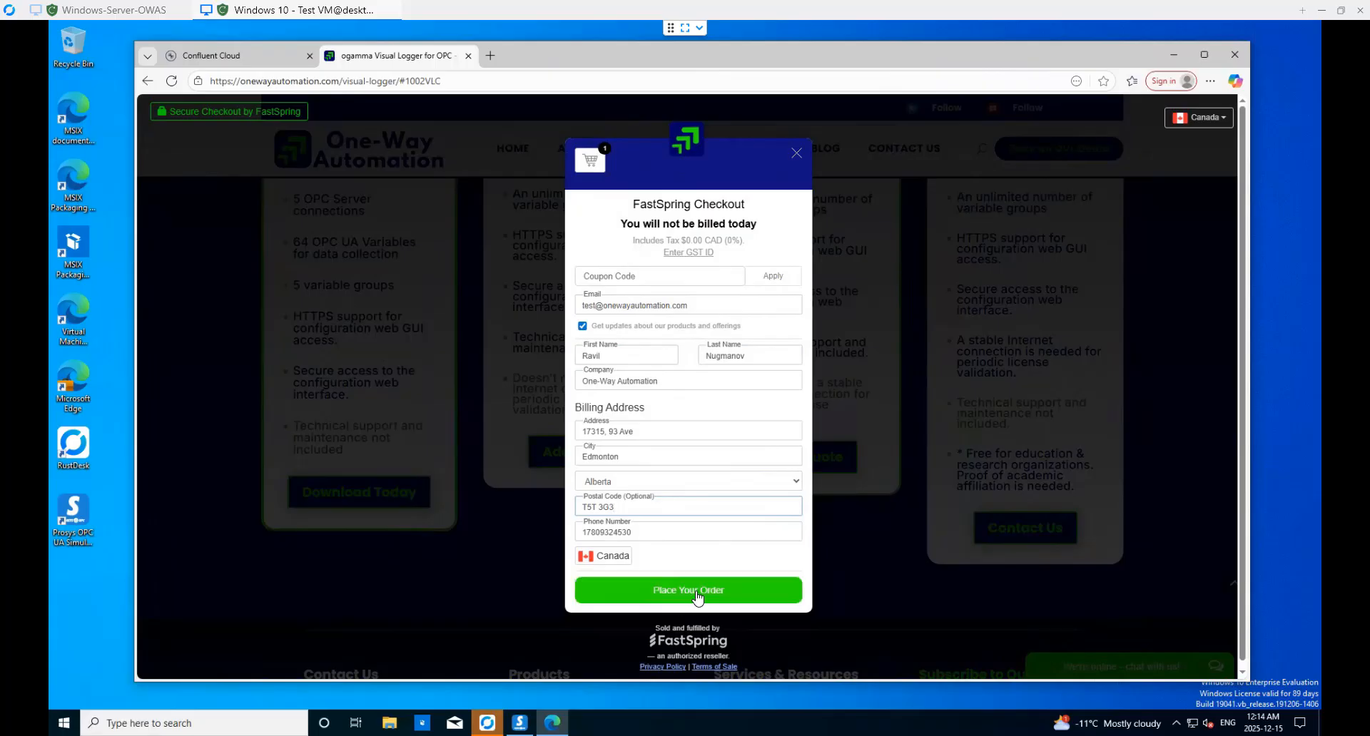
click(698, 596)
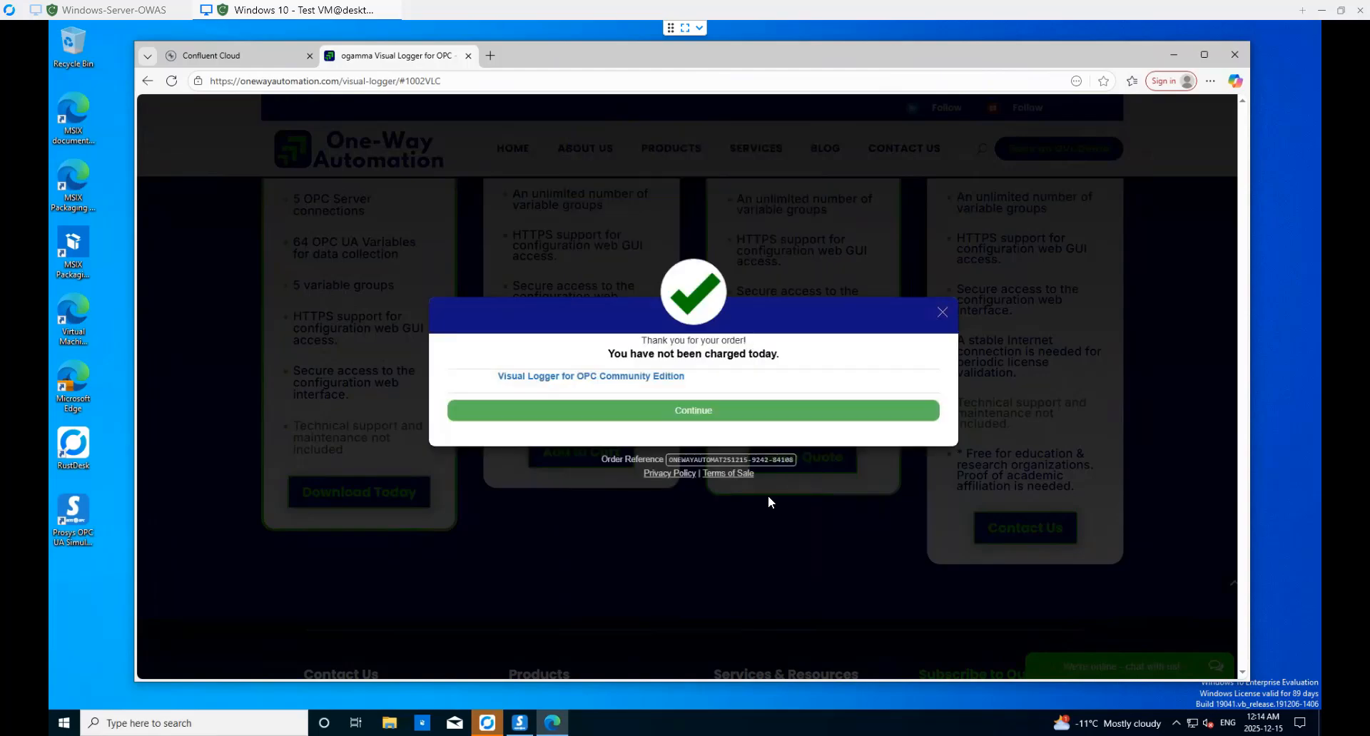
click(708, 417)
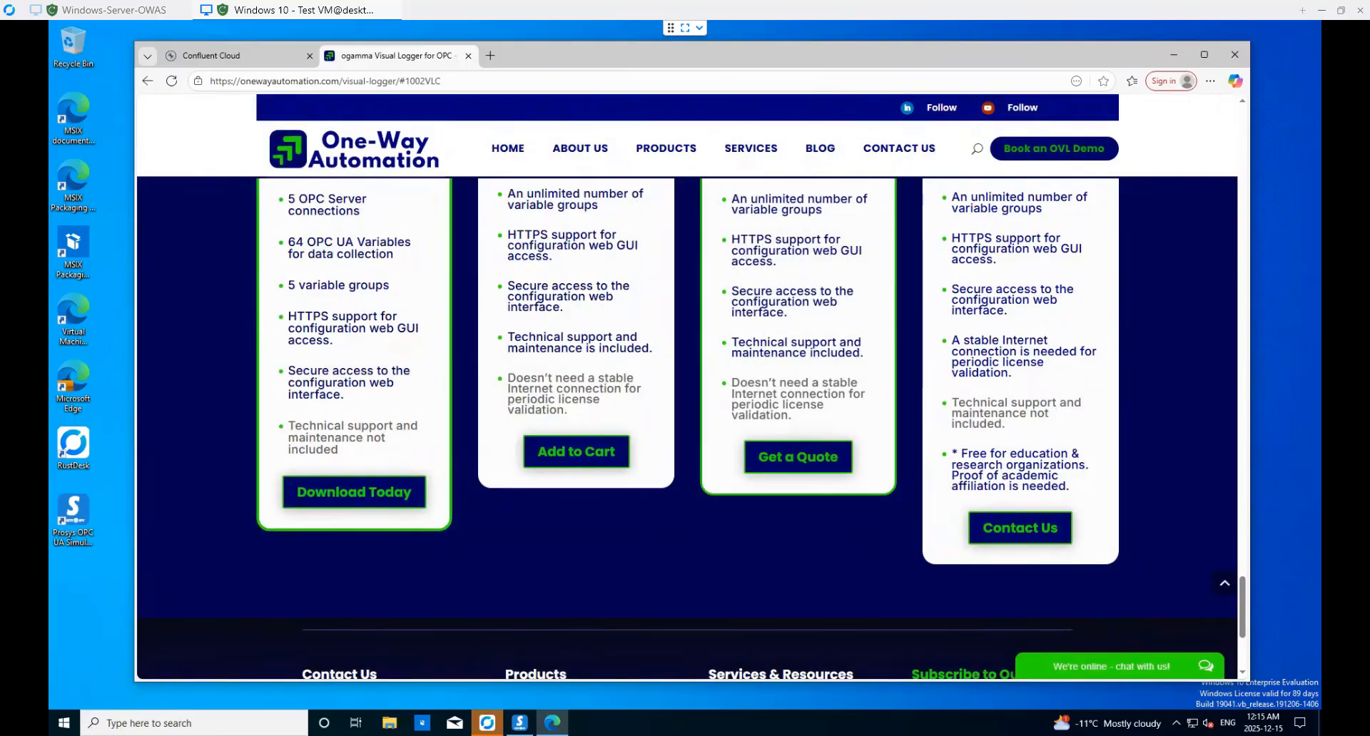
- Sync Windows Mail and open the One-Way Automation delivery e-mail
click(454, 725)
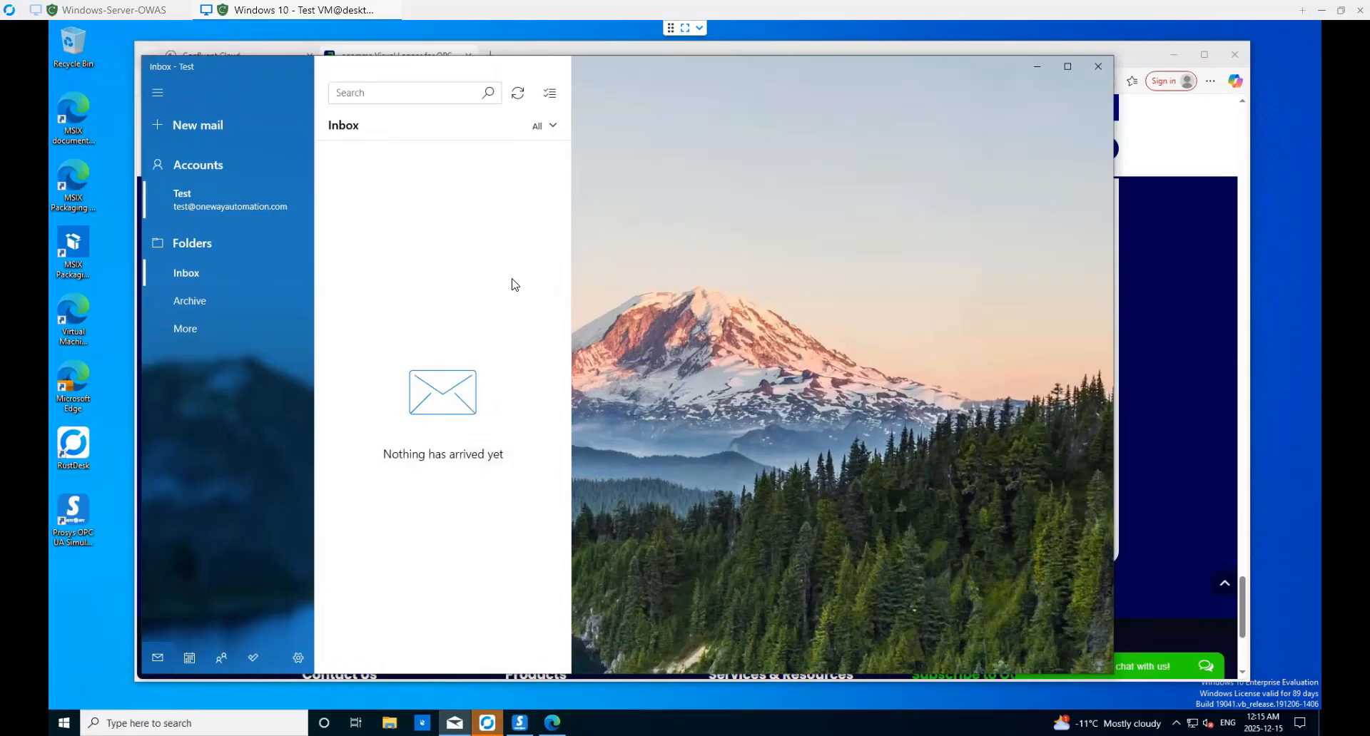
click(519, 97)
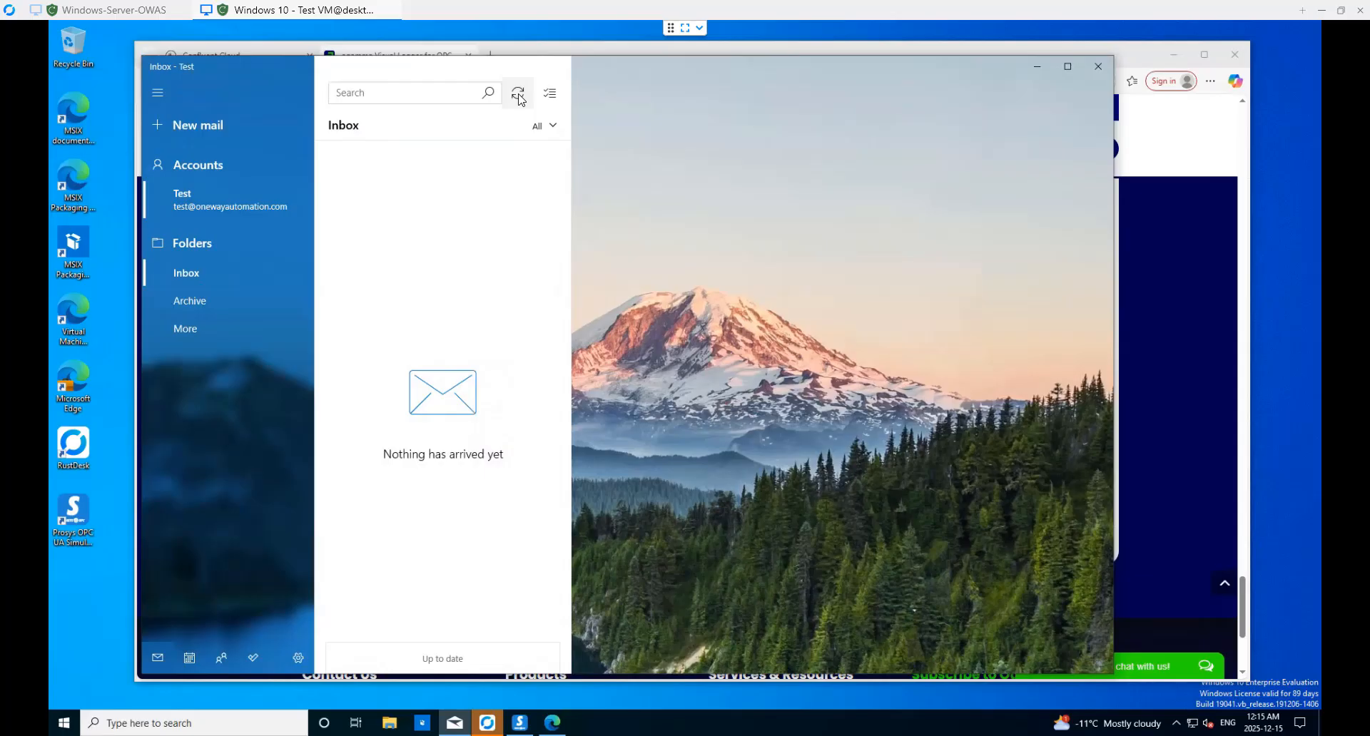
click(519, 97)
click(426, 237)
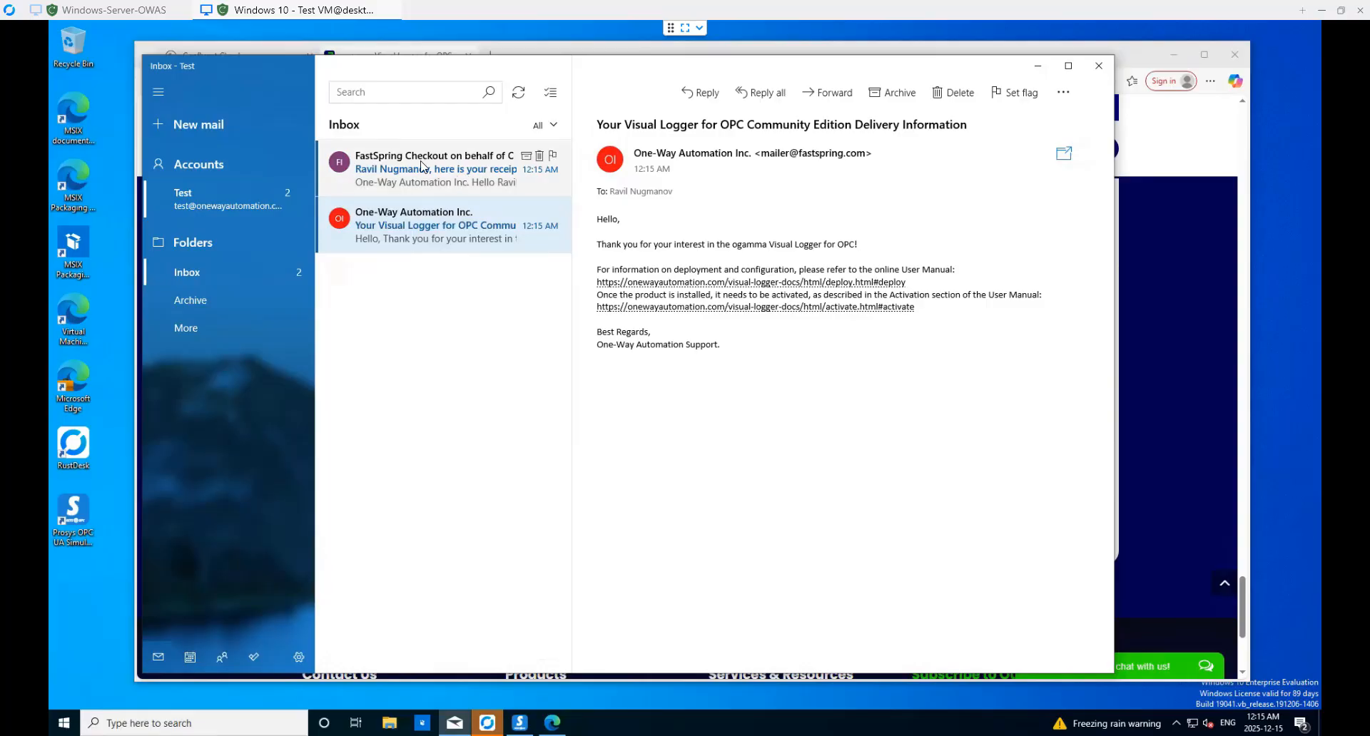
- Review the FastSpring receipt, then follow the deploy.html manual link in the delivery e-mail
click(423, 166)
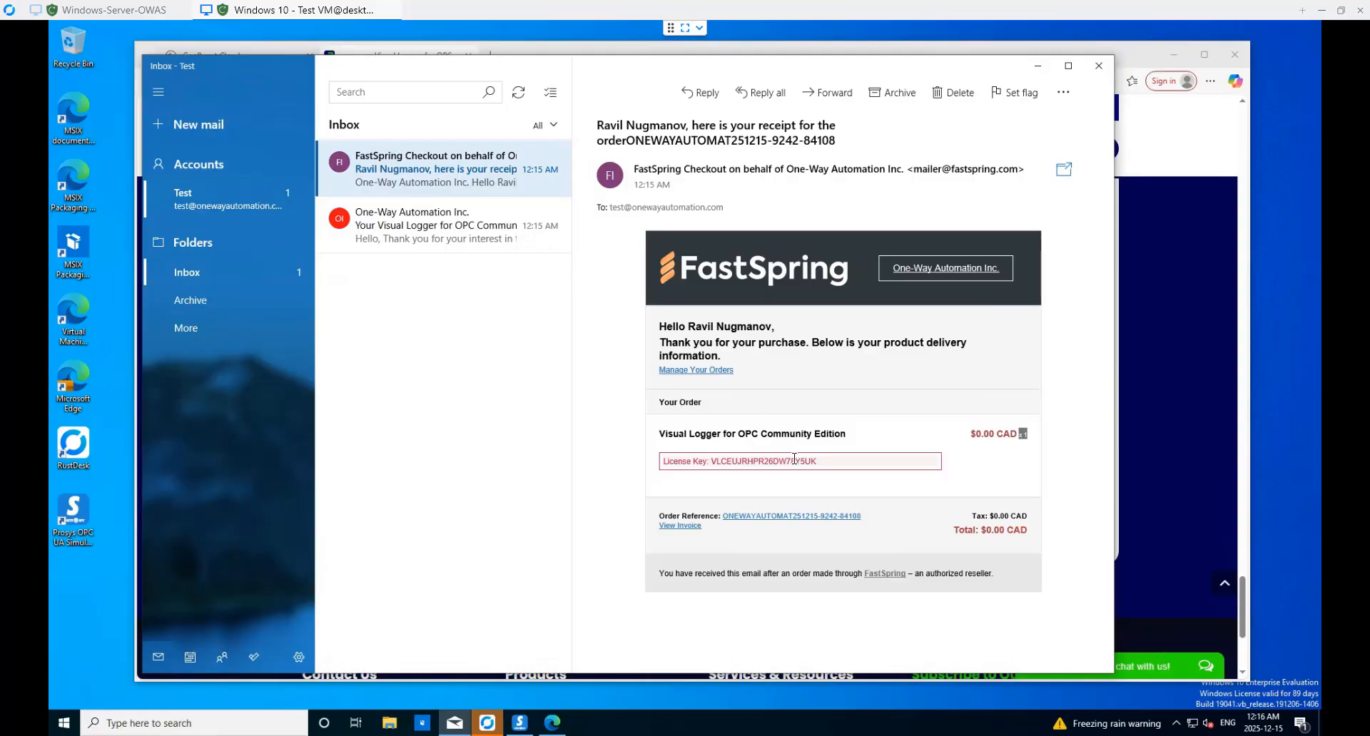
click(426, 231)
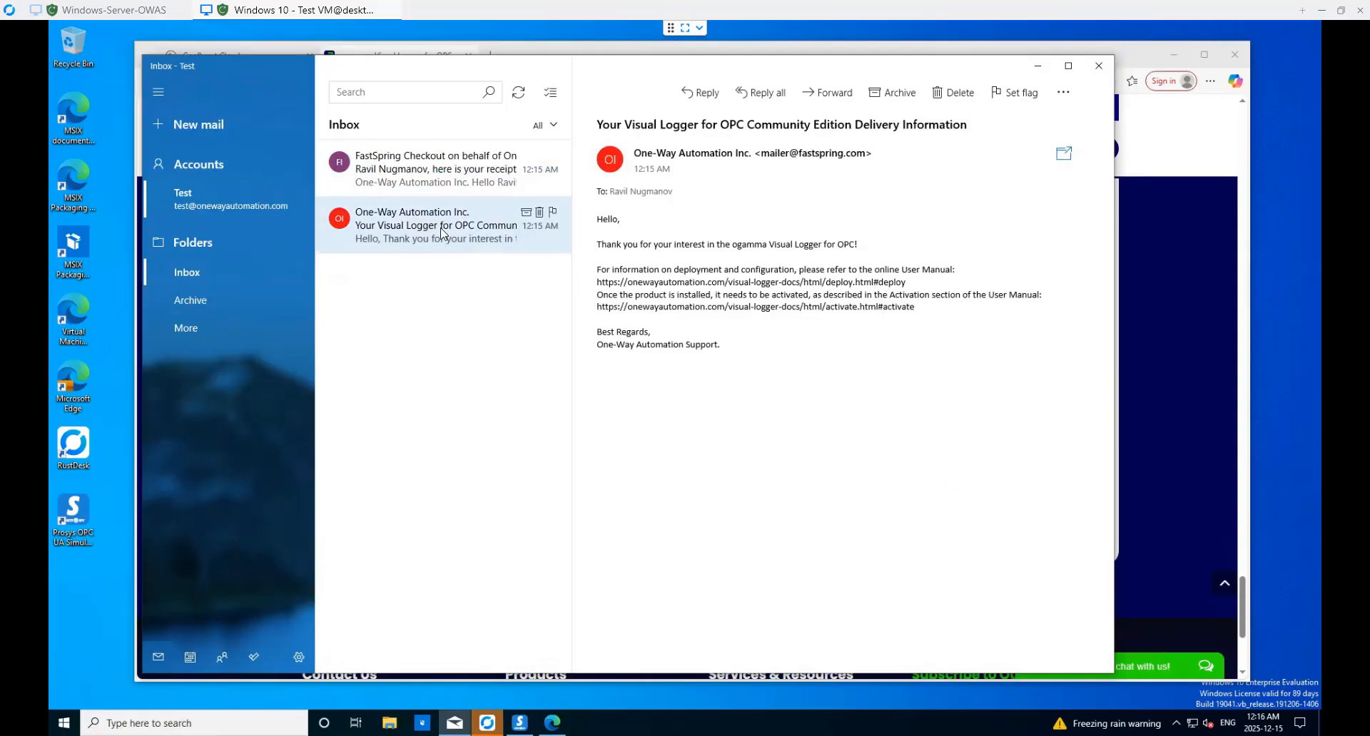
click(875, 284)
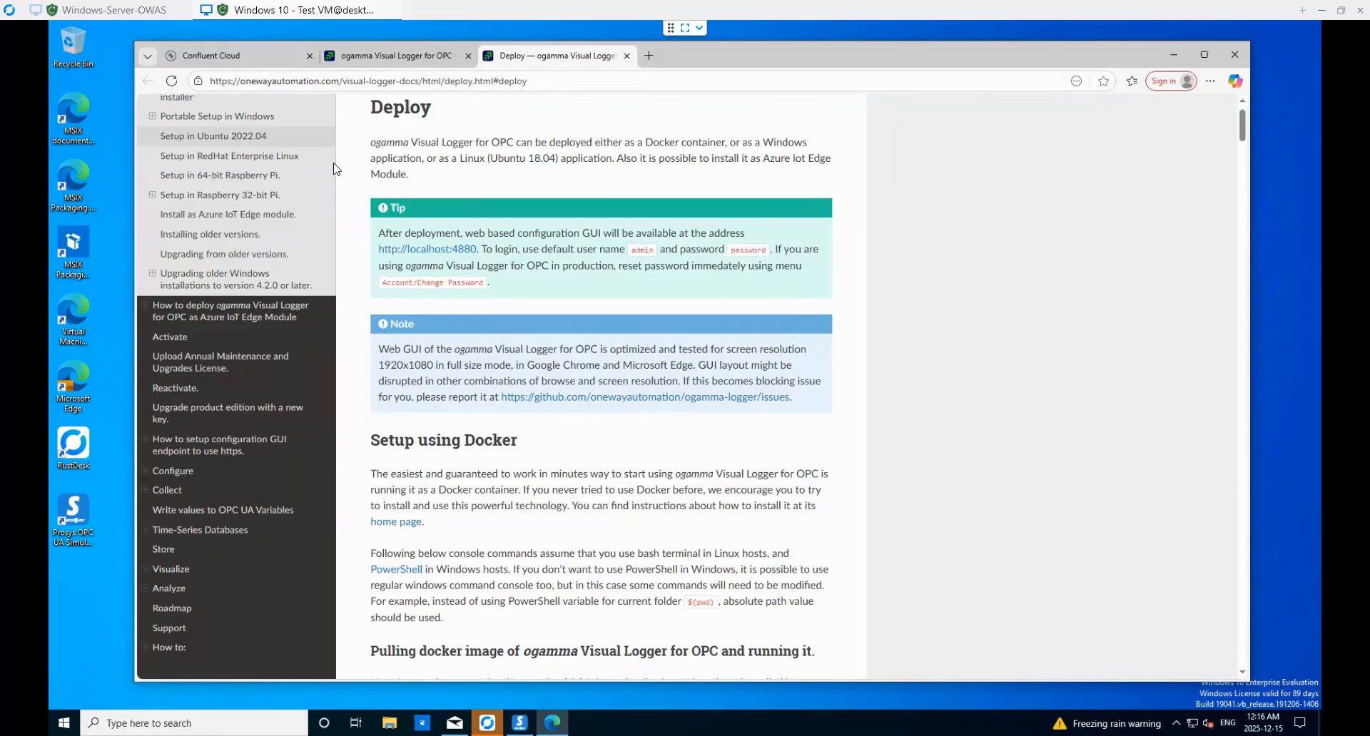
- Download ogamma-logger-windows-installer-4.2.2.exe from the 'Setup in Windows using the installer' section
scroll(258, 171, up, 2)
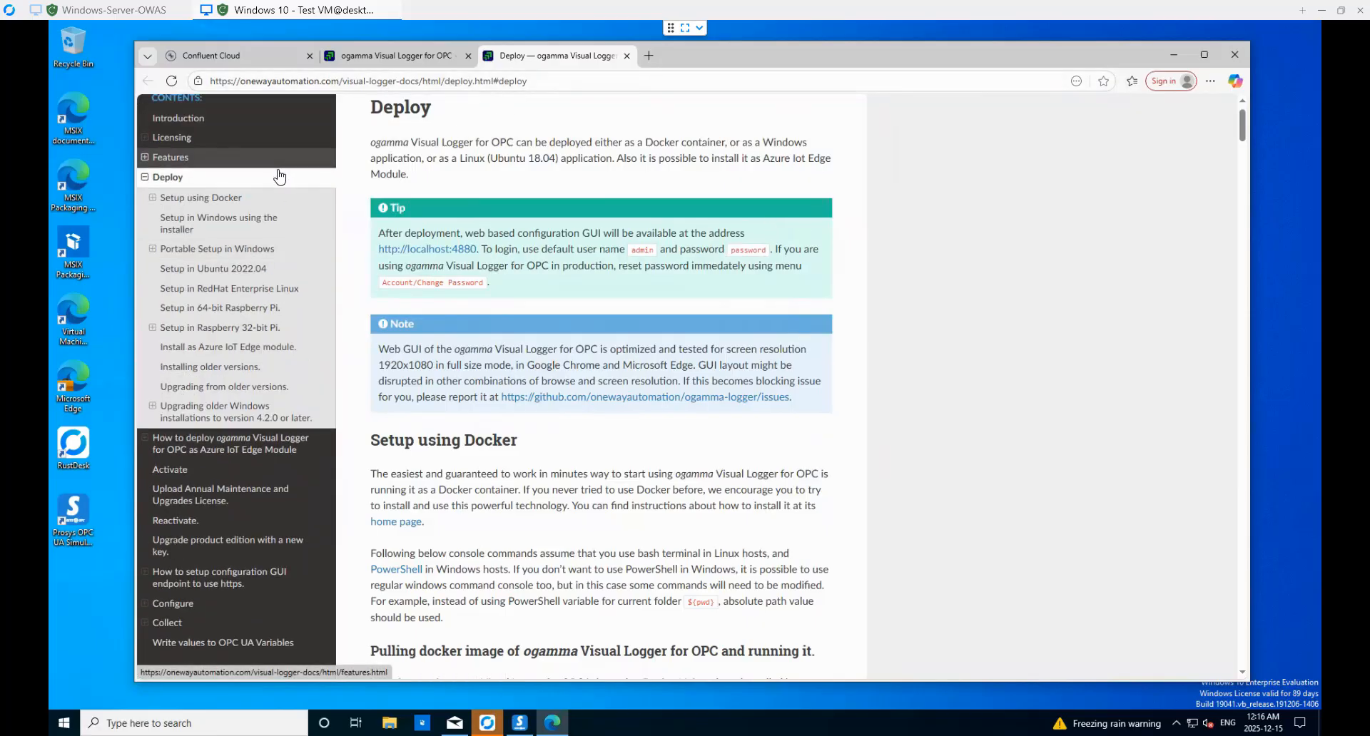
click(258, 221)
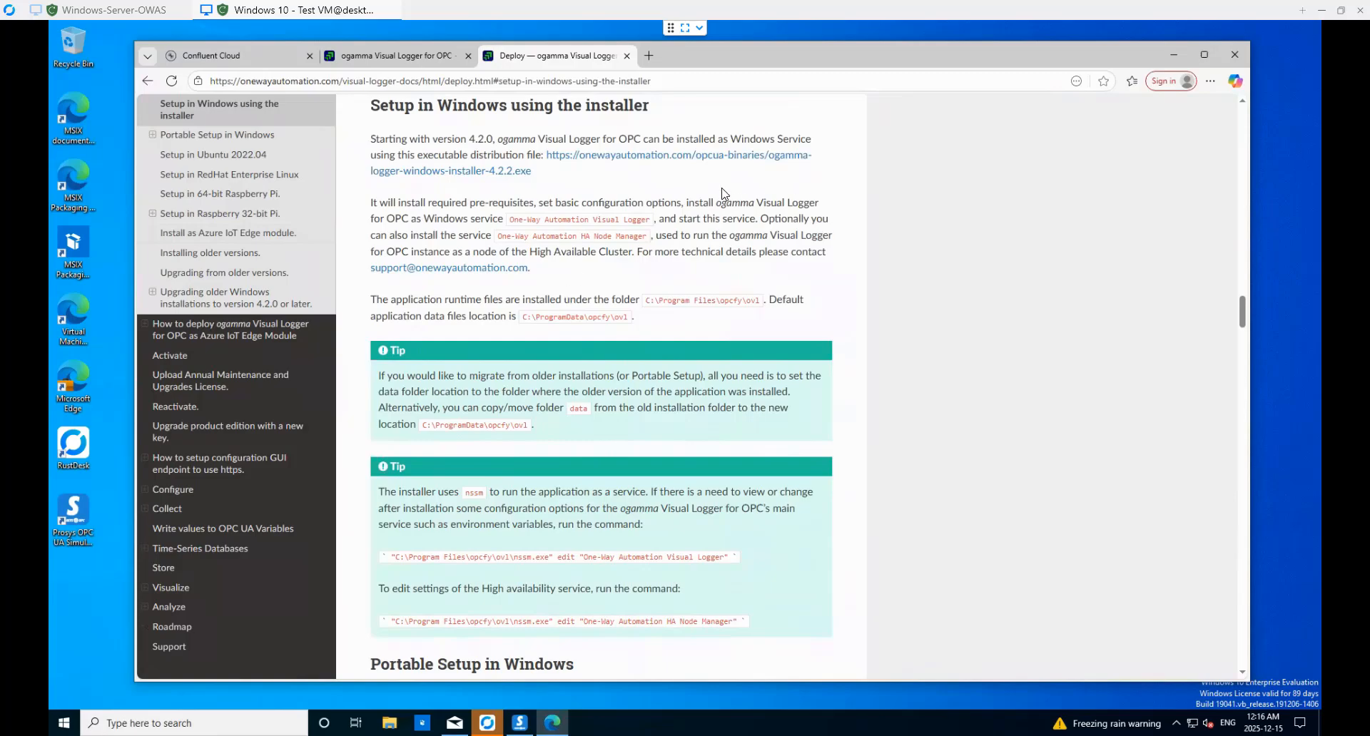
click(774, 165)
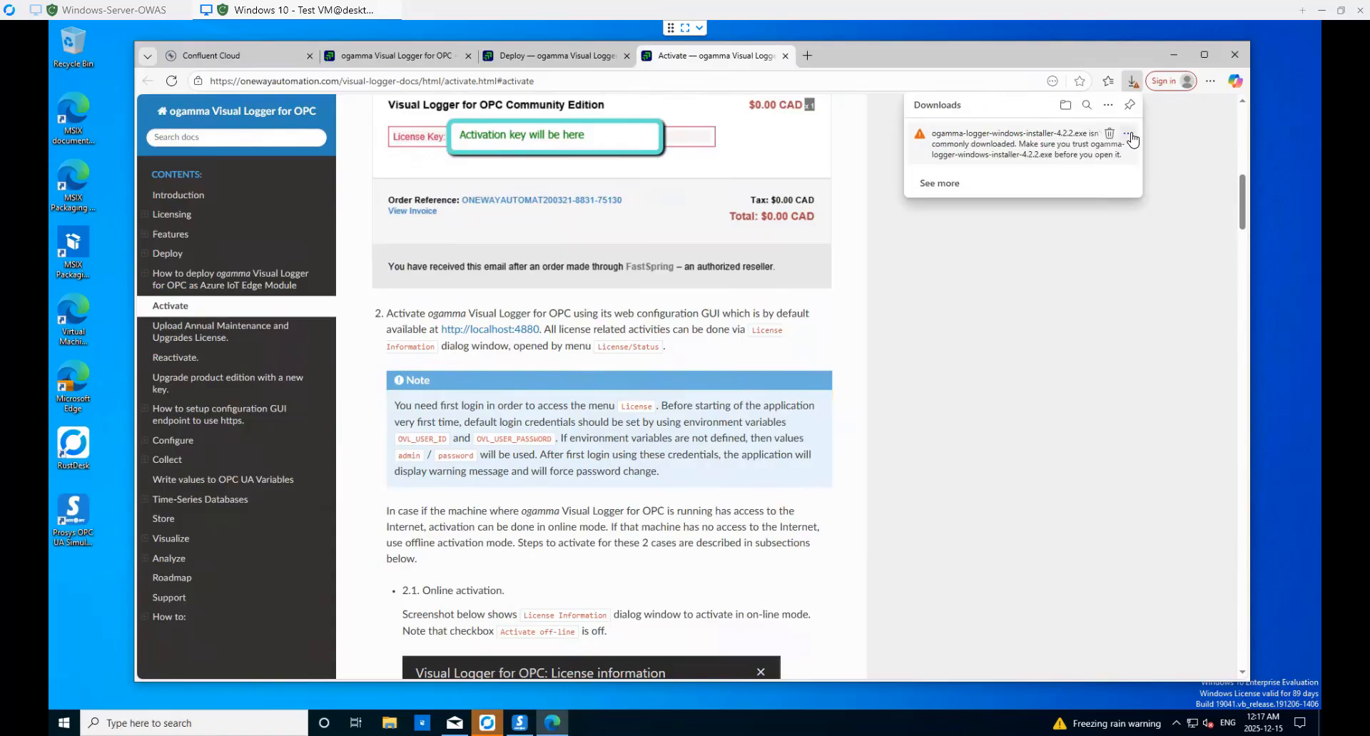
- Keep the flagged Visual Logger installer download anyway in Edge's Downloads
click(1129, 134)
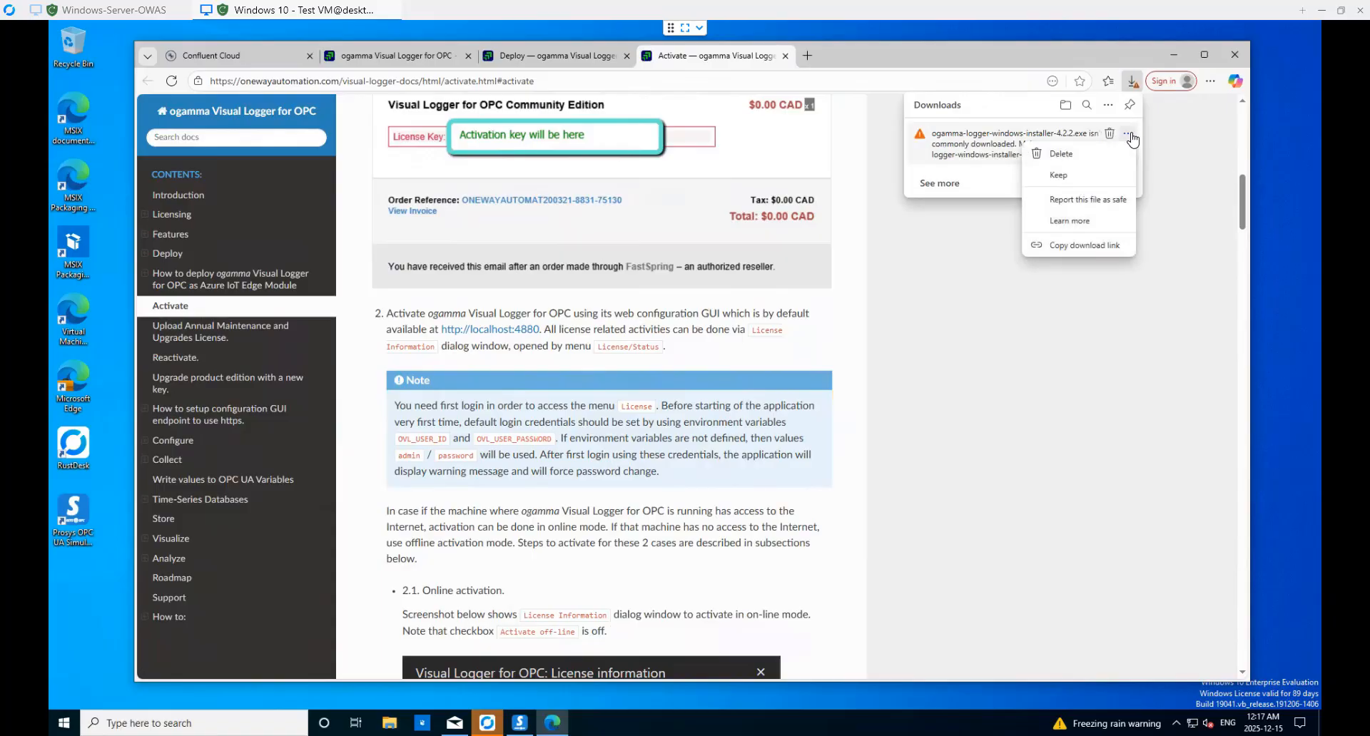
click(1059, 175)
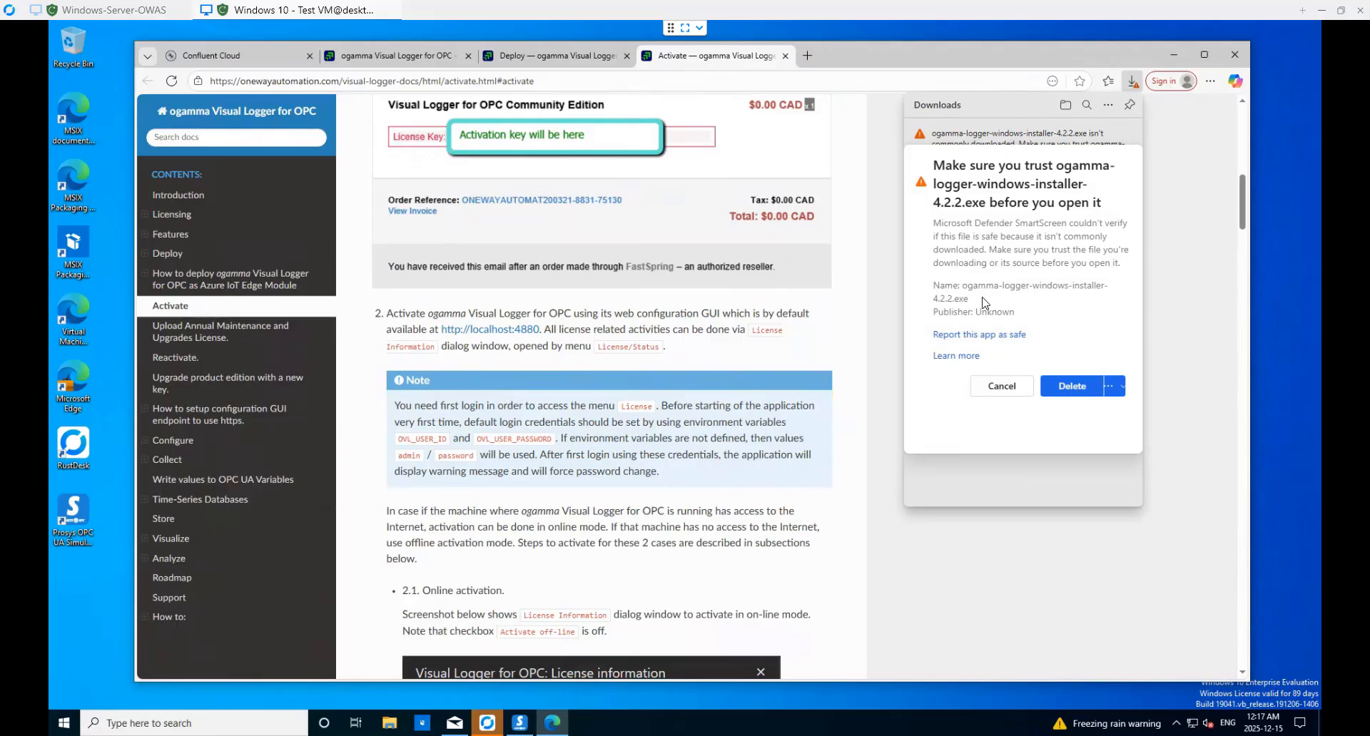
click(1116, 389)
click(1112, 420)
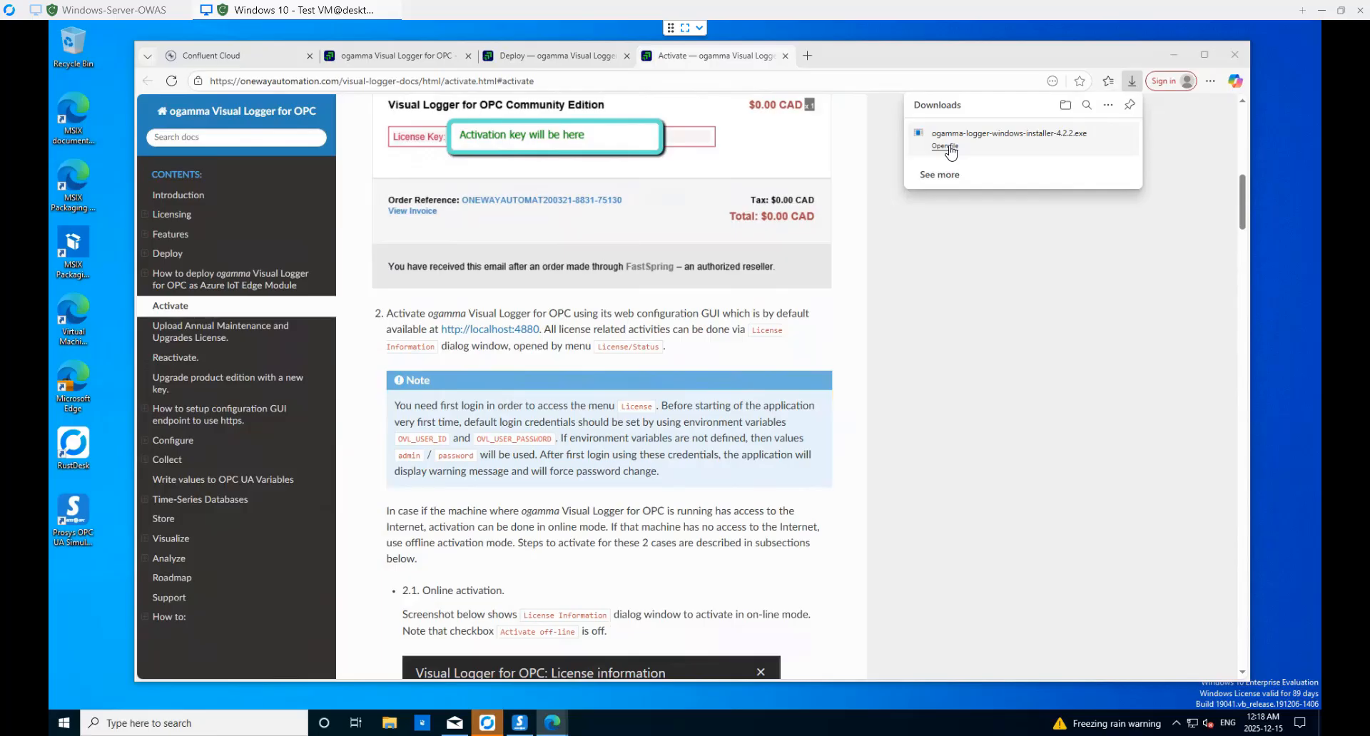
- Launch the installer and choose Run anyway past the SmartScreen warning
click(949, 148)
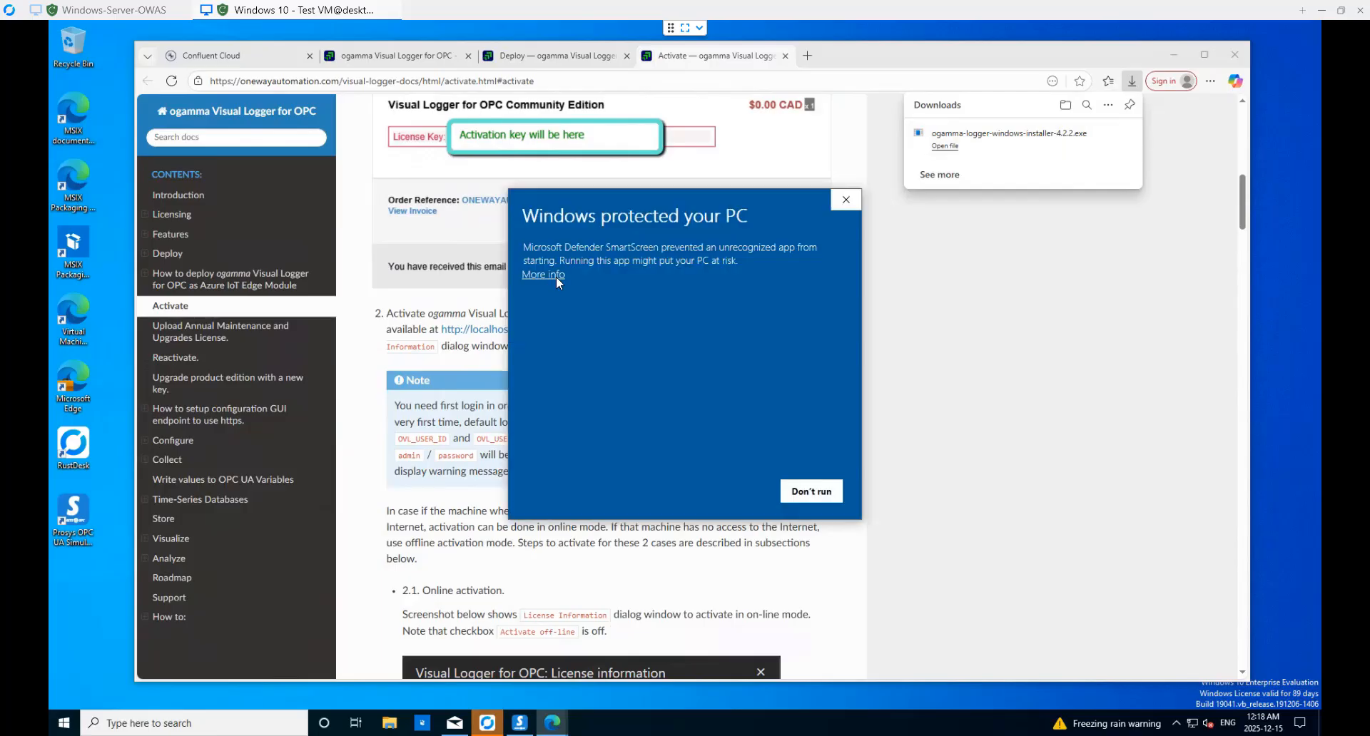
click(544, 274)
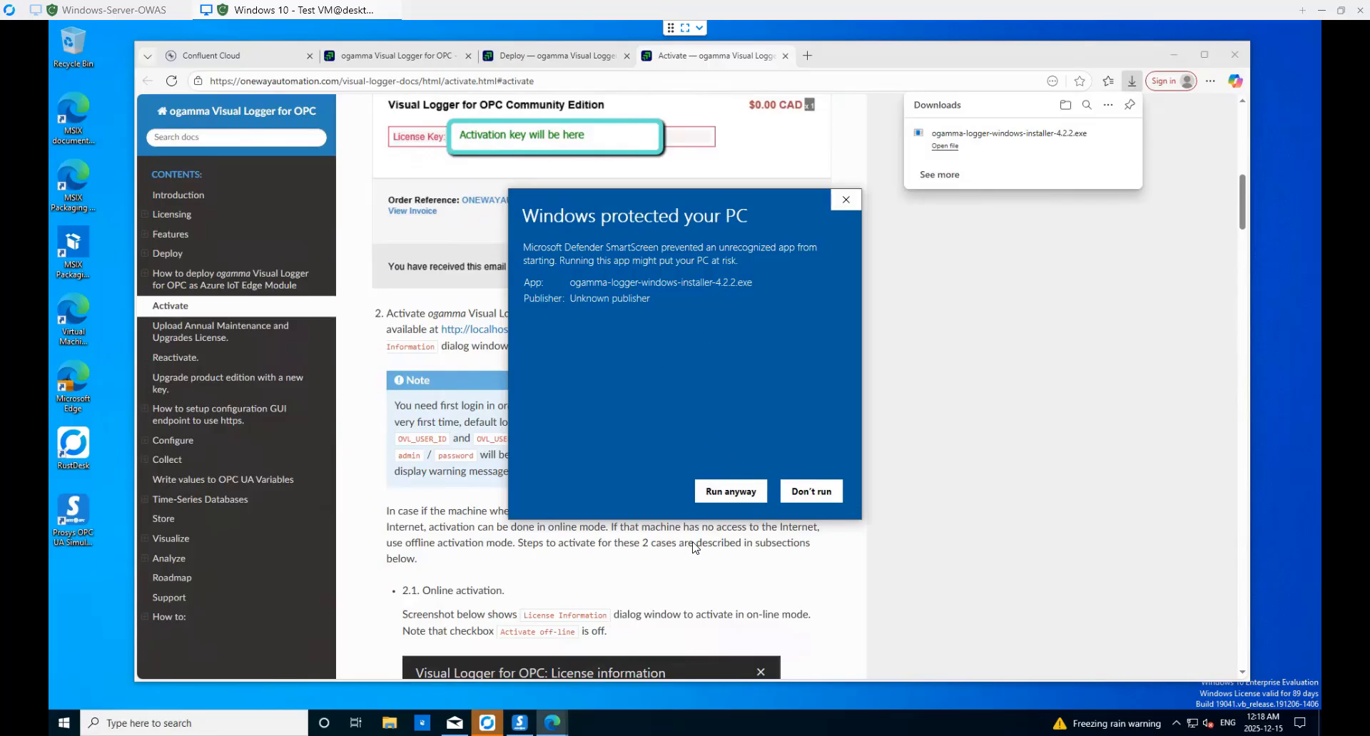
click(723, 494)
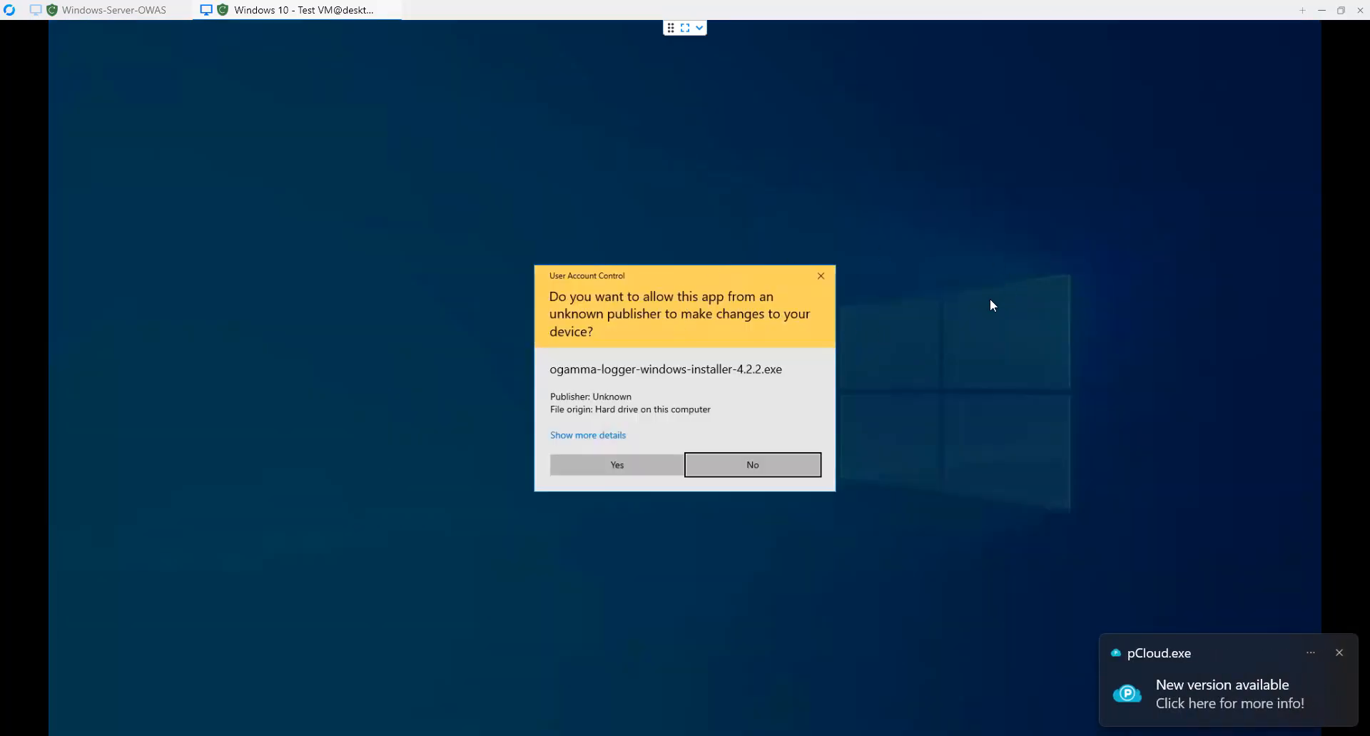
- Allow the installer, accept the licence, and expand Dependencies with Visual C/C++ runtime and ODBC Driver 18 checked
click(631, 466)
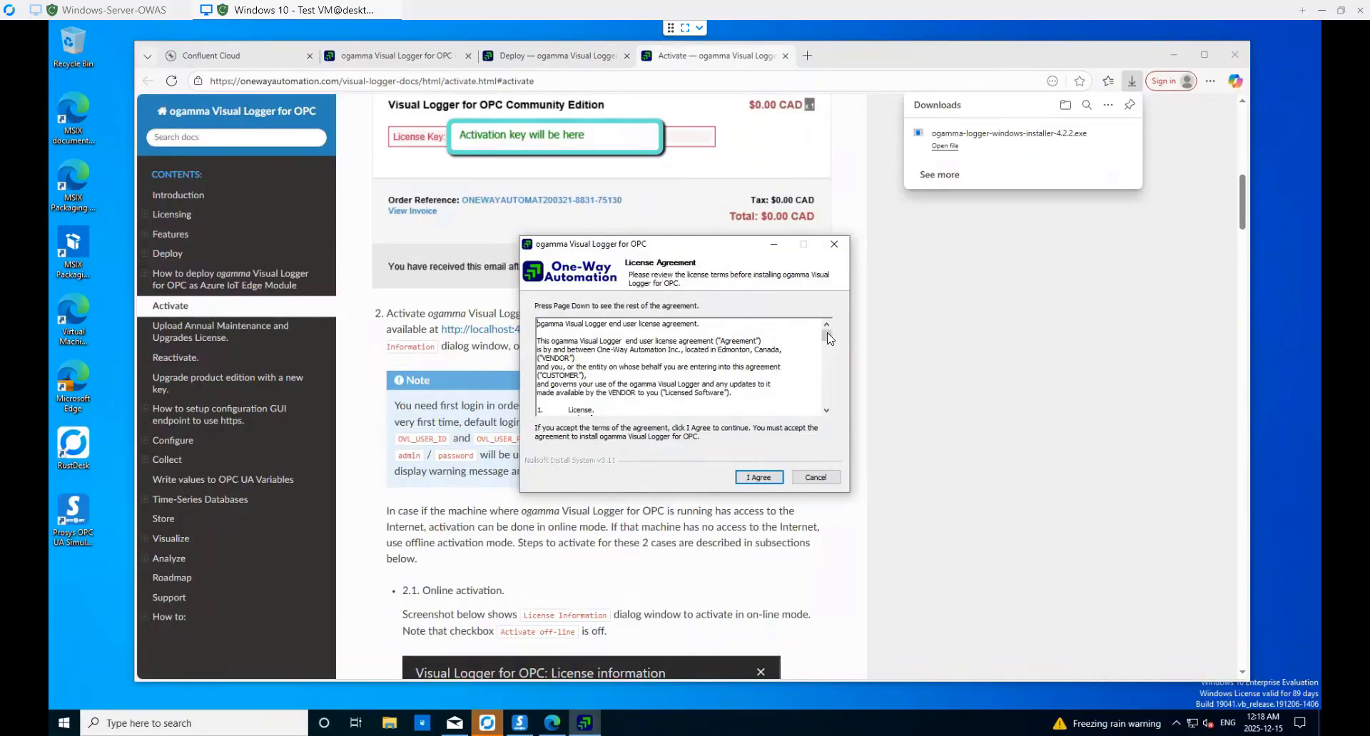
drag(826, 336, 788, 412)
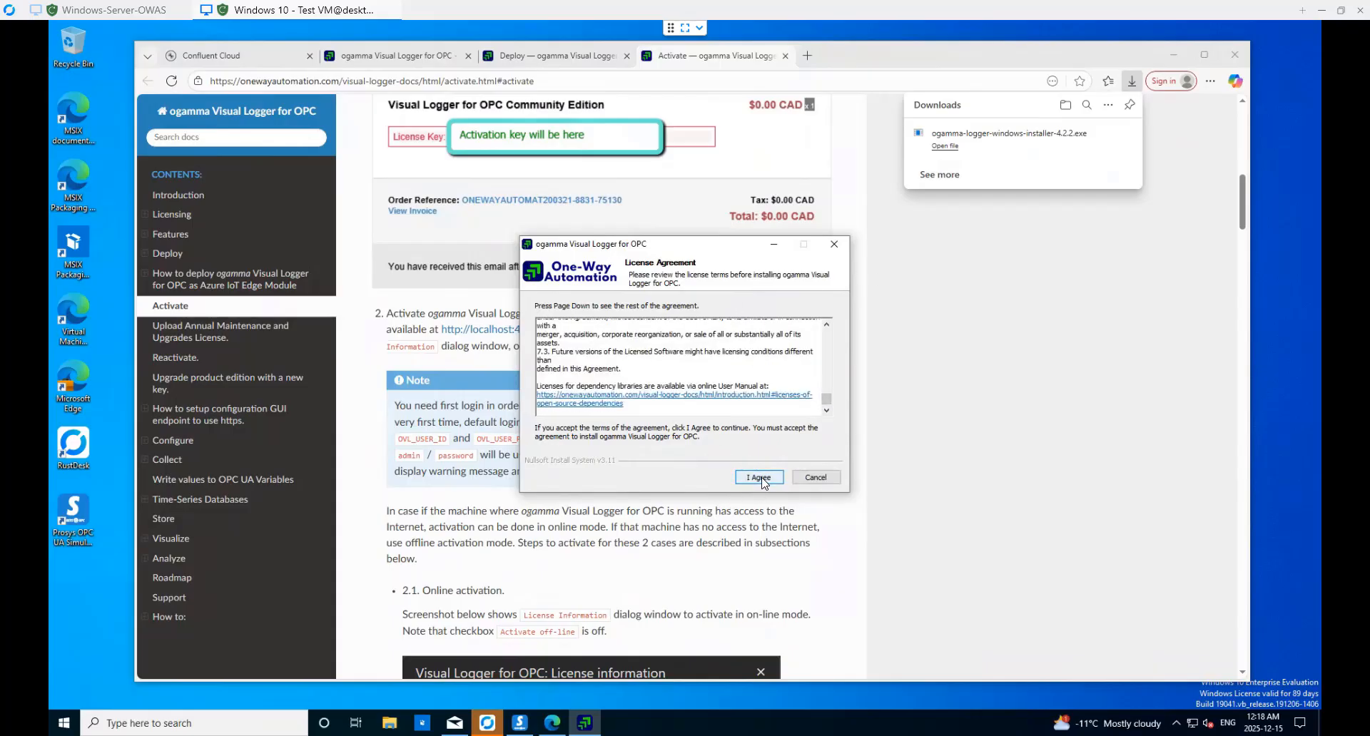
click(761, 478)
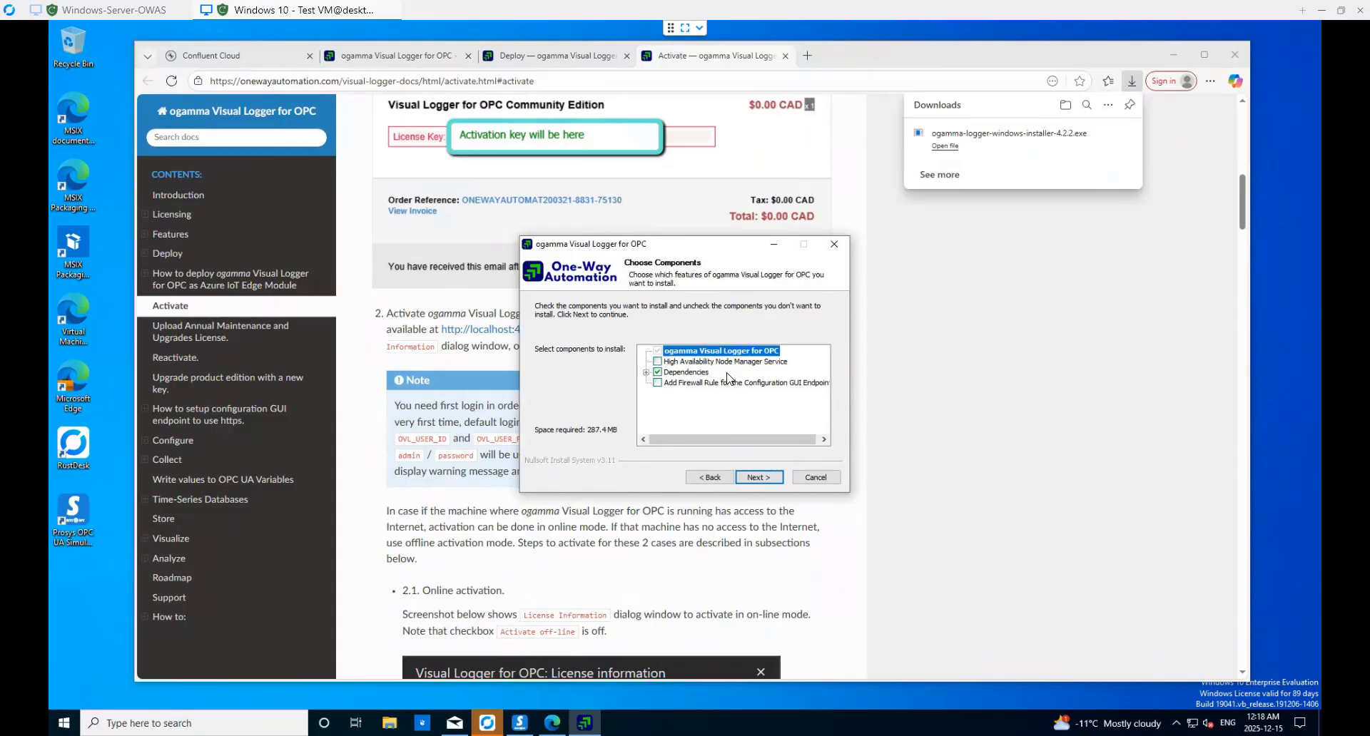
click(647, 374)
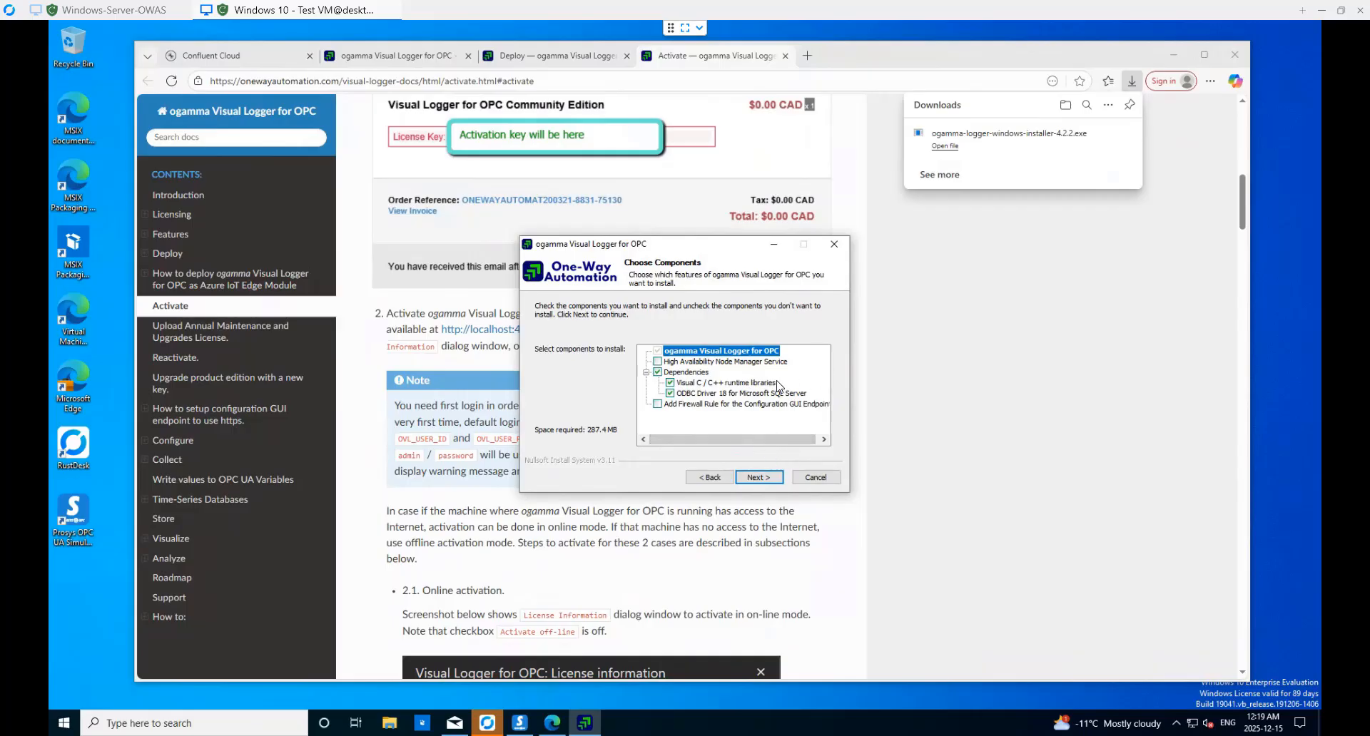
- Keep the default components, install folder and application data folder
click(761, 479)
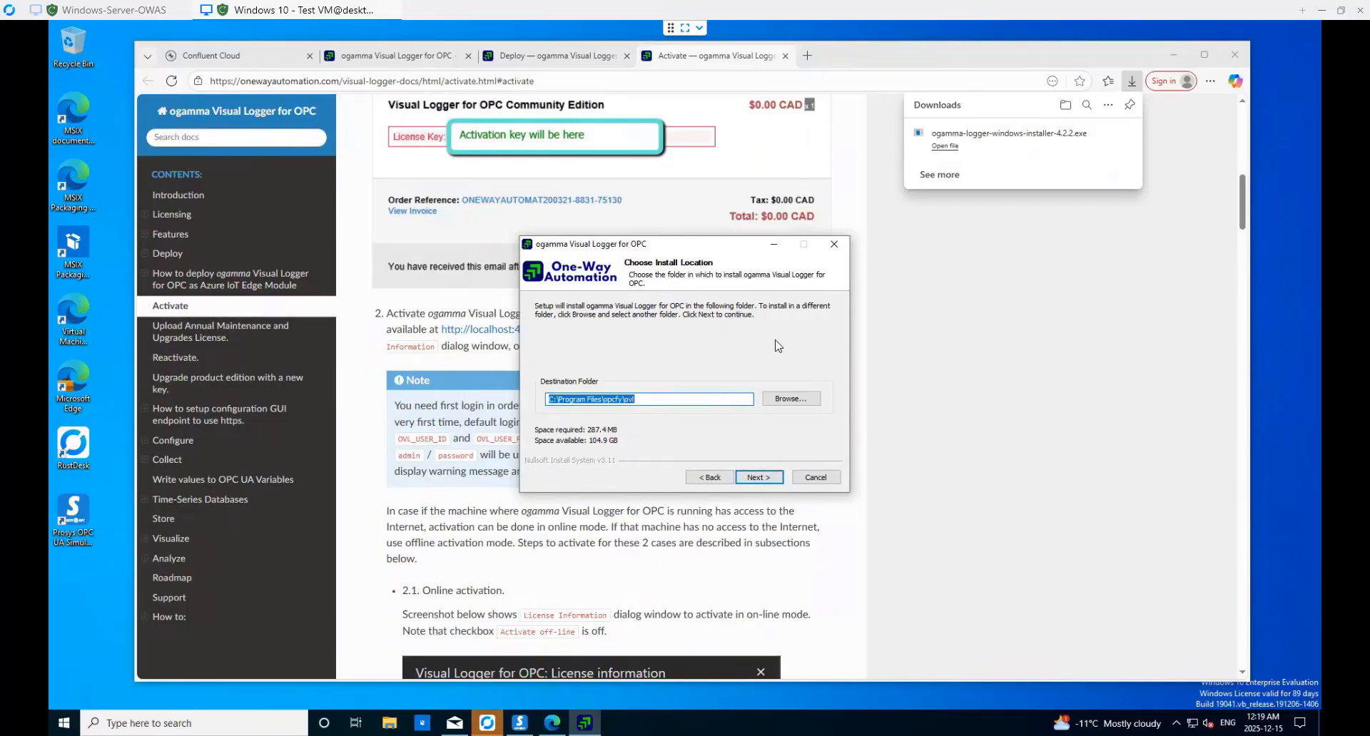
click(761, 484)
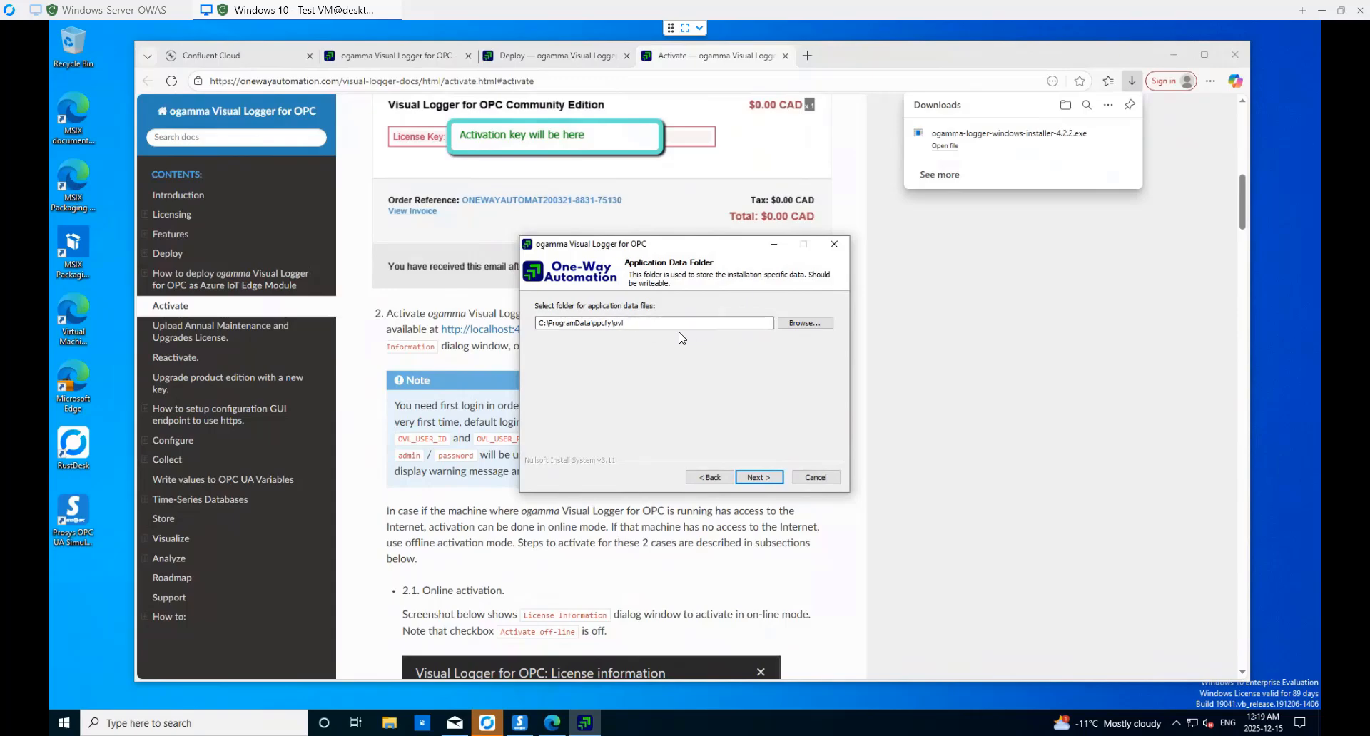
click(761, 478)
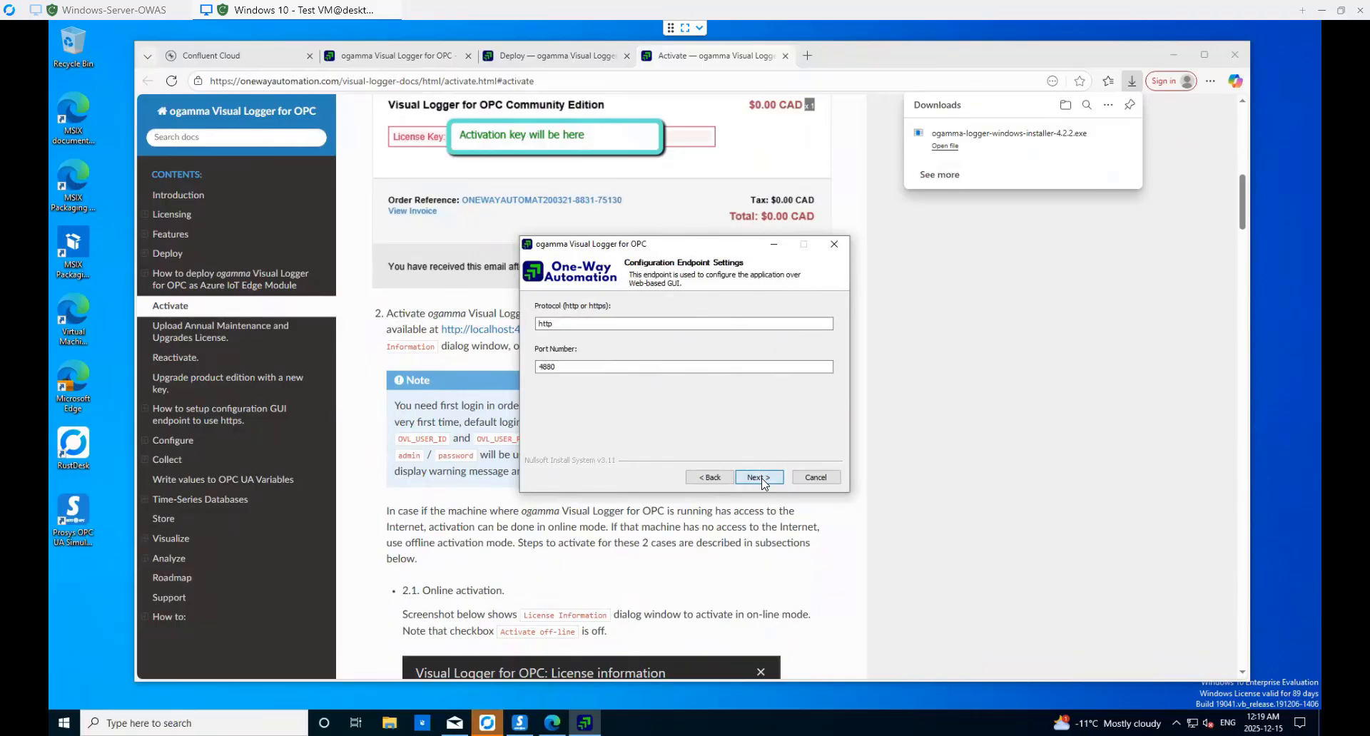
- Set the configuration endpoint protocol to https with port 8443
click(564, 323)
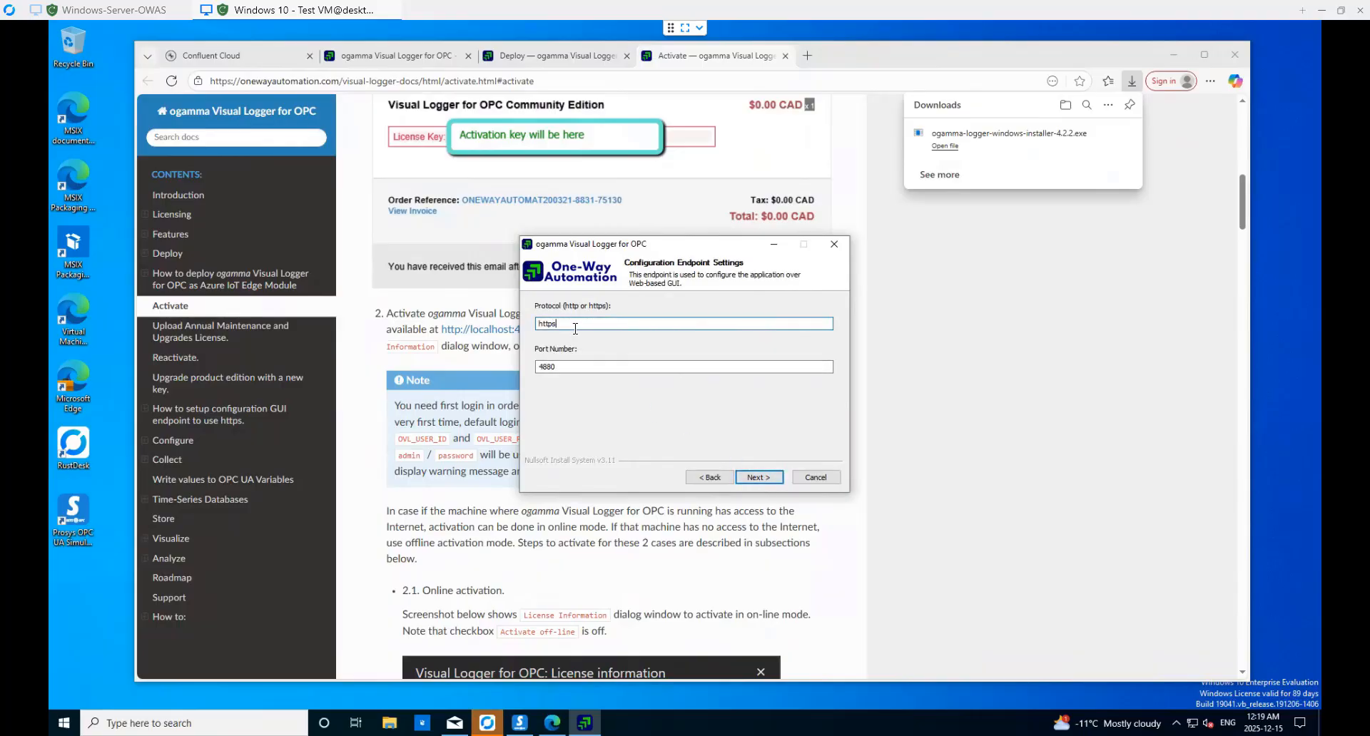
key(Tab)
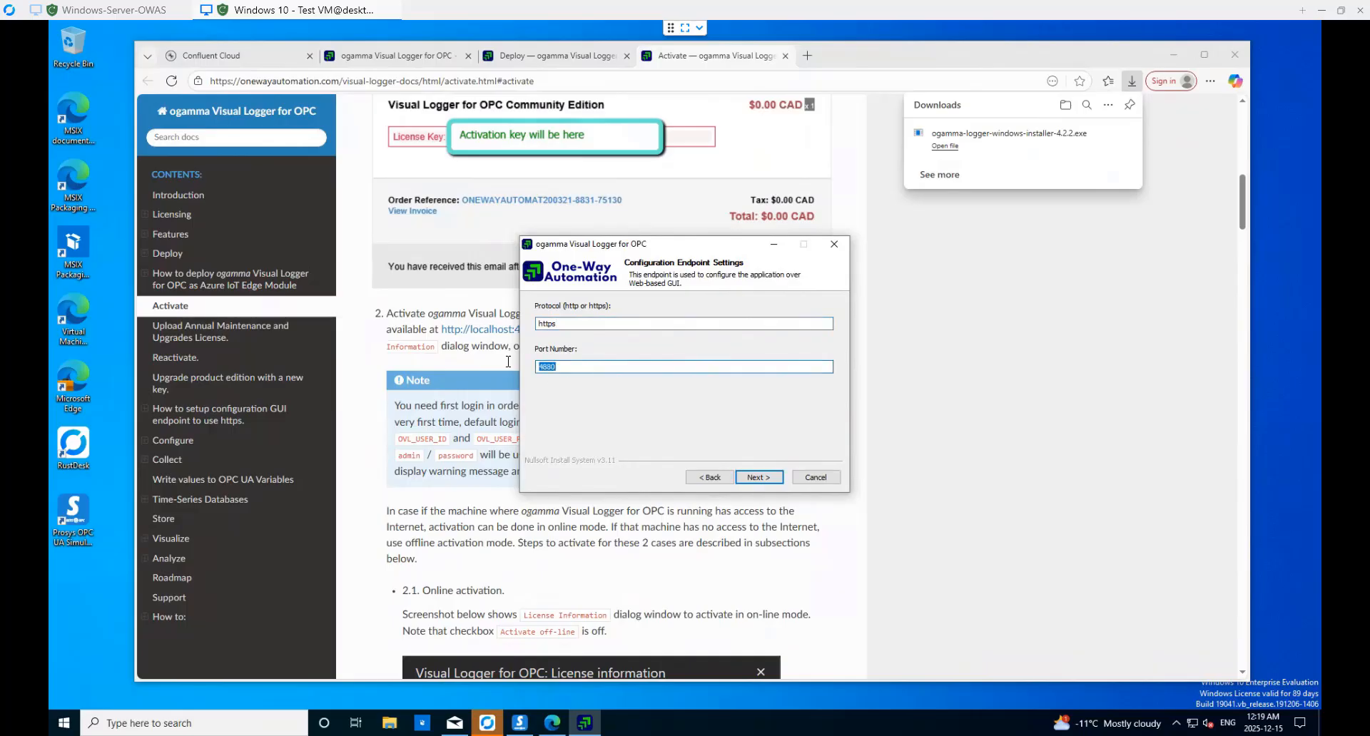
text(8443)
key(Return)
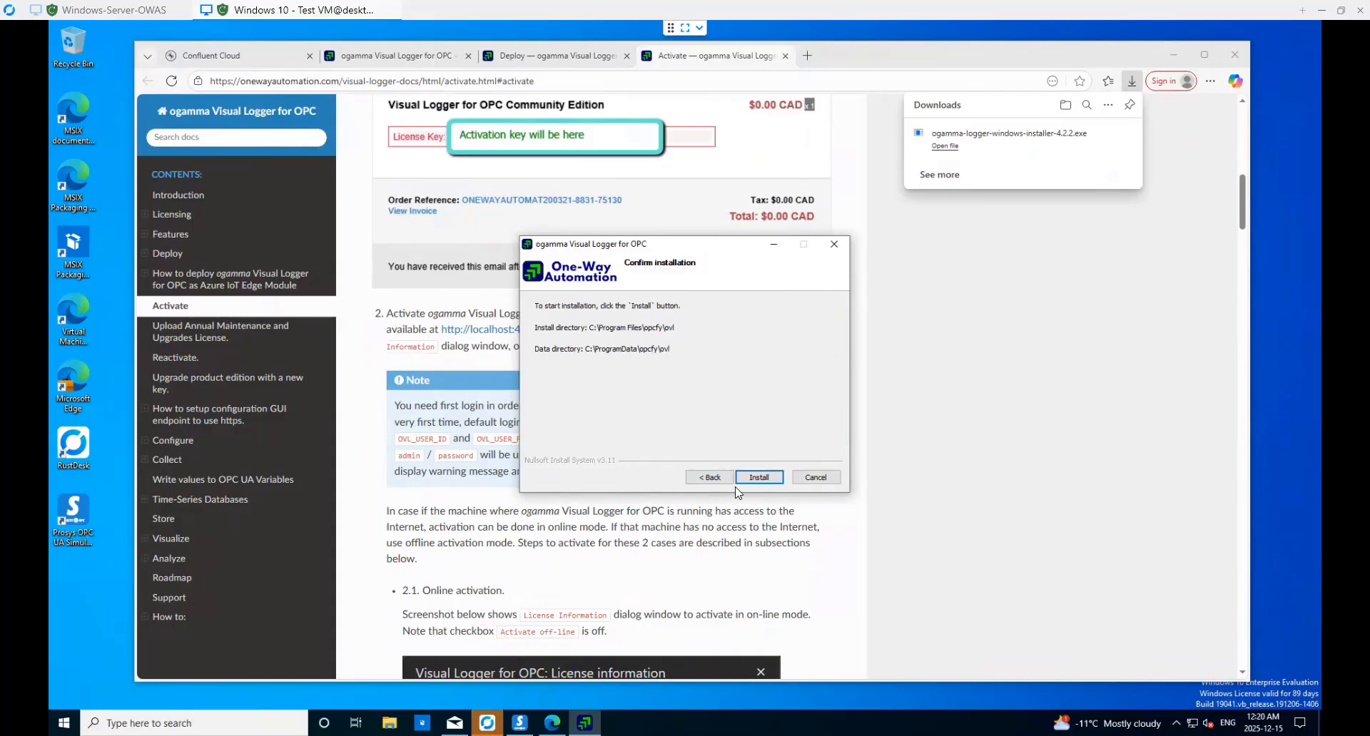
- Start installation and complete ODBC Driver 18 for SQL Server setup with licence accepted and default features
click(767, 482)
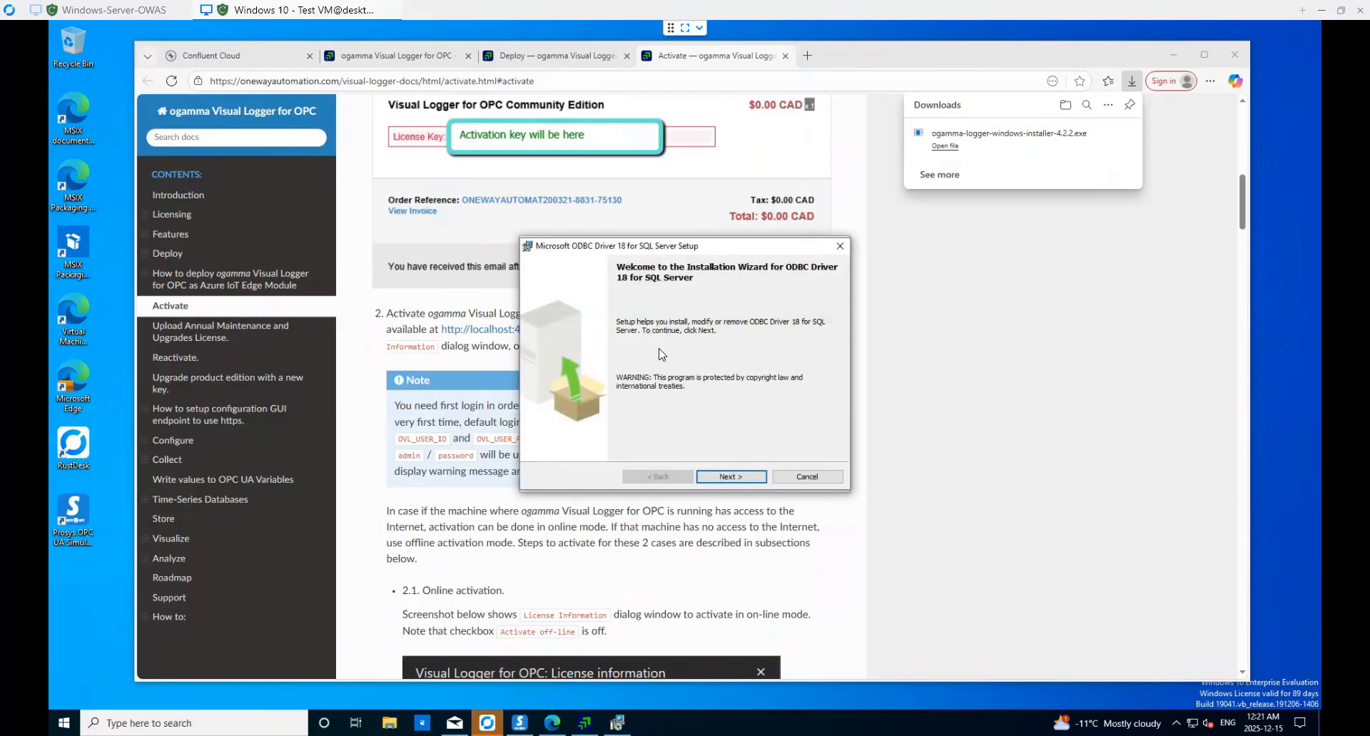
click(751, 482)
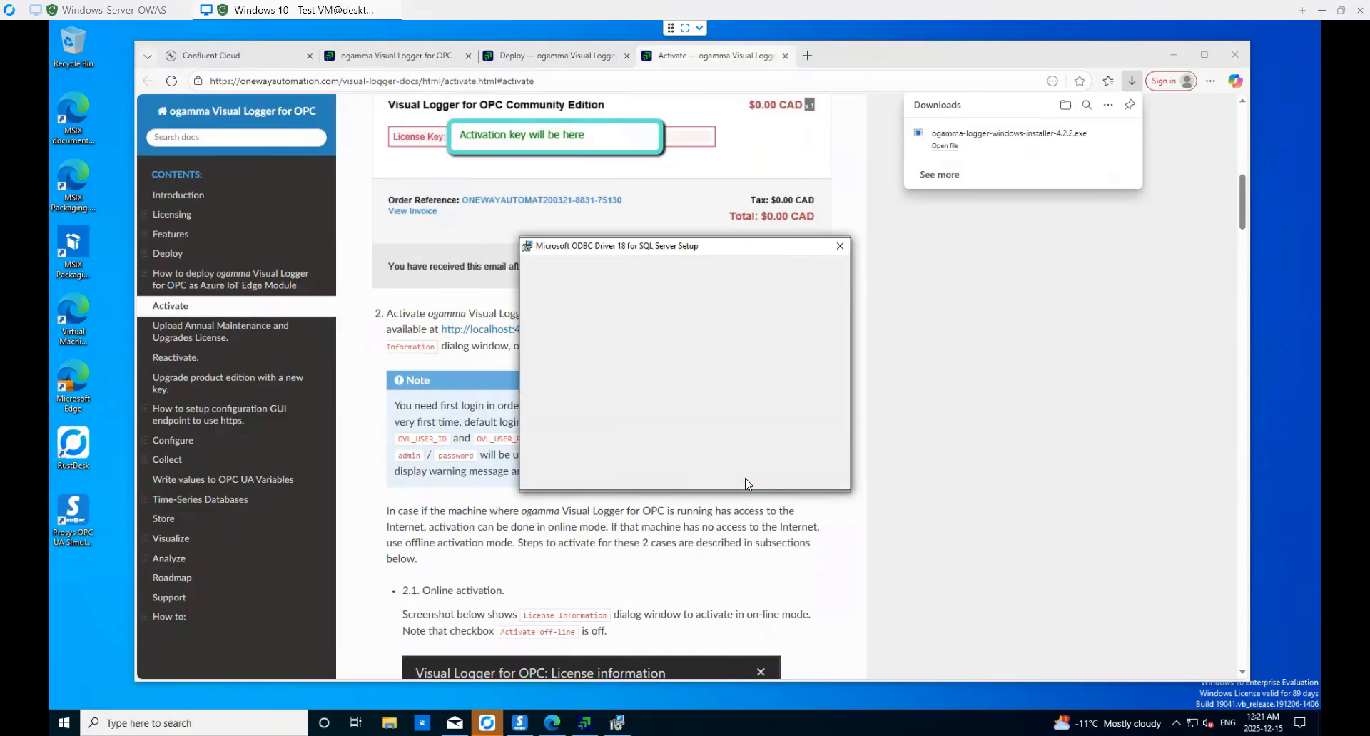
click(567, 429)
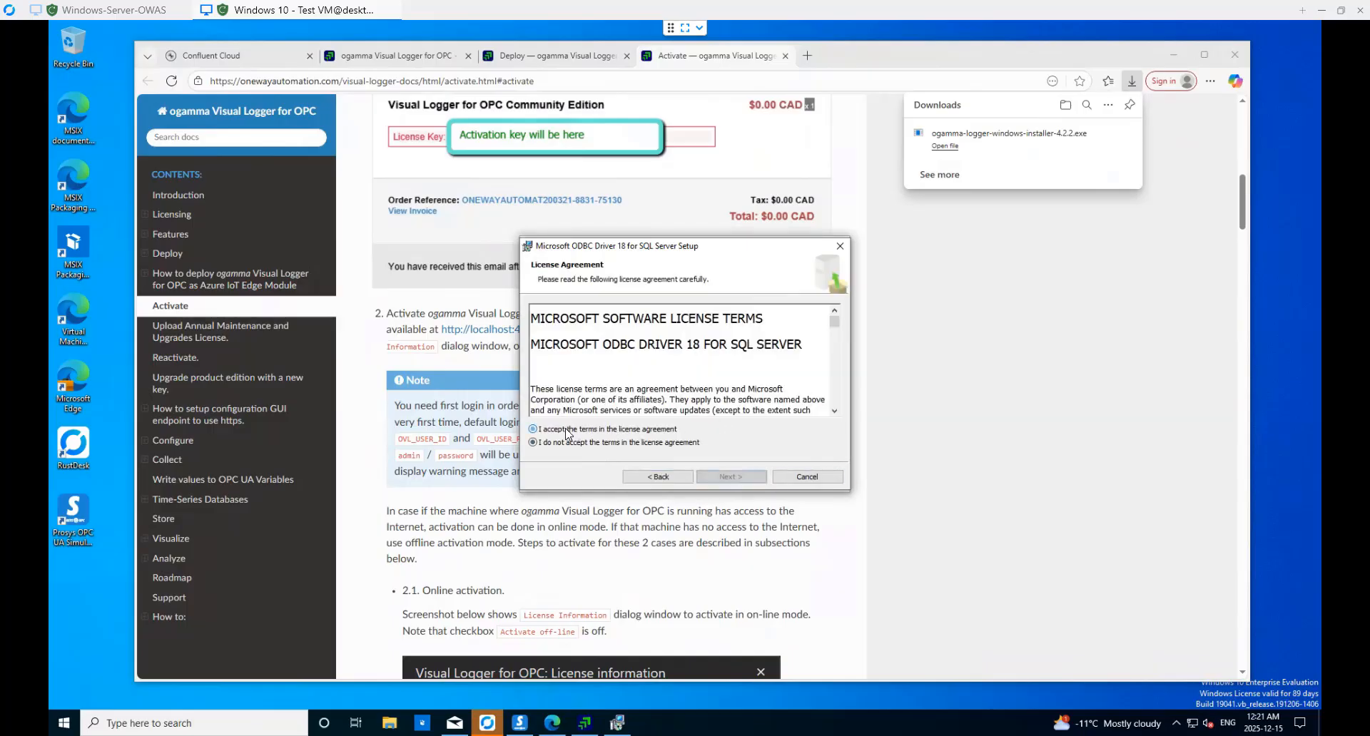
click(732, 477)
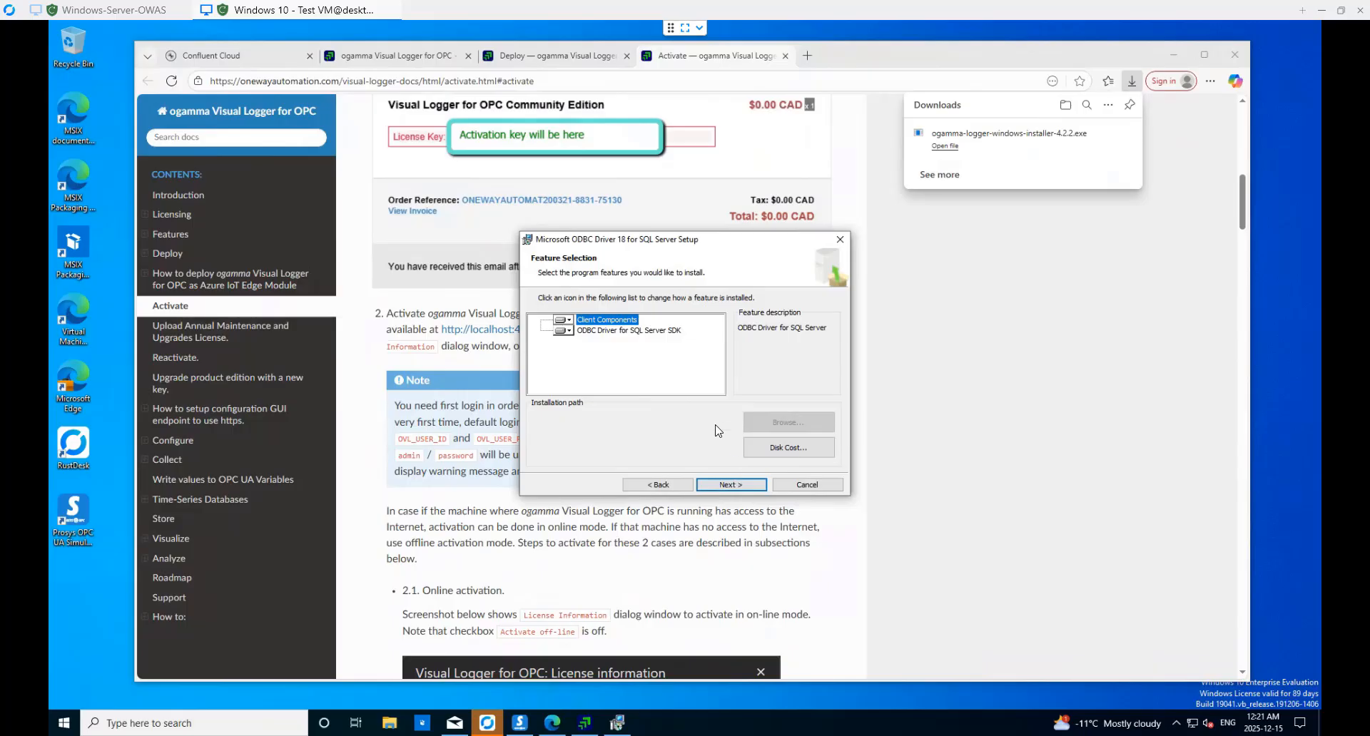
click(740, 488)
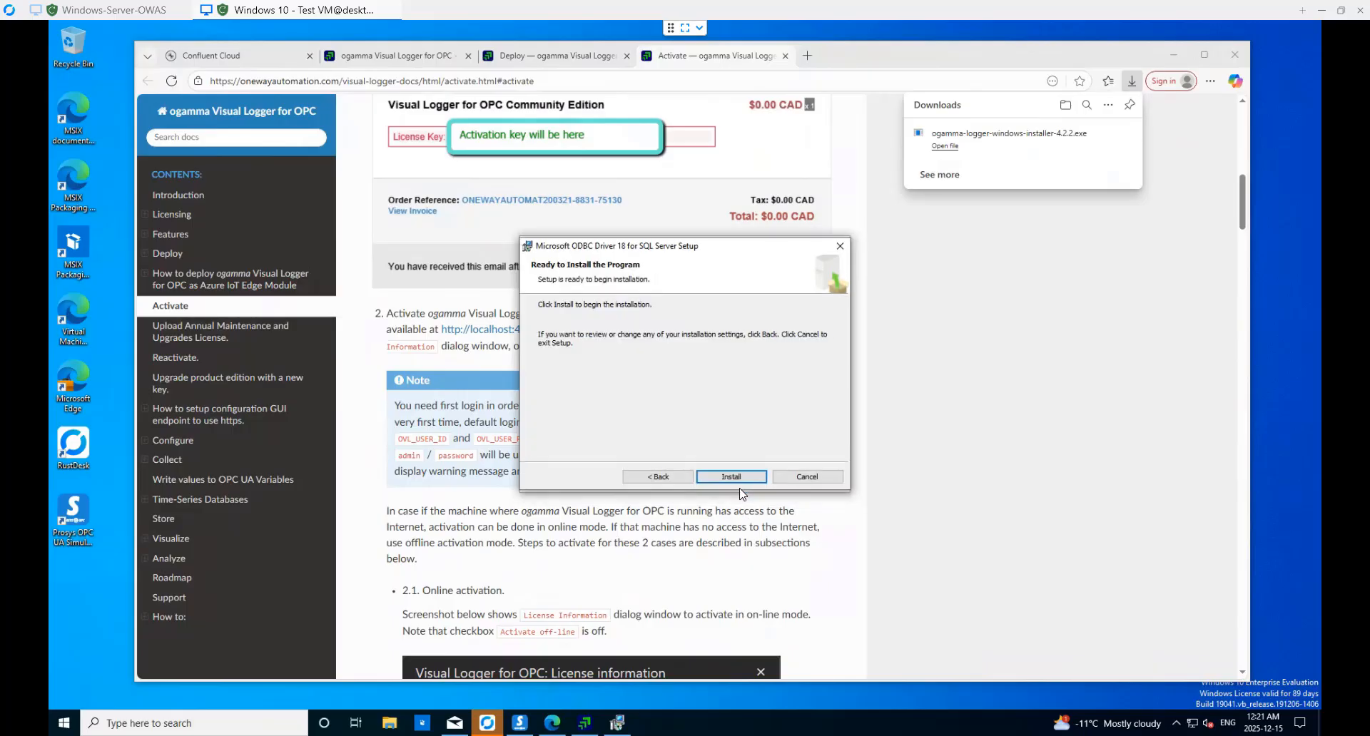
click(744, 481)
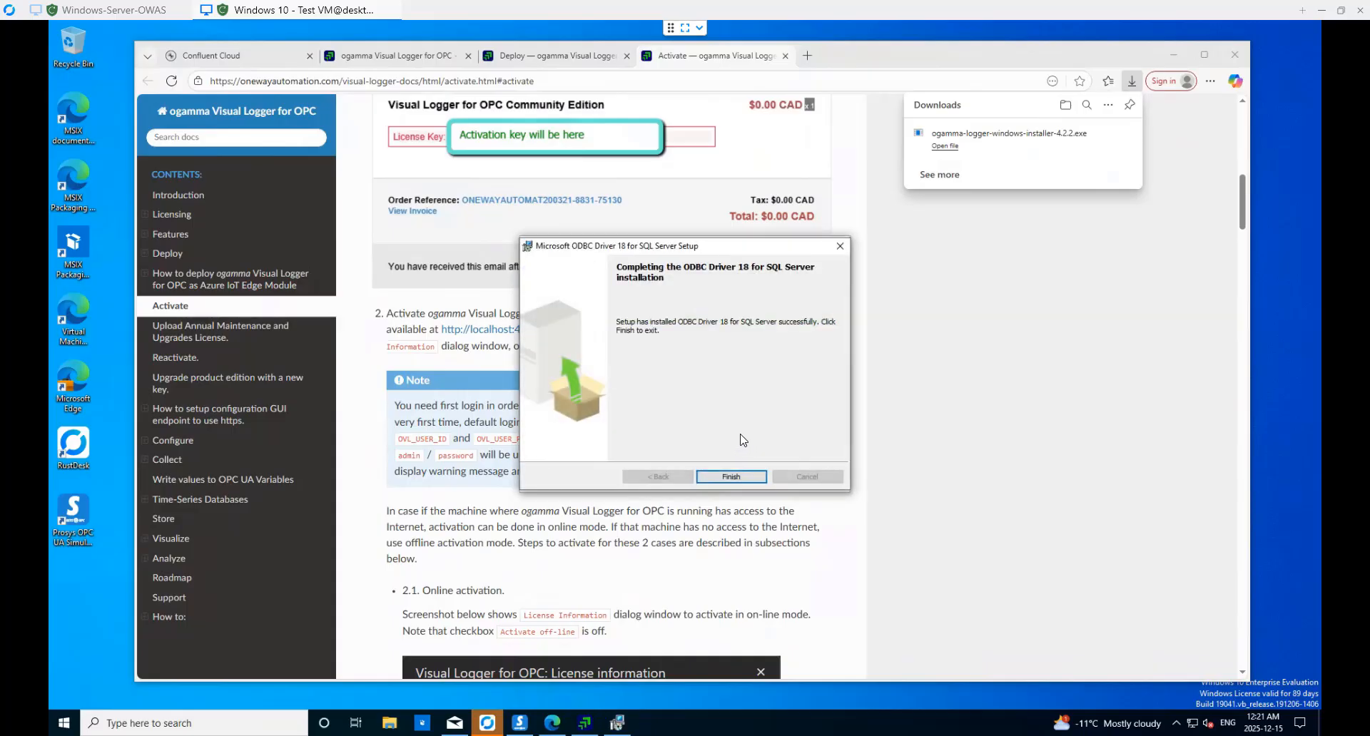
click(731, 477)
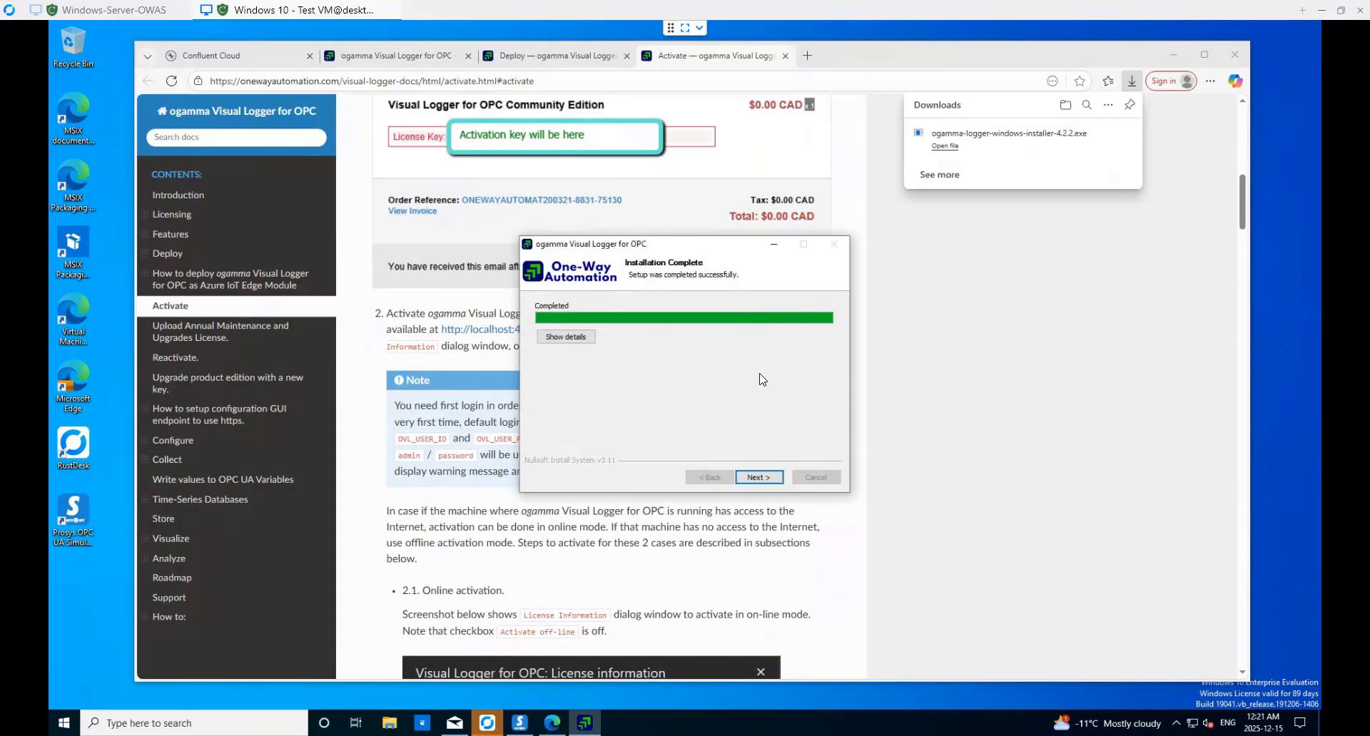
- Finish the installer and open the web configuration page past the certificate warning
click(759, 478)
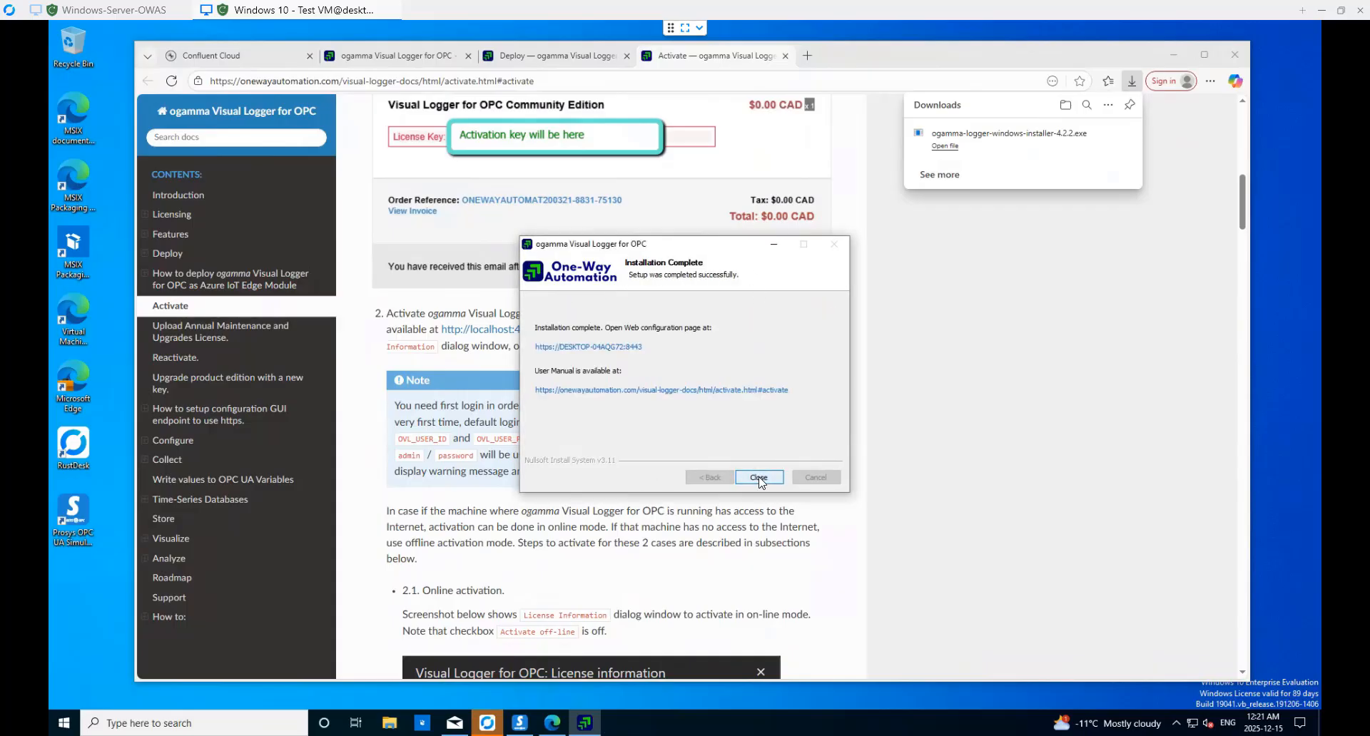
click(624, 354)
click(528, 386)
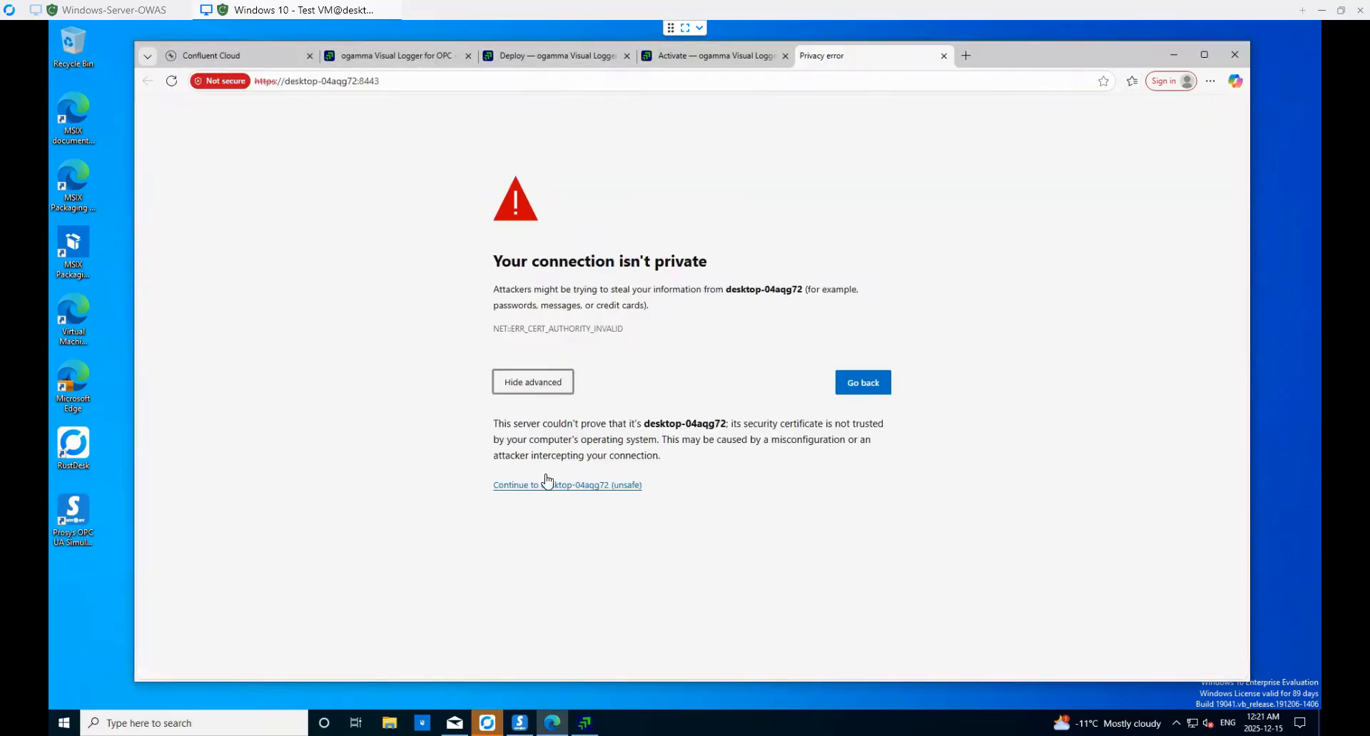
click(589, 489)
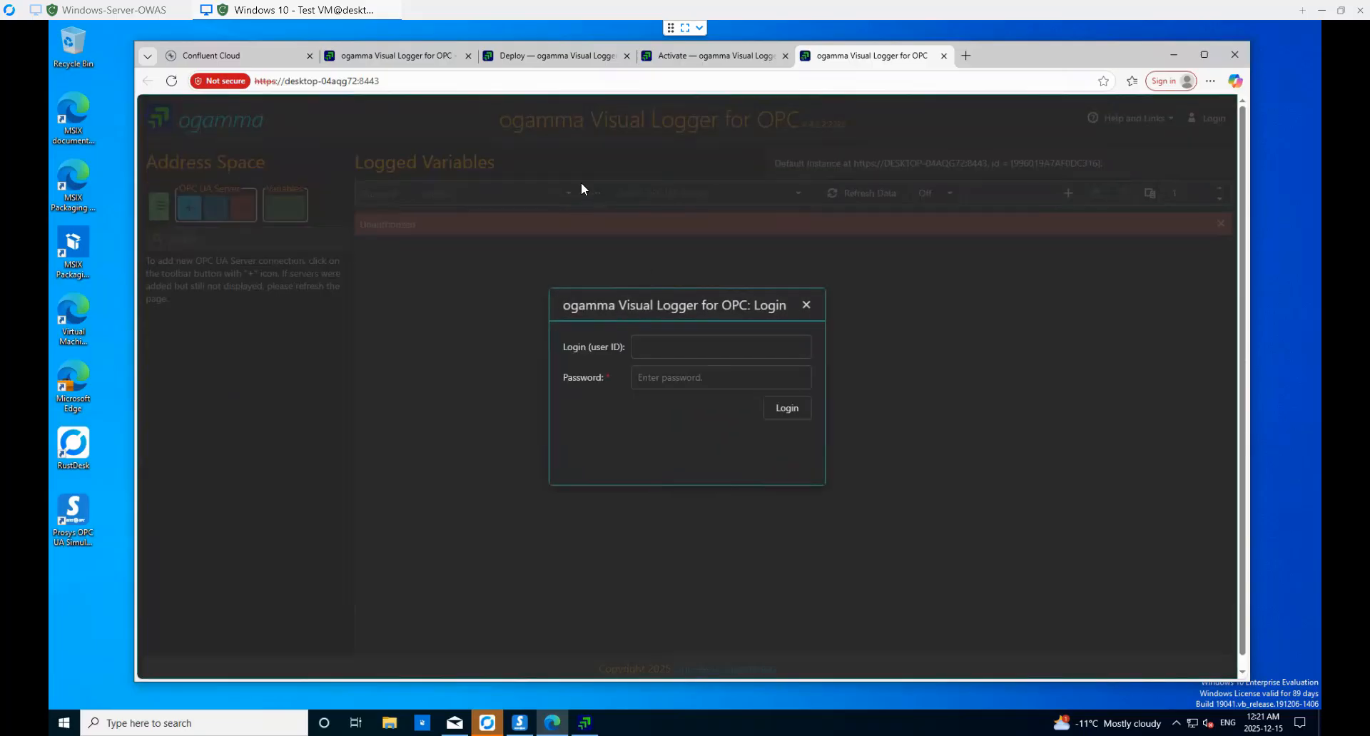
- Log in to the Visual Logger web console with the default user ID and password
click(659, 354)
key(Tab)
text(••••••••)
key(Return)
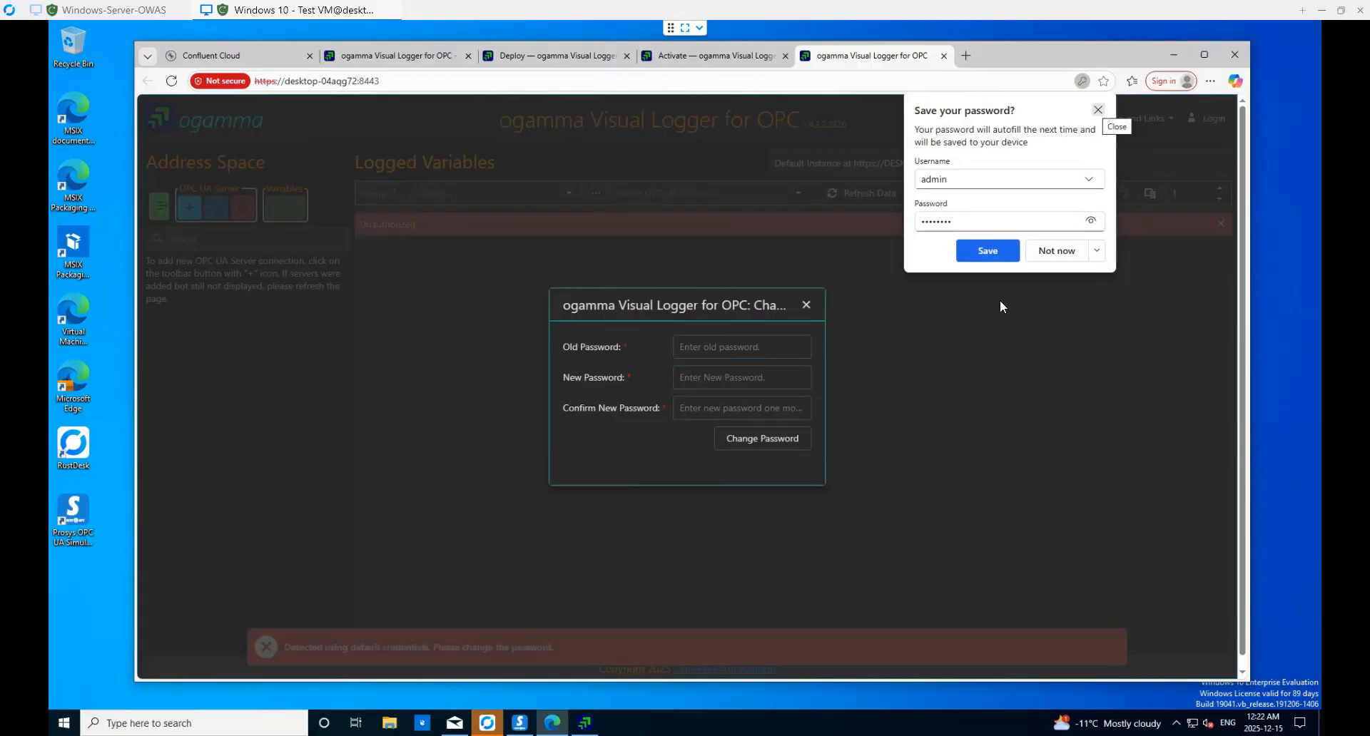
click(1098, 109)
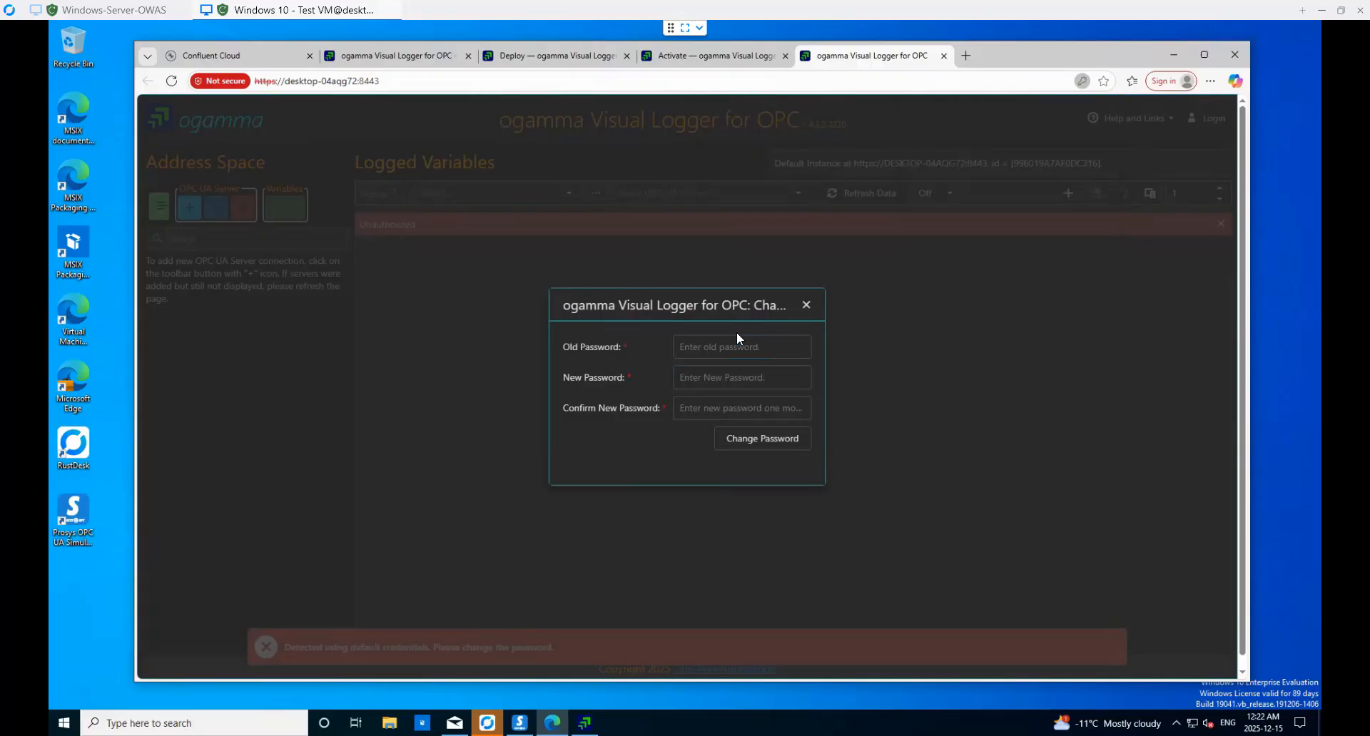
- Replace the default password with a new one and close the not-licensed message
click(709, 345)
text(p)
click(720, 376)
text(p)
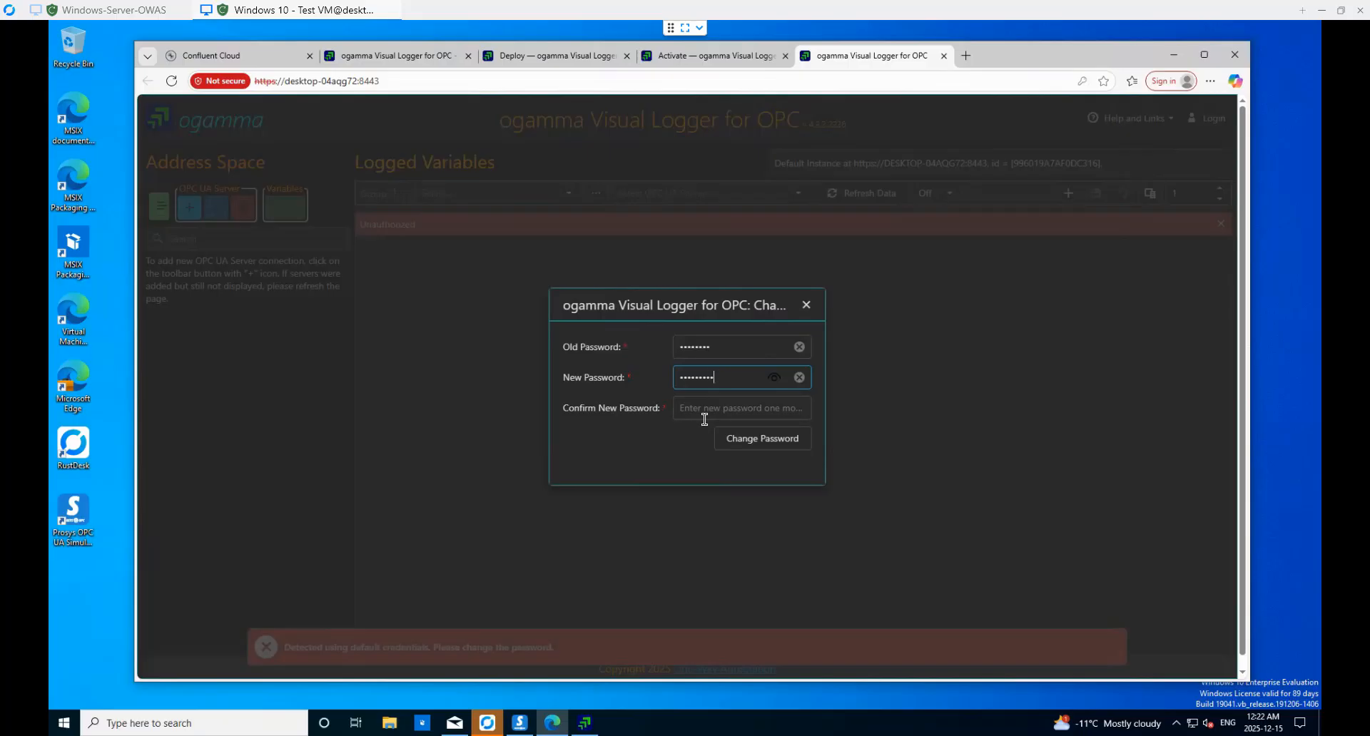
click(703, 408)
text(pa)
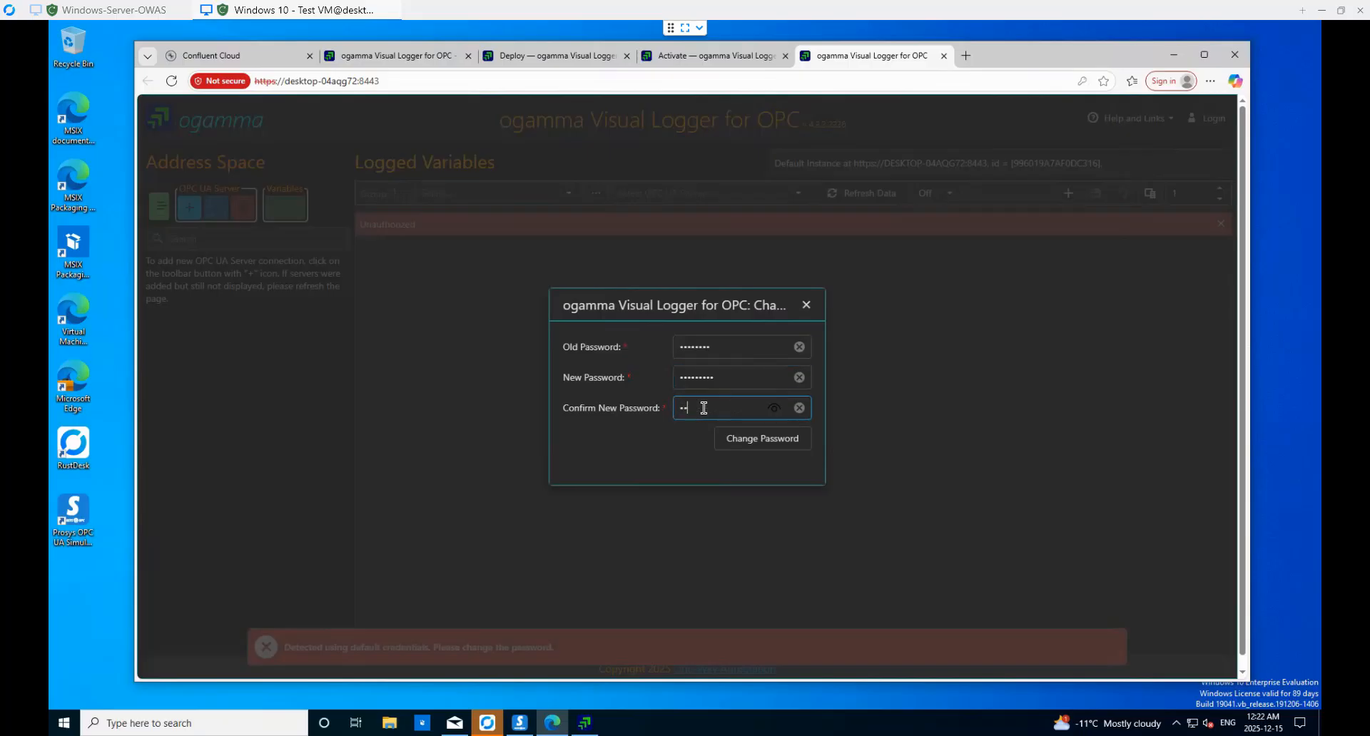
text(•••••••)
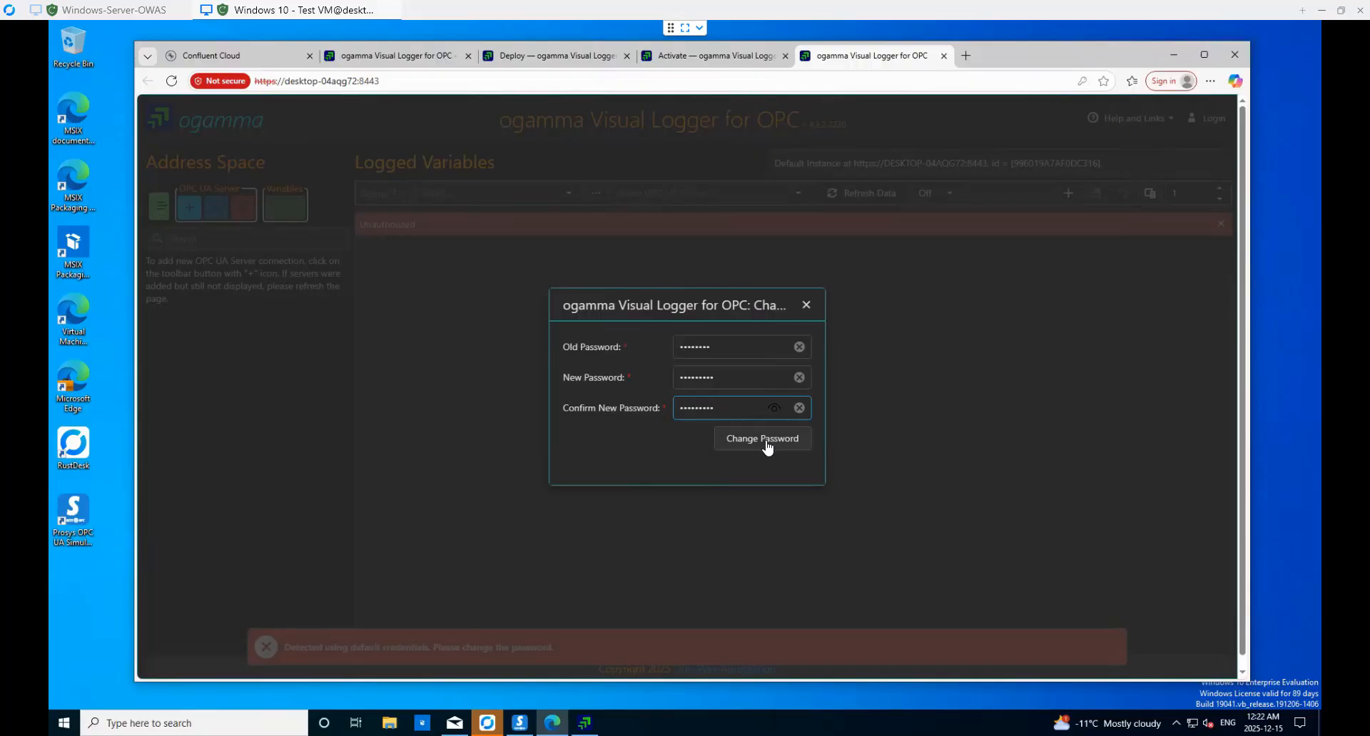
click(765, 443)
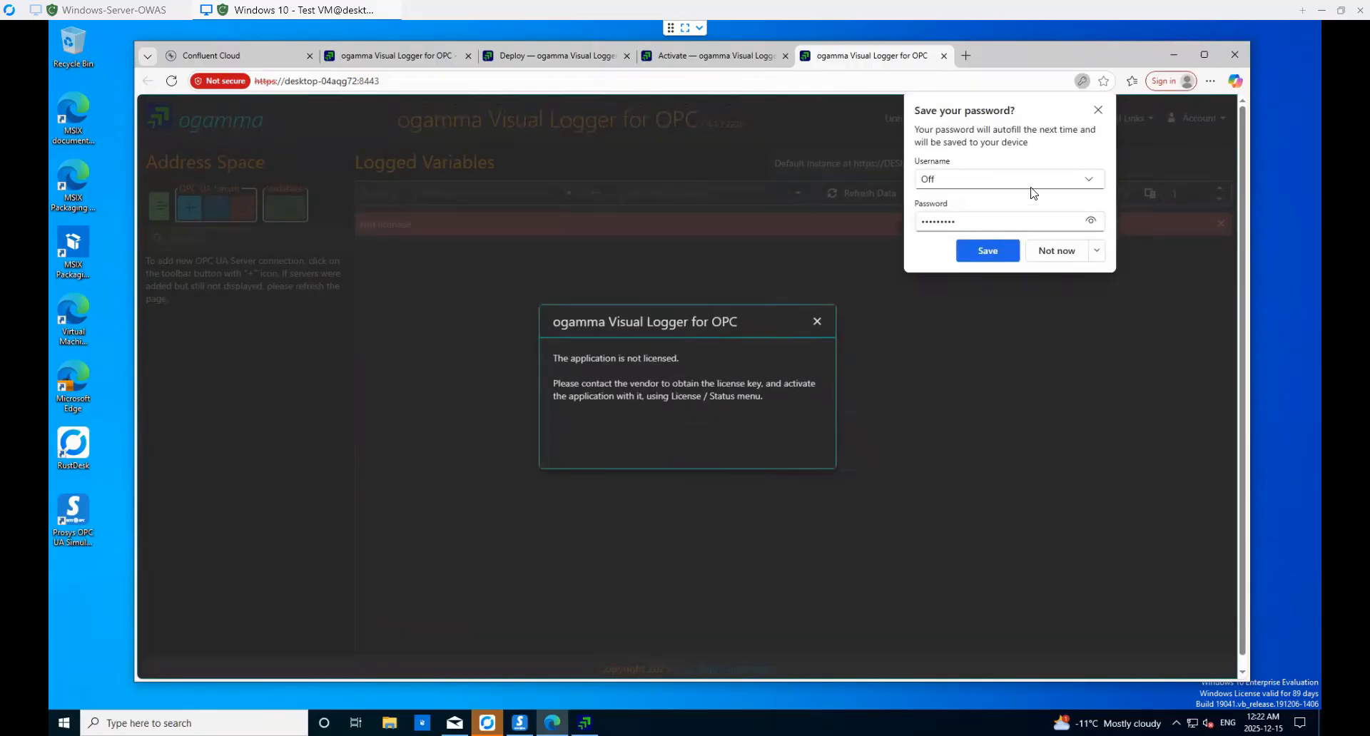
click(1098, 111)
click(817, 323)
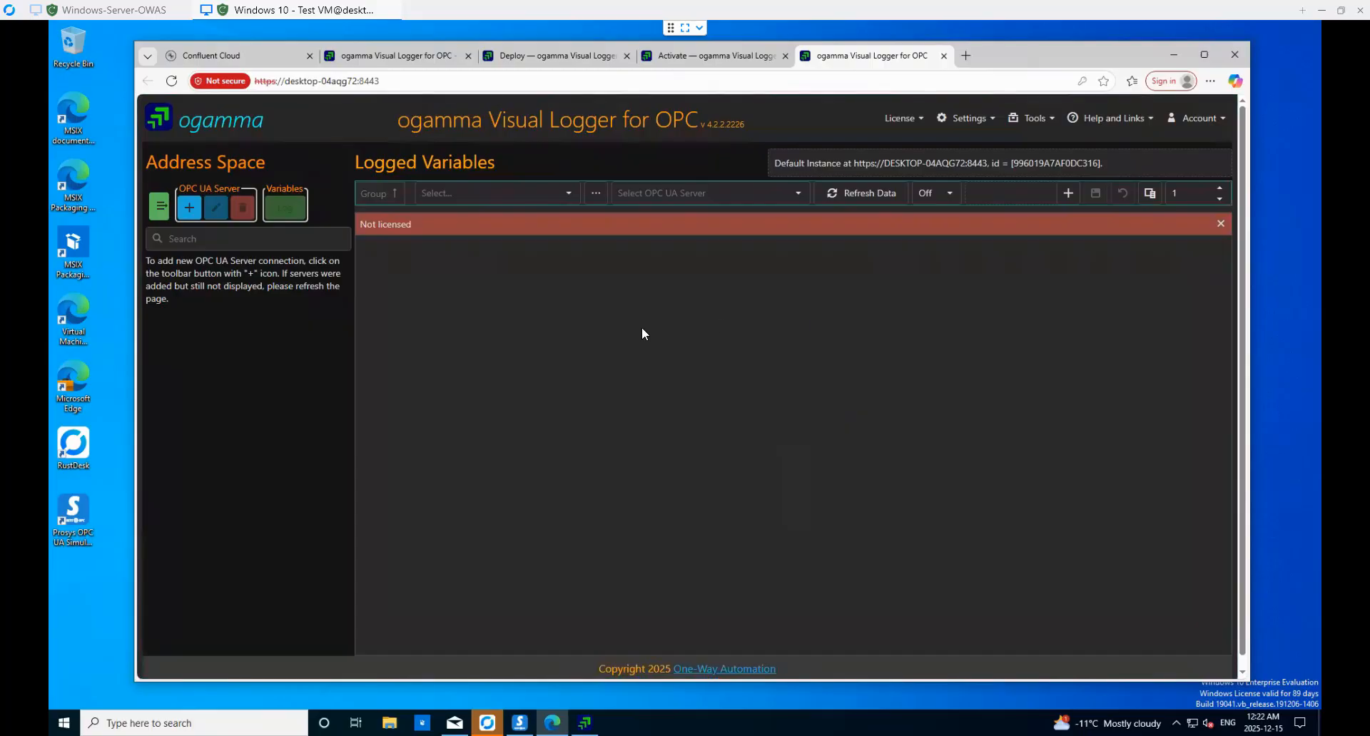
- Copy the licence key from the receipt e-mail into the activation code field
click(900, 120)
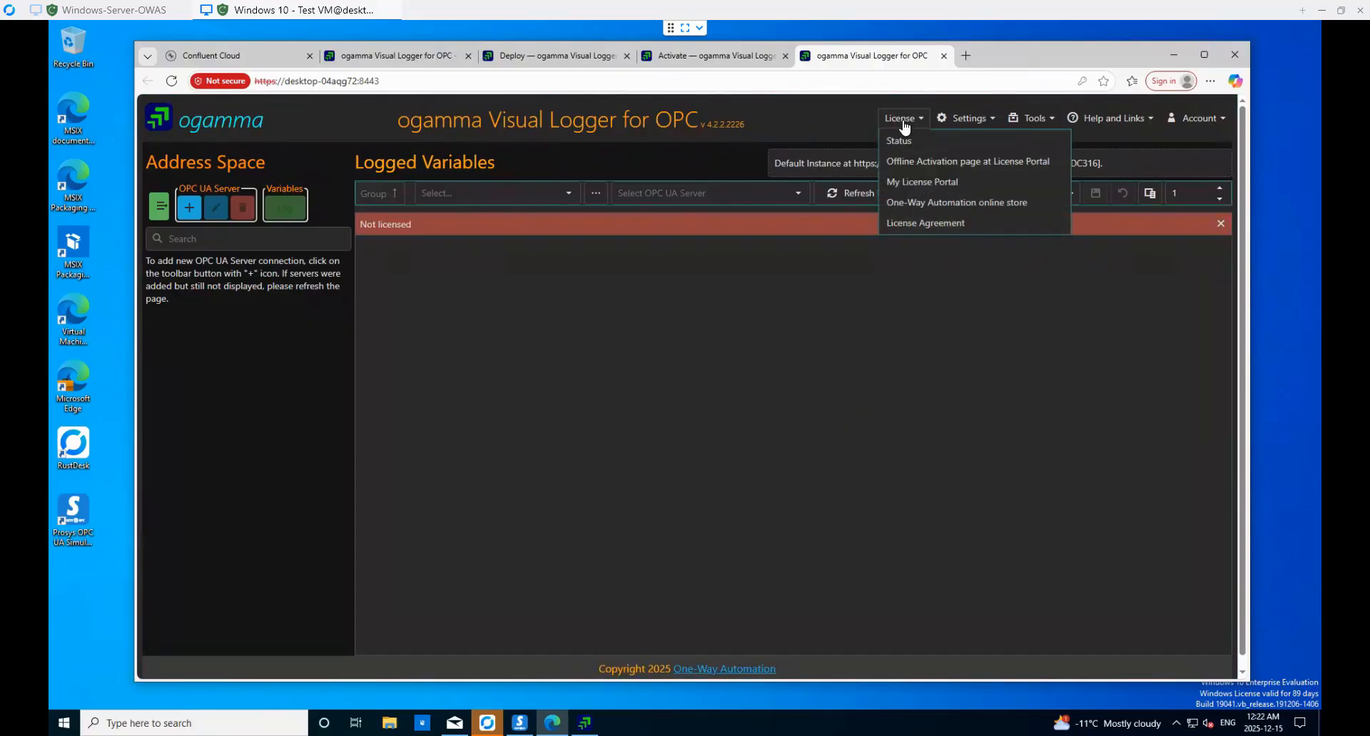
click(897, 143)
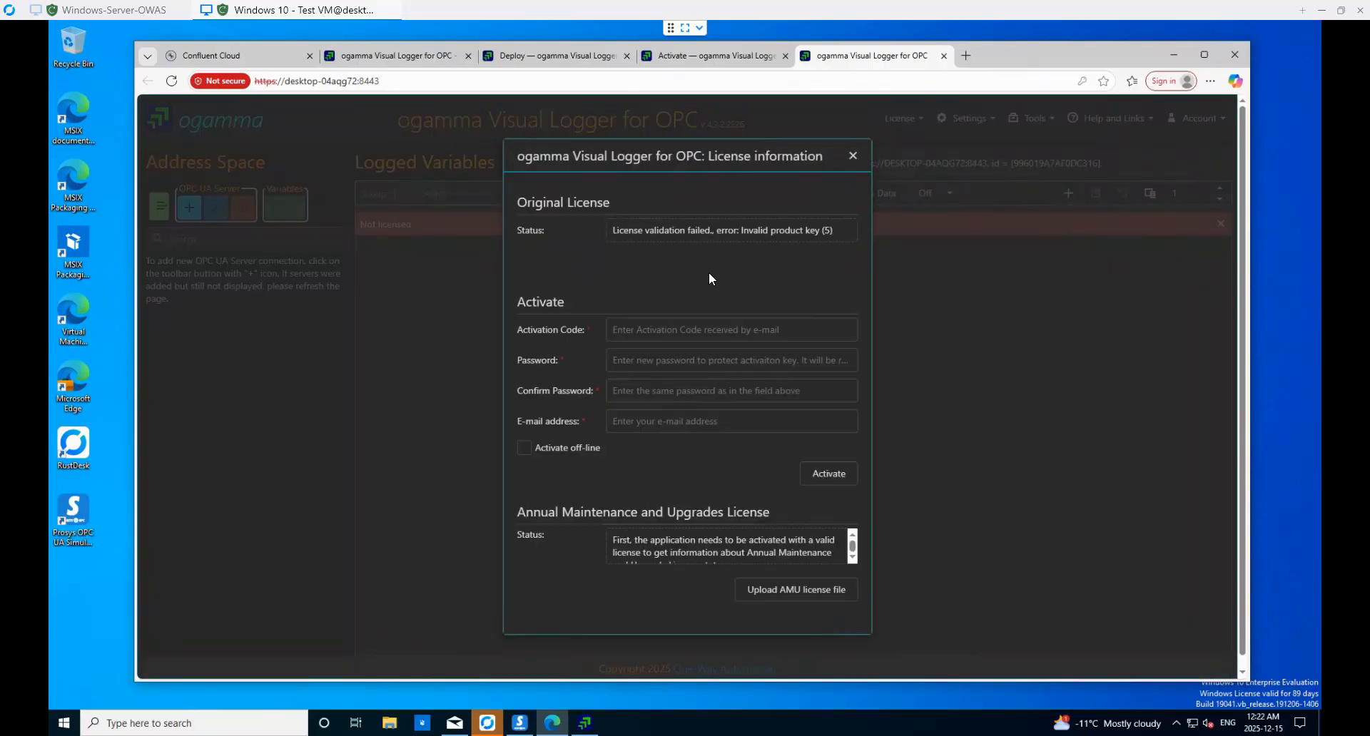
click(455, 723)
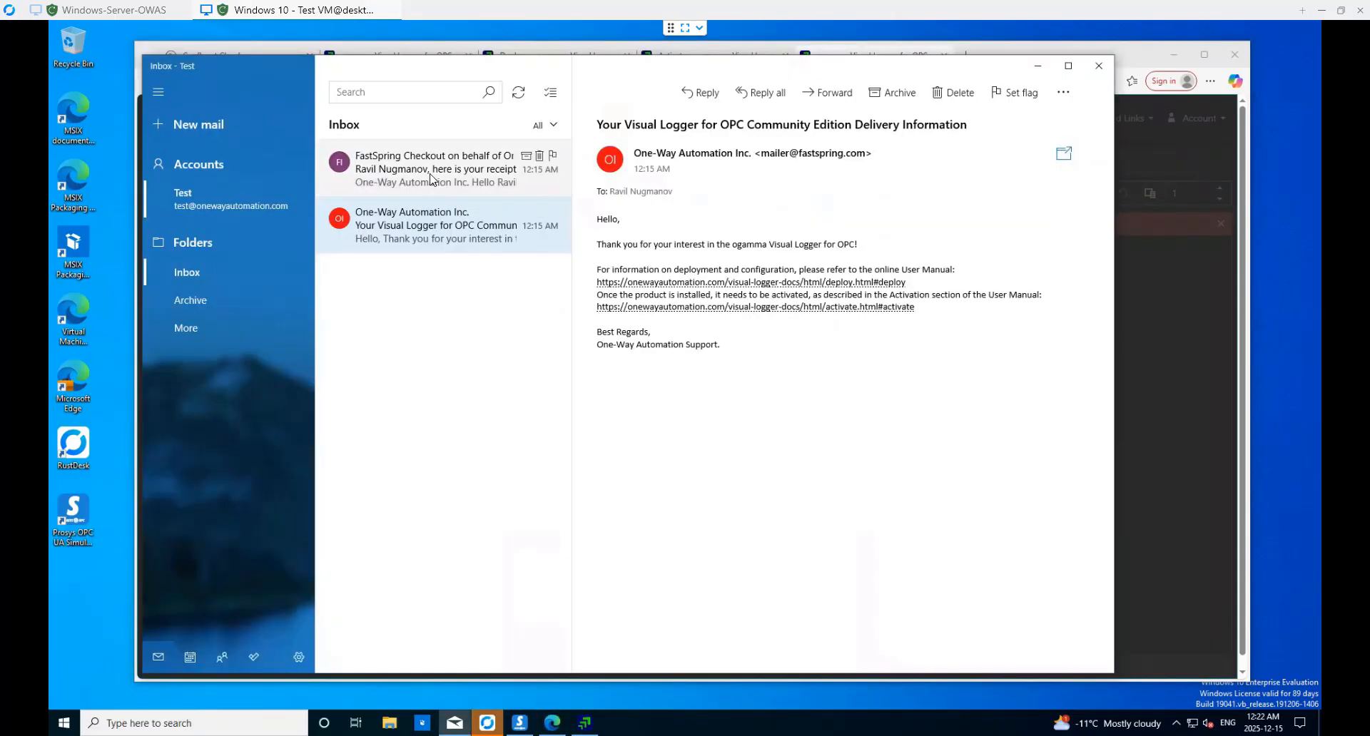
click(433, 177)
double_click(793, 462)
key(ctrl+c)
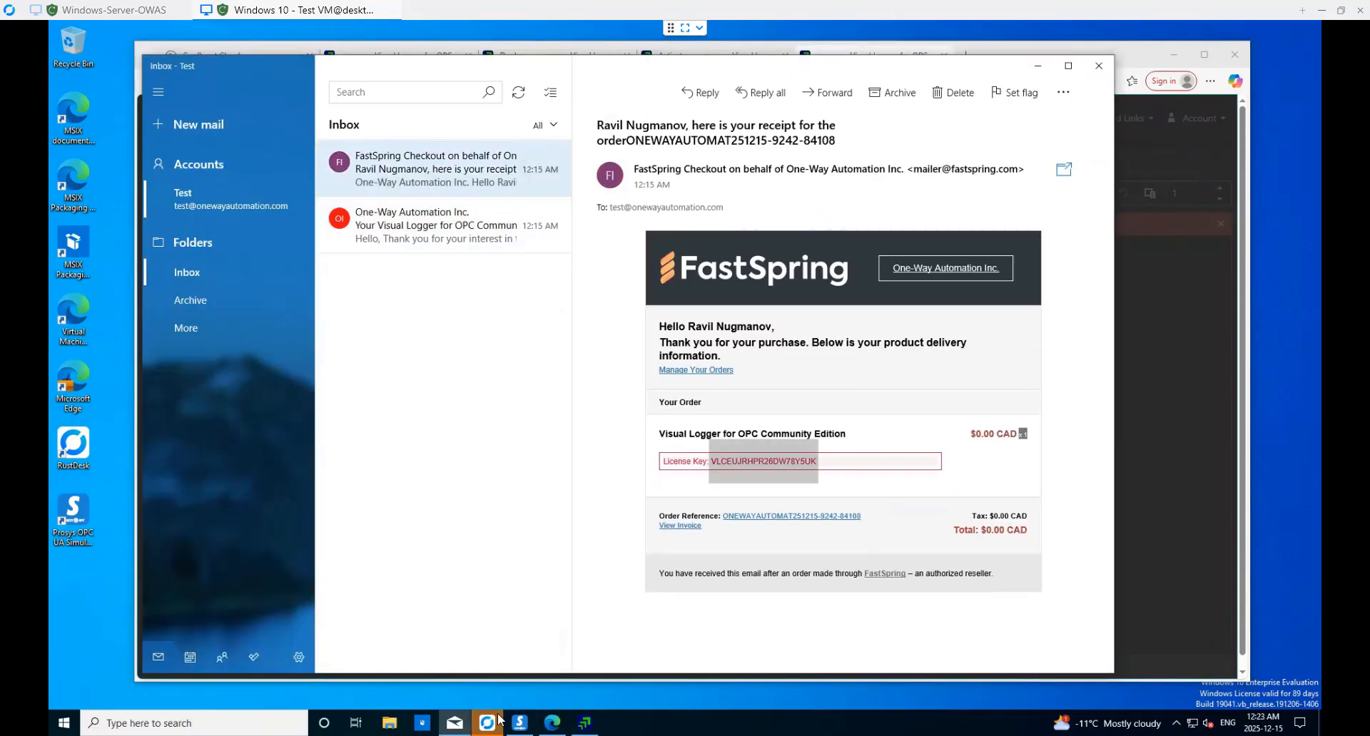
click(554, 725)
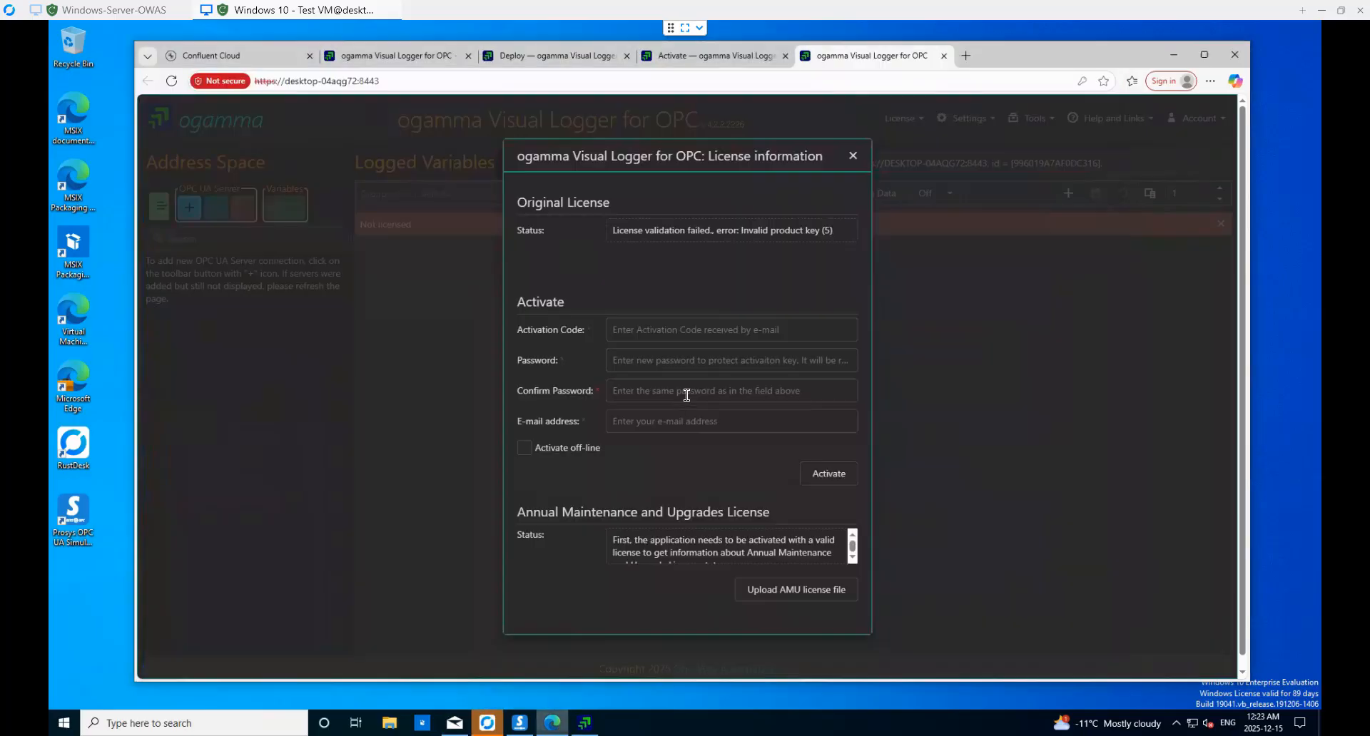
click(625, 333)
key(ctrl+v)
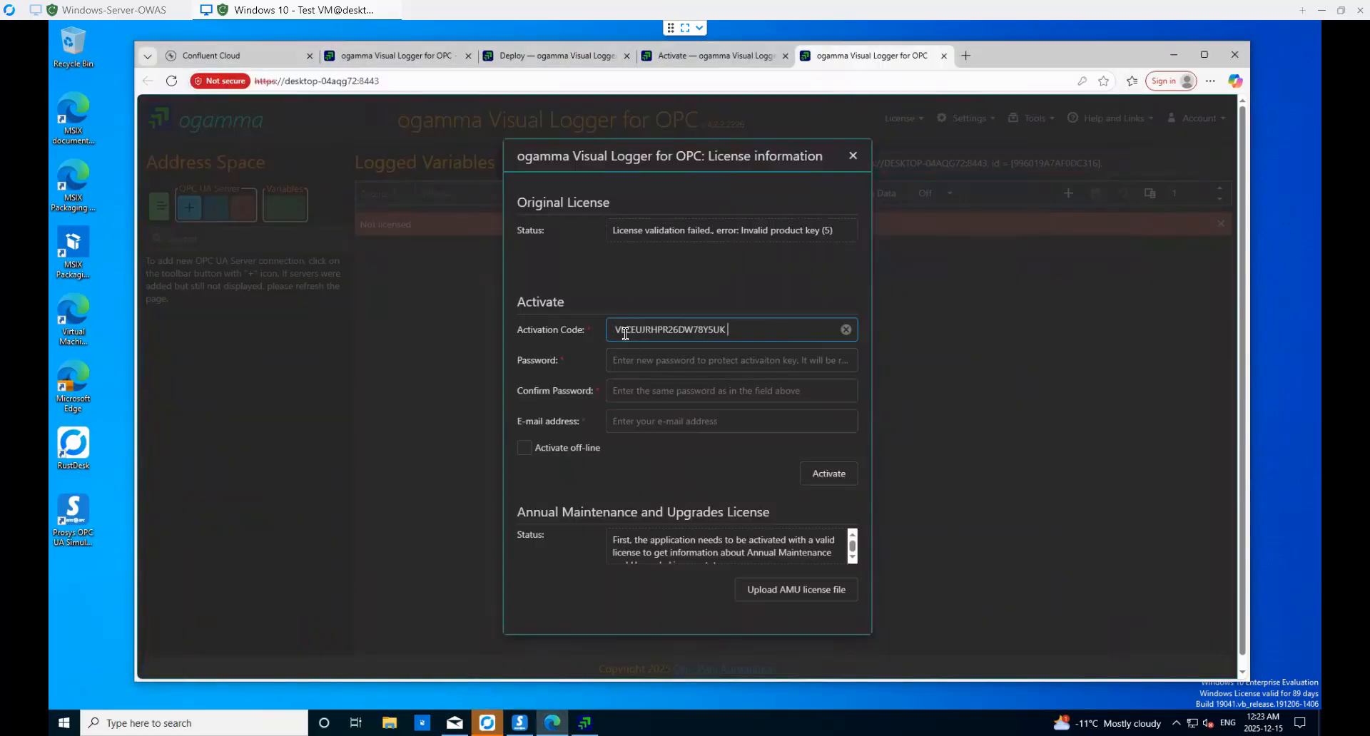
- Enter and confirm the activation password, fill in the e-mail address, and submit Activate
click(625, 355)
click(621, 361)
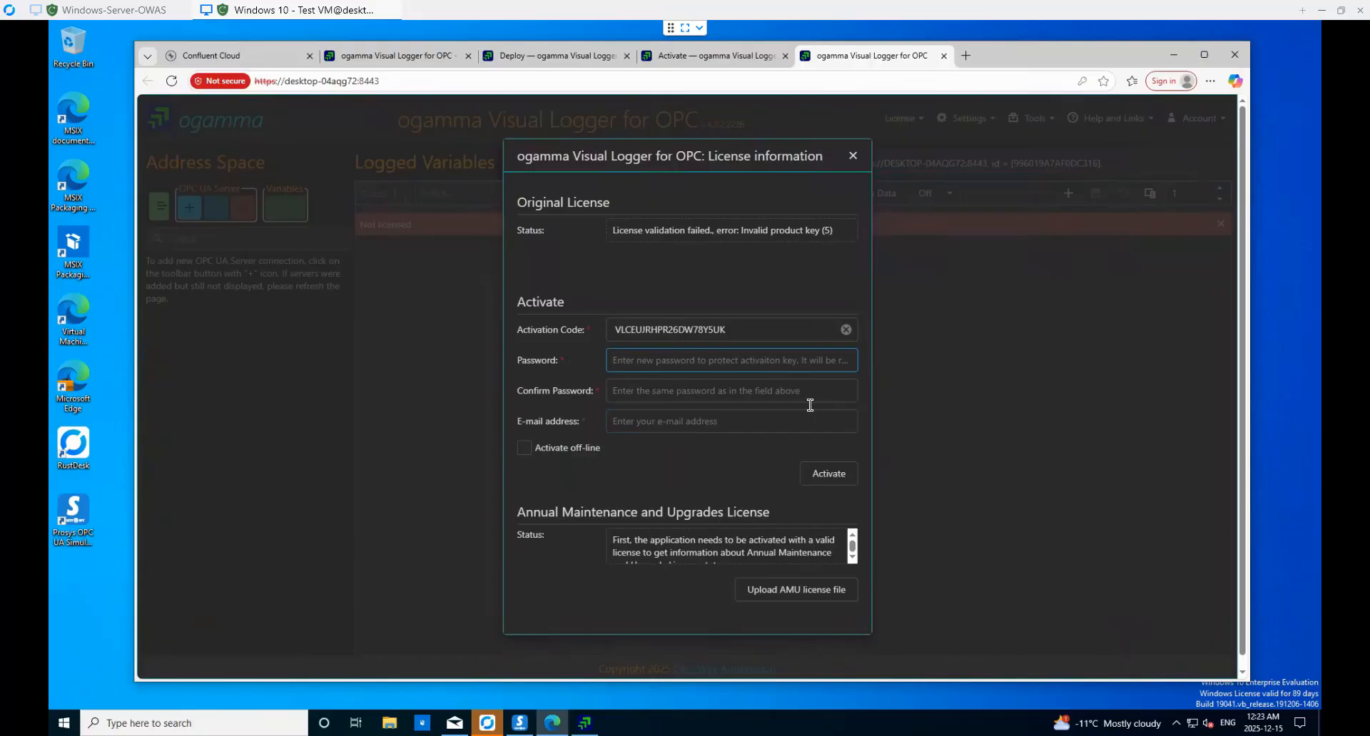
text(••)
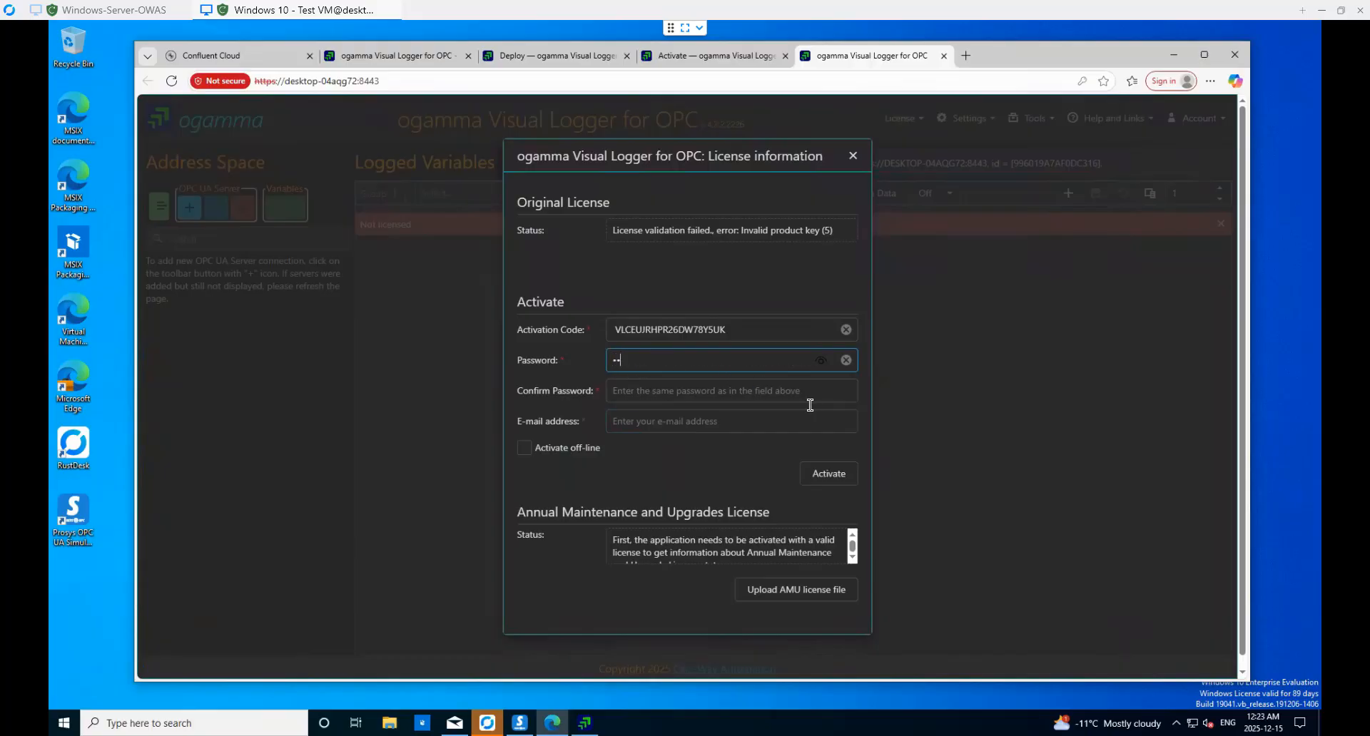
click(636, 392)
text(••)
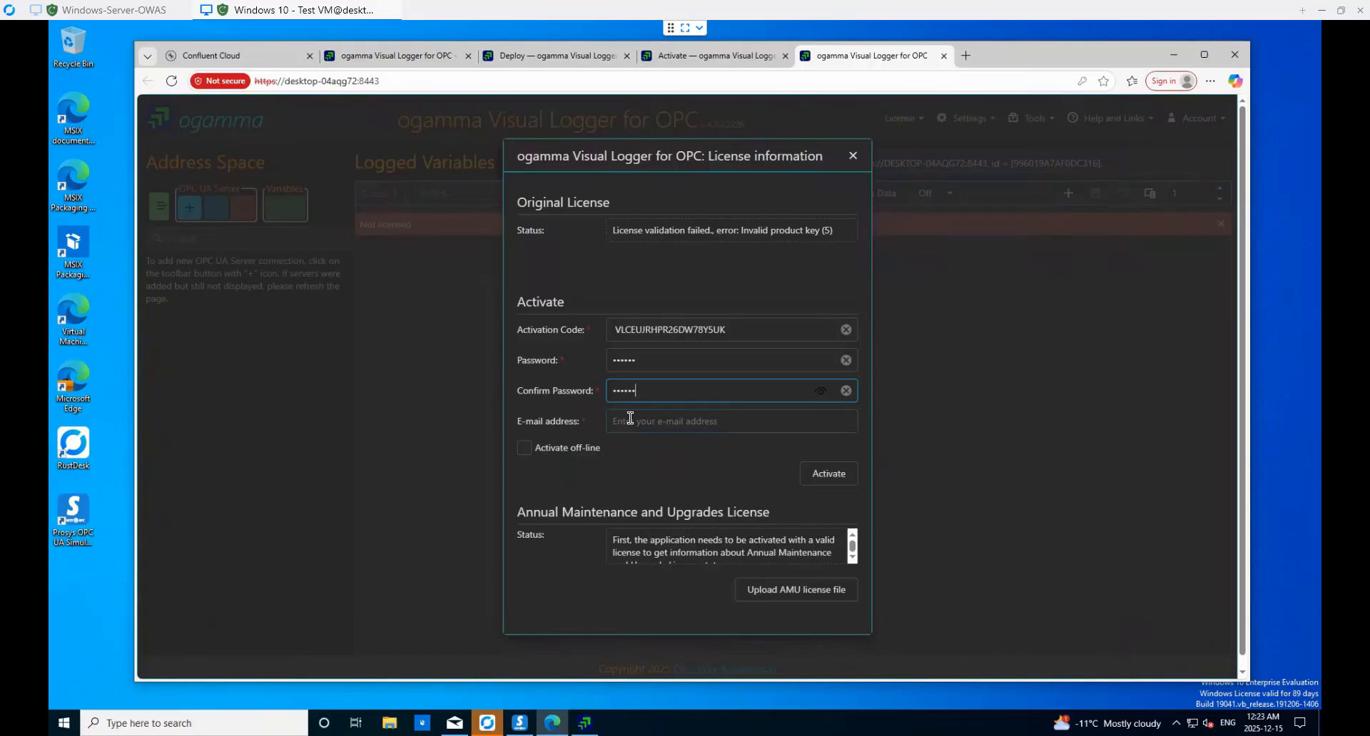
click(630, 419)
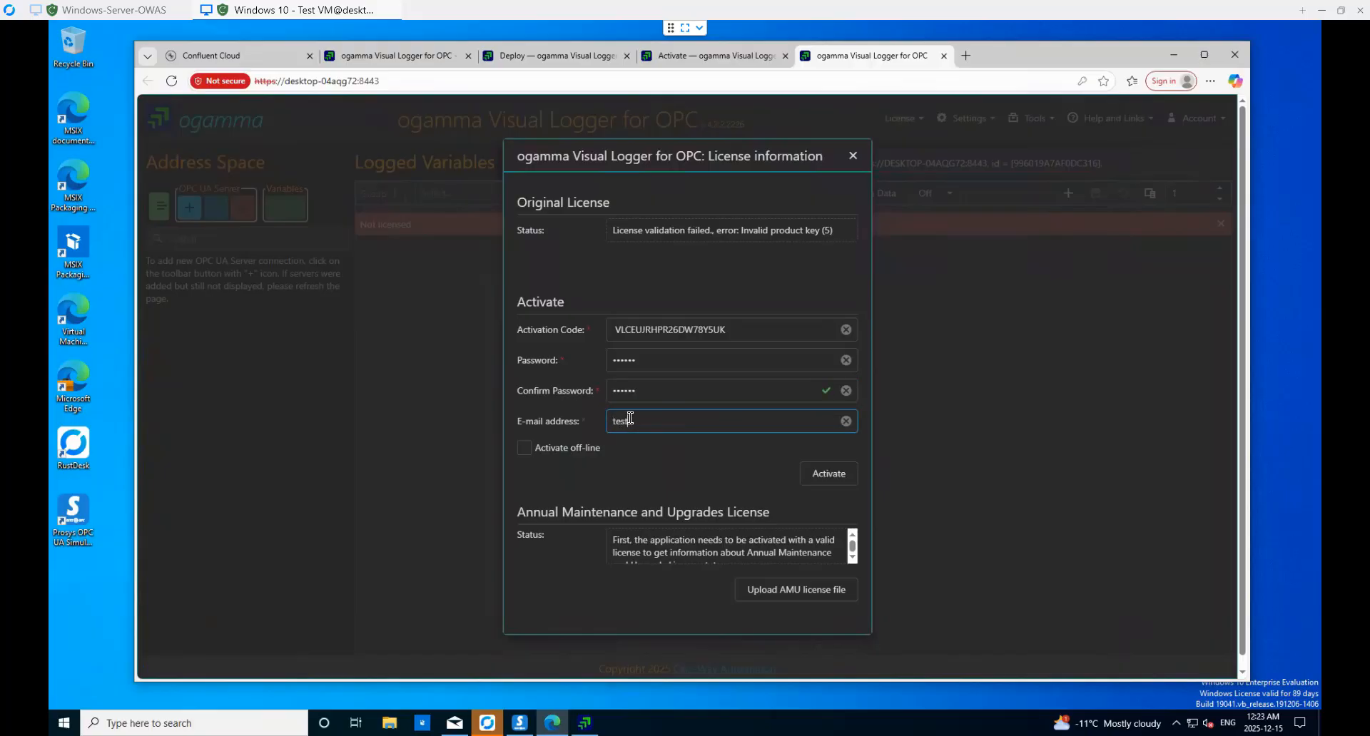
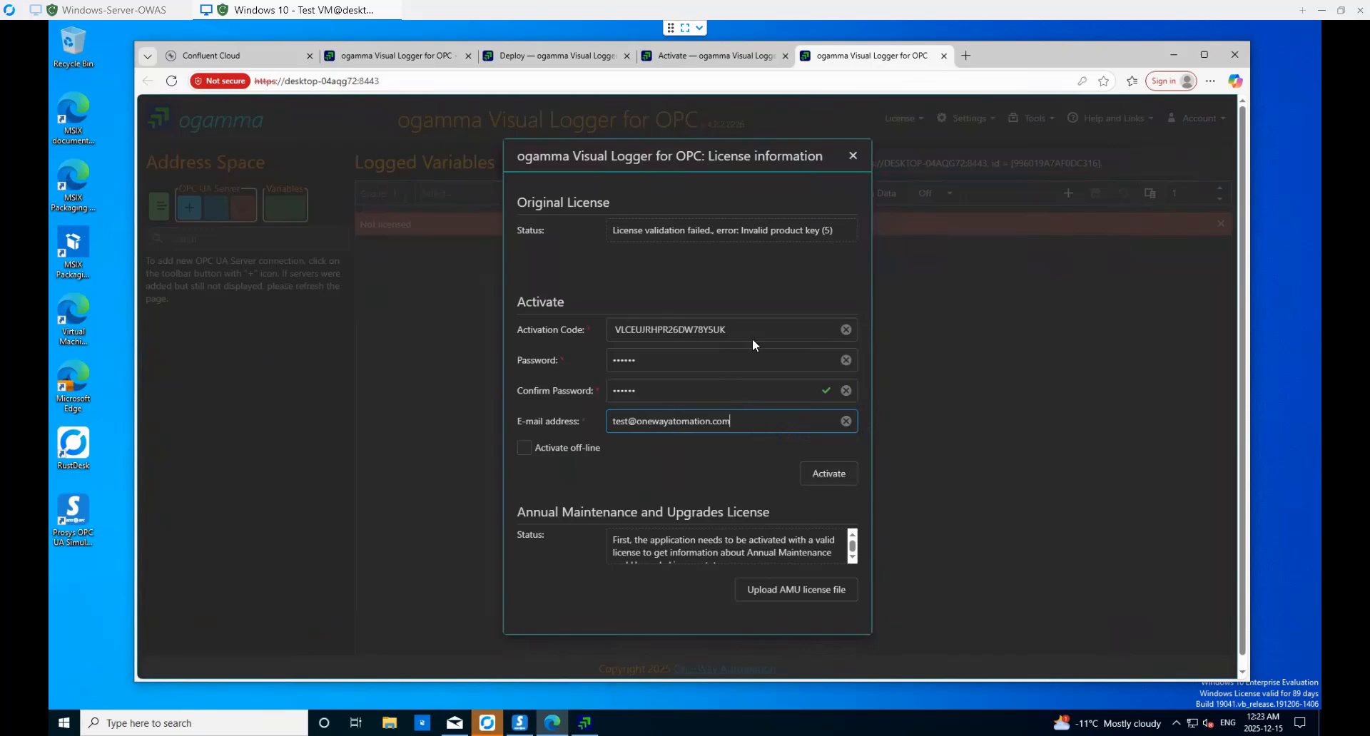
click(829, 481)
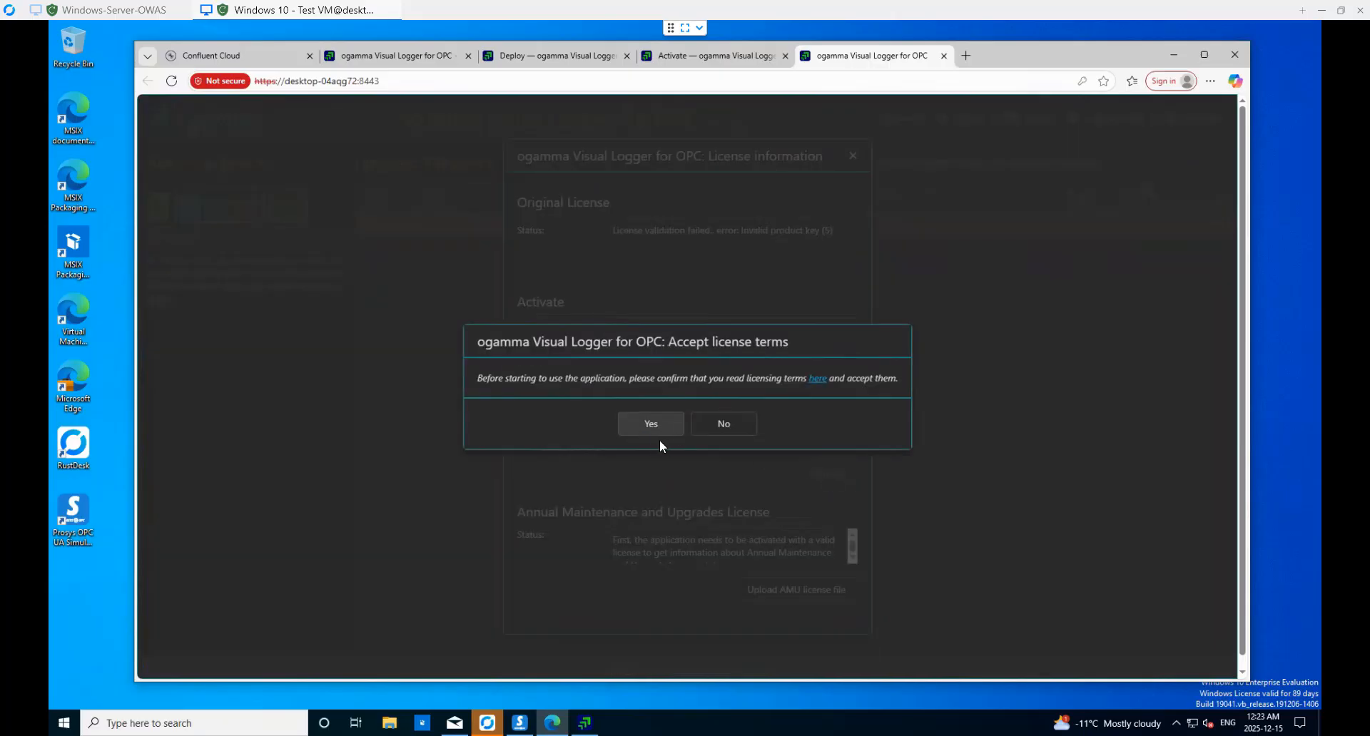
- Accept the license terms to activate the Community Edition license, then close the license details
click(651, 424)
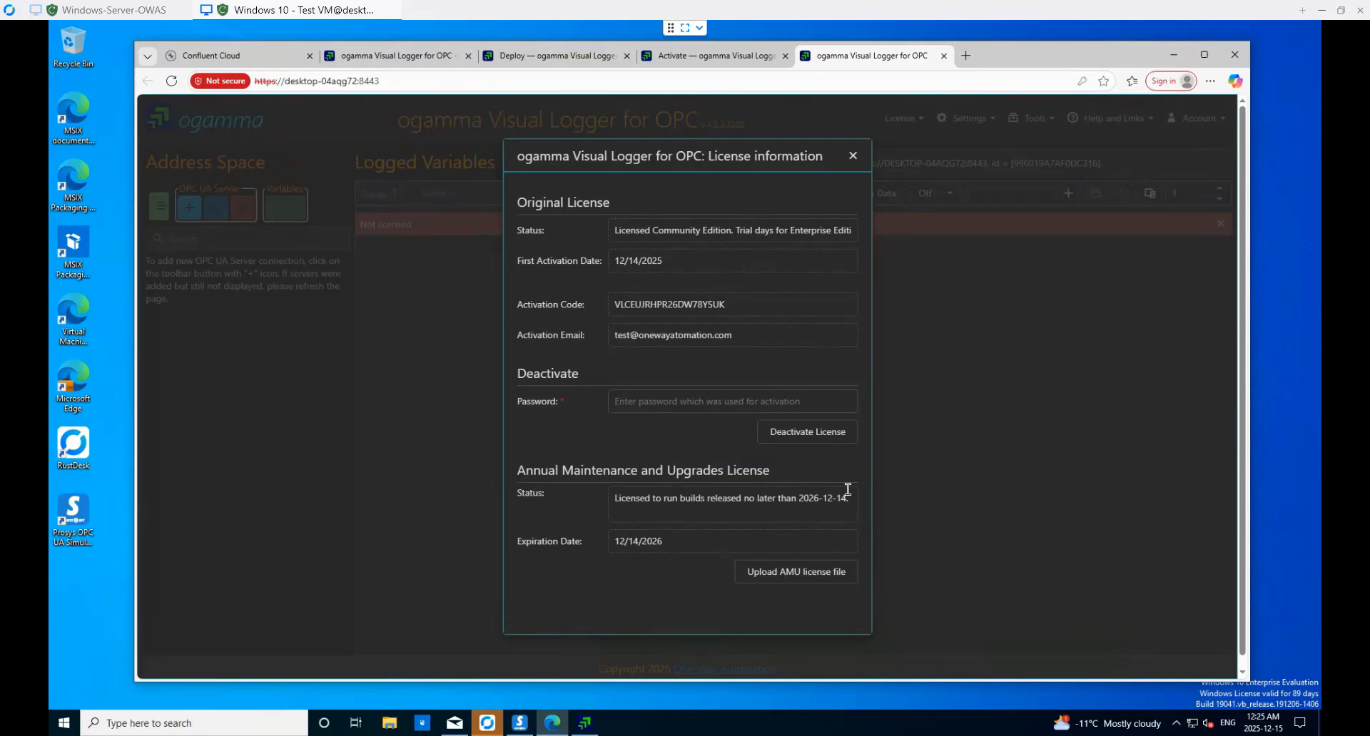
click(853, 155)
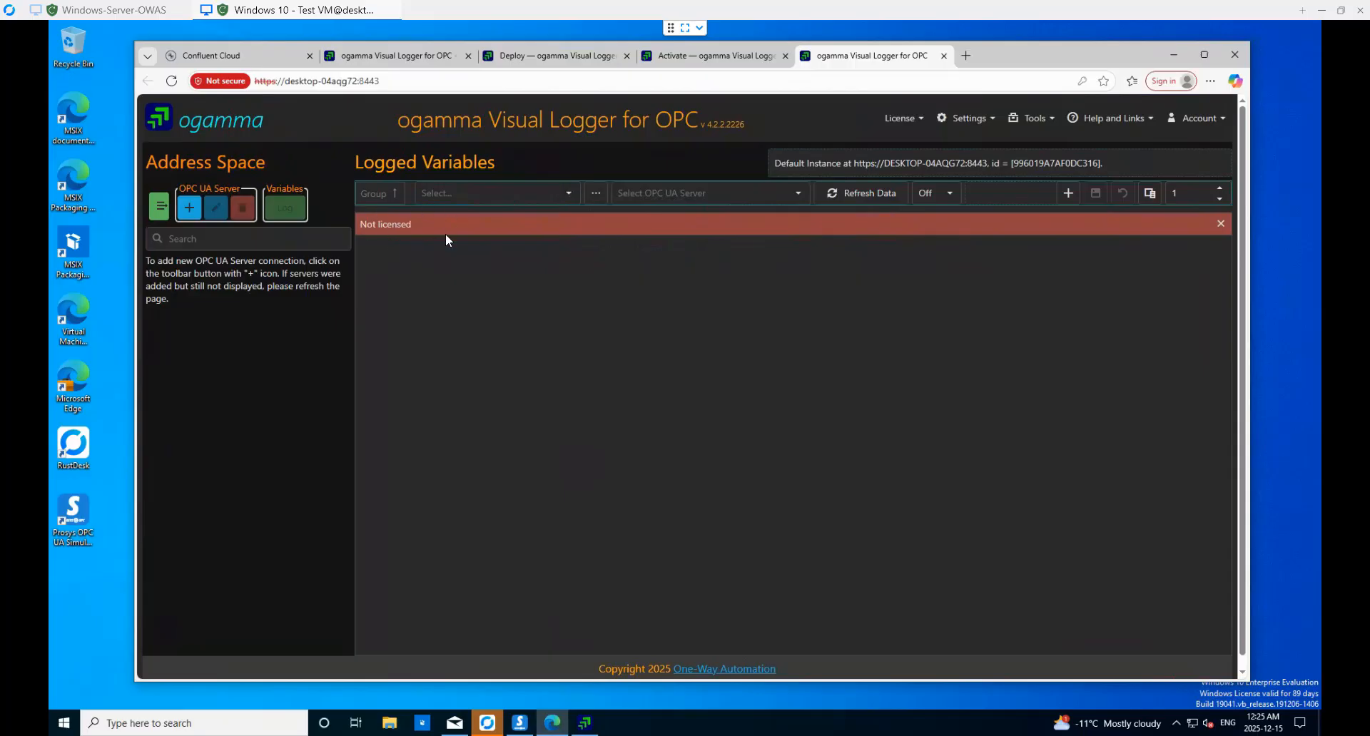
- Reload the logger page and review License > Status, enlarging the dialog so all fields fit
click(172, 82)
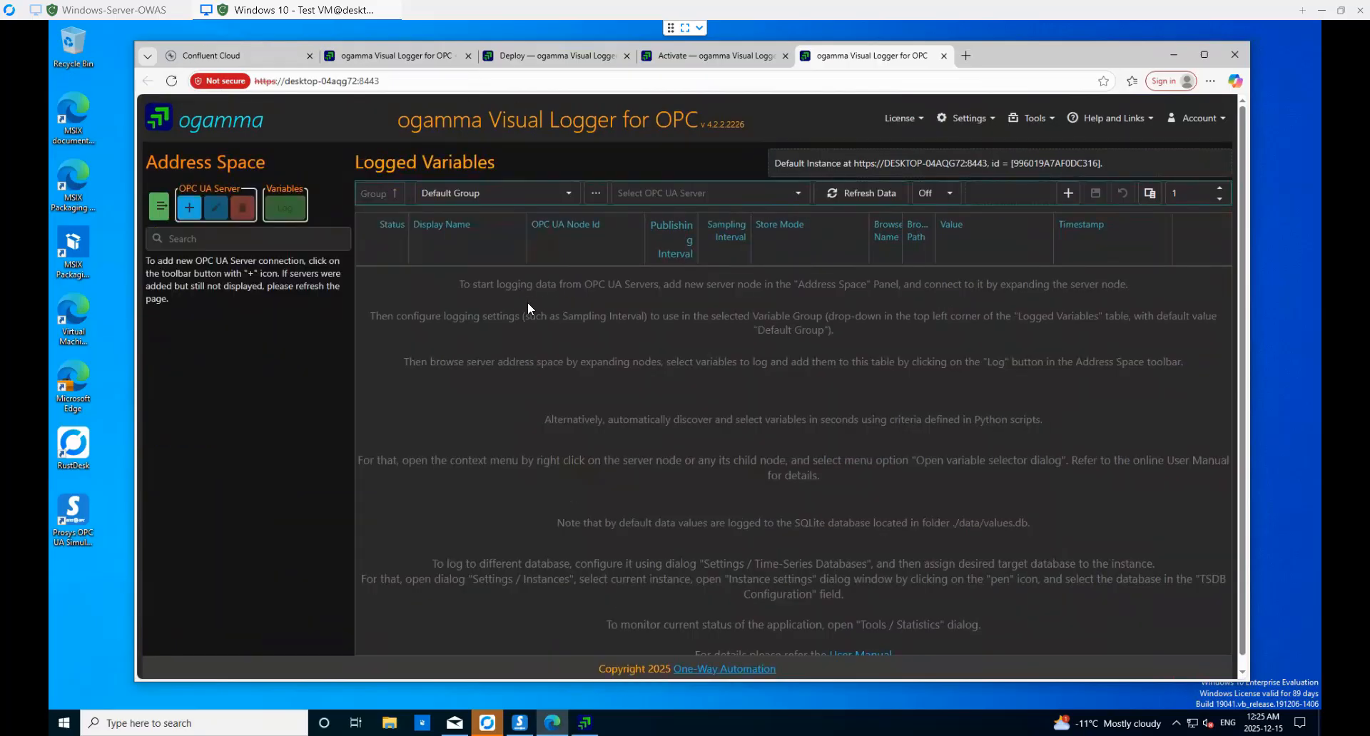
click(901, 120)
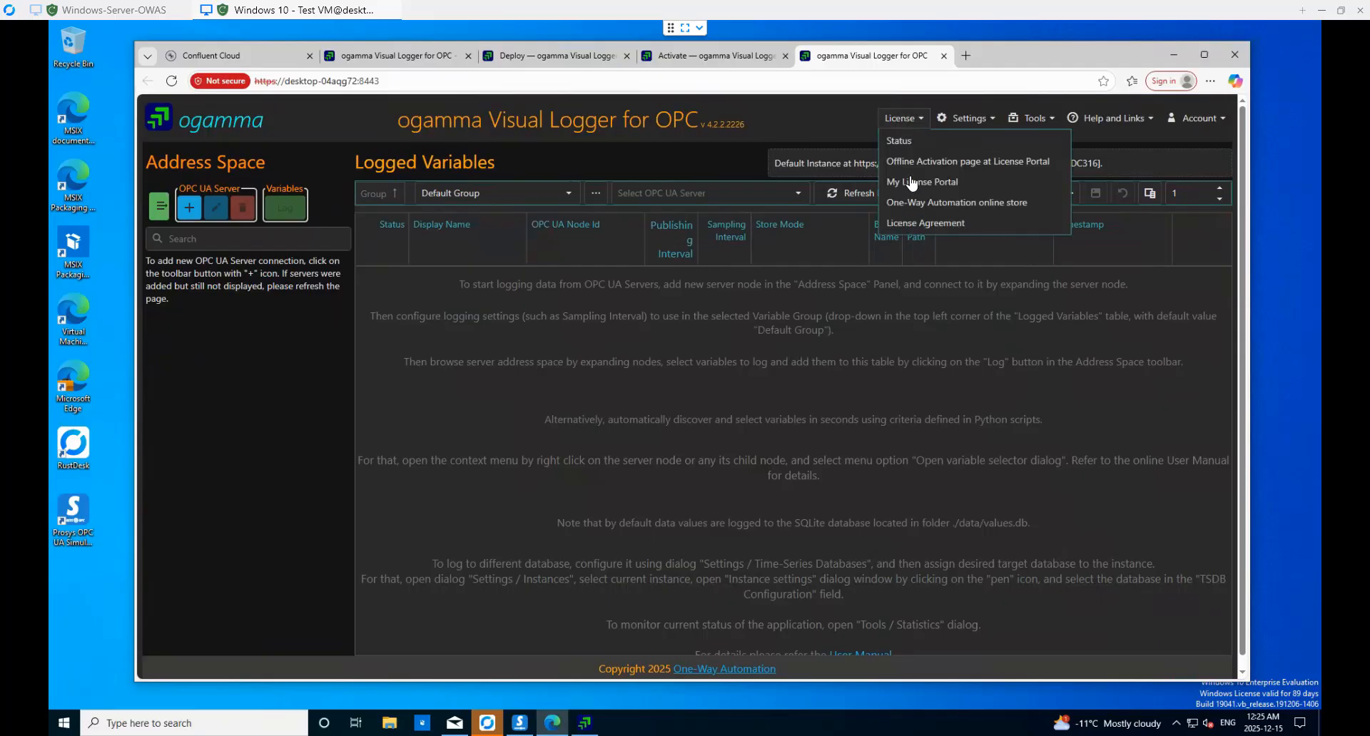
click(899, 140)
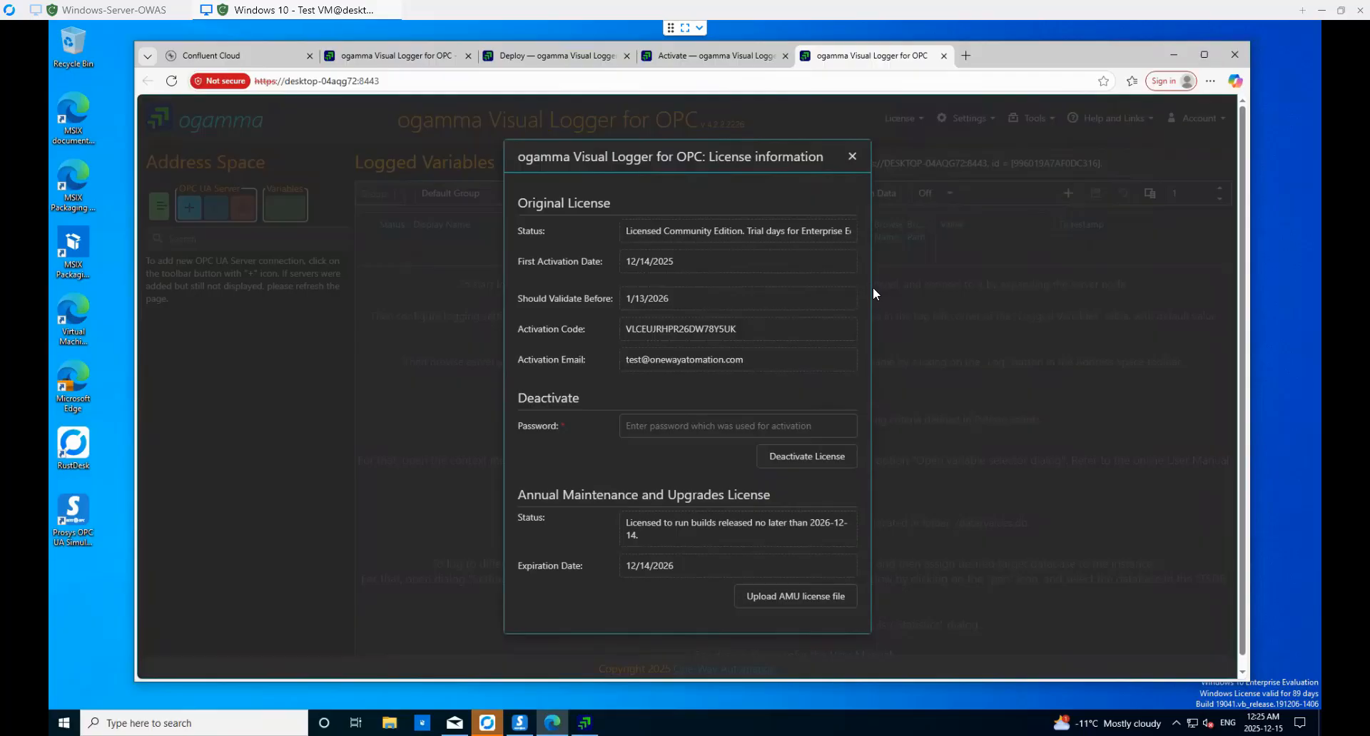
drag(871, 286, 1056, 293)
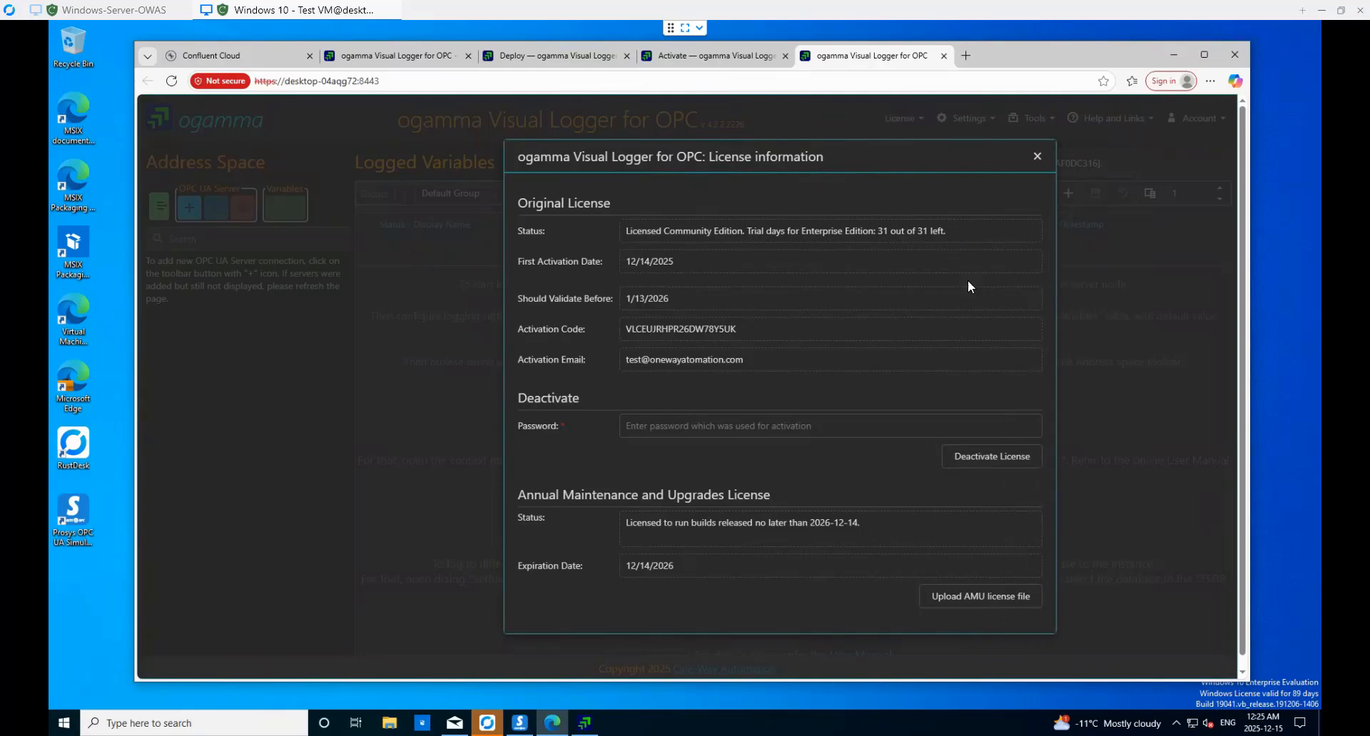
drag(923, 156, 826, 150)
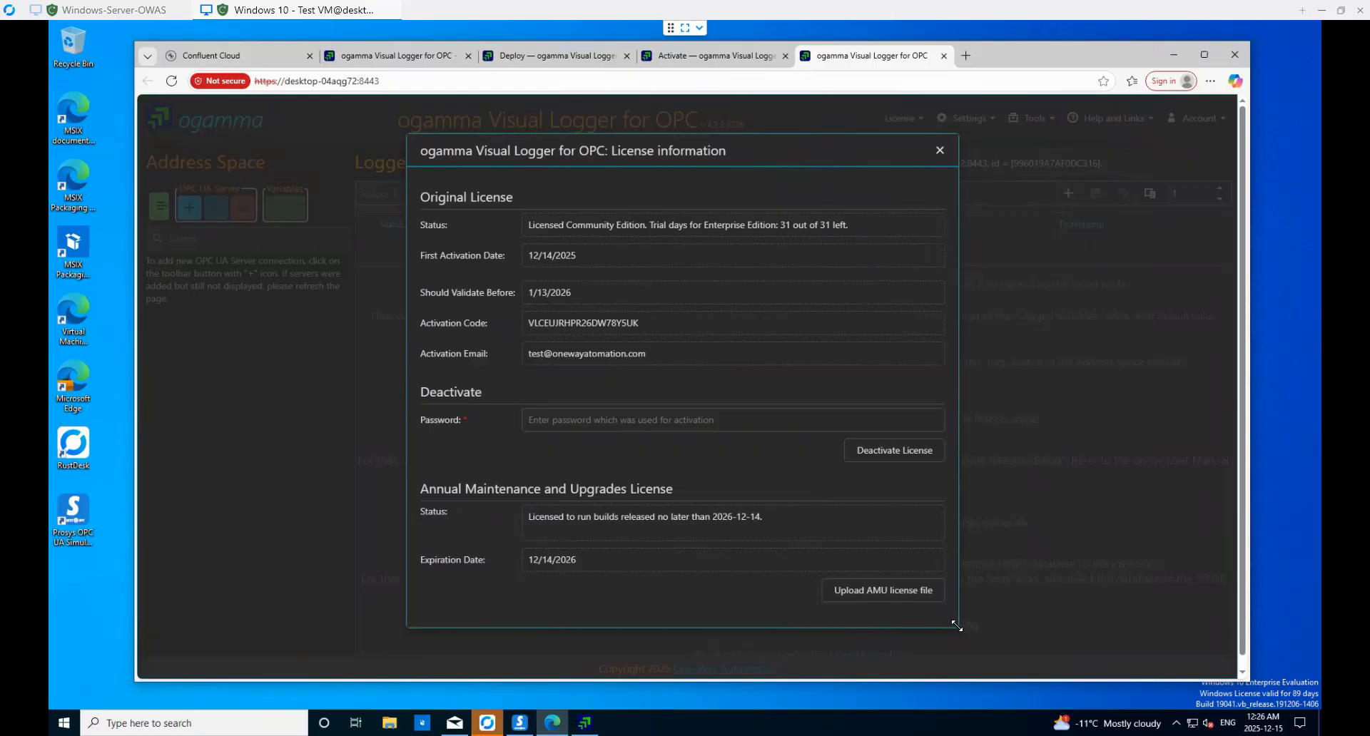
drag(956, 626, 972, 641)
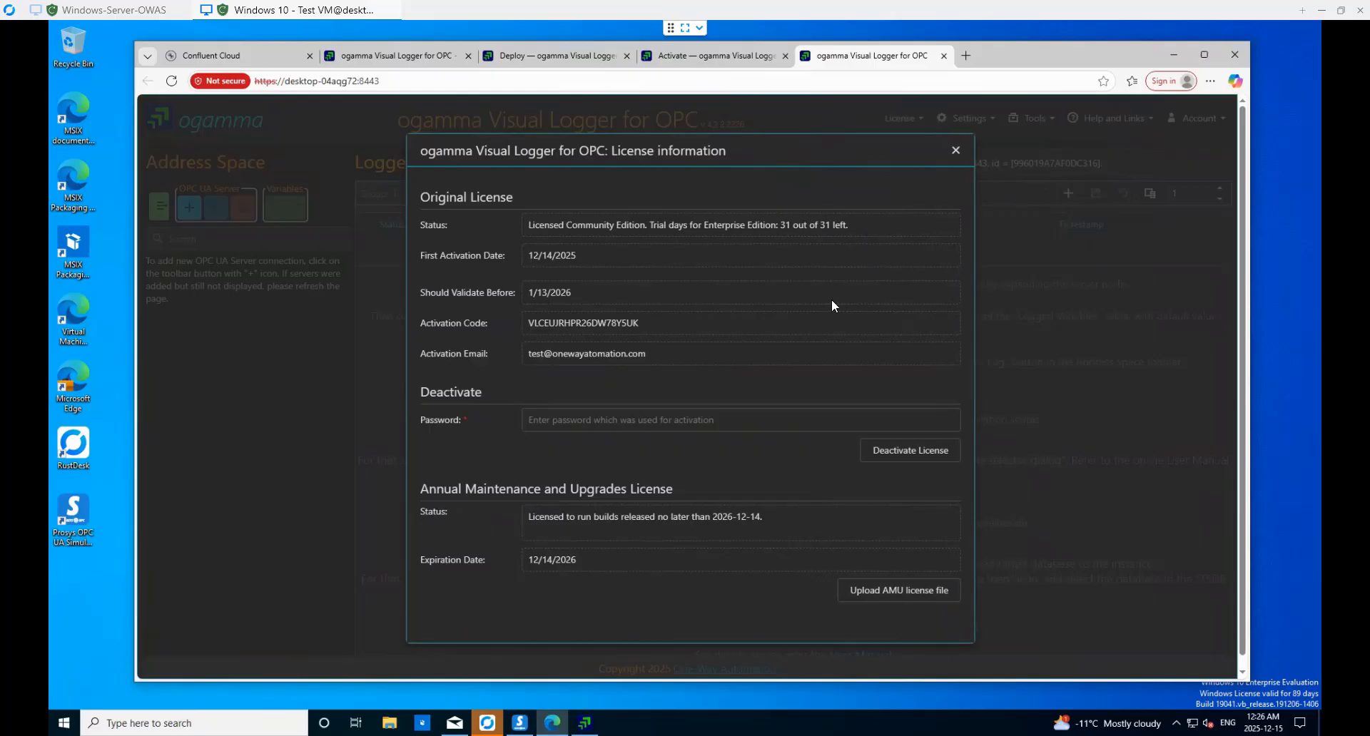
click(956, 151)
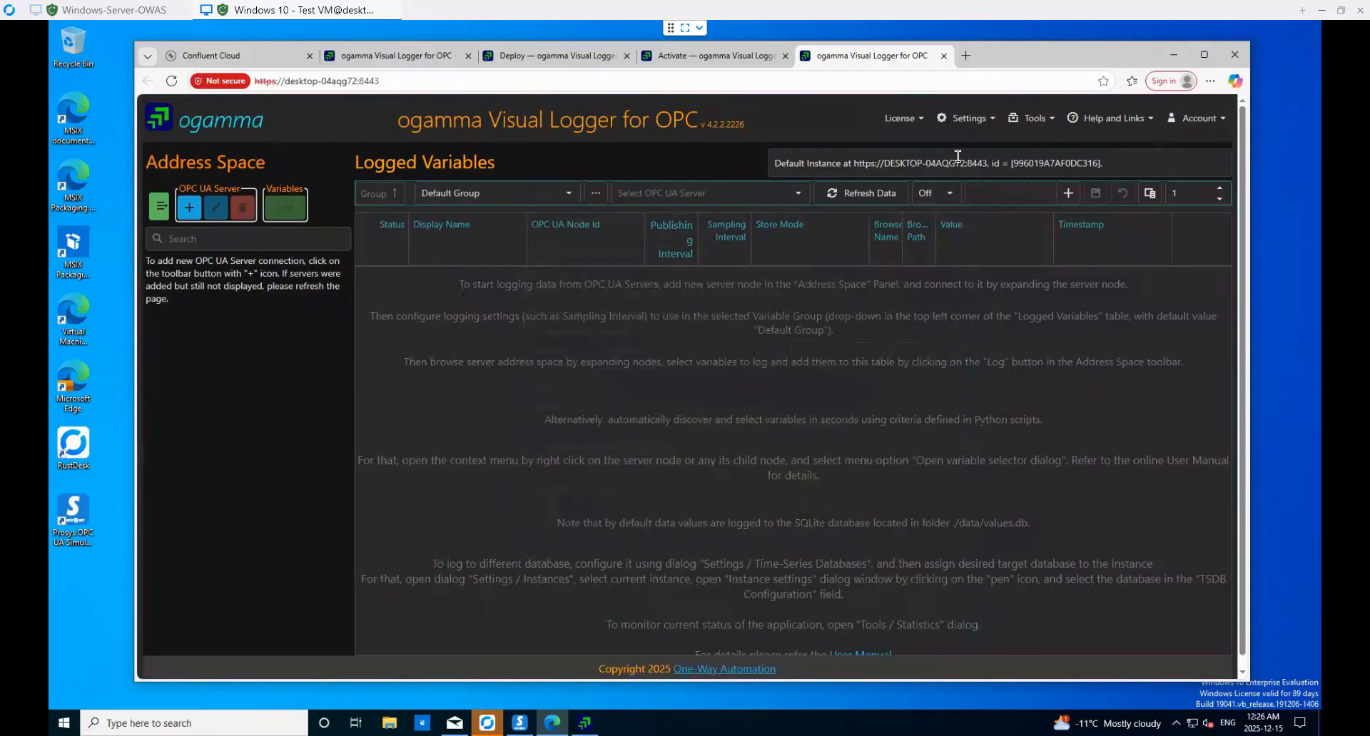
- Check License > Status again to confirm 31 remaining Enterprise trial days
click(905, 120)
click(903, 139)
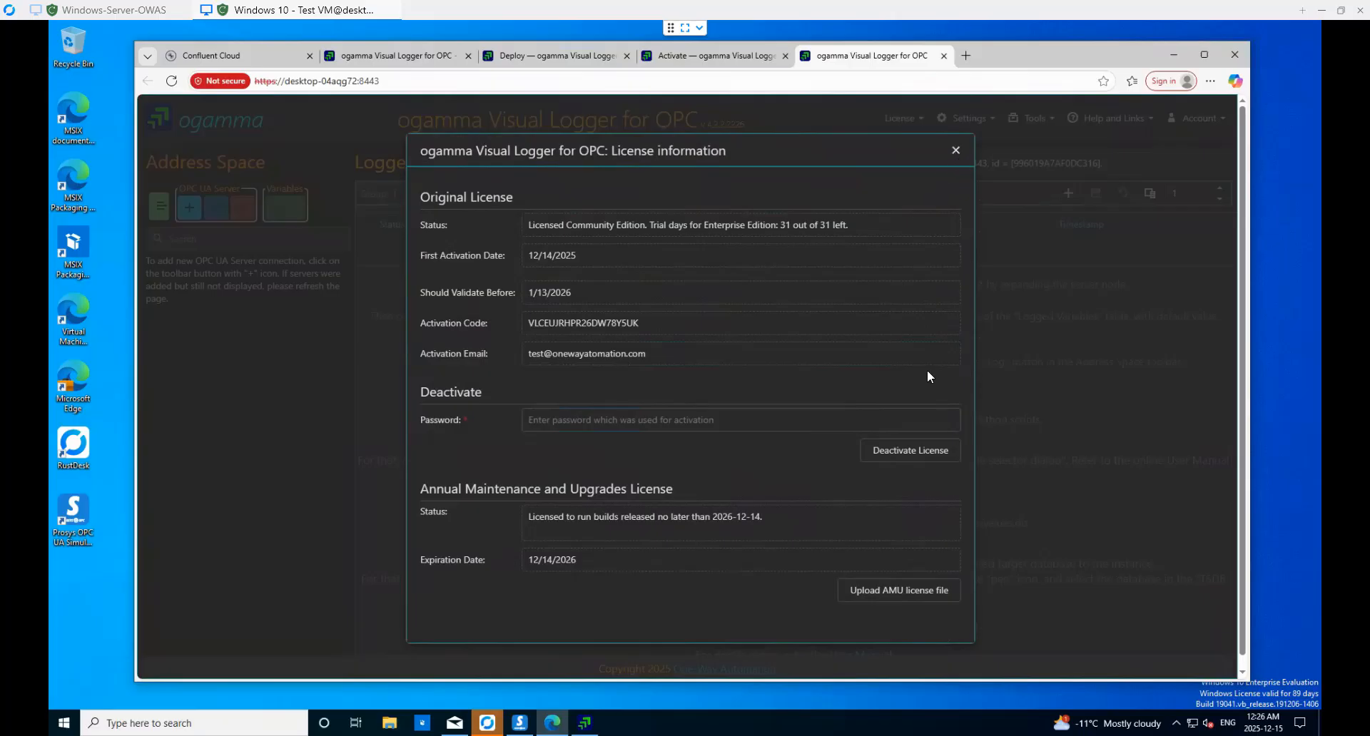
click(956, 153)
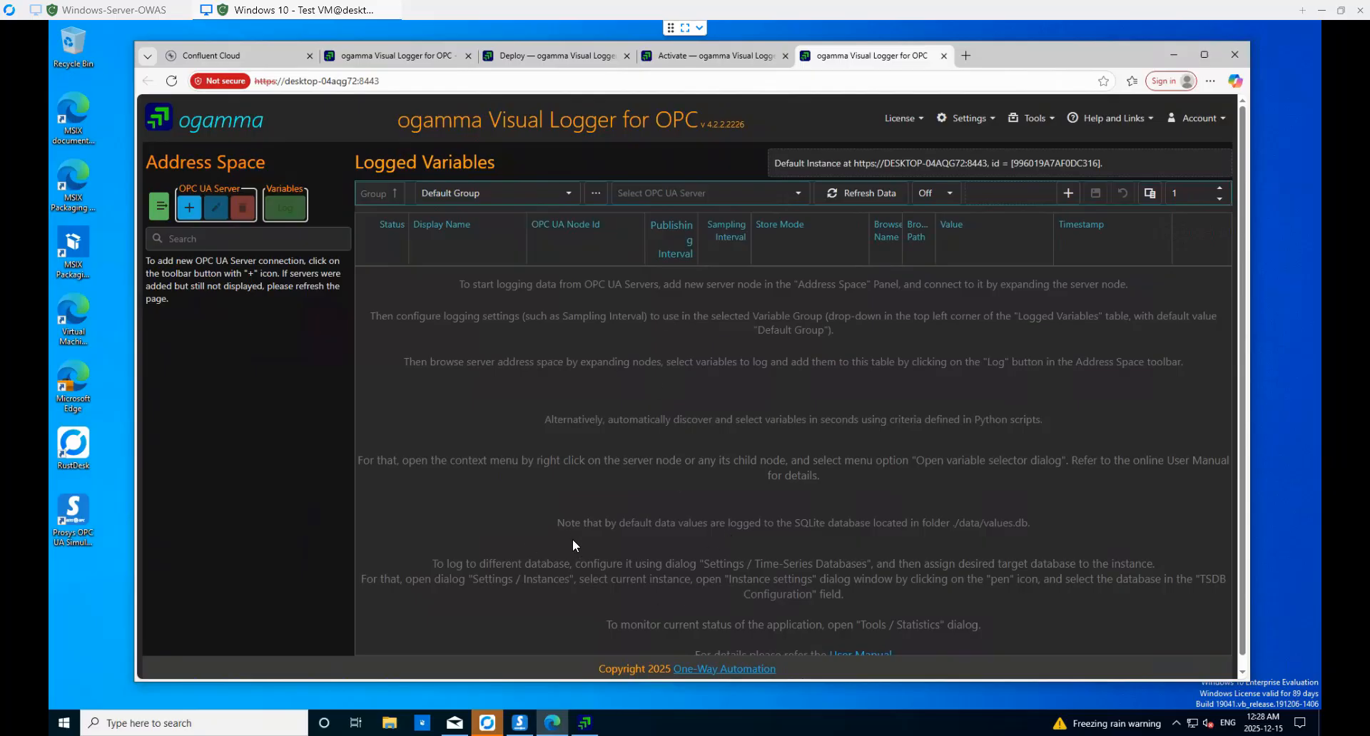
- Open the Windows Services console and widen its Description column
click(238, 726)
text(services)
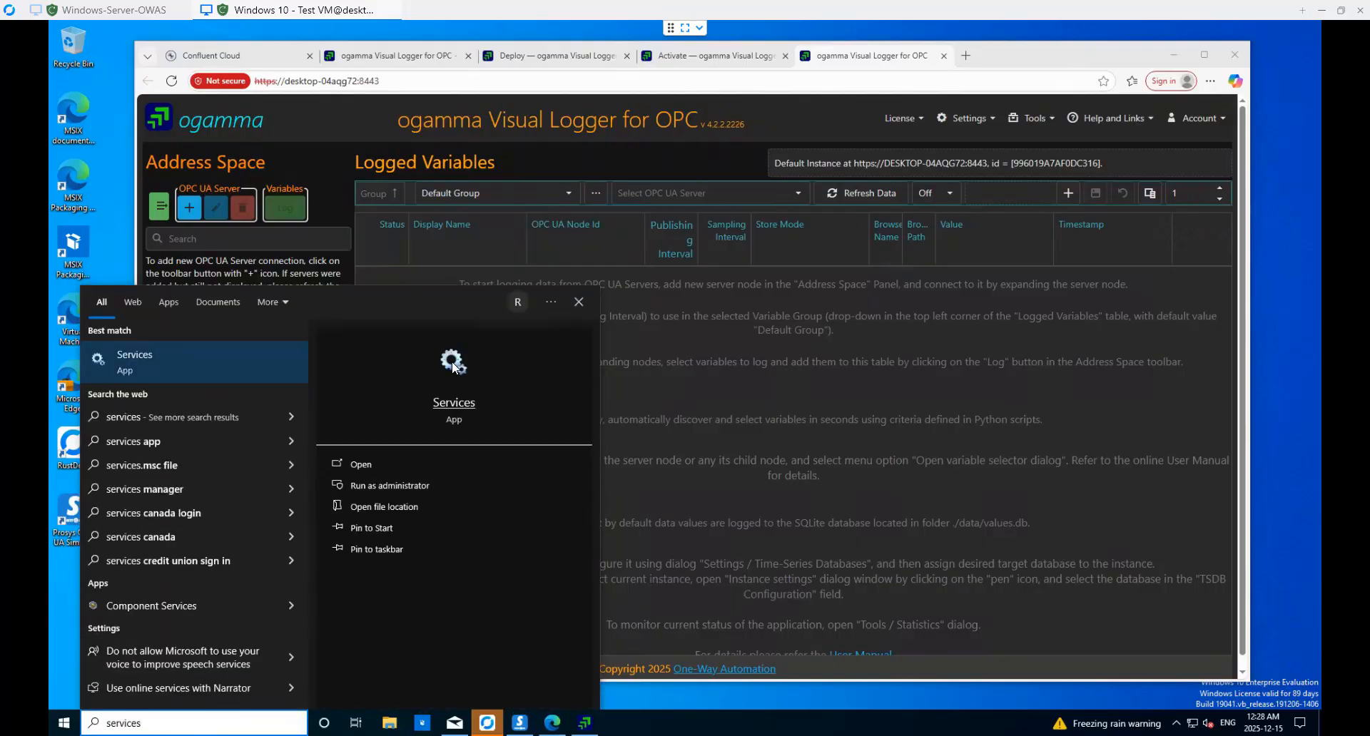
click(453, 366)
drag(400, 118, 453, 118)
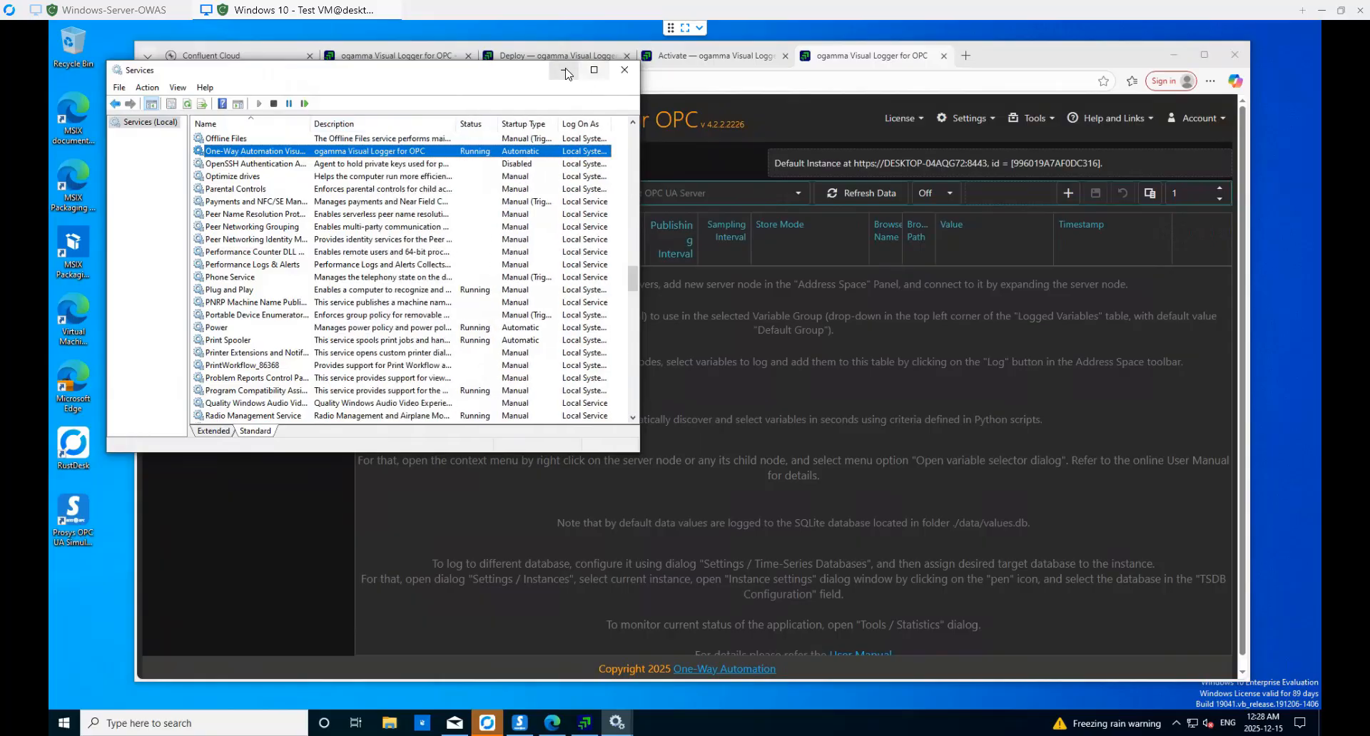
click(389, 725)
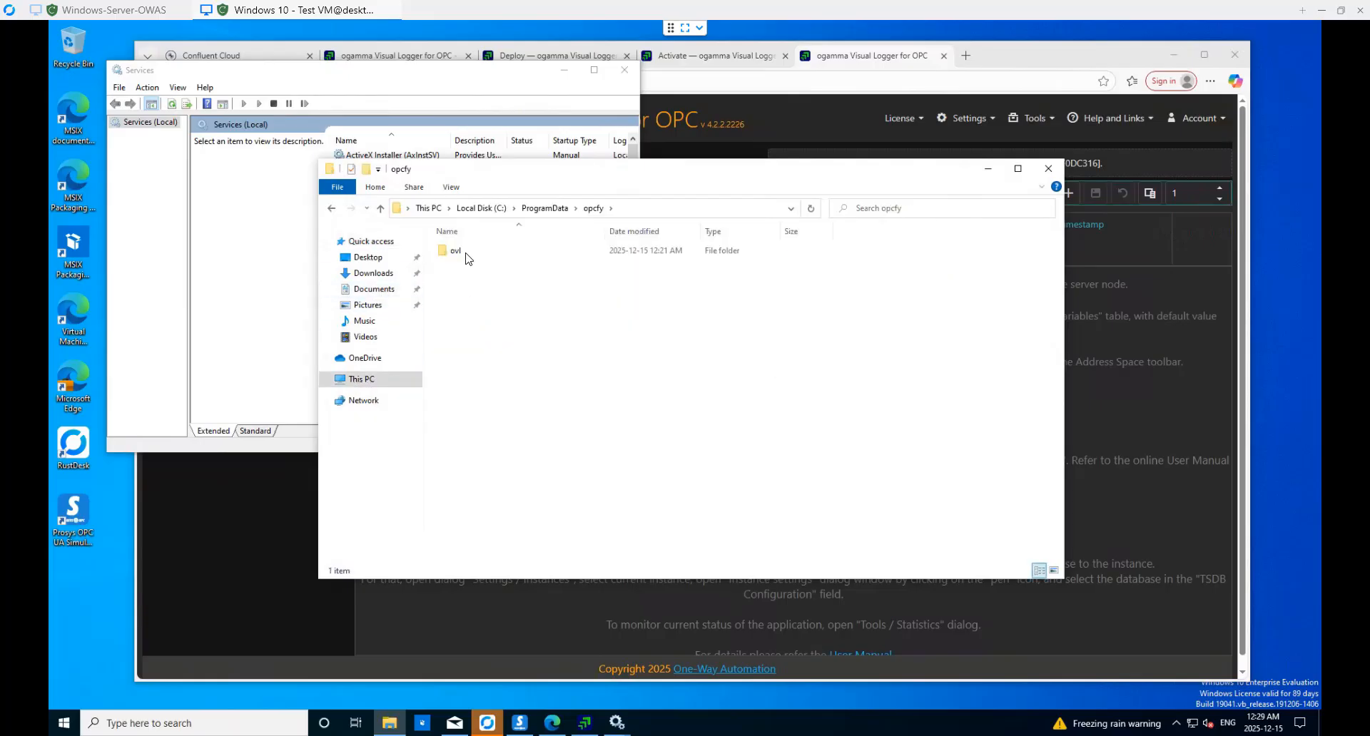
- Browse to C:\ProgramData\opcfy\ovl\data and the instance folder, select logs and localStorage, then minimise Explorer
double_click(465, 258)
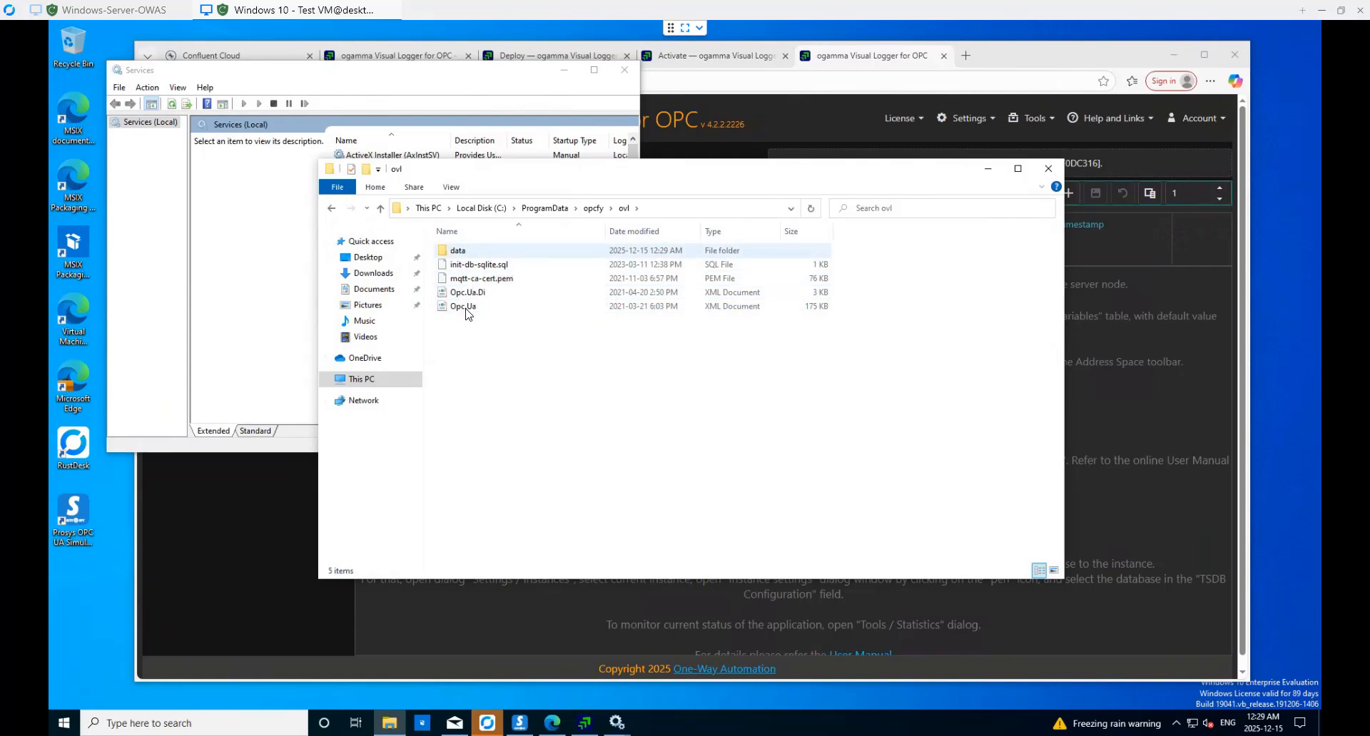
double_click(490, 253)
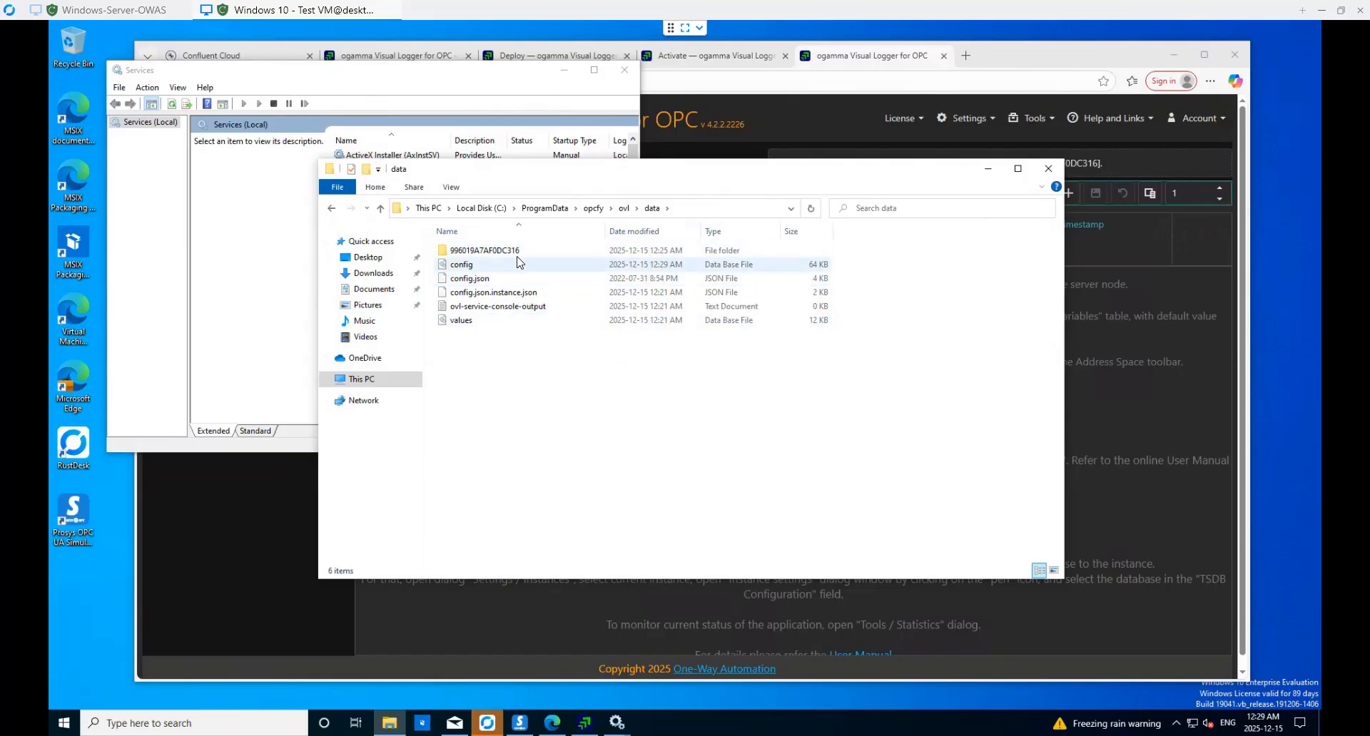
double_click(558, 254)
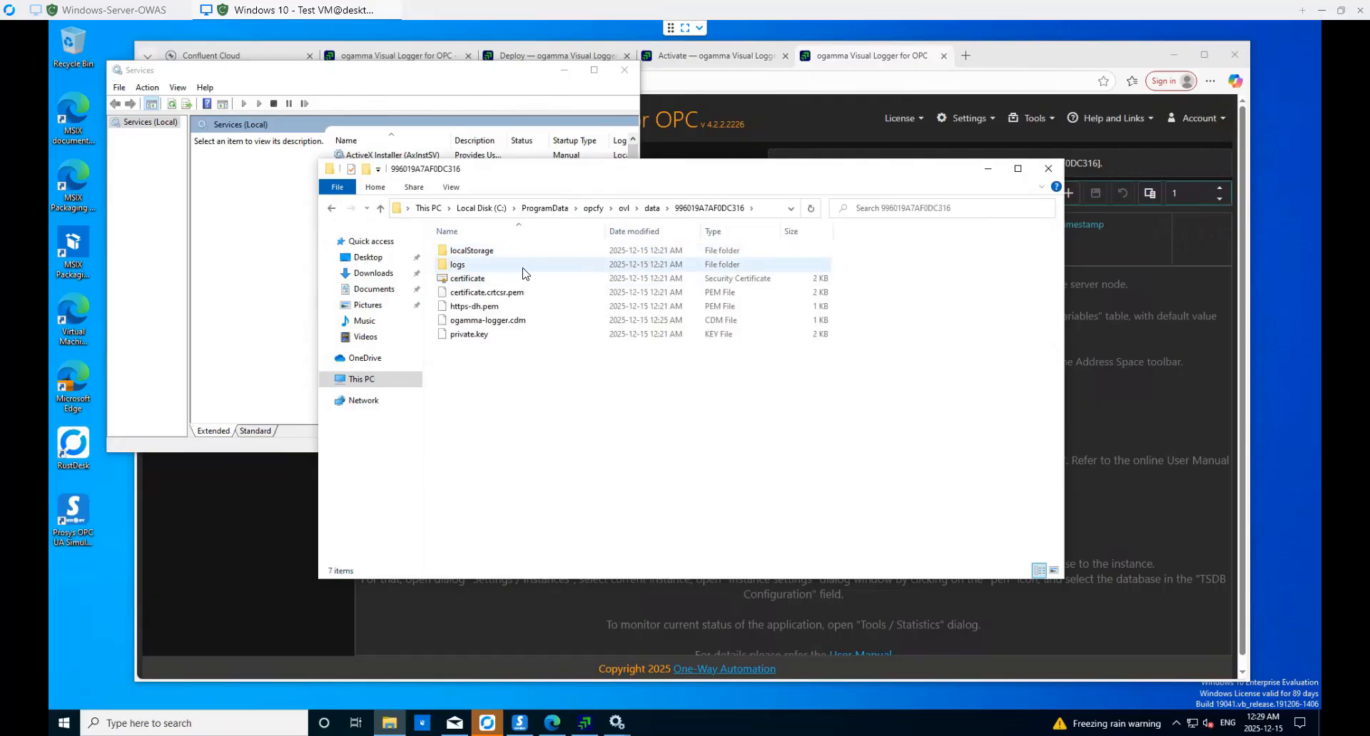
click(519, 268)
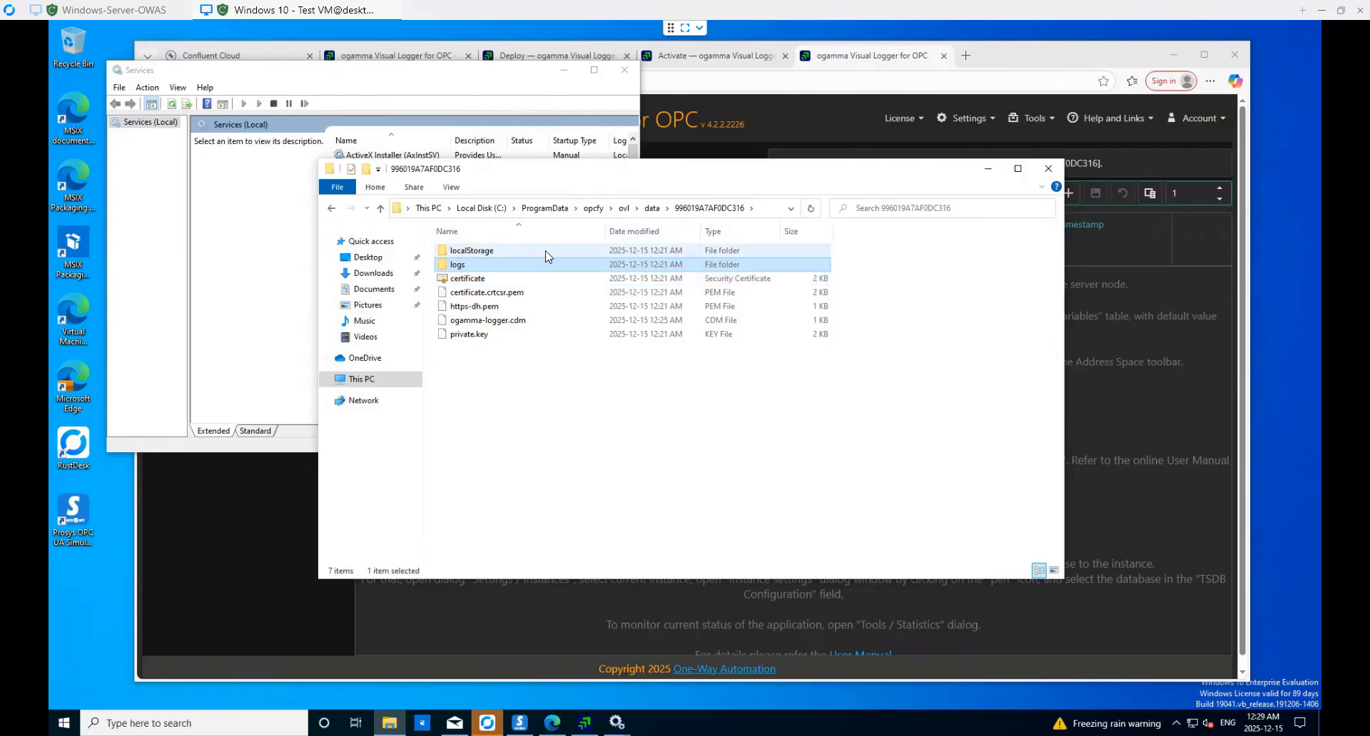
click(547, 254)
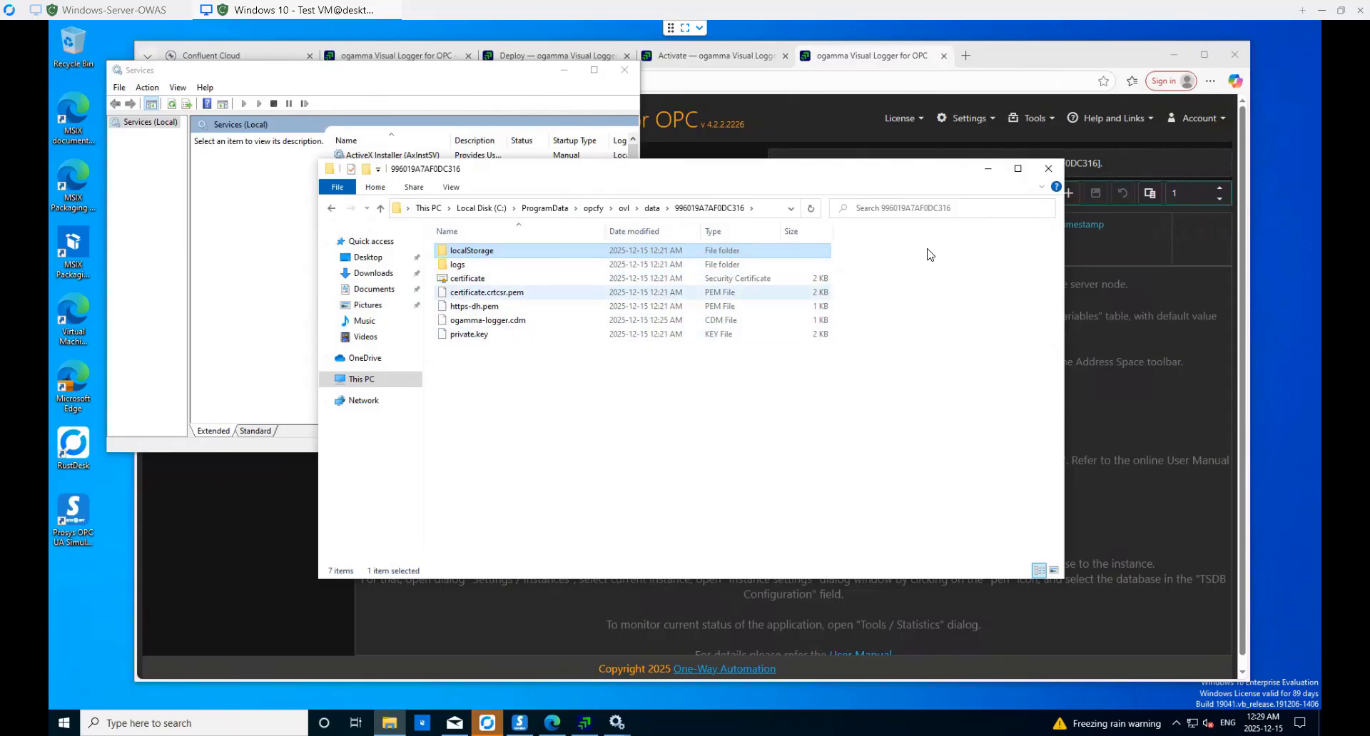
click(990, 171)
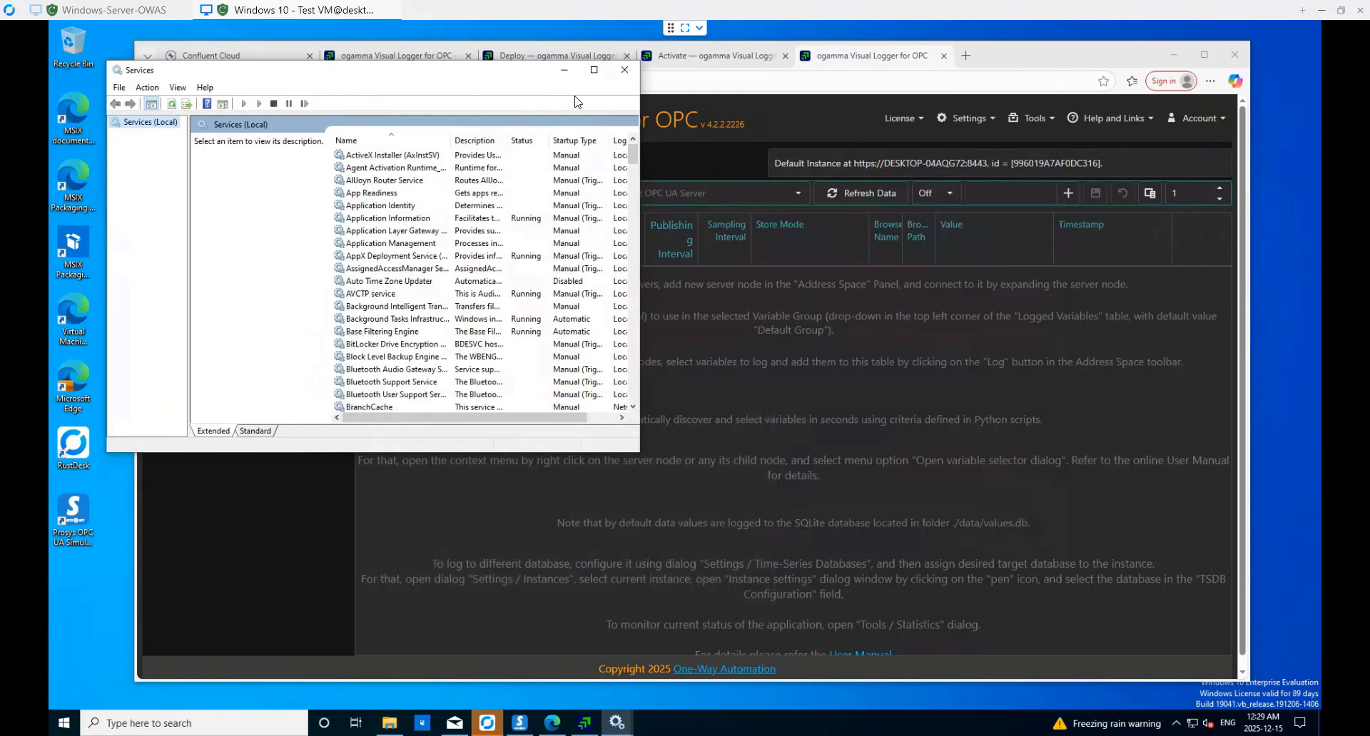
- Check the configuration database connection, keeping SQLite at ./data/config.db, and close it
click(915, 392)
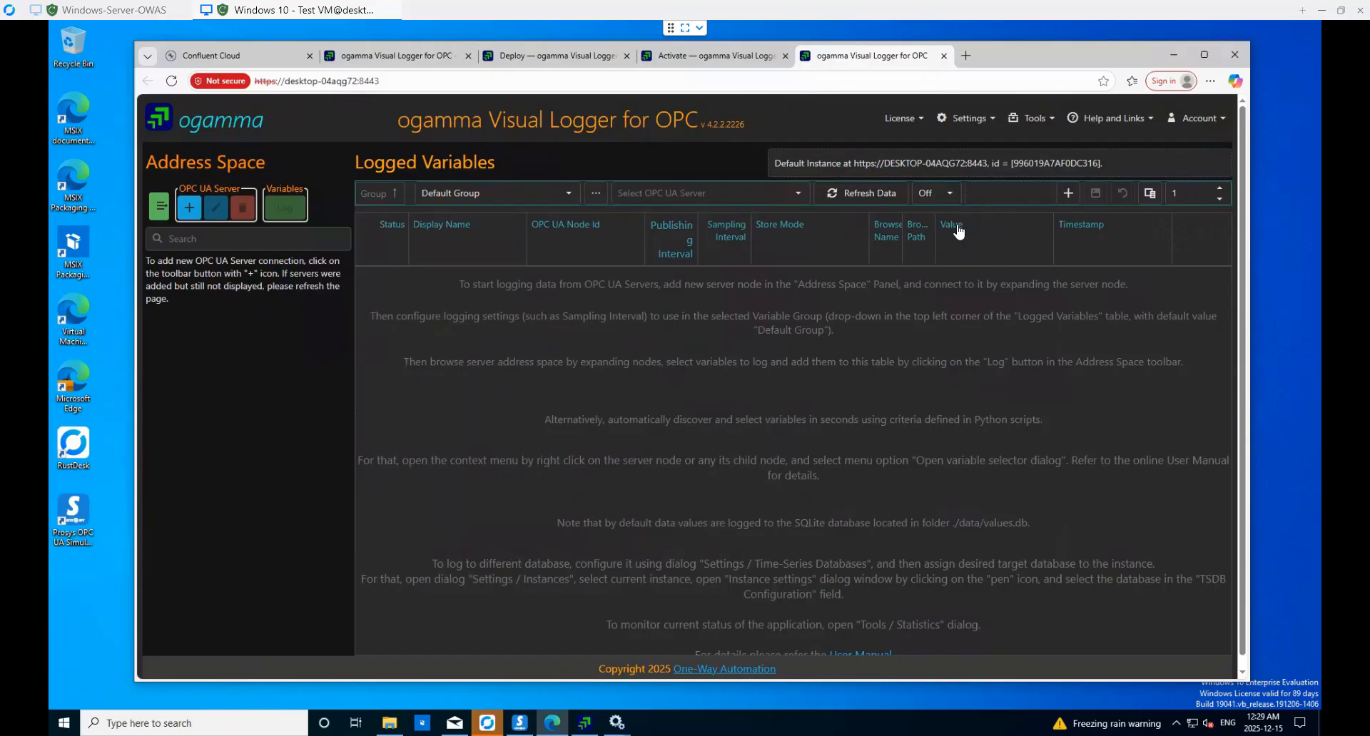
click(971, 127)
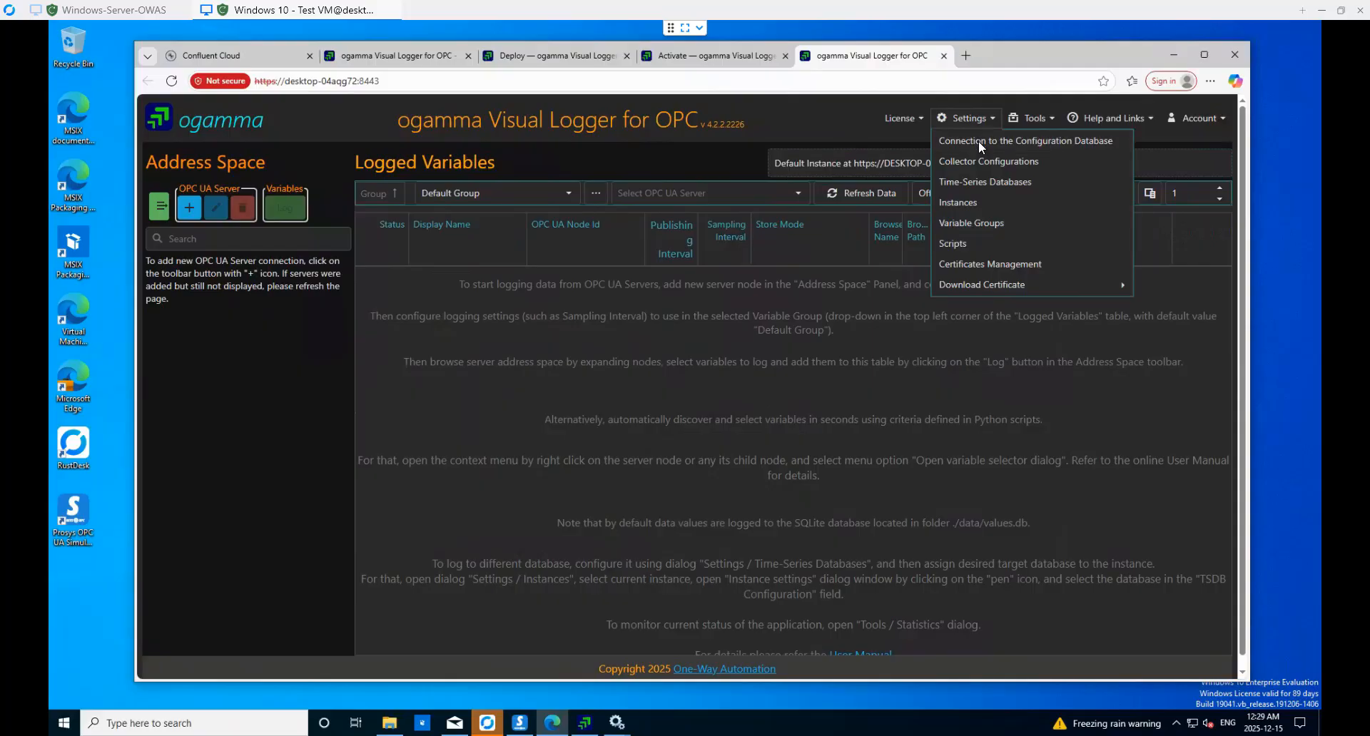
click(979, 142)
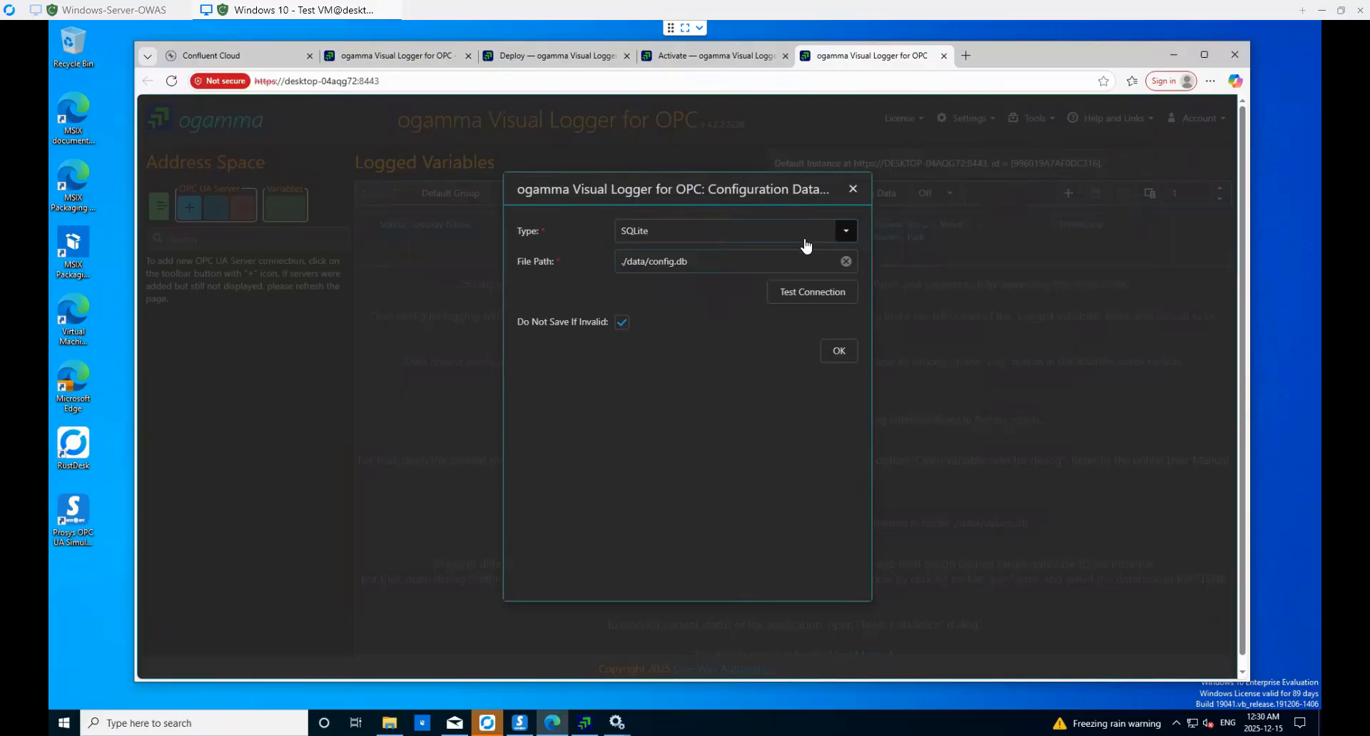
click(846, 233)
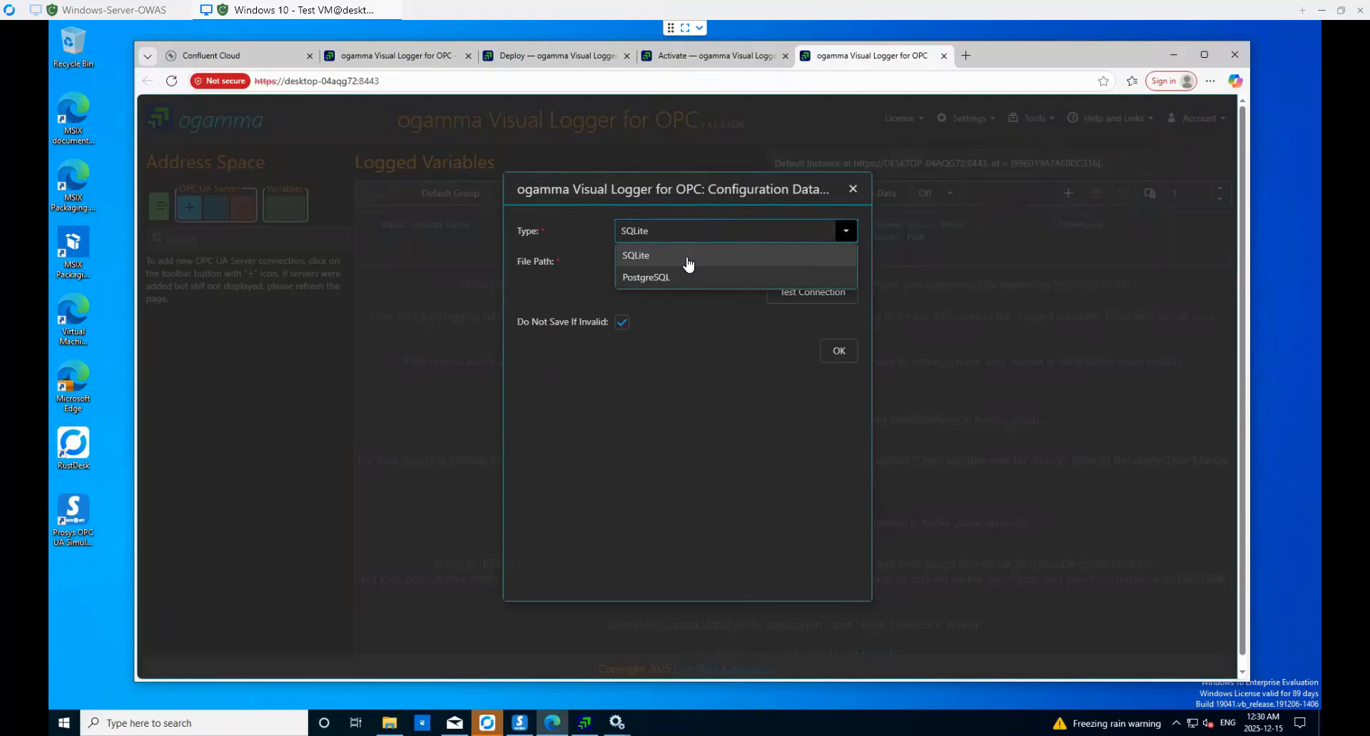
click(777, 438)
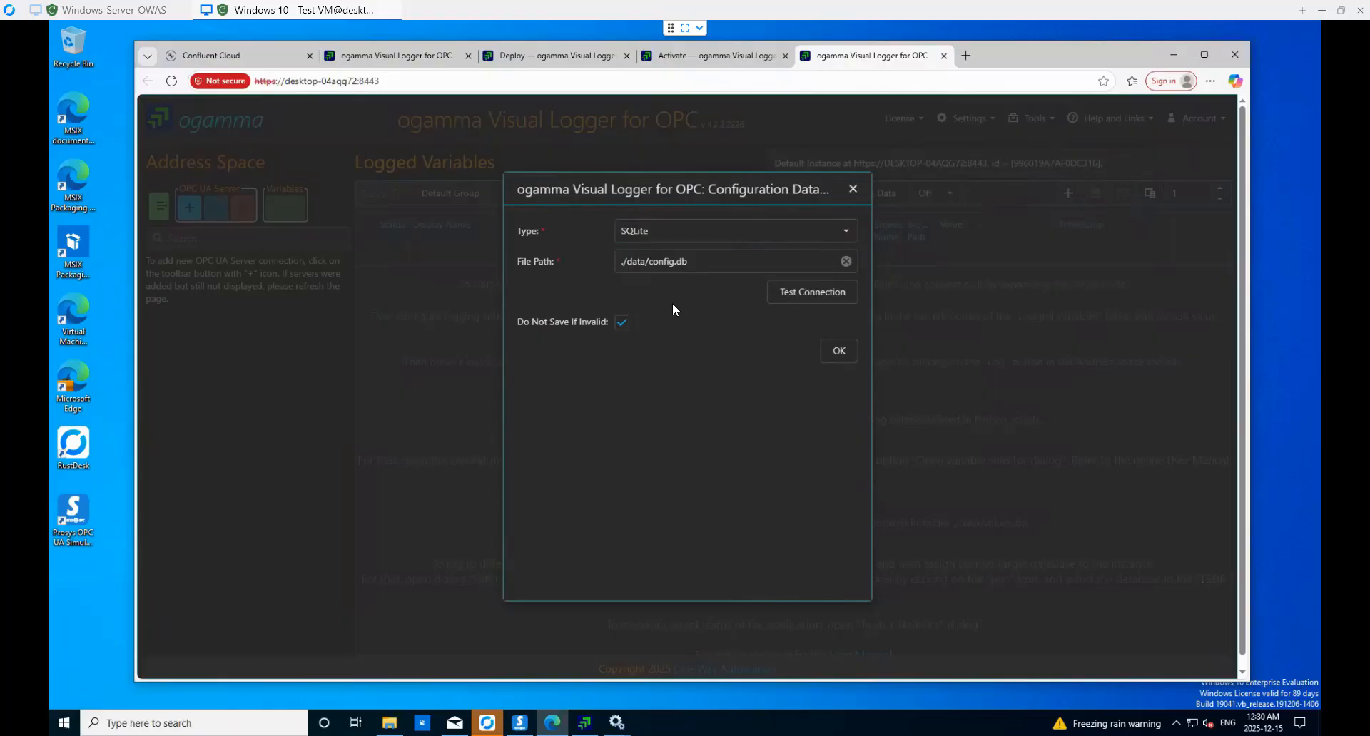
click(853, 190)
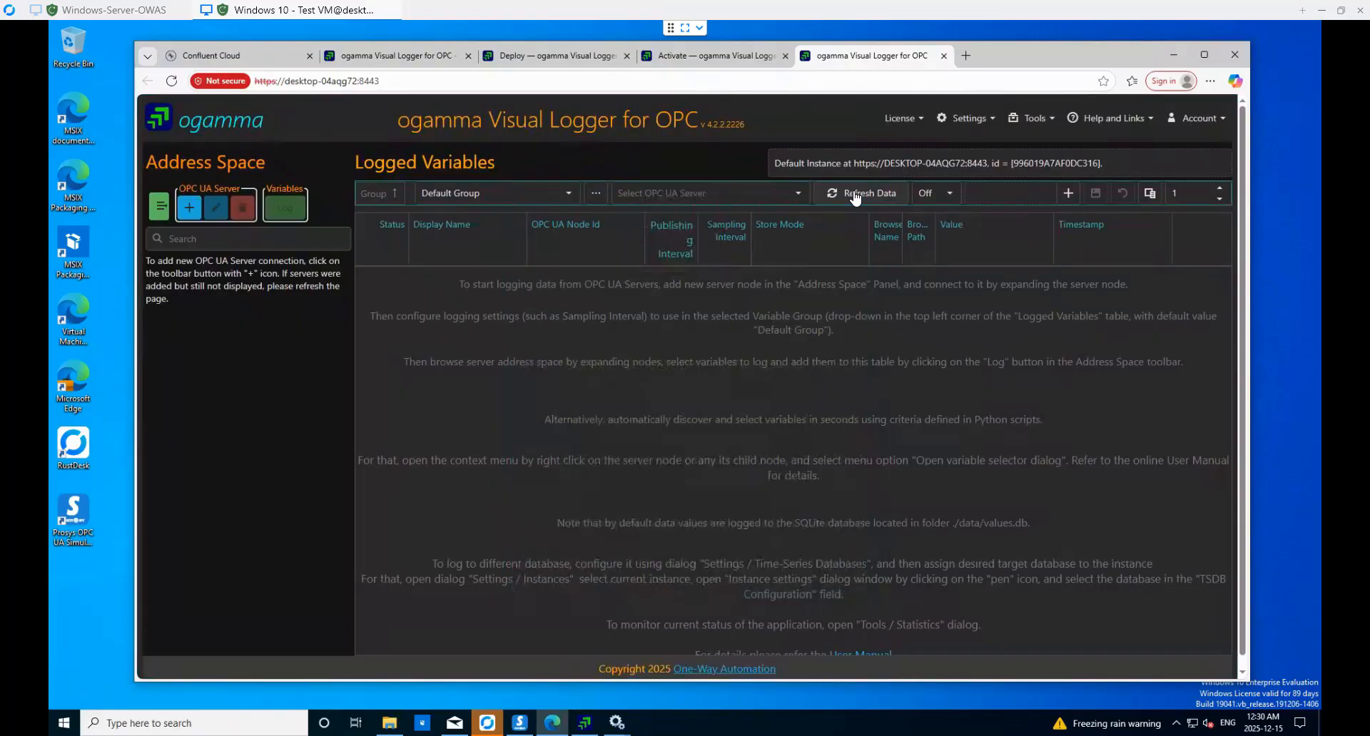
click(968, 120)
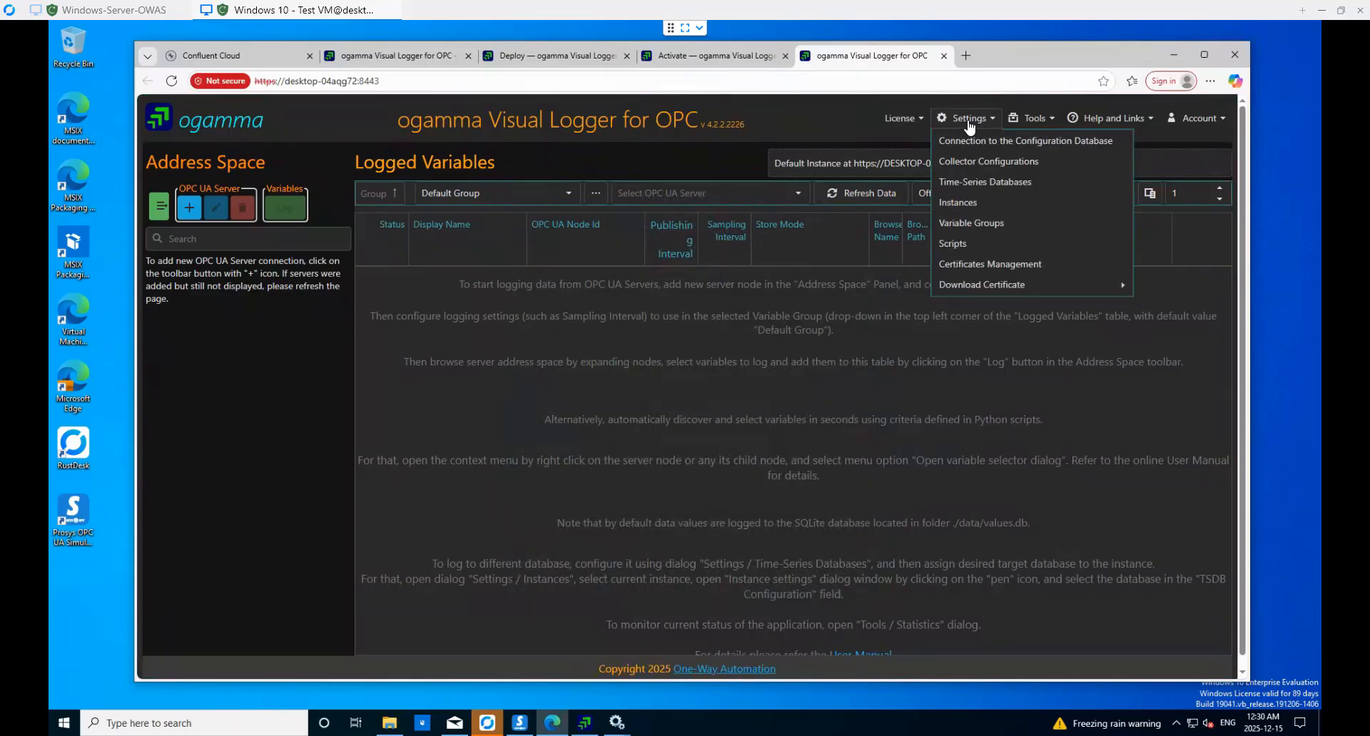
click(983, 163)
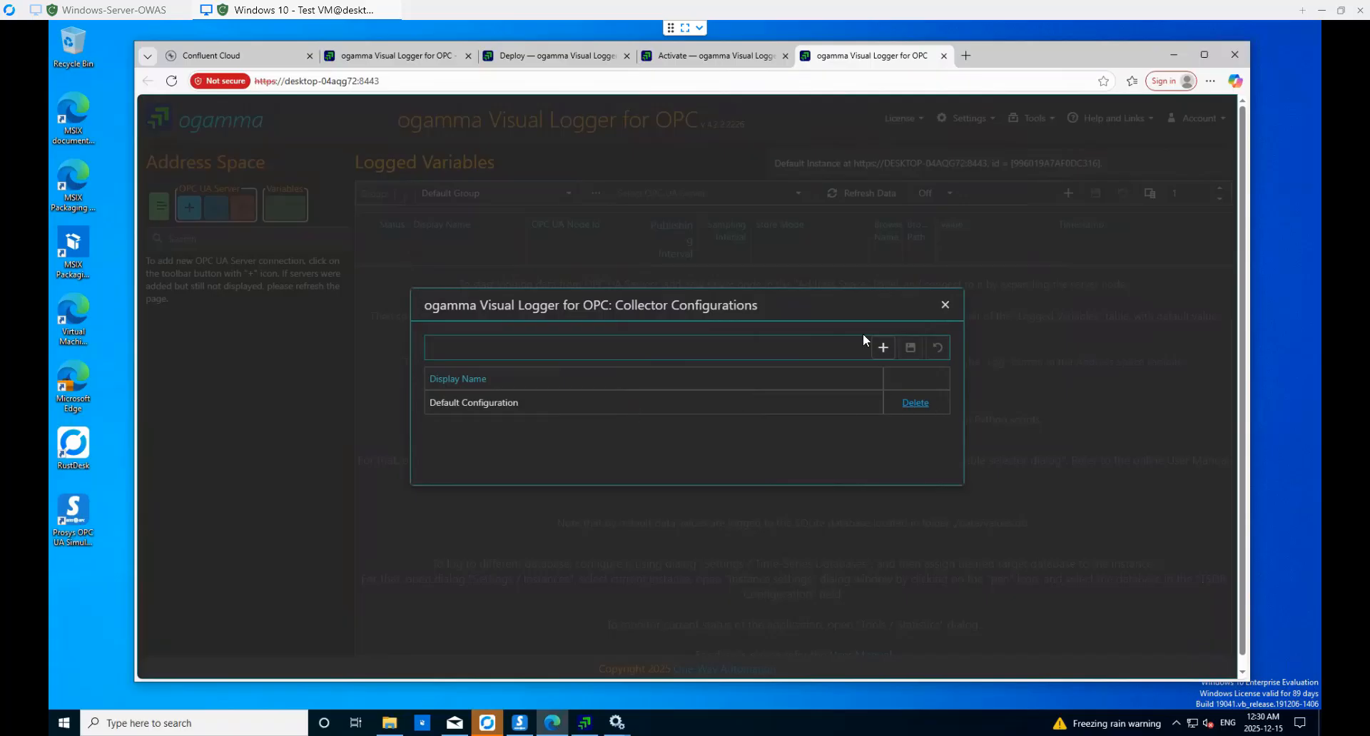
click(945, 305)
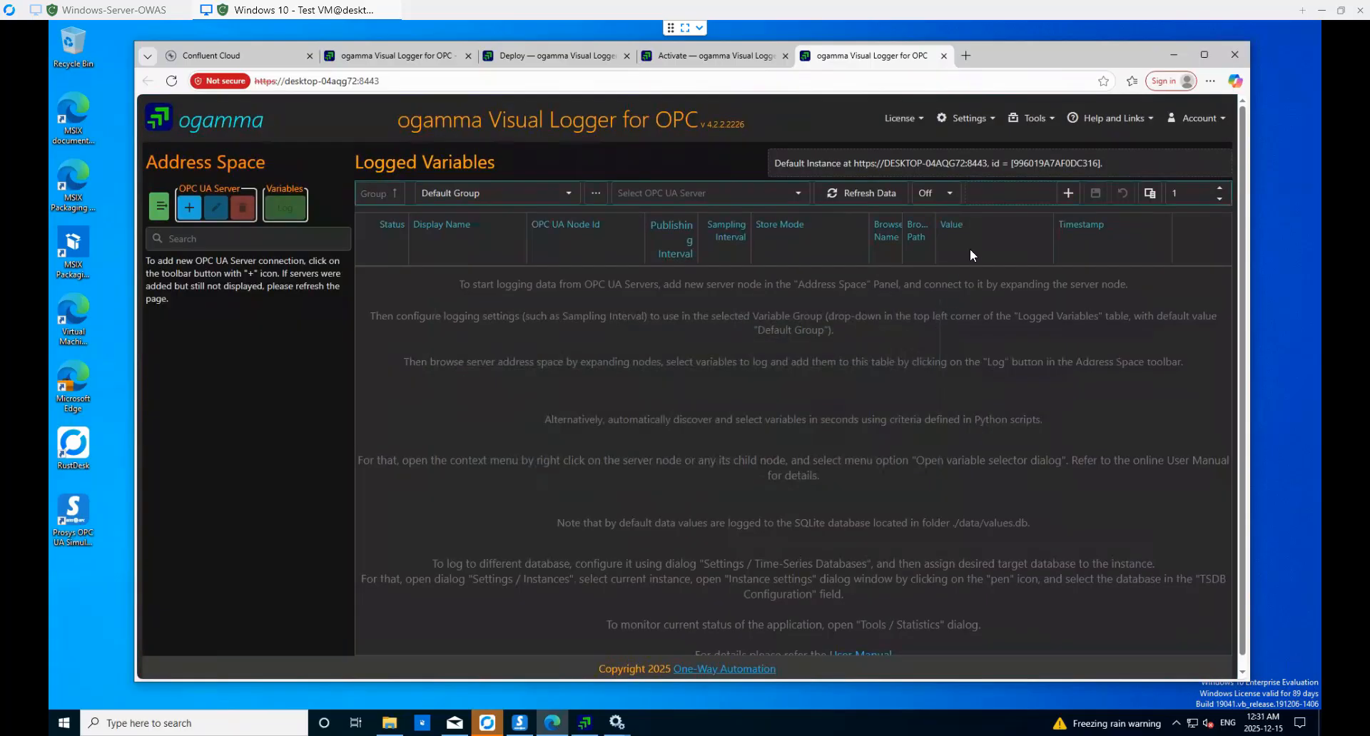
click(968, 120)
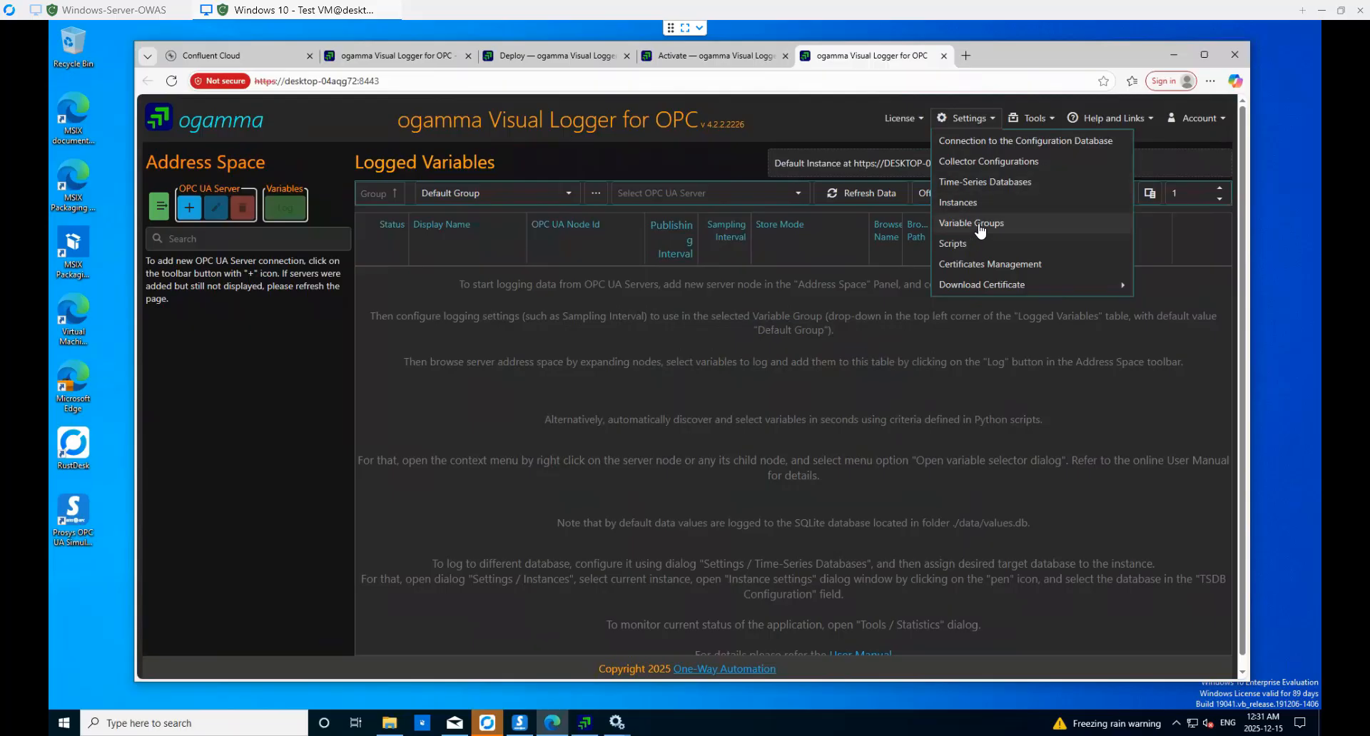
click(979, 225)
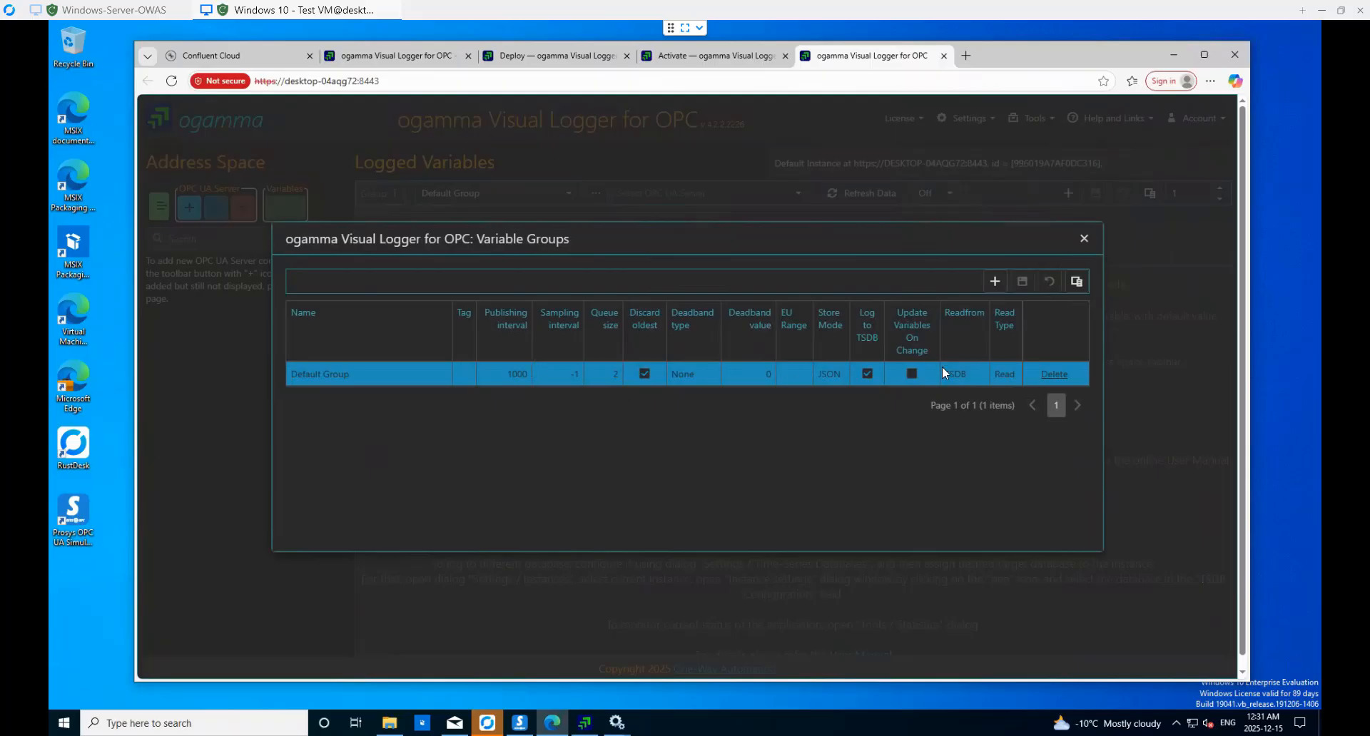
click(1083, 240)
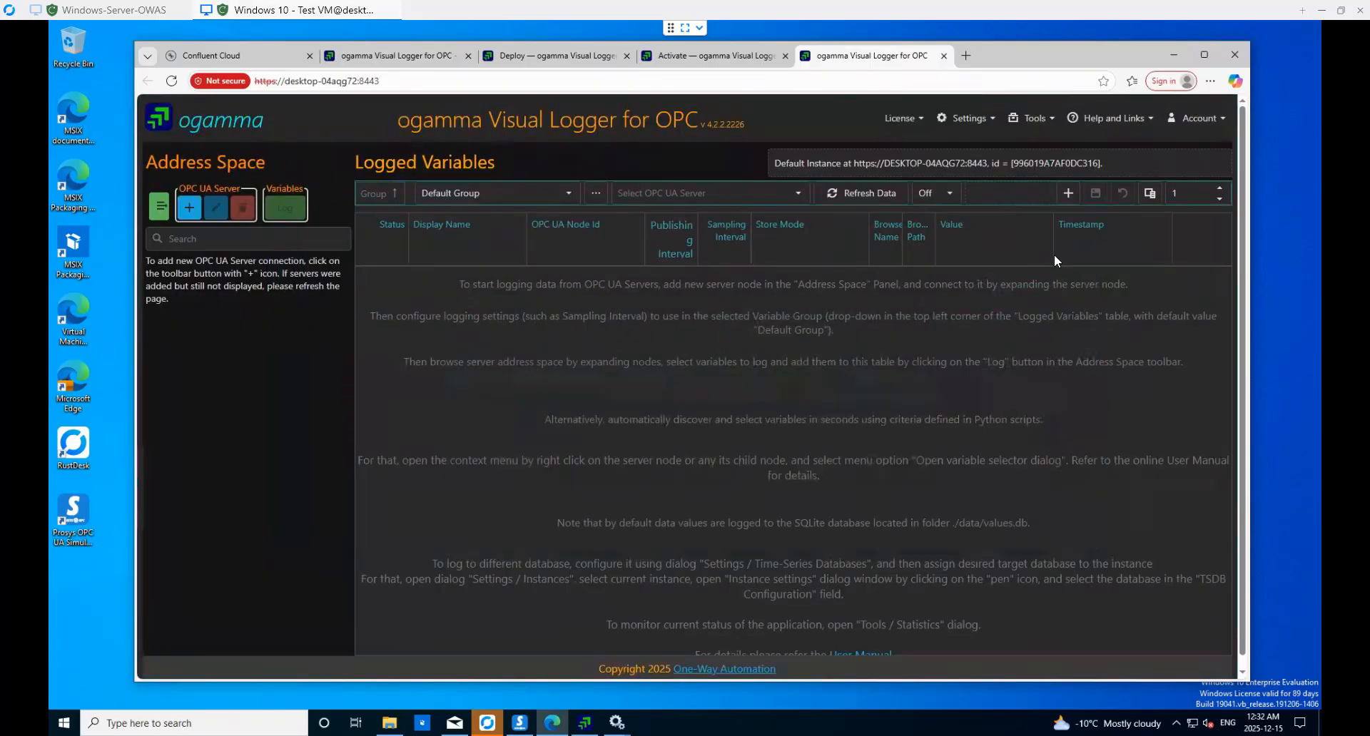
- Open Settings > Time-Series Databases, then widen and recentre the connections list
click(967, 121)
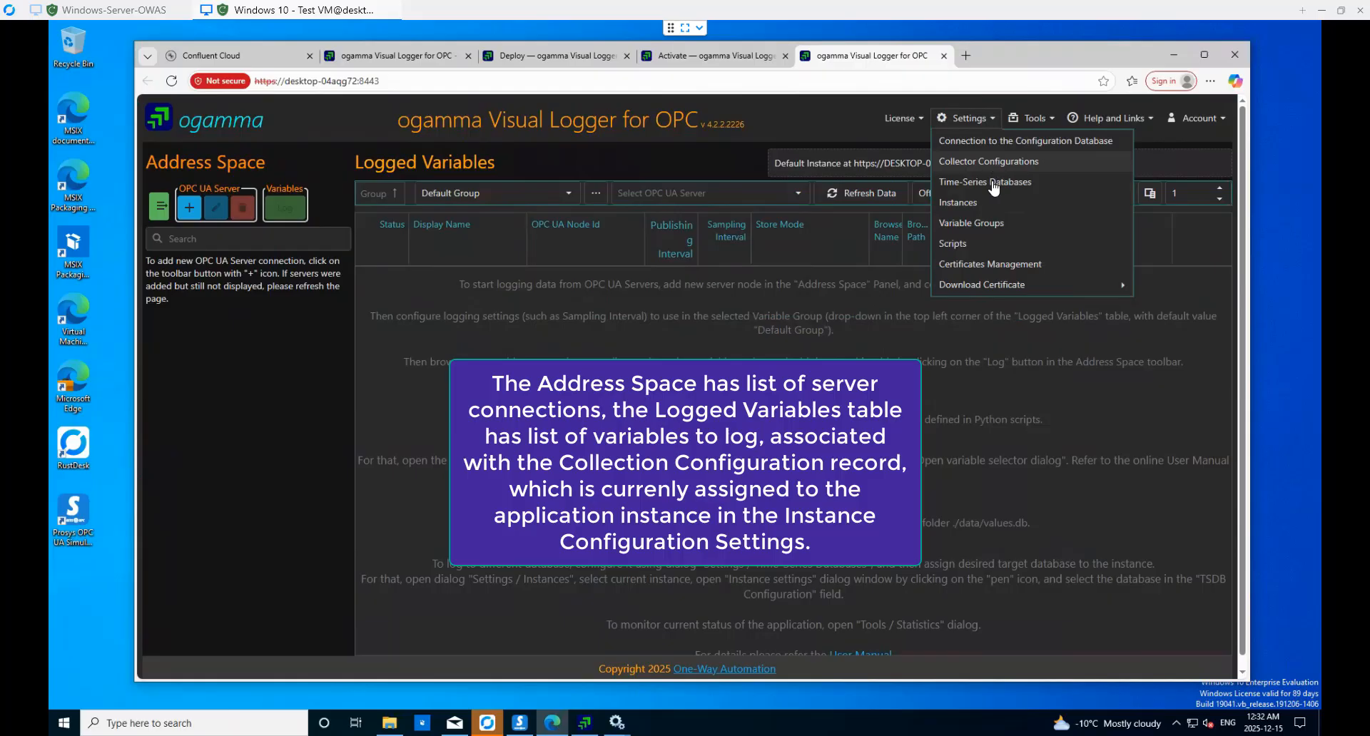
click(989, 182)
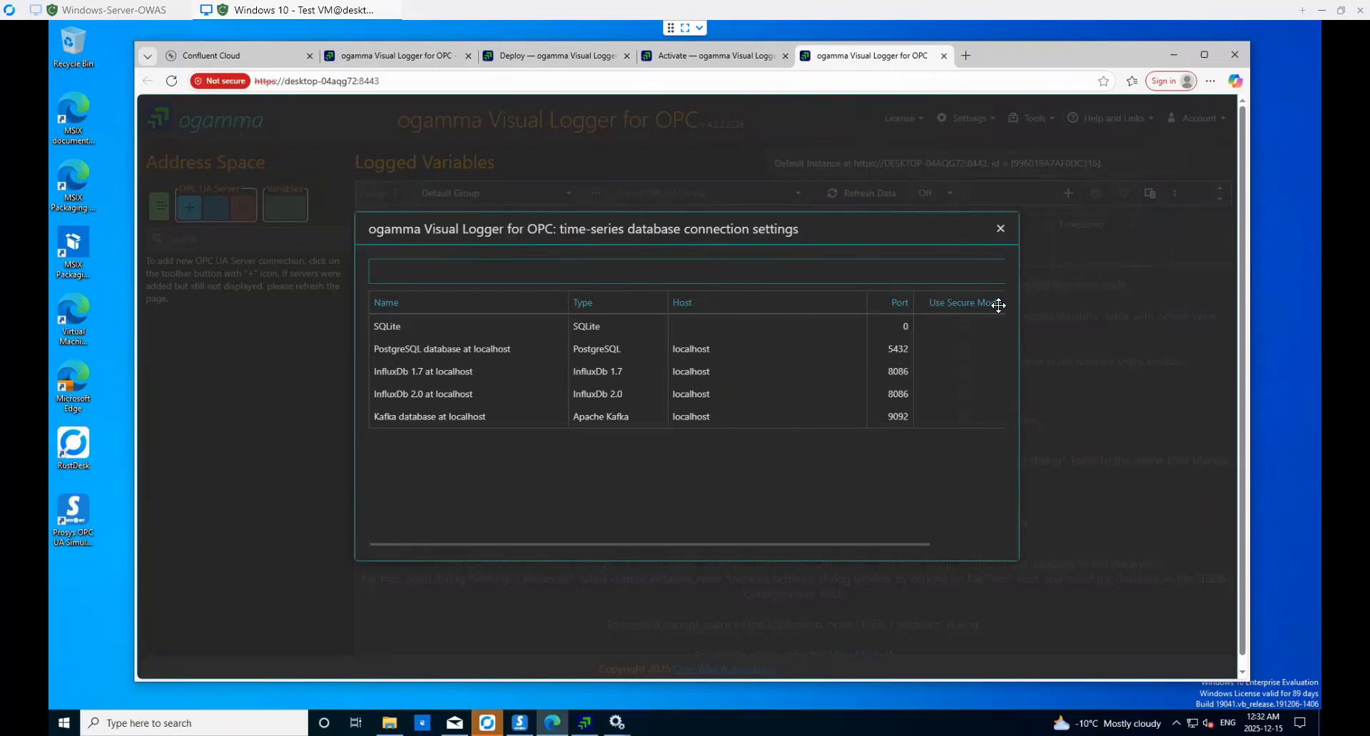
drag(1053, 330, 1147, 331)
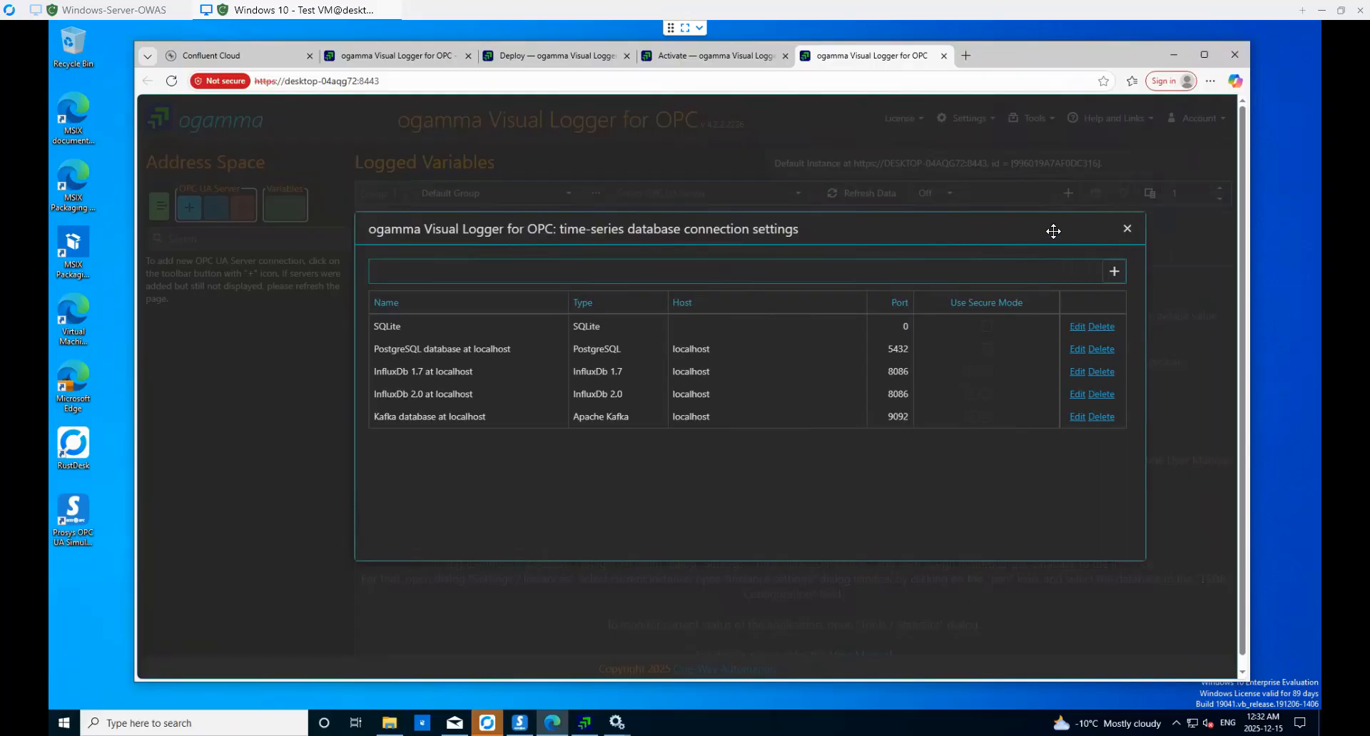
drag(1052, 229, 1096, 362)
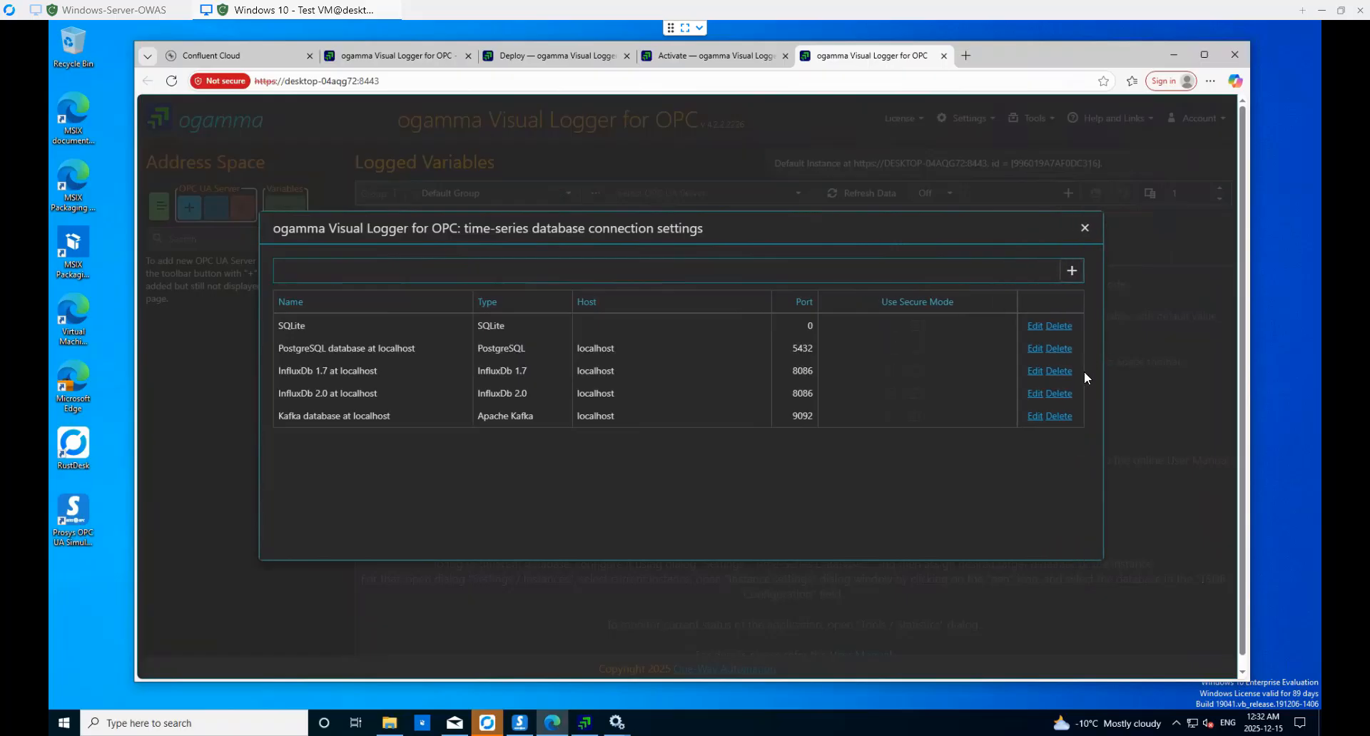
- Add a time-series database row named Confluent Database of type Confluent, then begin editing its Host
click(1072, 272)
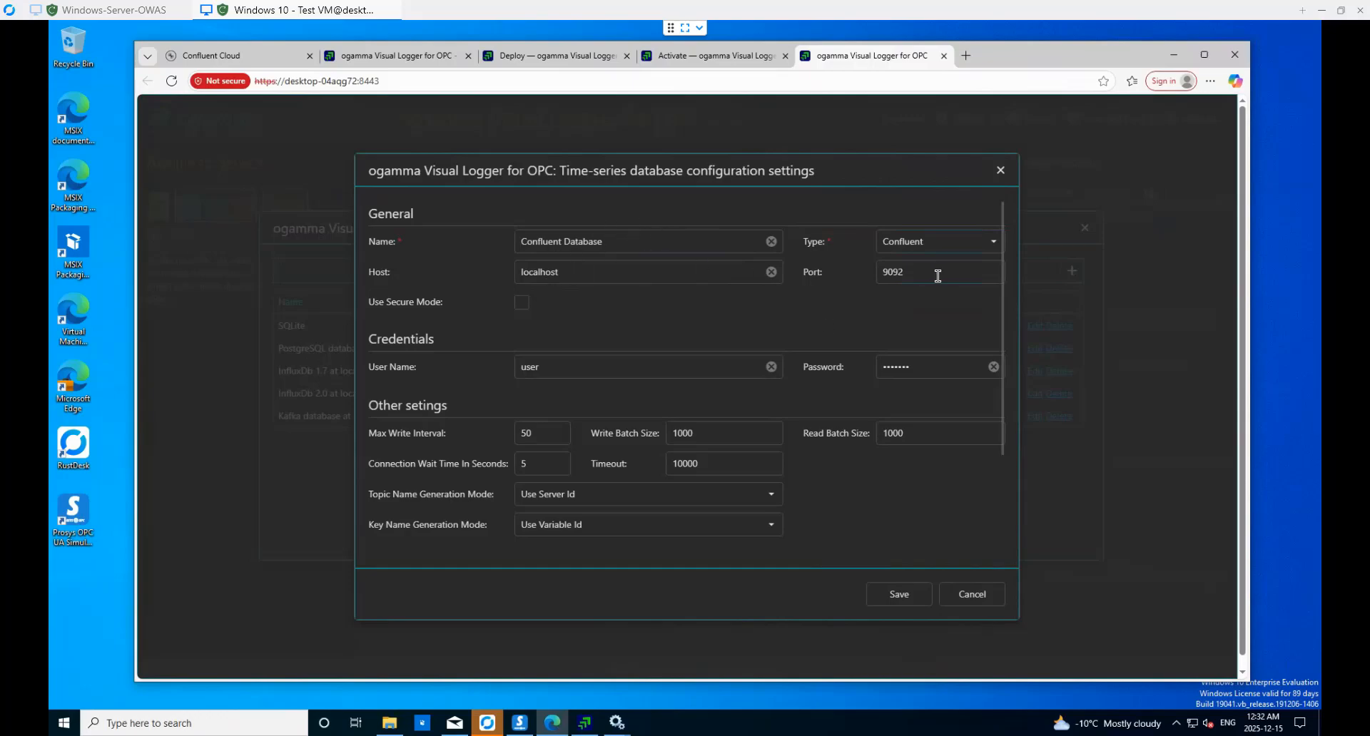
click(546, 280)
click(243, 55)
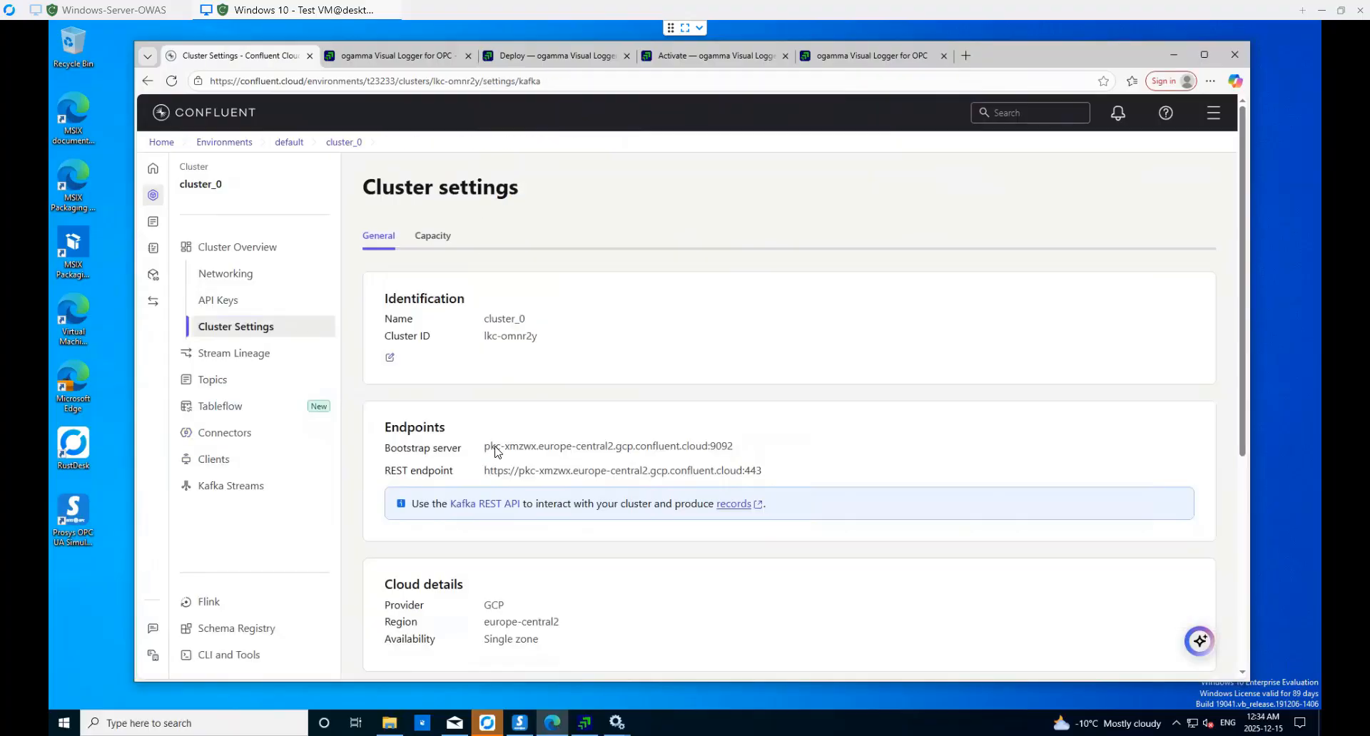
- Replace localhost with the Confluent bootstrap host pkc-xmzwx.europe-central2.gcp.confluent.cloud and enable Use Secure Mode
drag(485, 447, 700, 463)
key(ctrl+c)
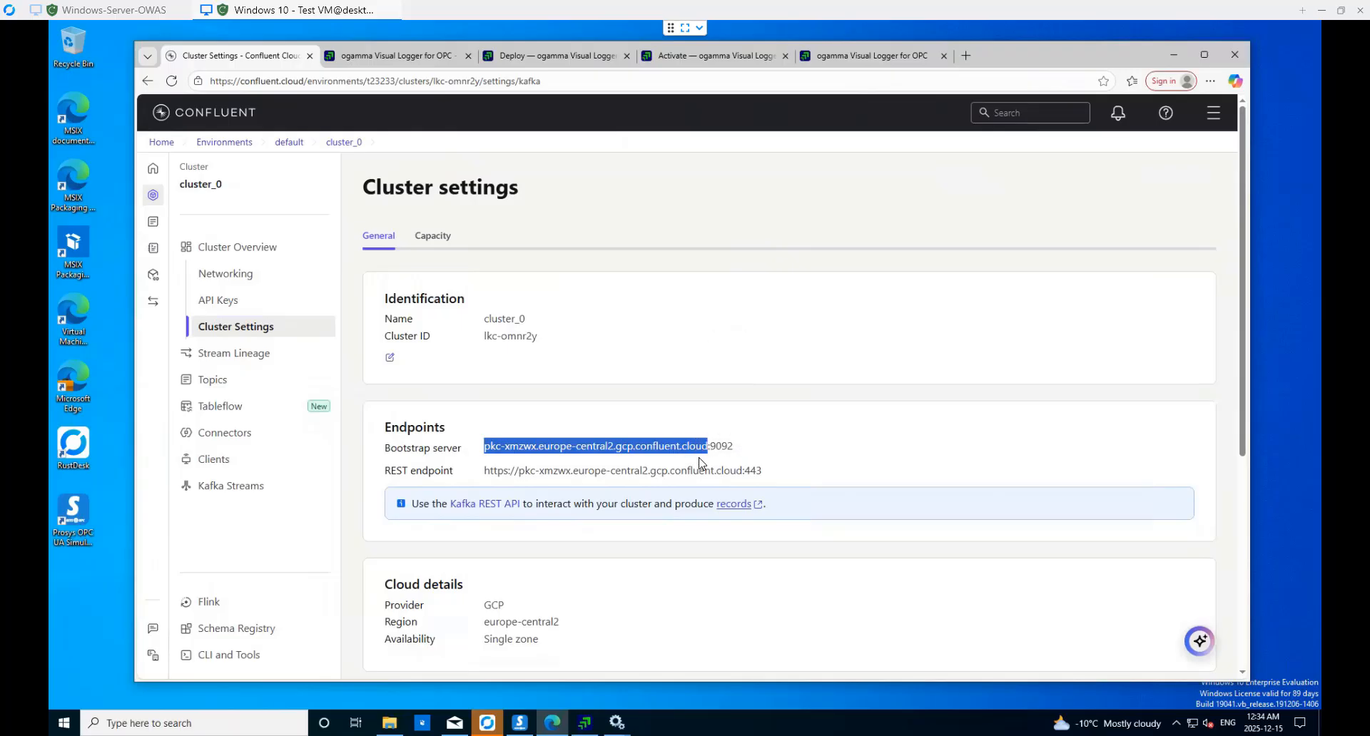
click(858, 62)
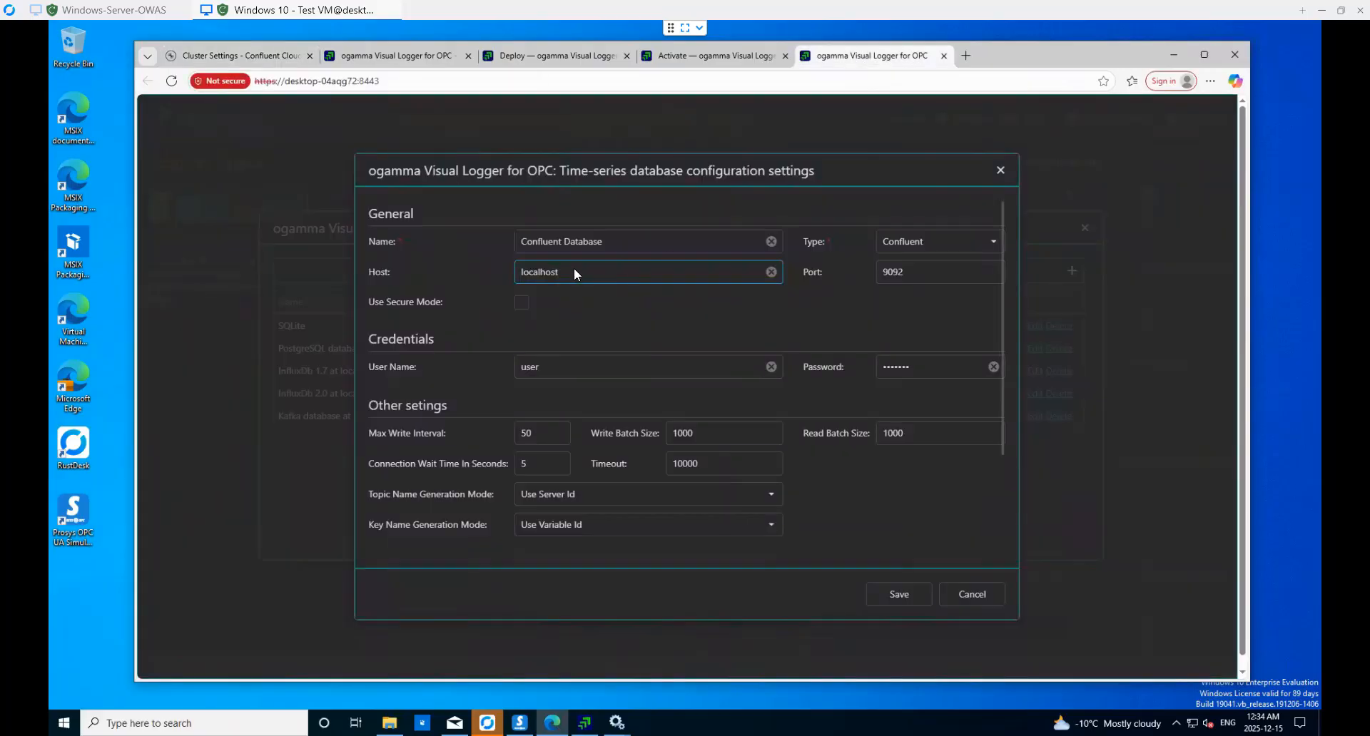
double_click(523, 274)
key(BackSpace)
key(ctrl+v)
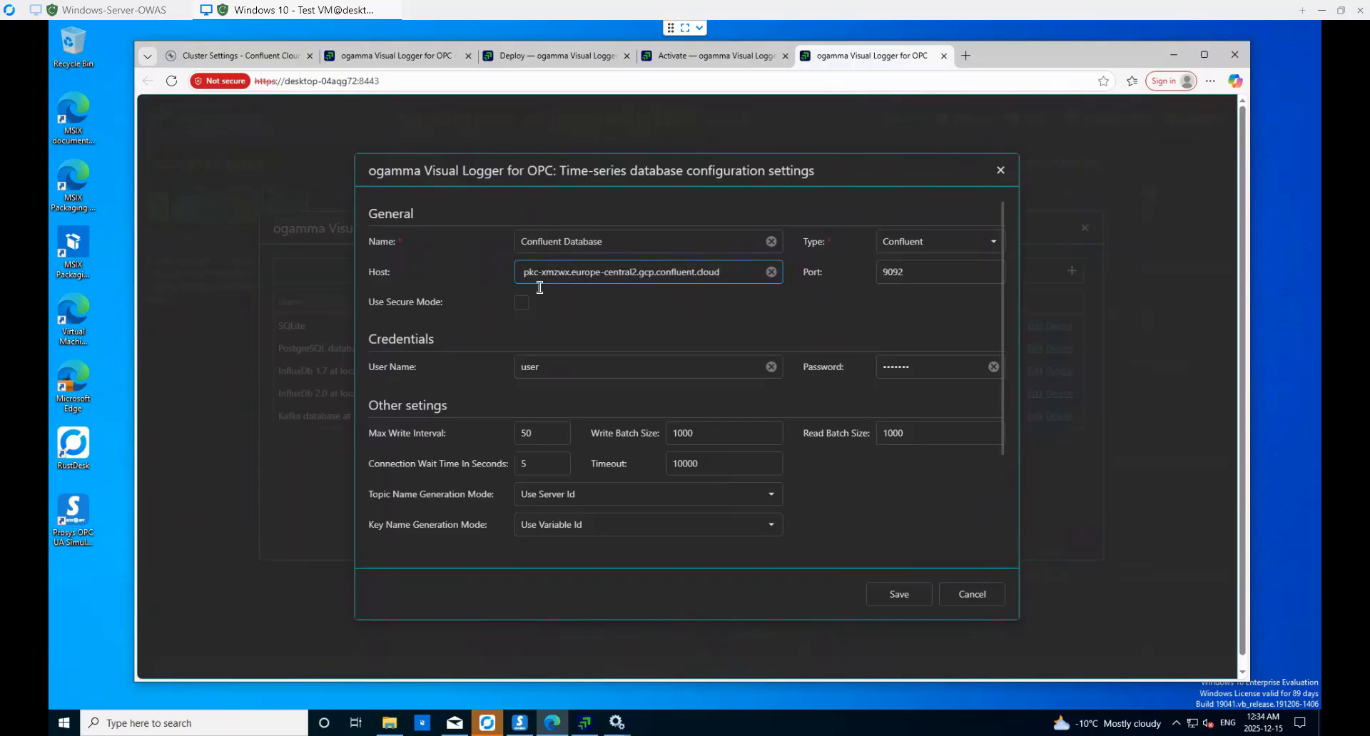
click(523, 305)
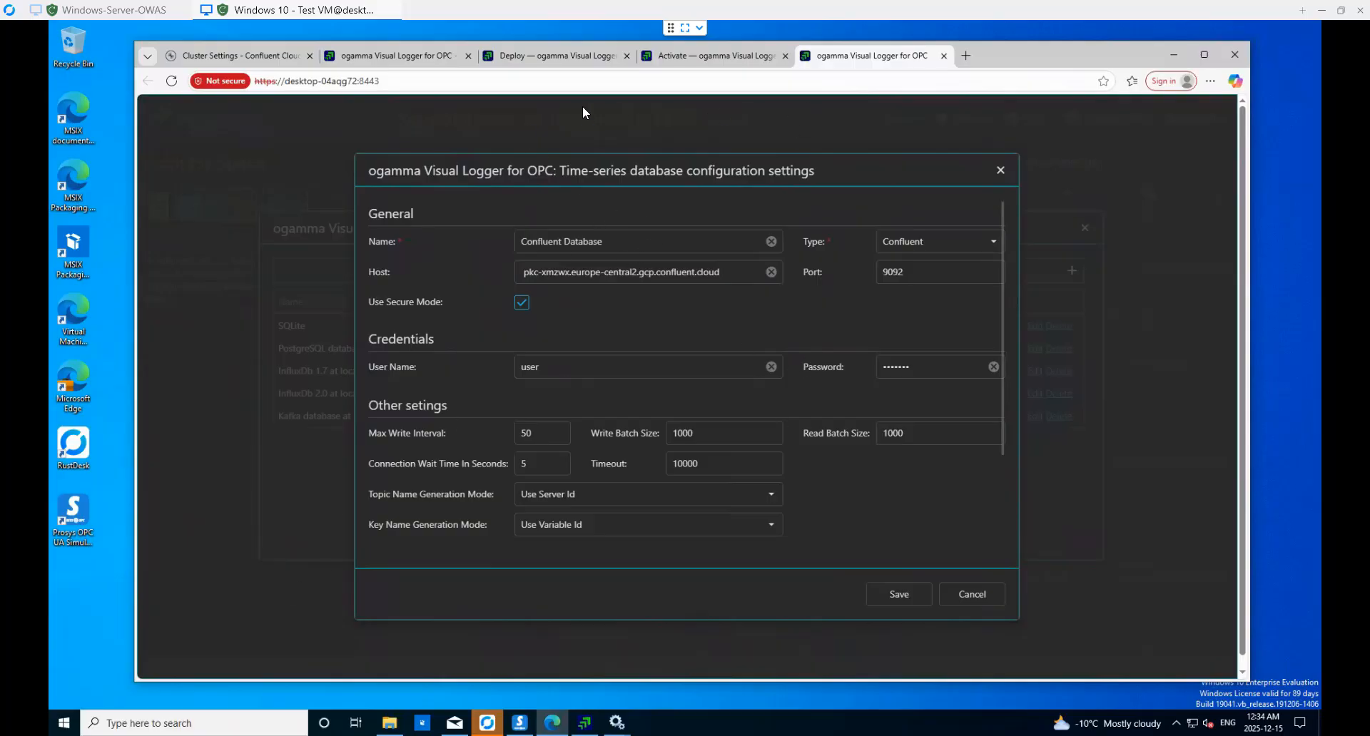
- Copy the cluster's API key from Confluent Cloud and paste it as the connection's User Name
click(269, 57)
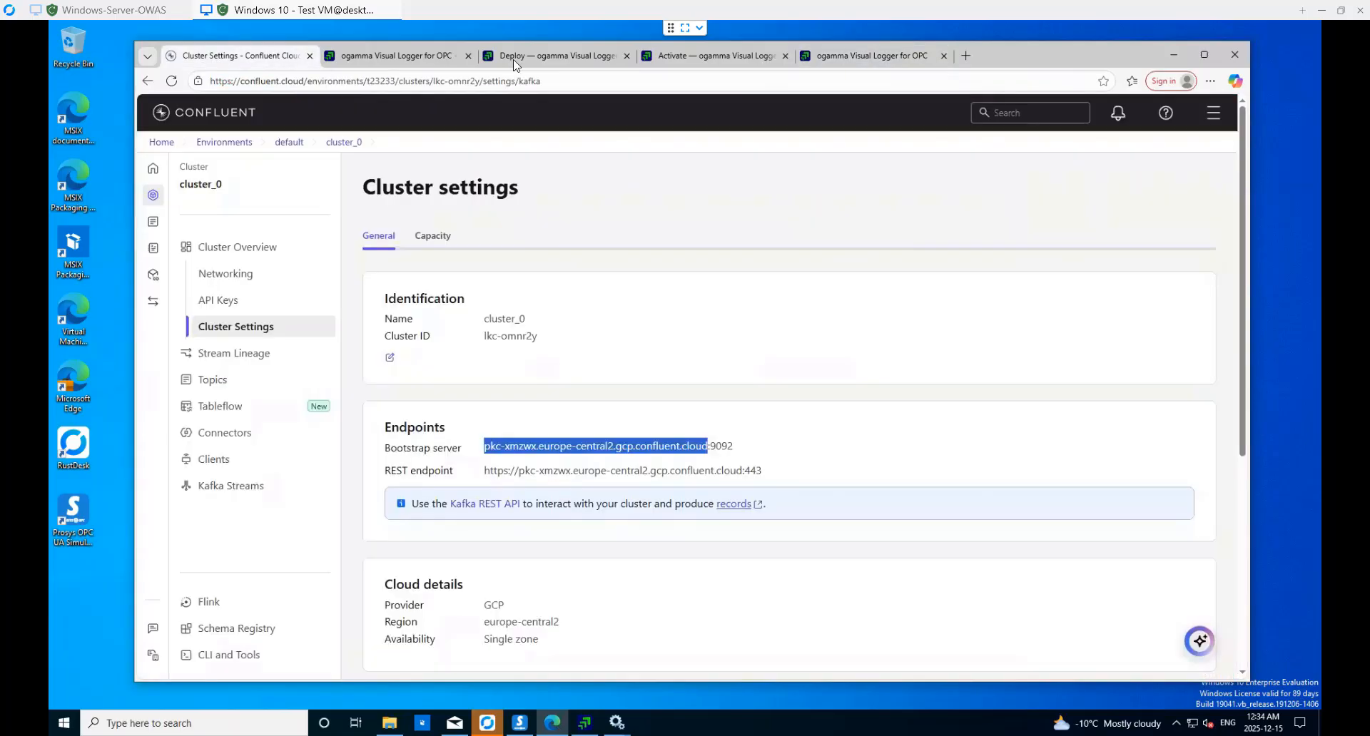
click(229, 305)
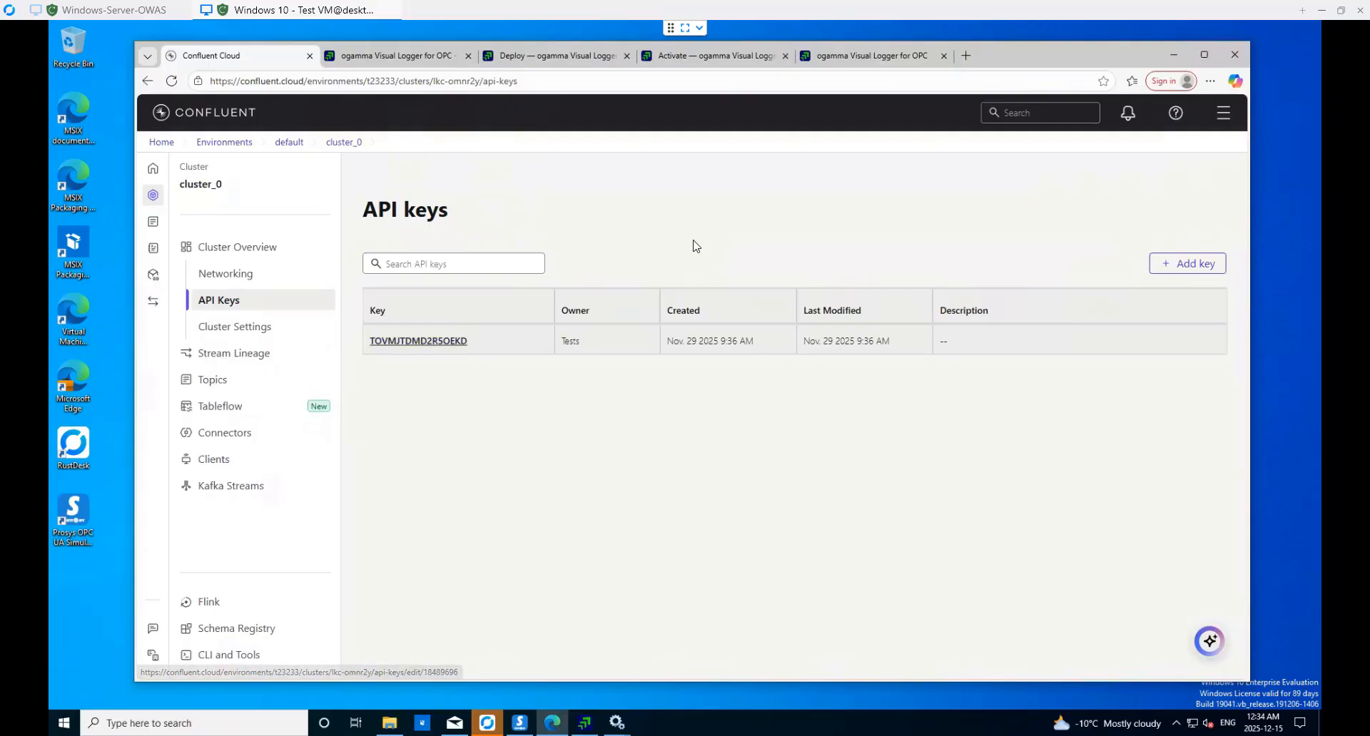
click(454, 343)
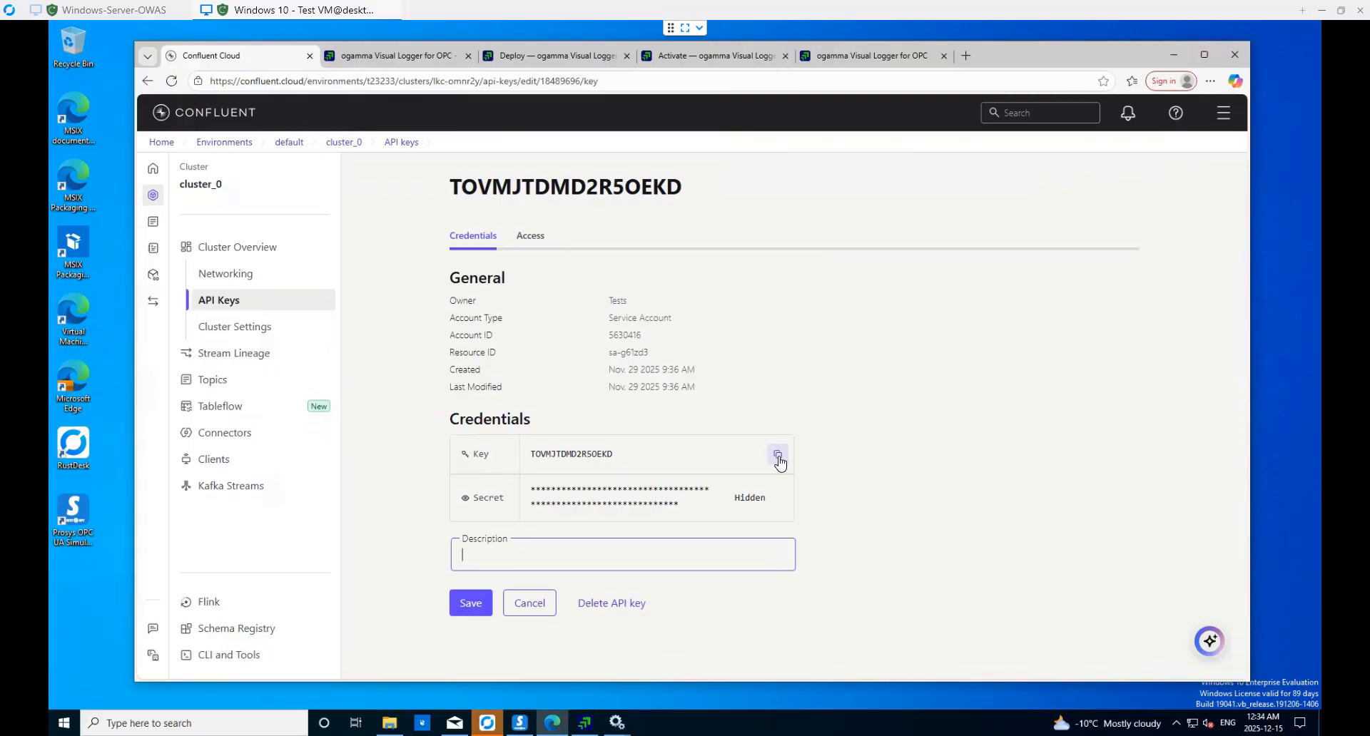
click(779, 460)
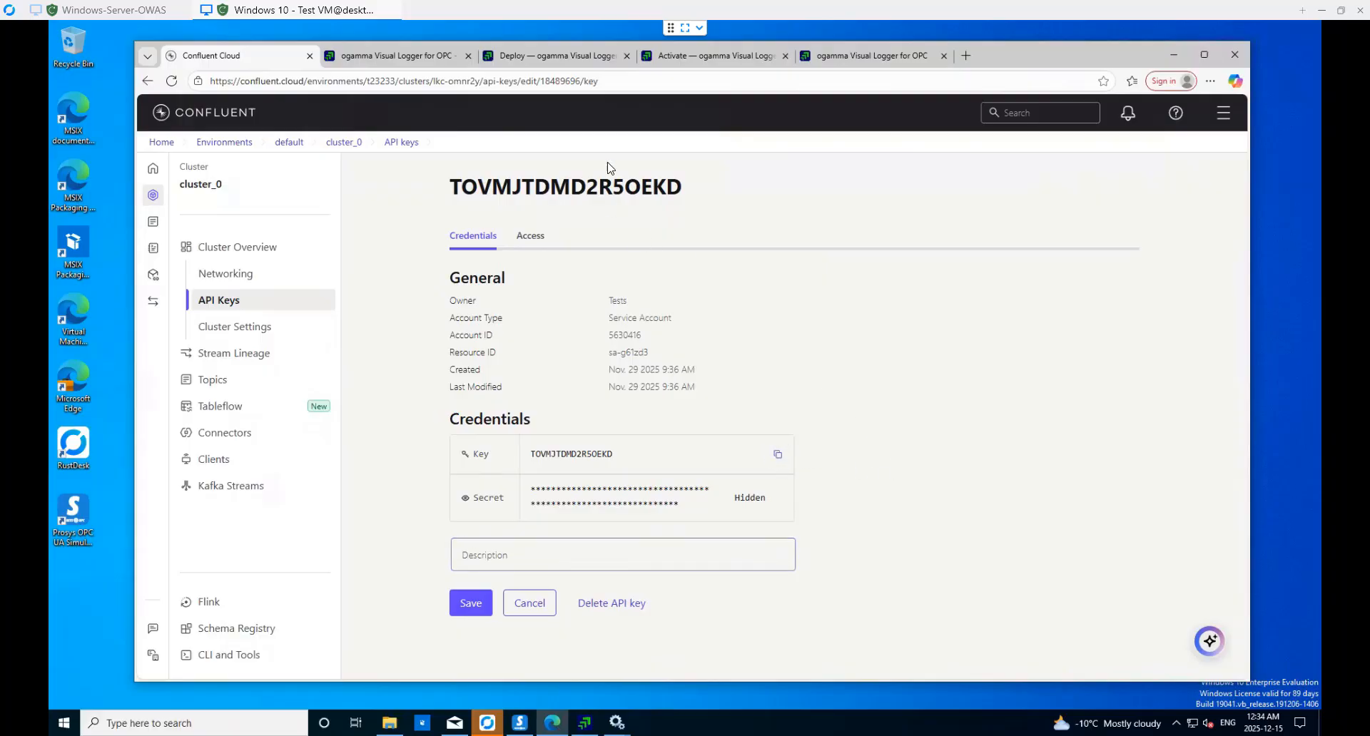
click(872, 57)
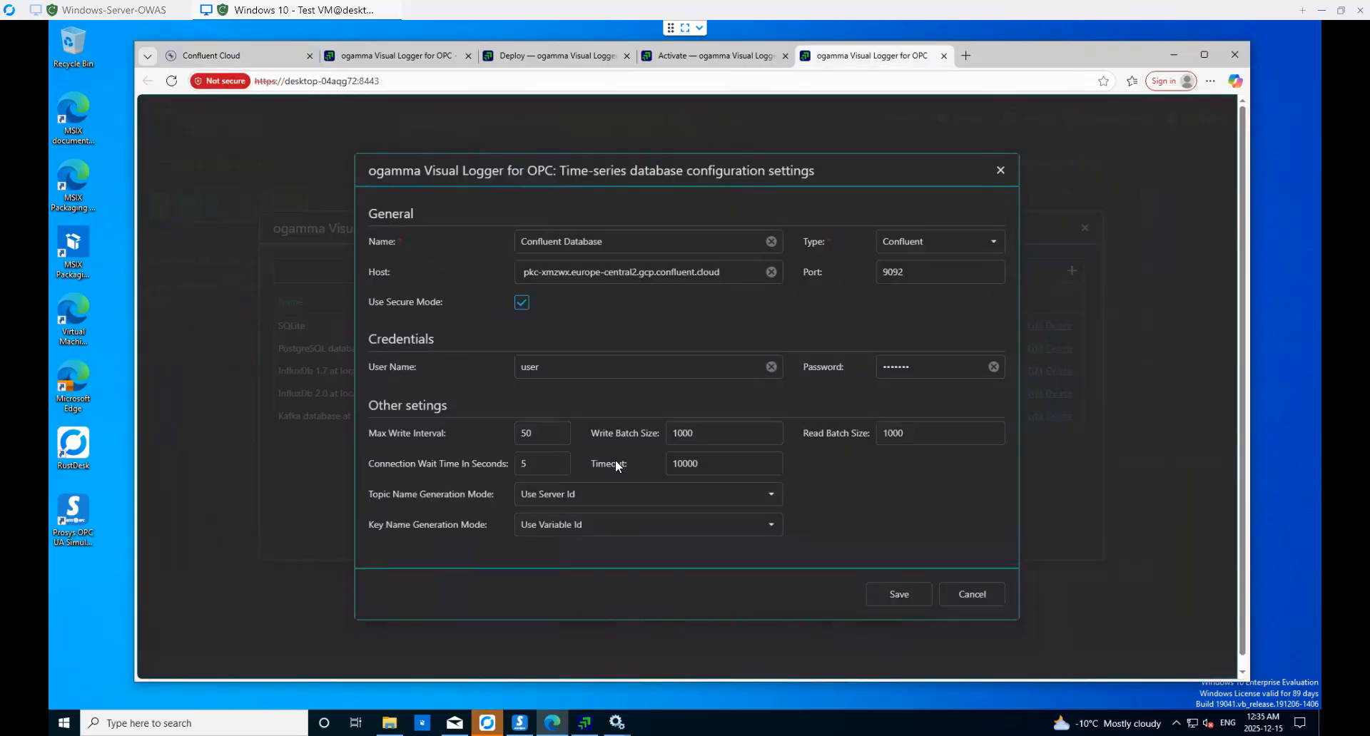
drag(546, 366, 512, 366)
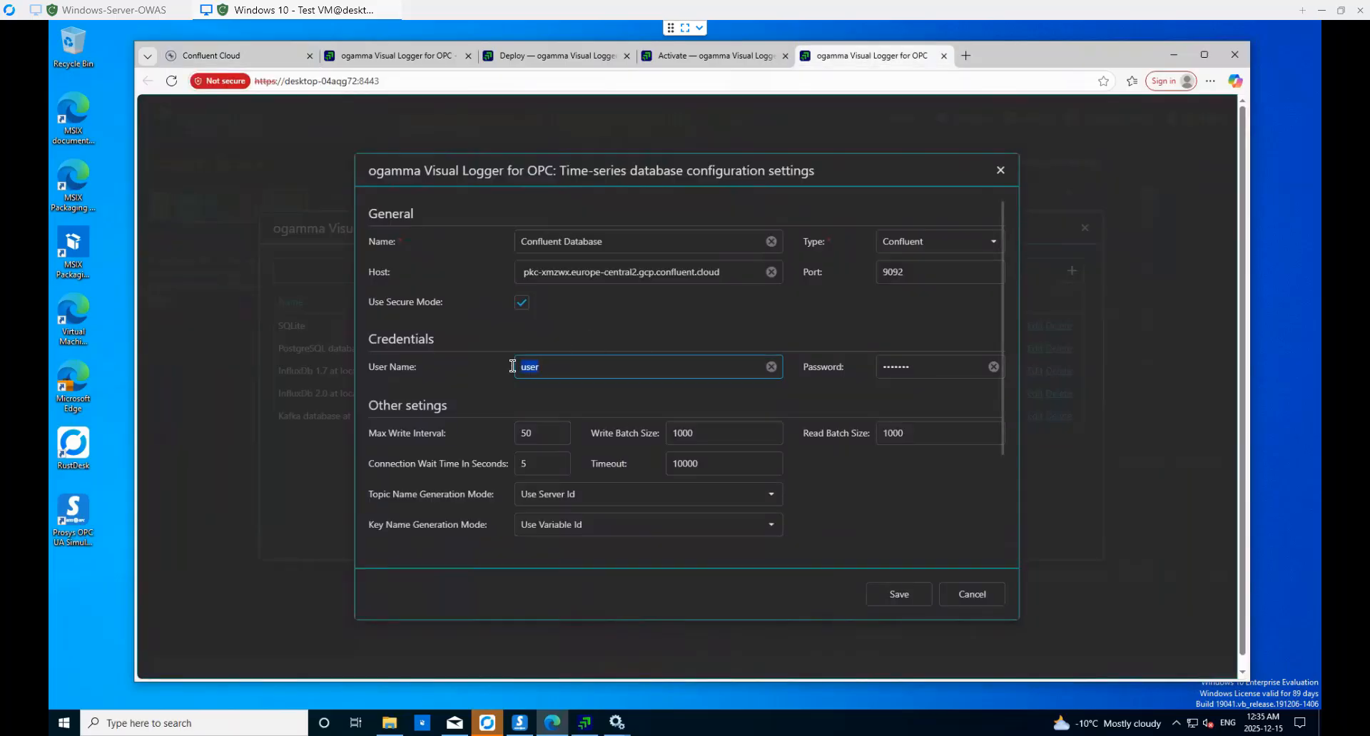
key(BackSpace)
key(ctrl+v)
click(251, 55)
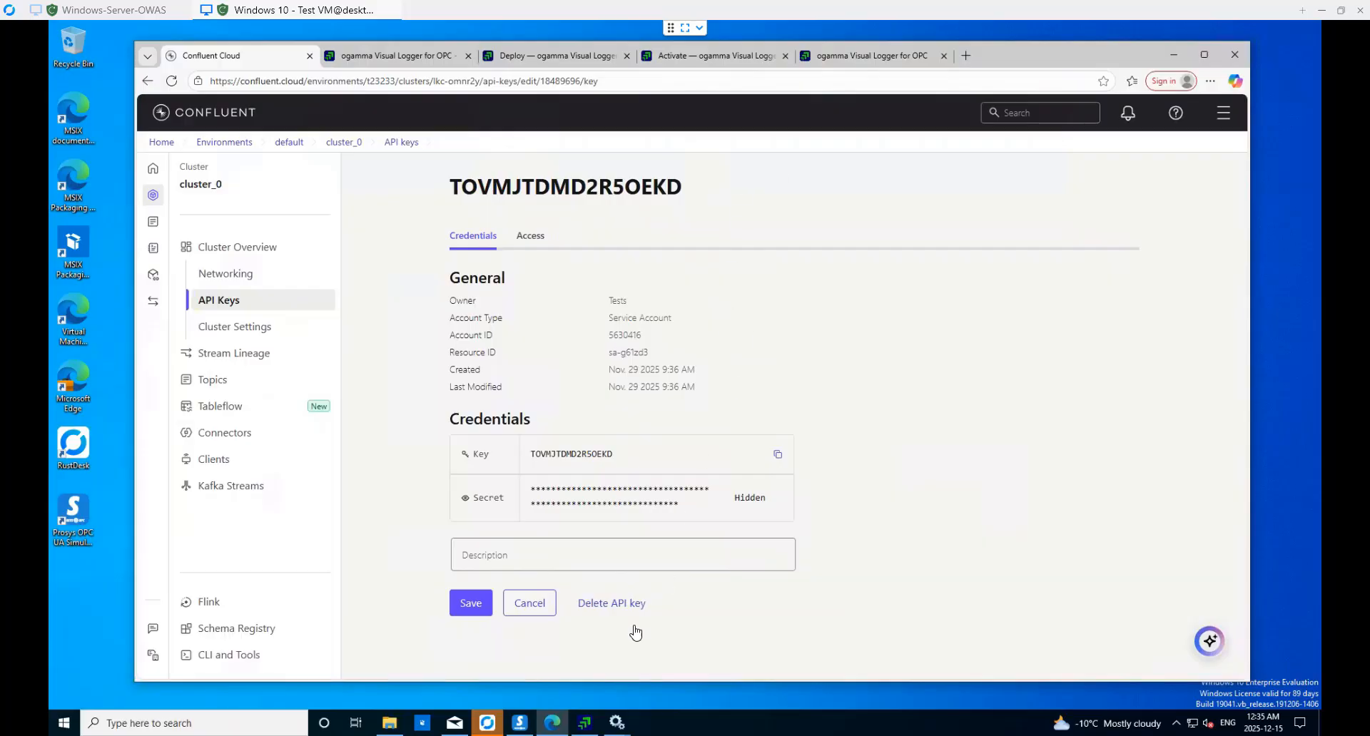
click(876, 63)
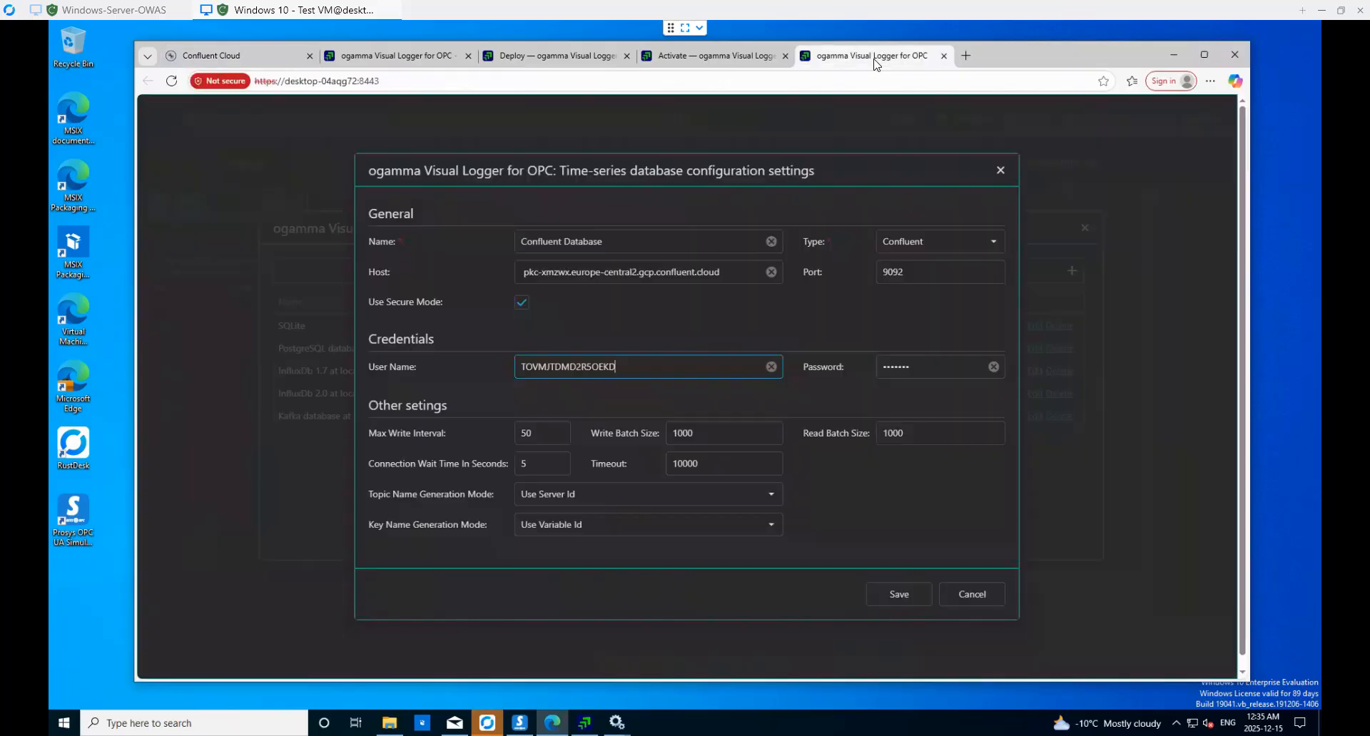
- Paste the saved API secret into the connection's Password field
click(994, 370)
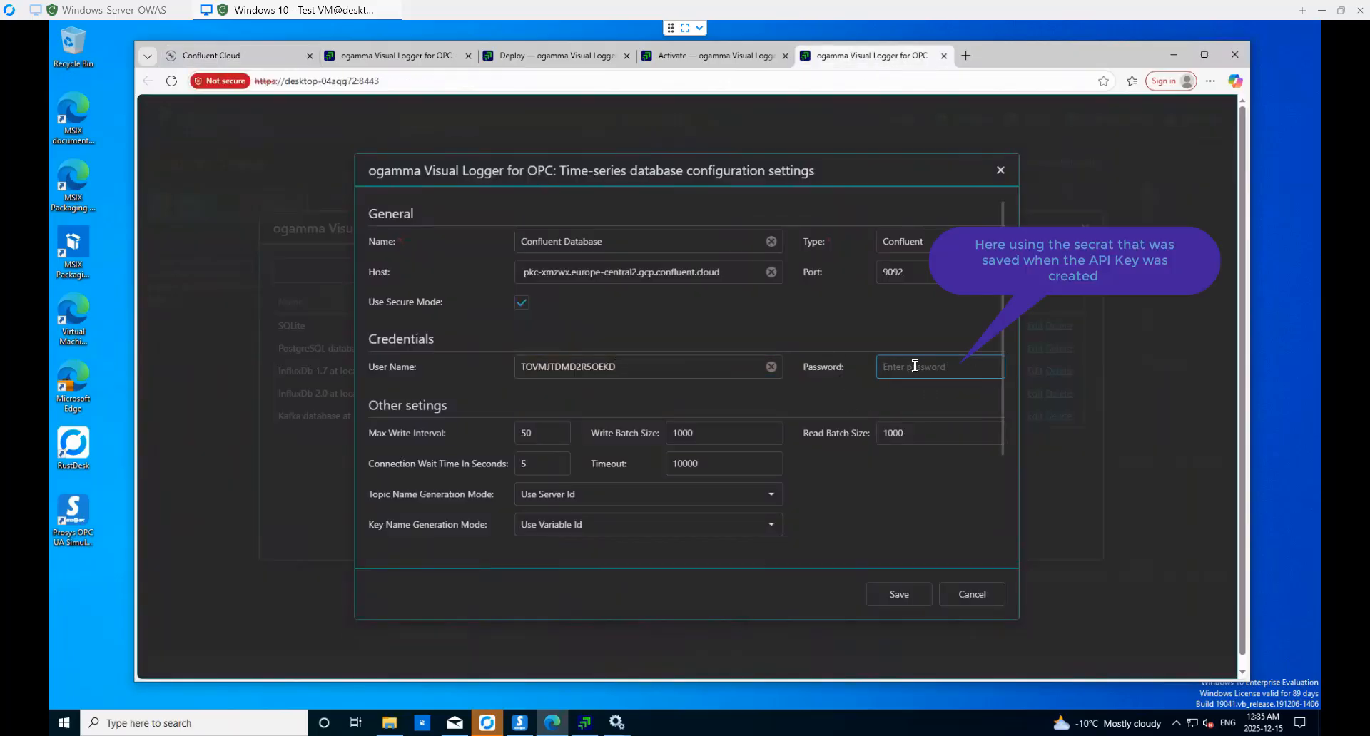
key(ctrl+v)
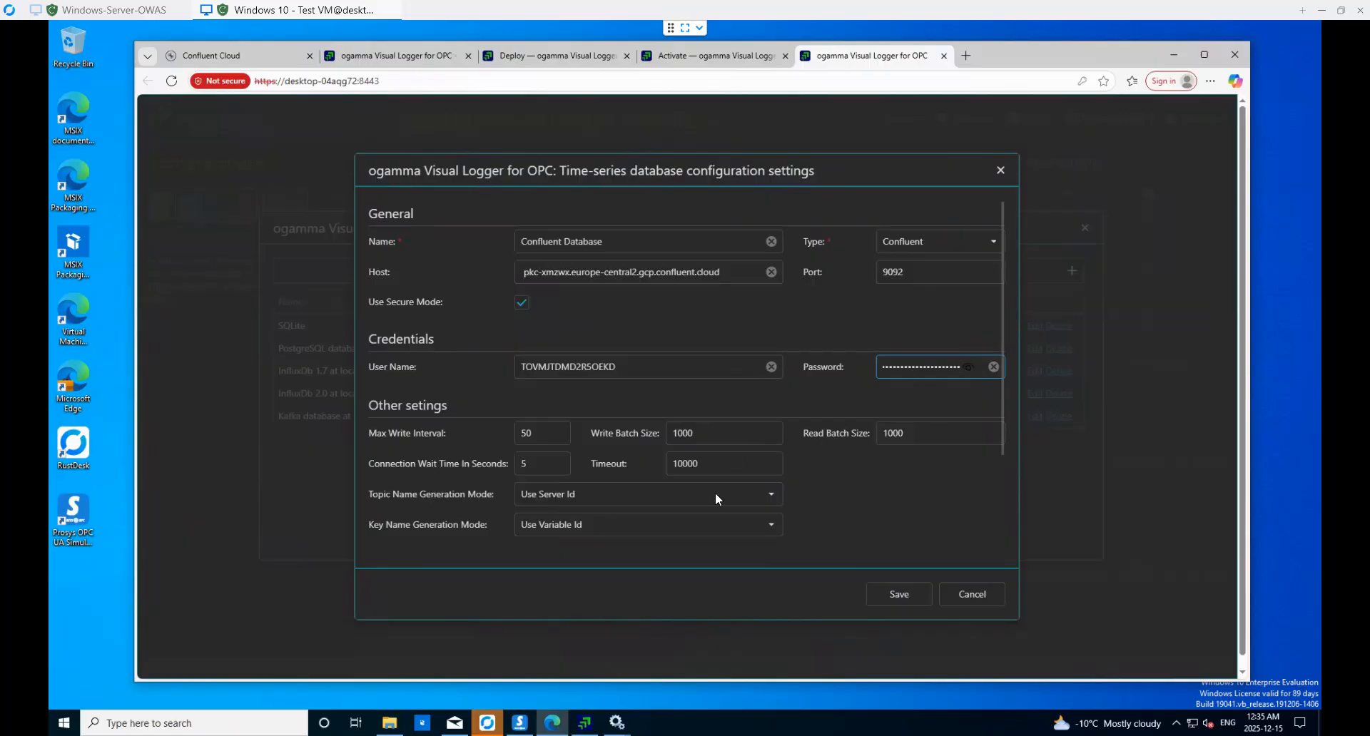
scroll(716, 491, down, 3)
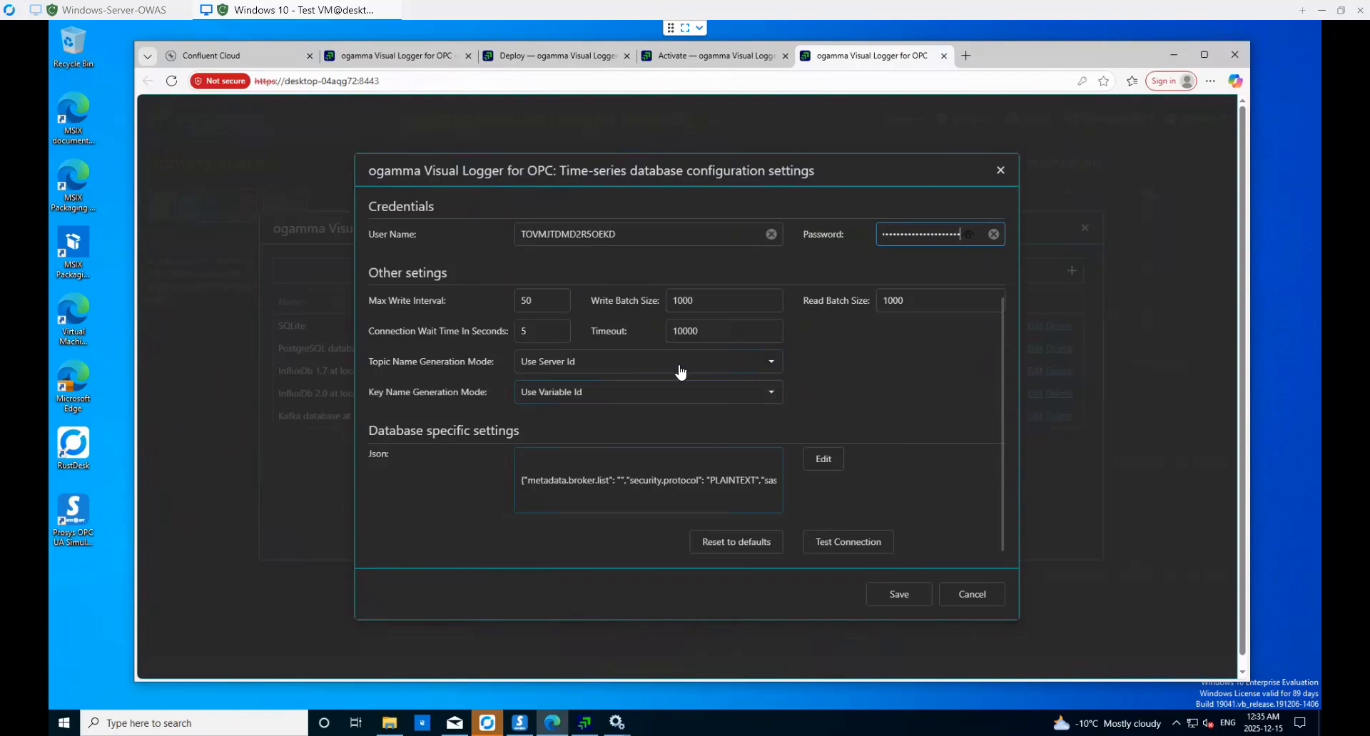
- Set Topic and Key Name Generation Mode to 'Use JSON option' (topicTemplate, keyNameTemplate)
click(775, 365)
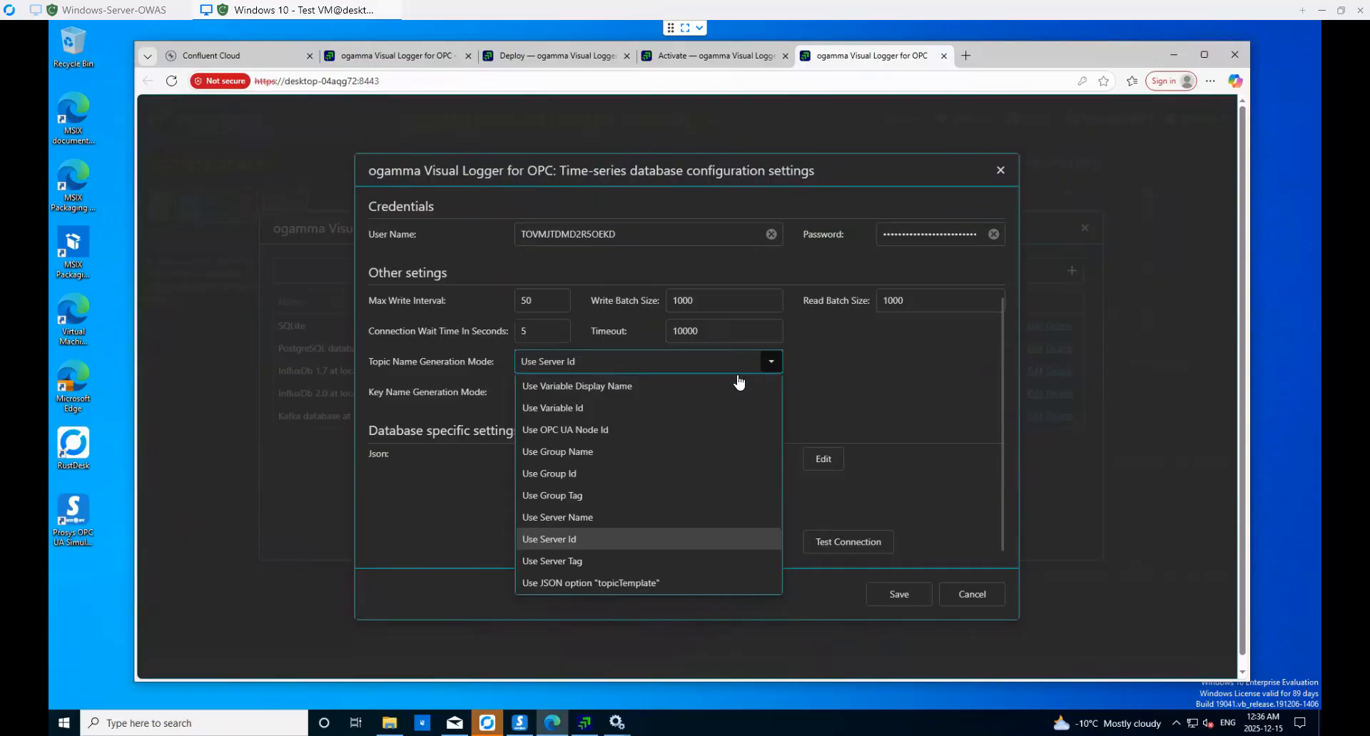
click(635, 584)
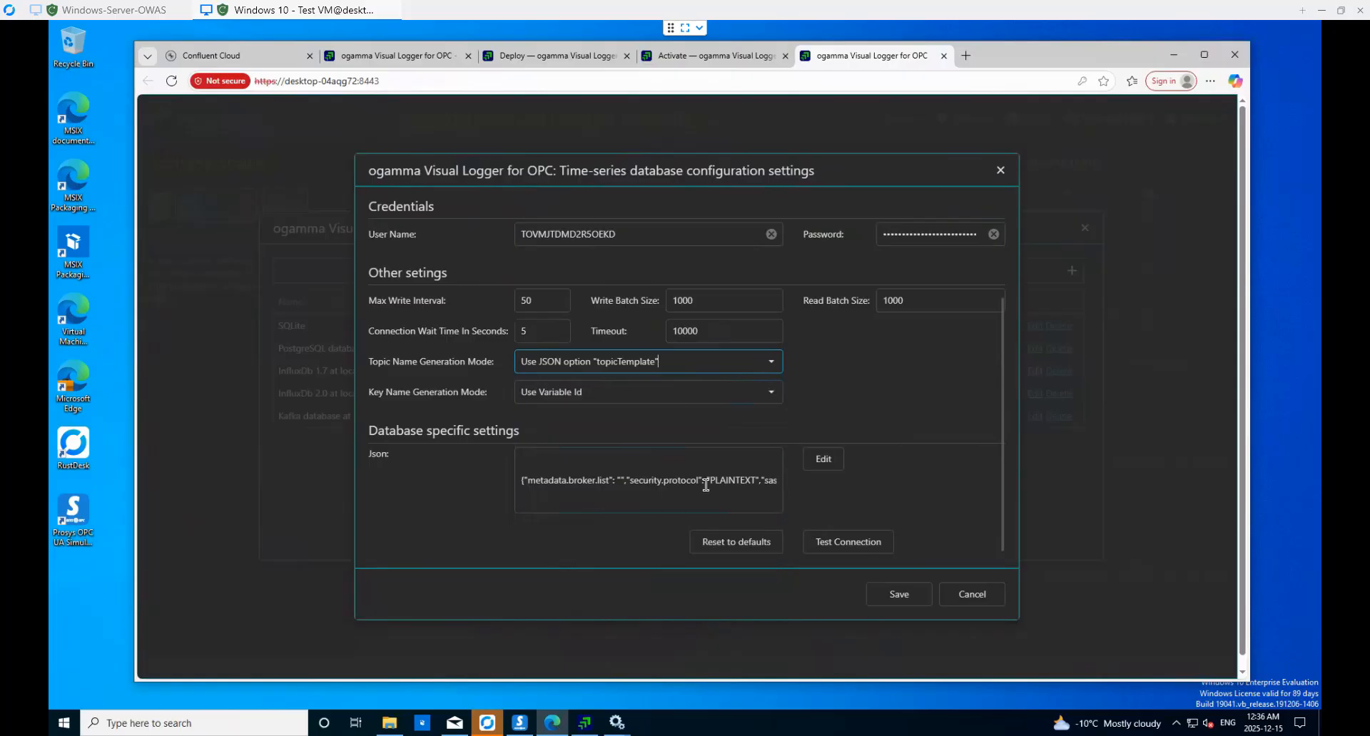
click(773, 394)
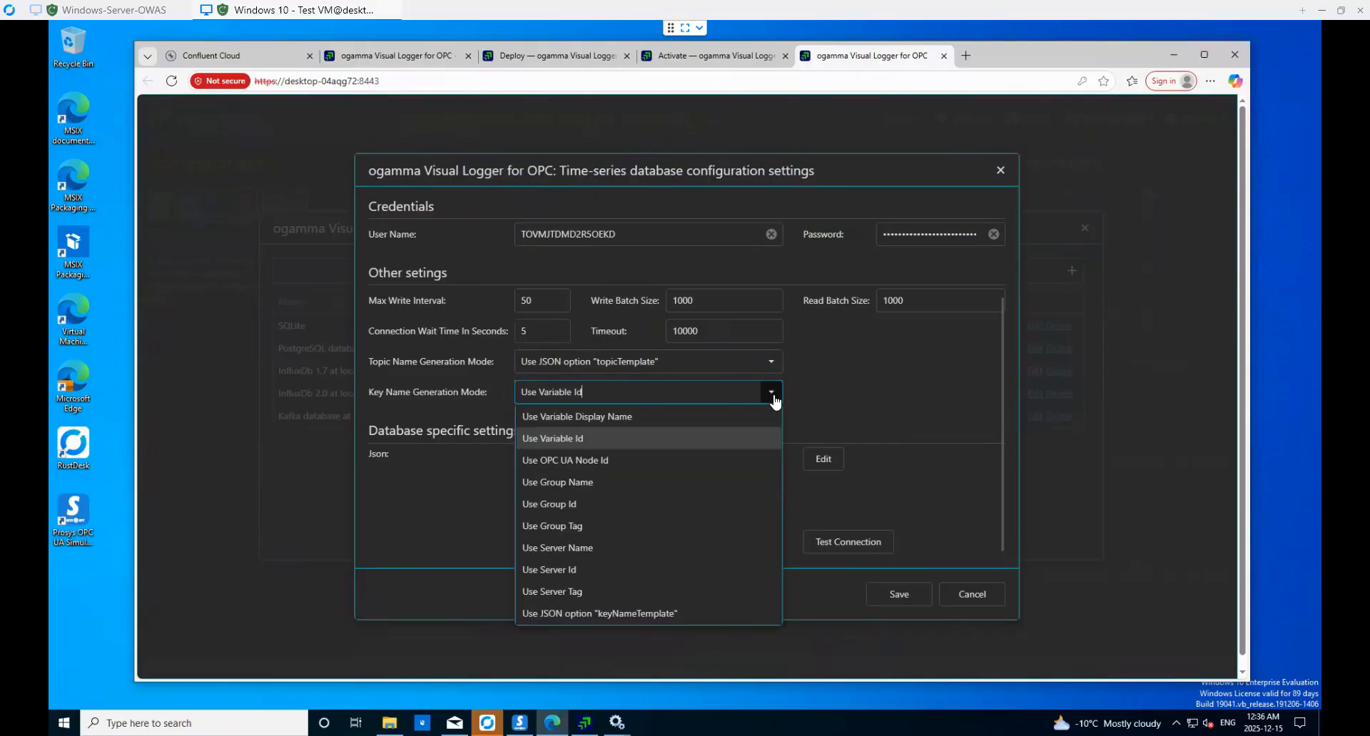
click(657, 613)
click(658, 612)
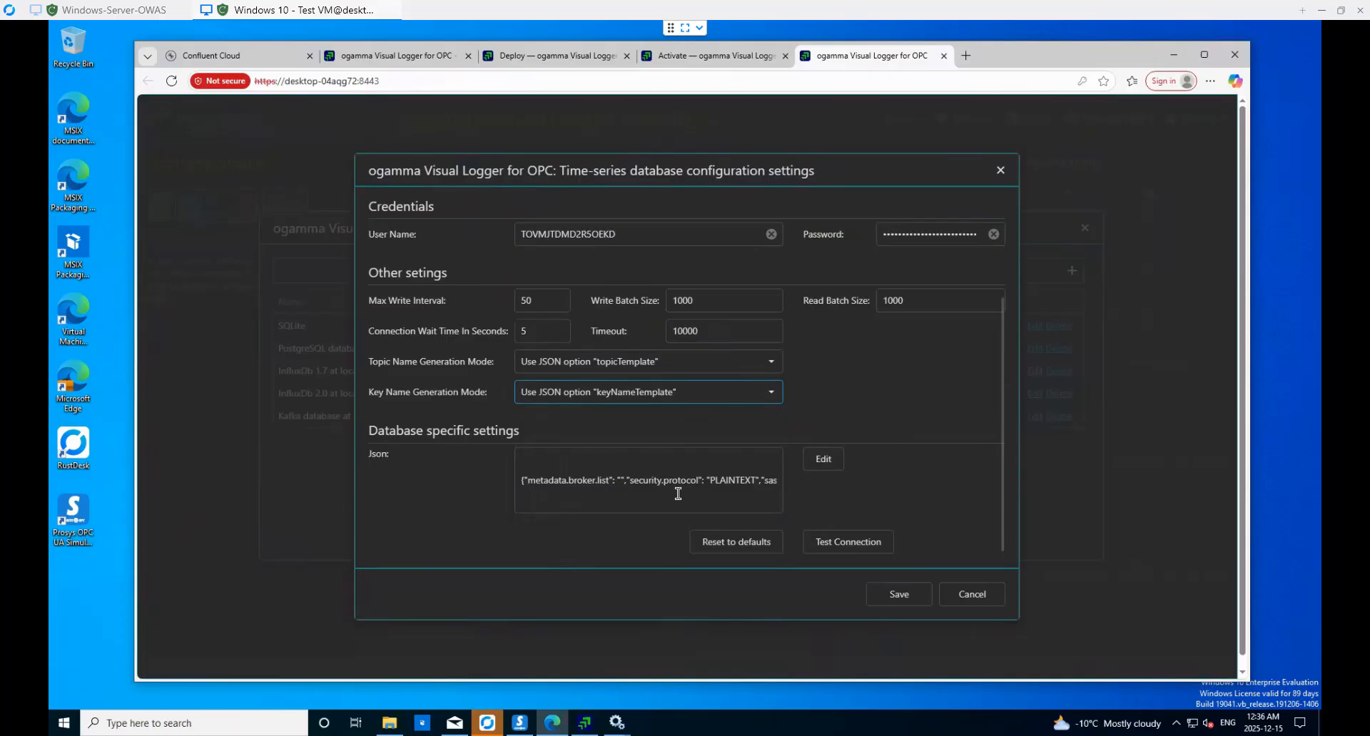
- Open the Confluent Json settings editor and enlarge it for easier reading
click(824, 462)
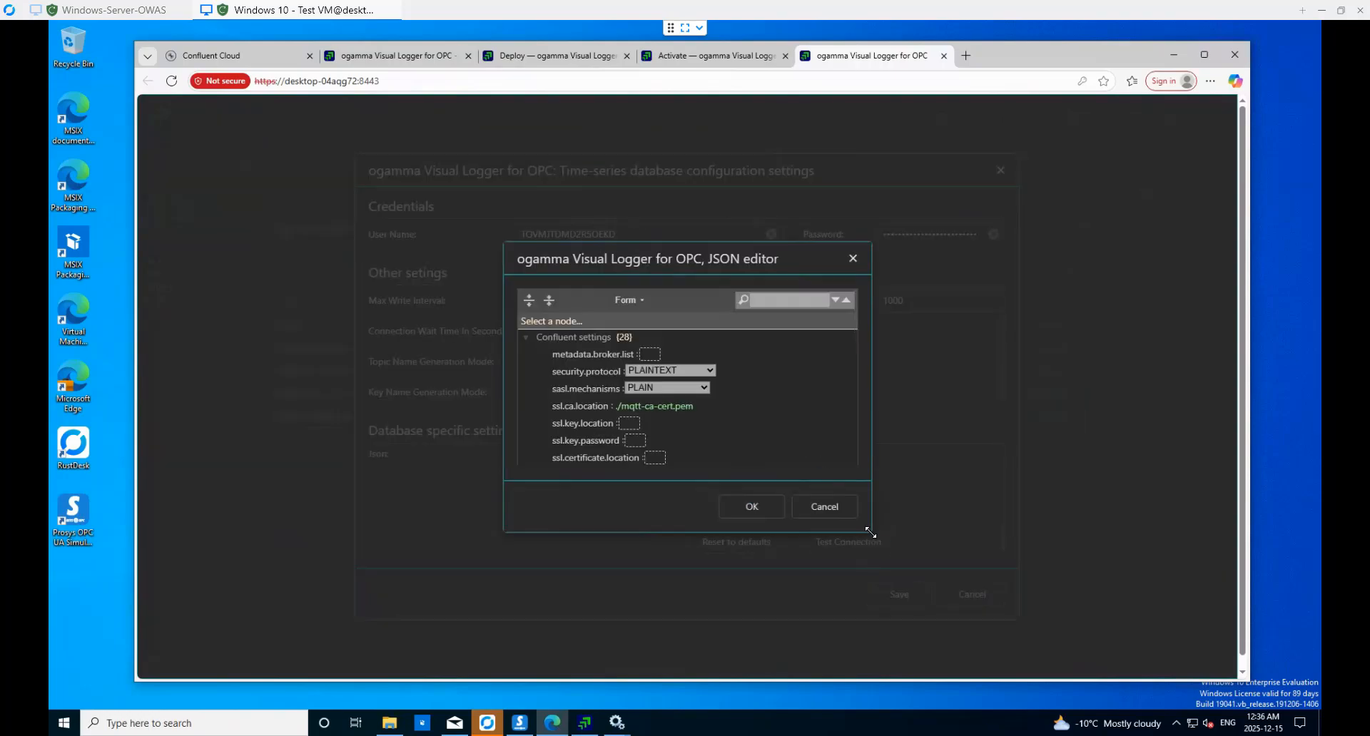
drag(871, 533, 1054, 672)
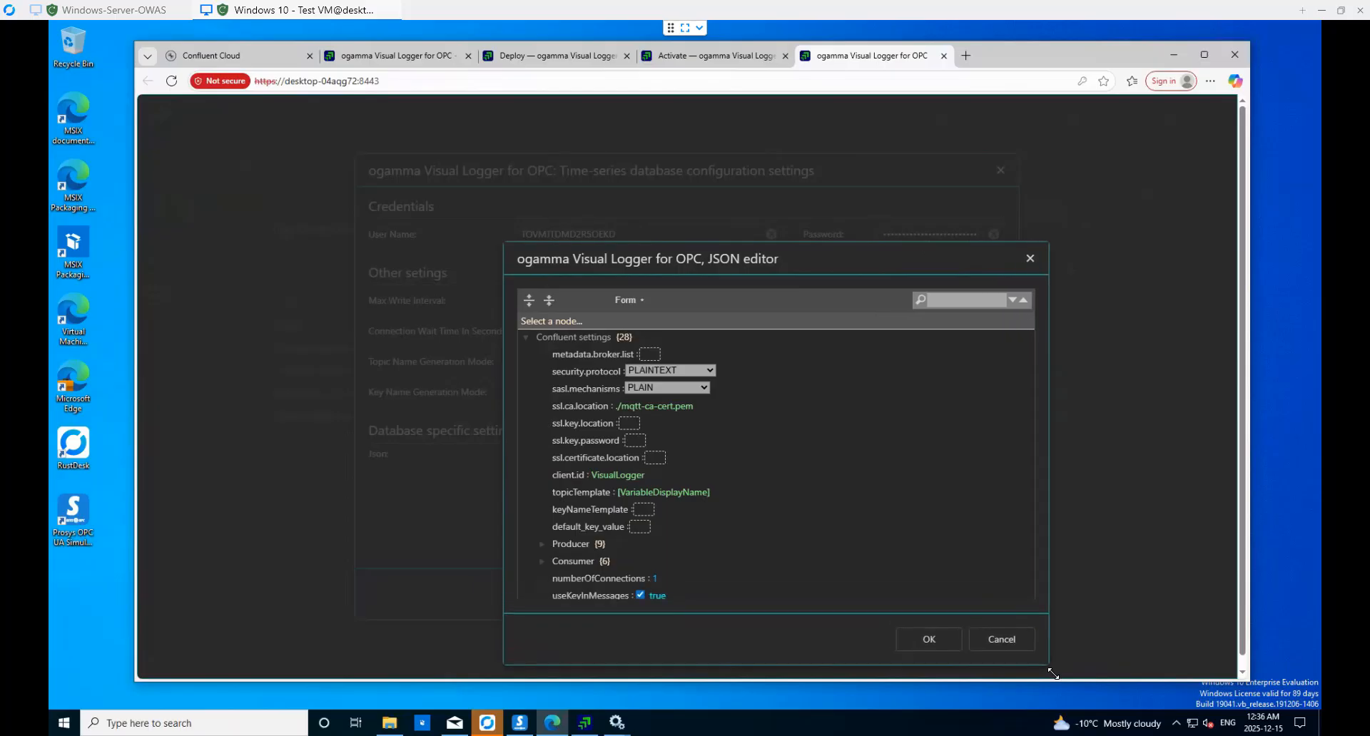
drag(843, 252, 684, 148)
drag(894, 570, 897, 571)
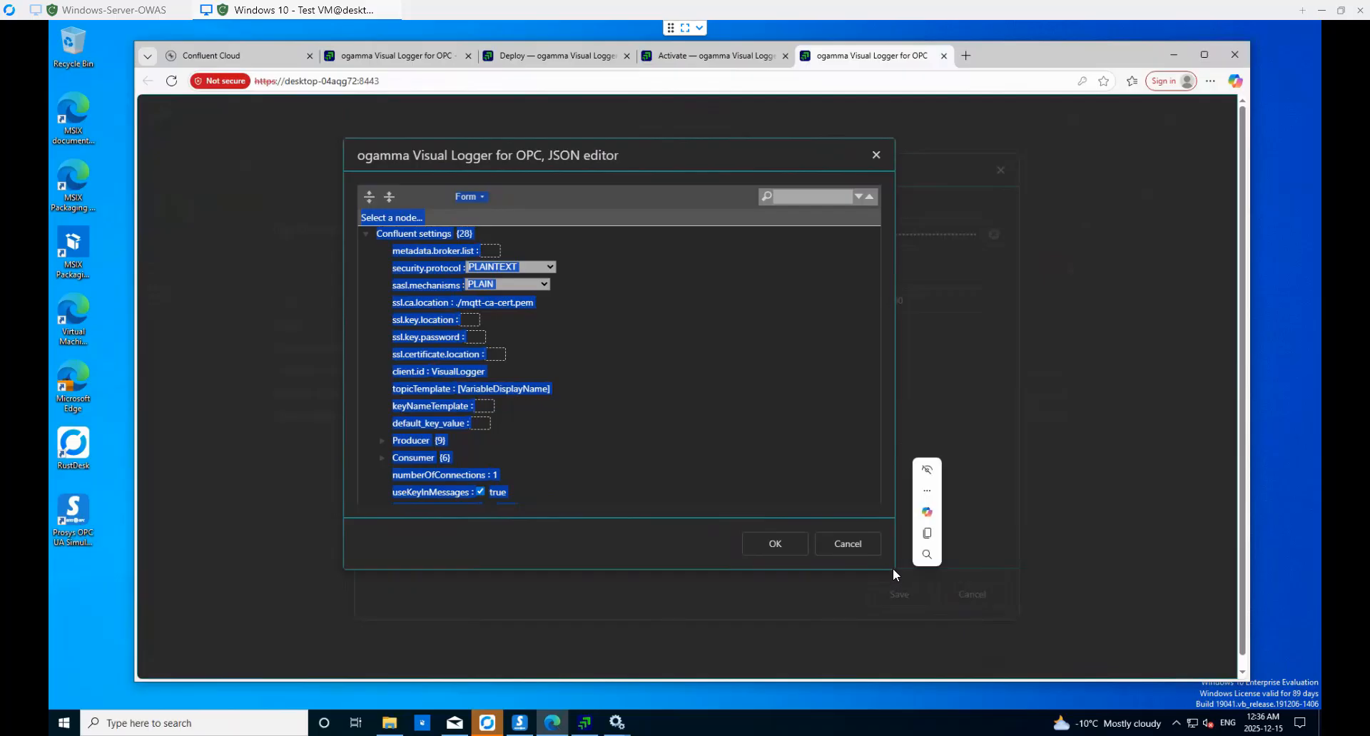
key(ctrl+plus)
- Set security.protocol to SASL_SSL and turn off useKeyInMessages
click(549, 261)
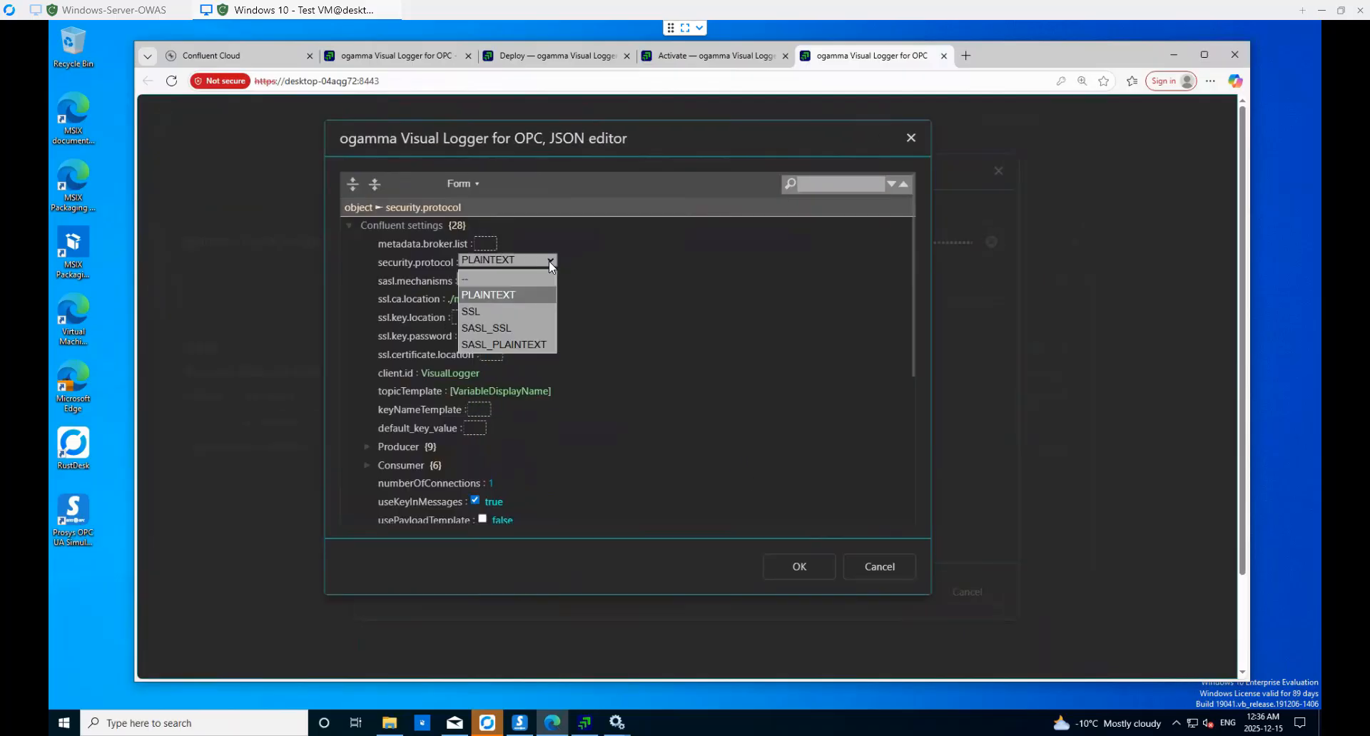
click(508, 329)
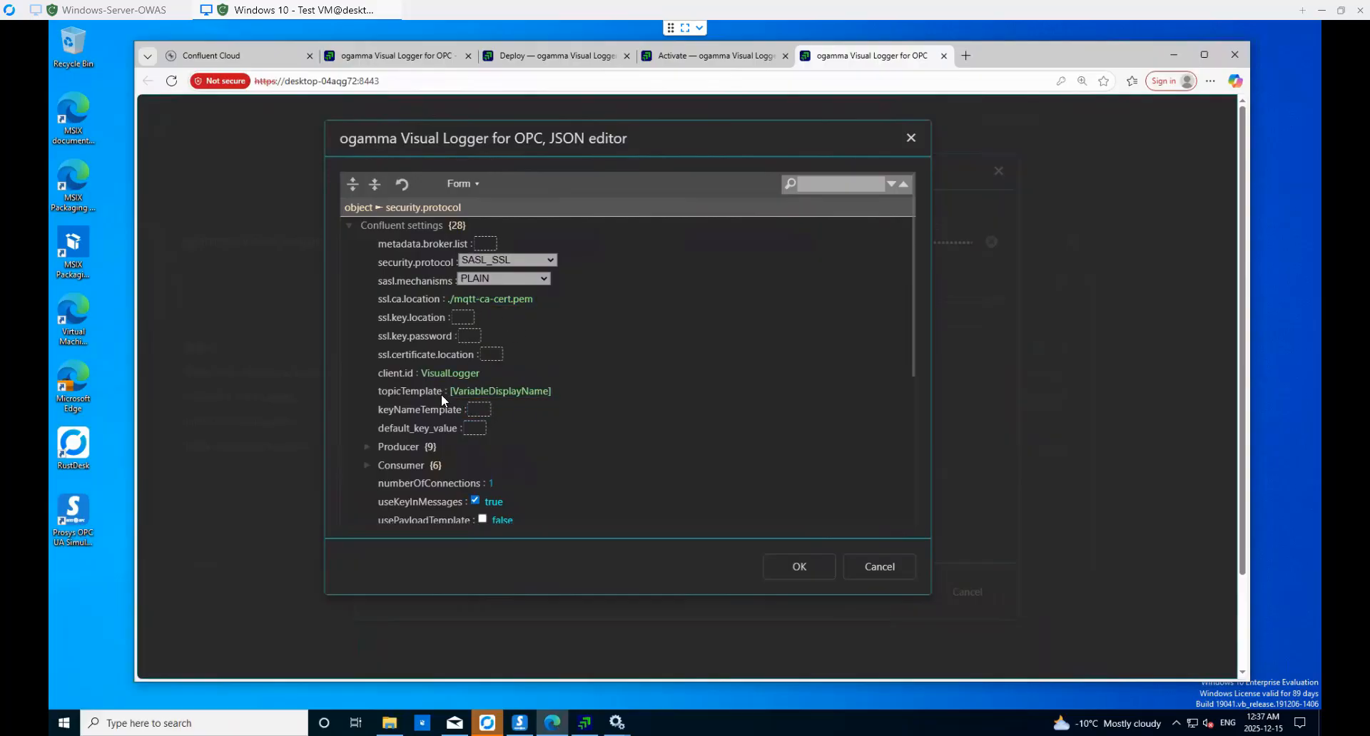
click(475, 501)
scroll(494, 502, down, 1)
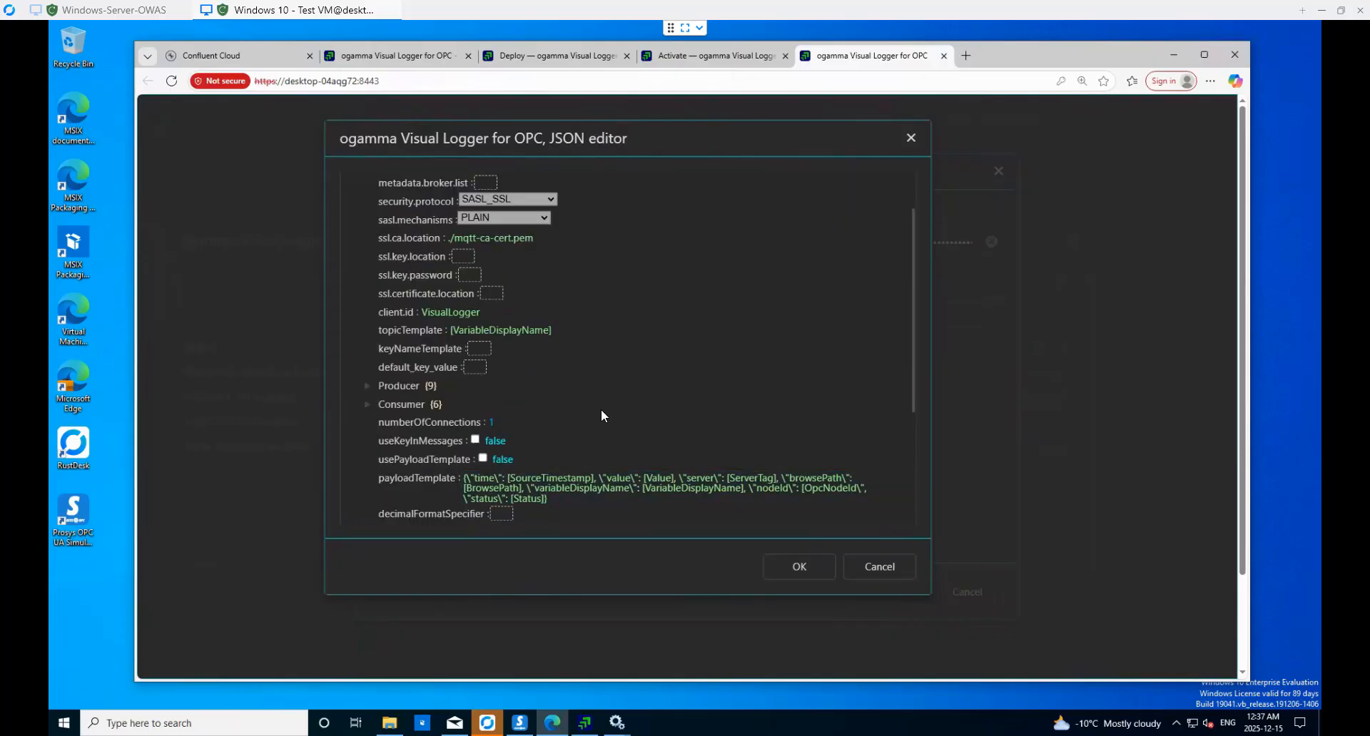
- Enable usePayloadTemplate and set topicTemplate to the Confluent topic ovl-test
click(483, 459)
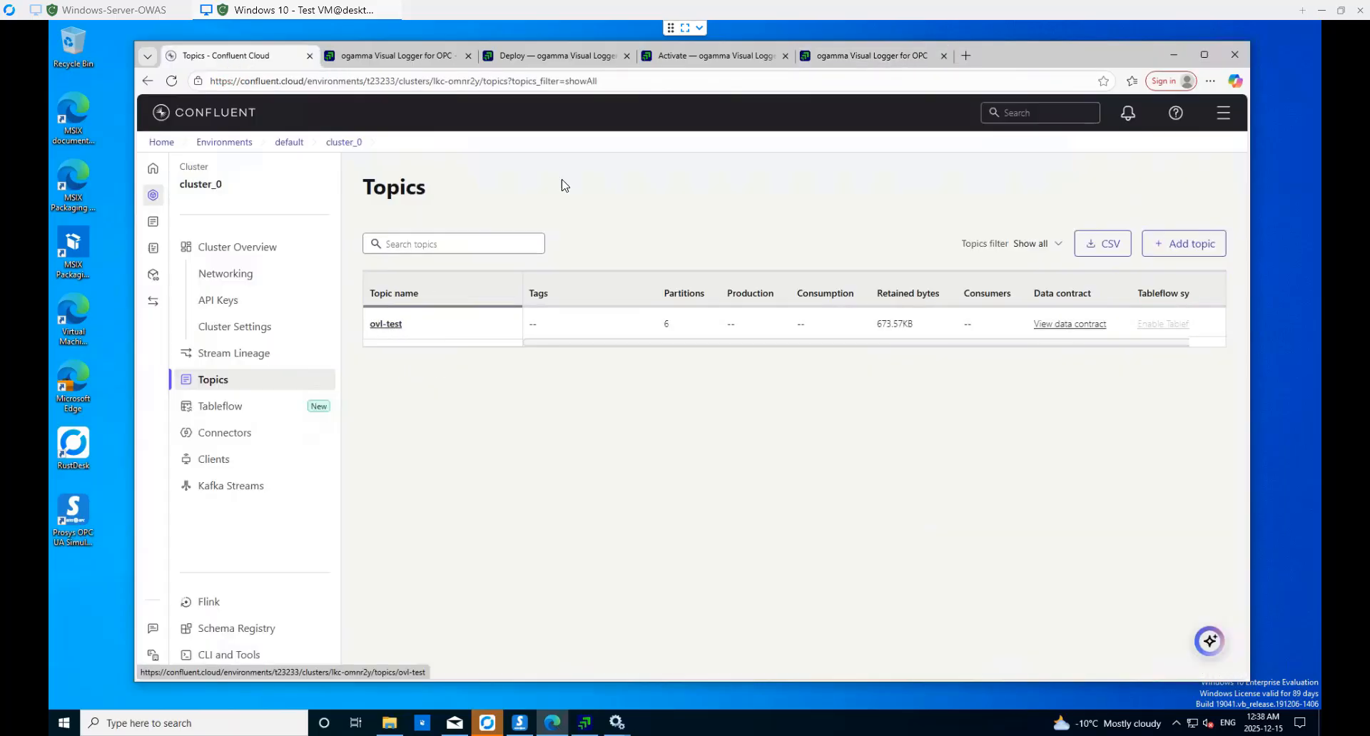
click(862, 55)
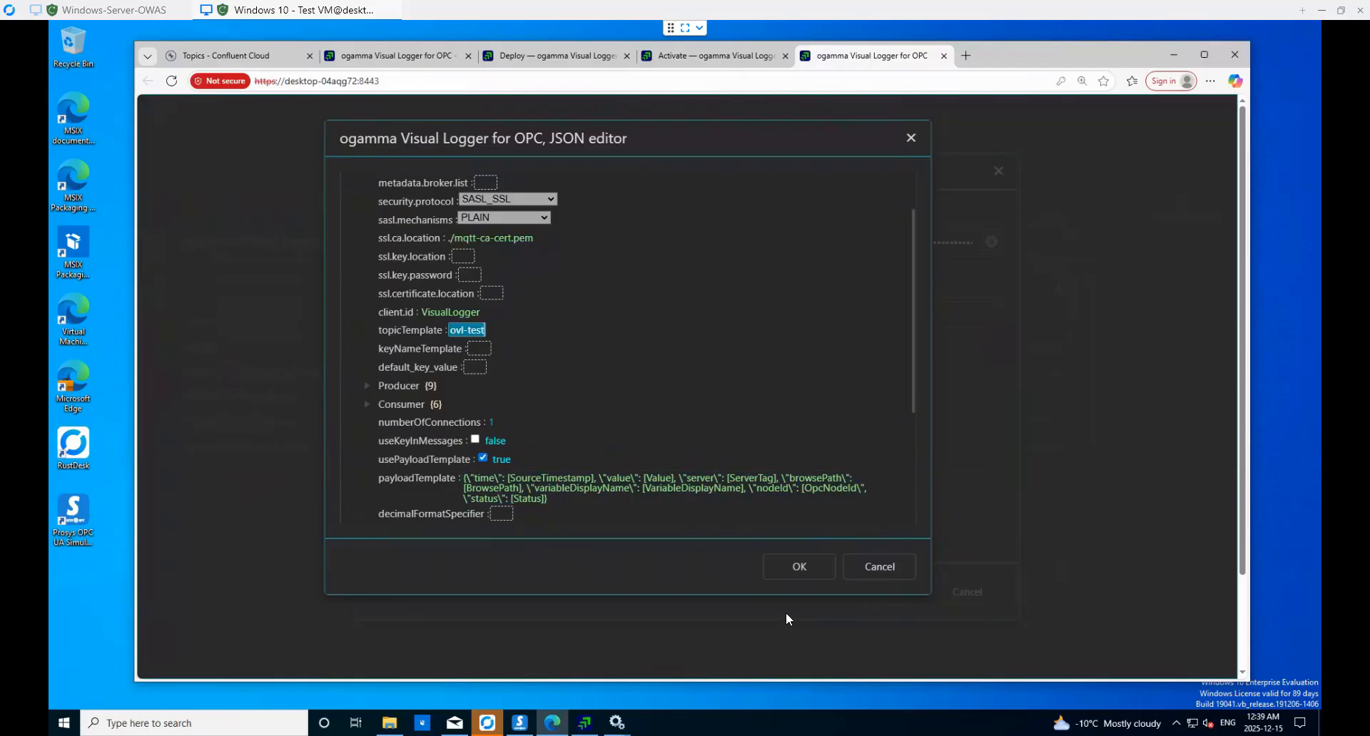
- Accept the JSON edits, confirm the connection test succeeds, and save Confluent Database
click(807, 573)
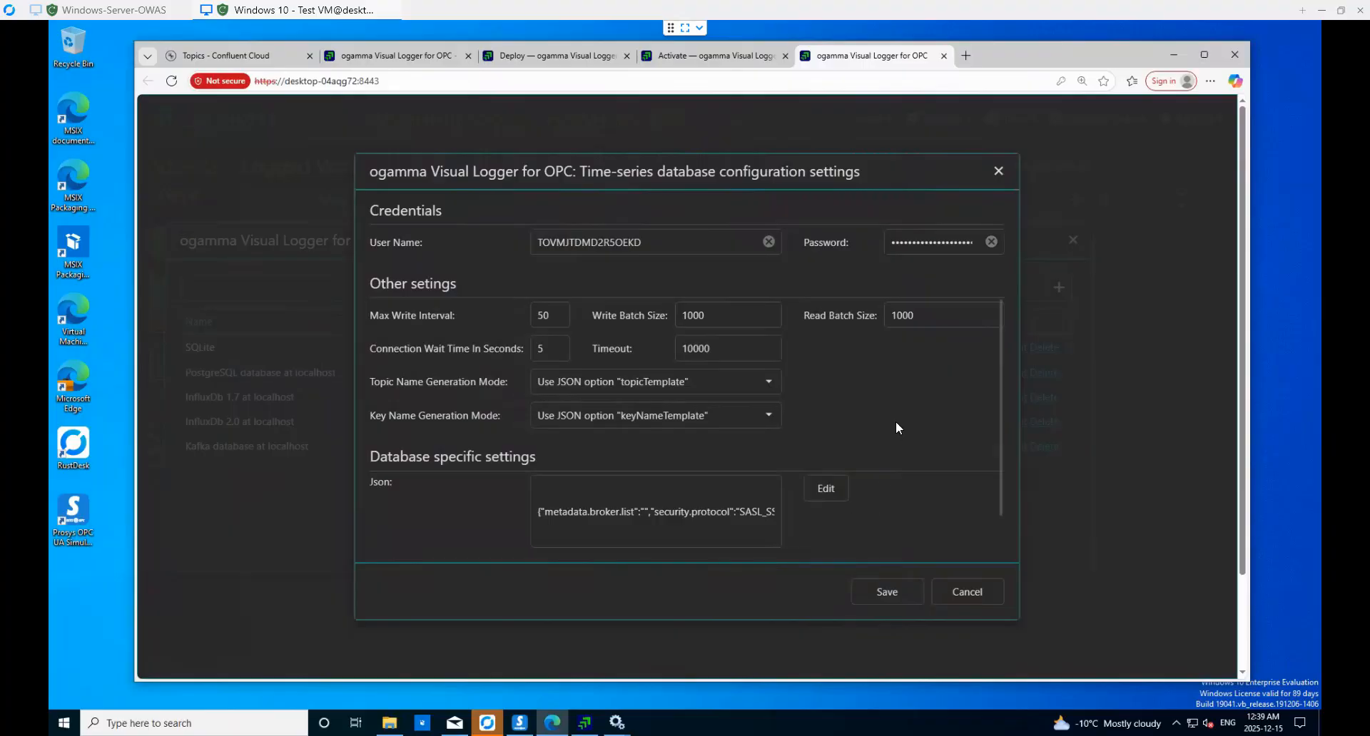
drag(1002, 392, 1002, 496)
click(865, 538)
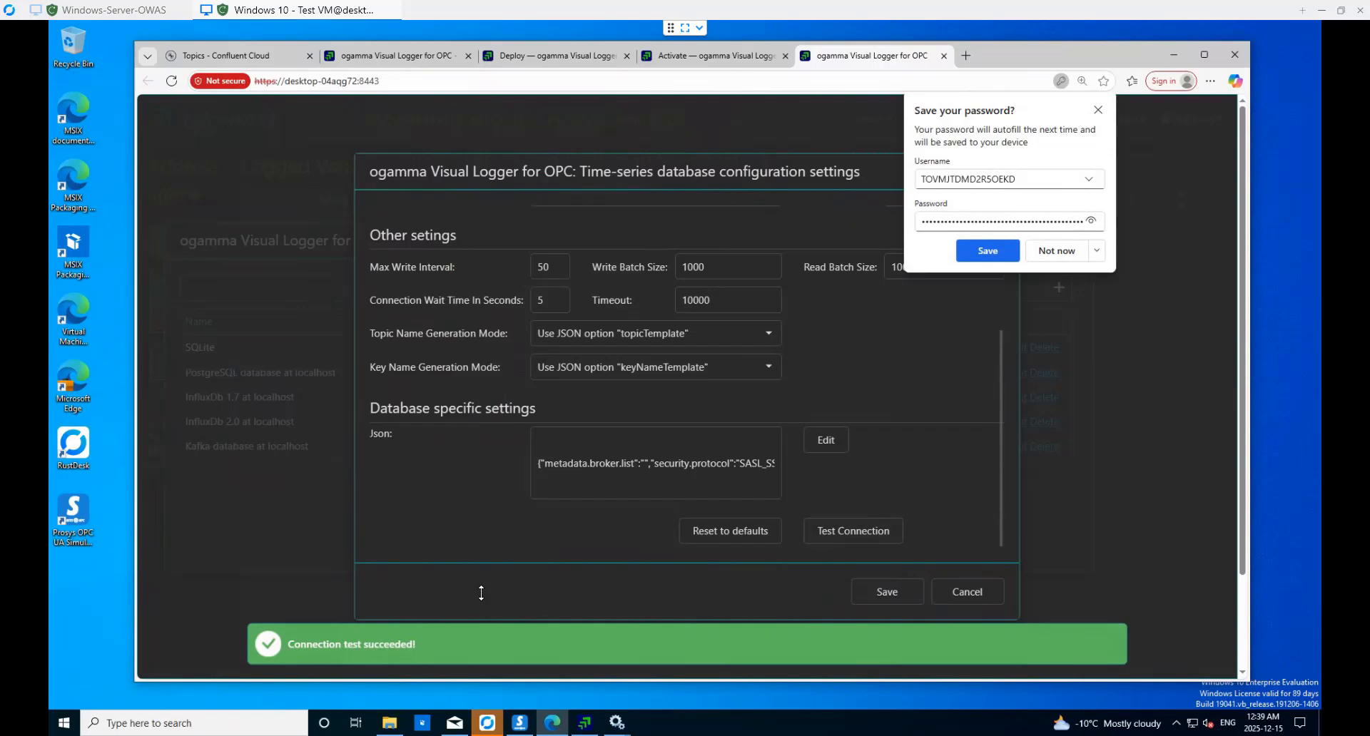
click(1098, 110)
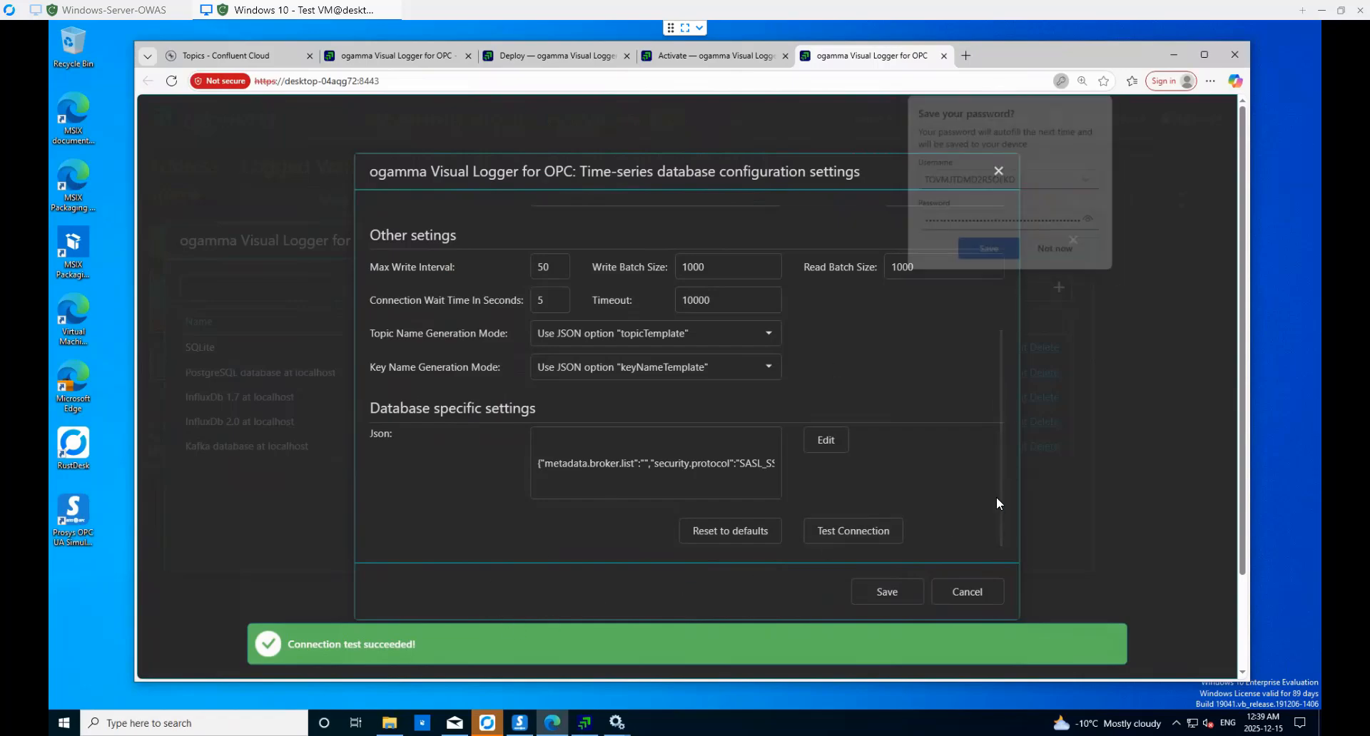
click(887, 592)
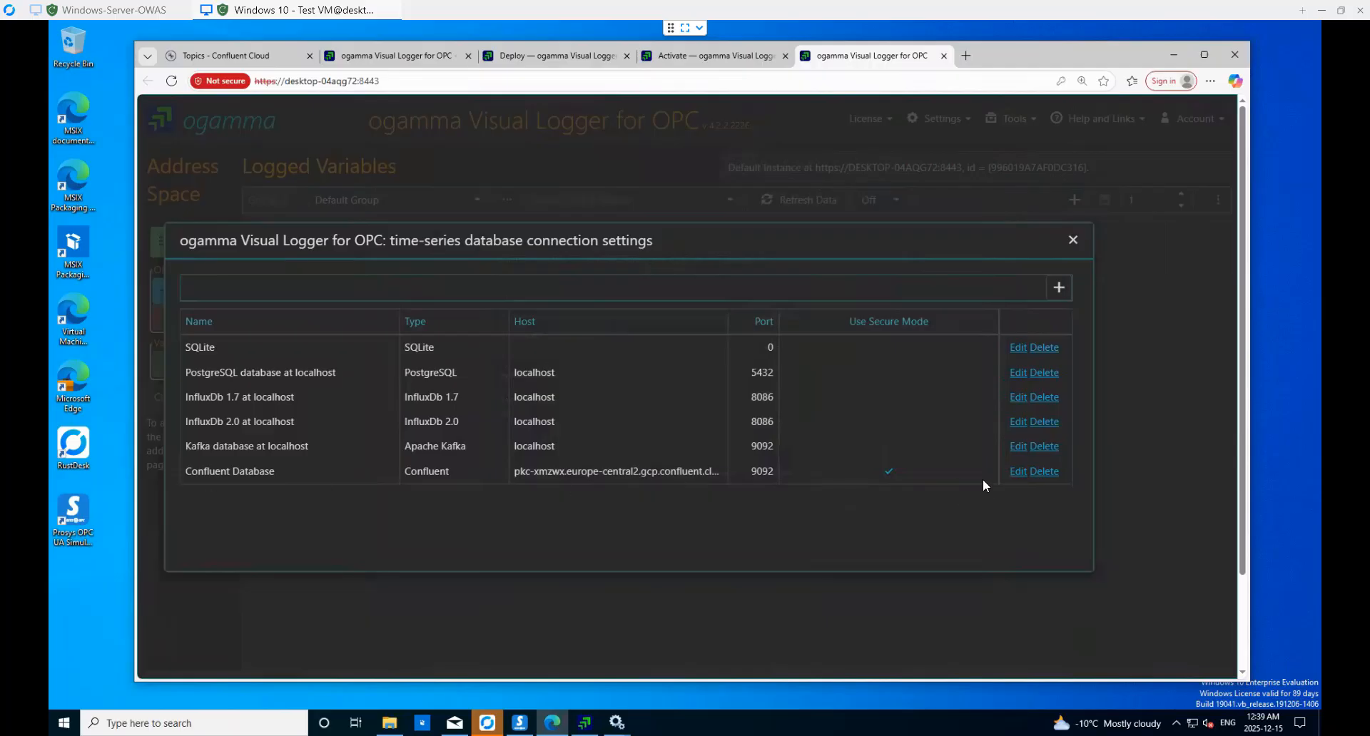
- Open Settings > Instances and widen the Application Instances list to reveal Default Instance's actions
click(1071, 241)
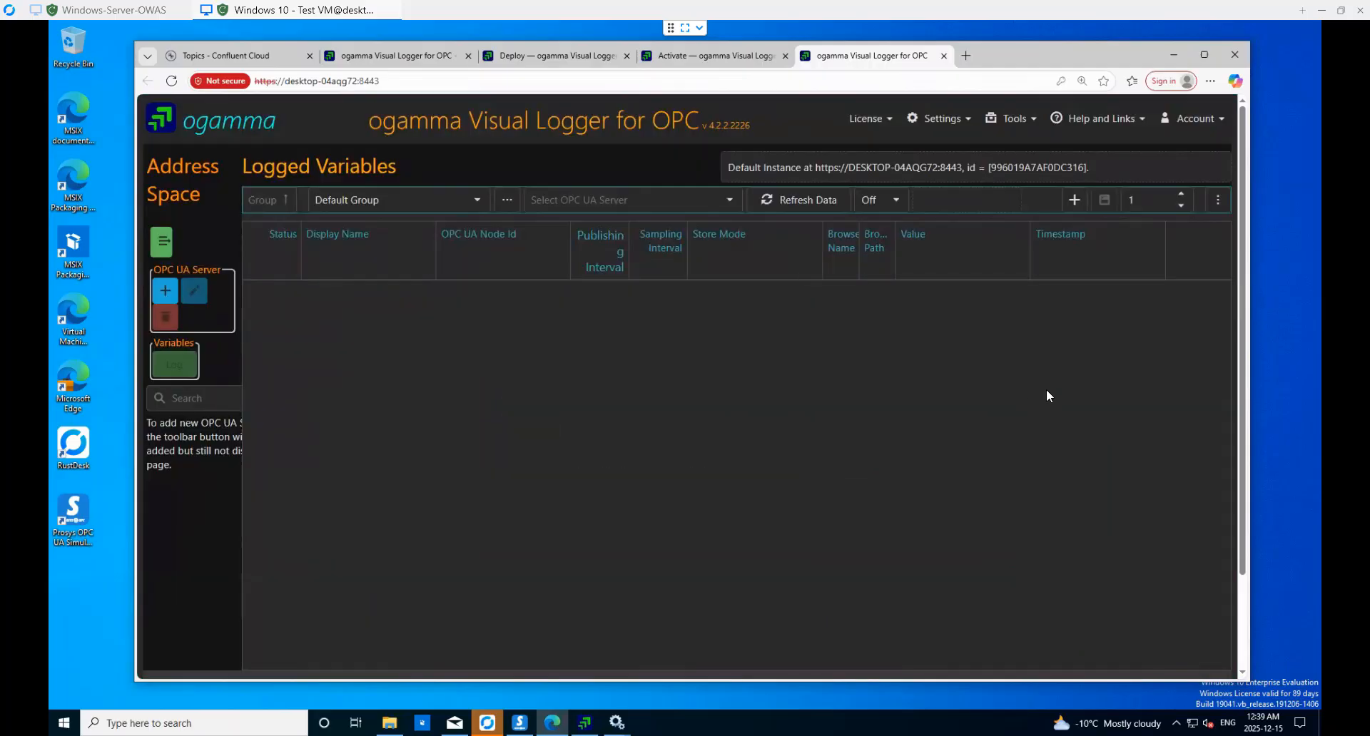
click(948, 120)
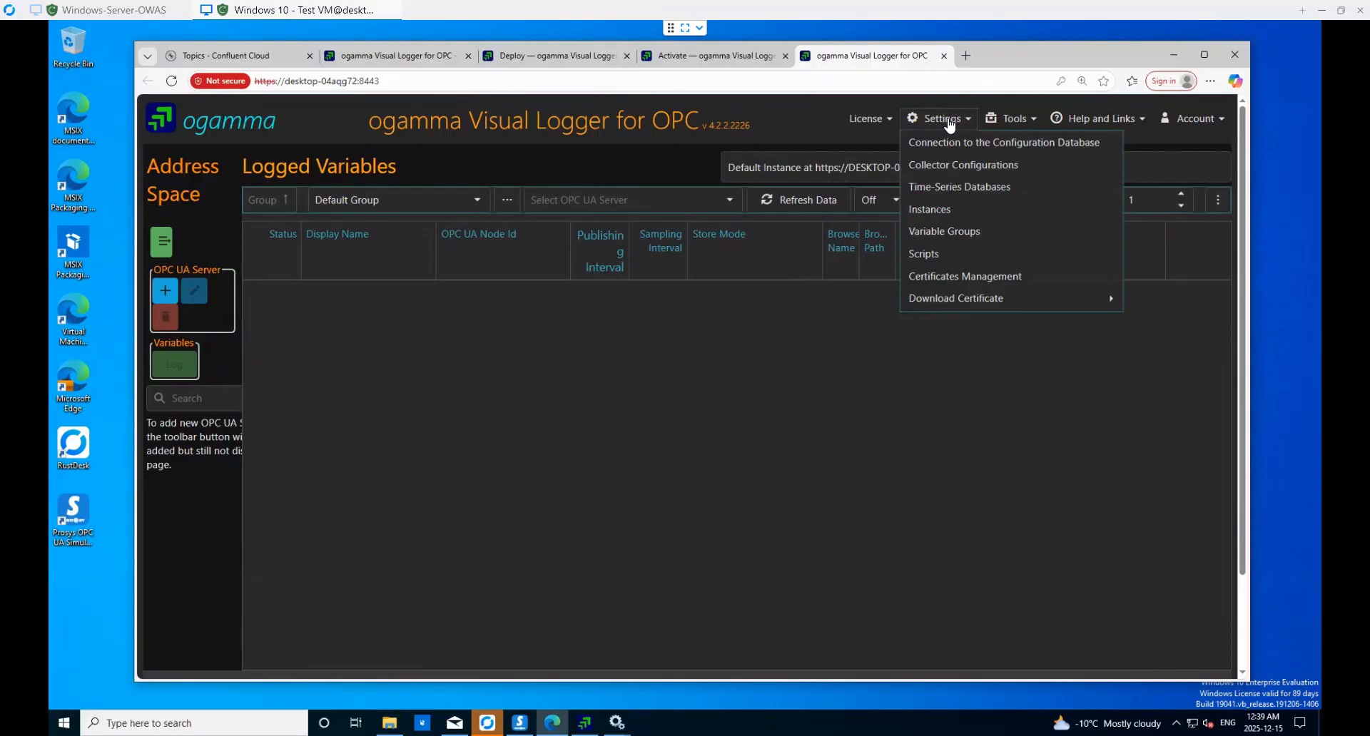
click(927, 209)
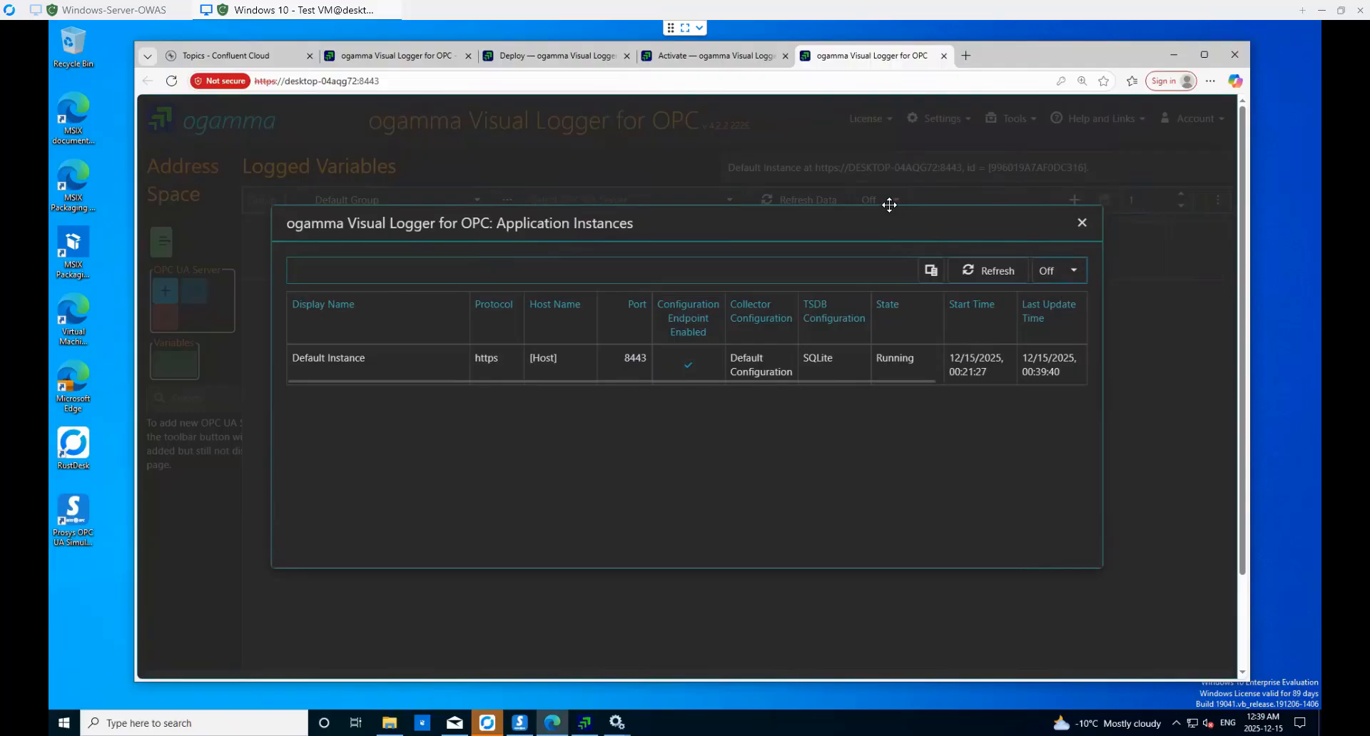
drag(889, 204, 833, 200)
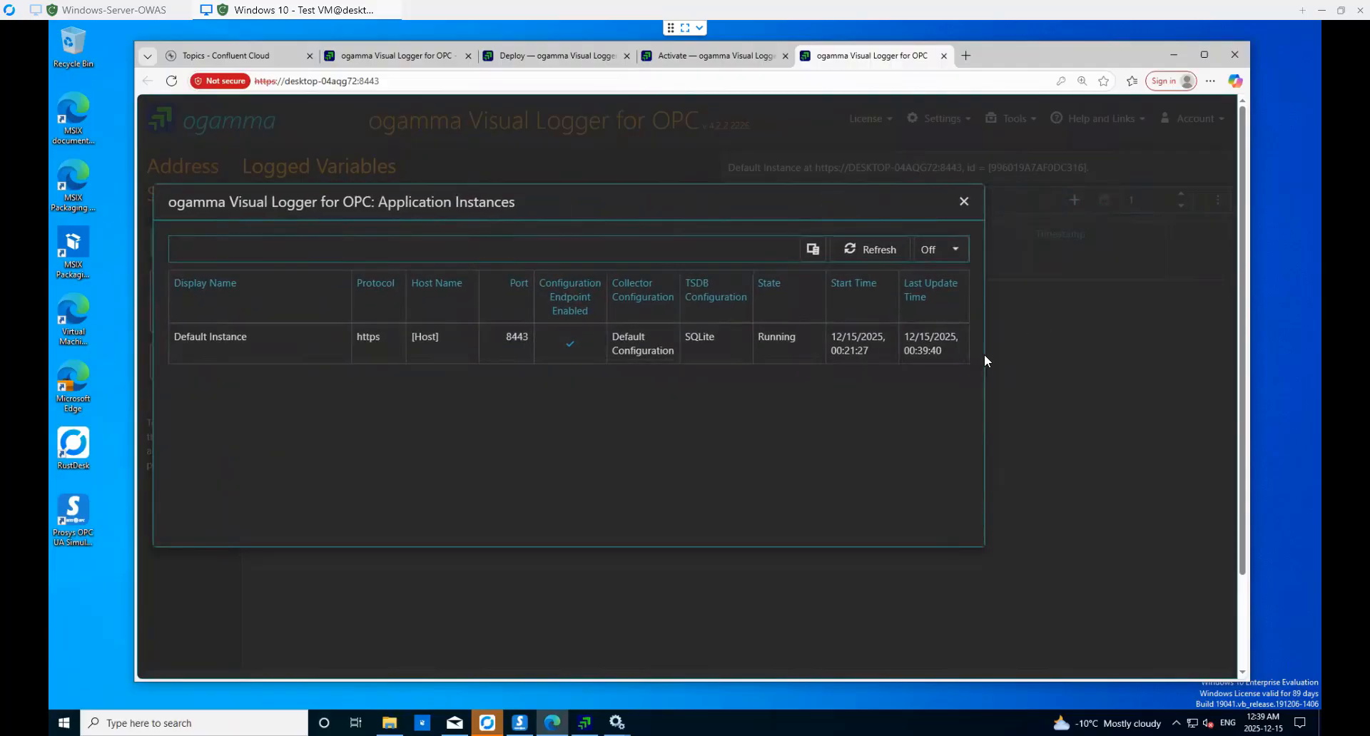
drag(985, 360, 1139, 357)
drag(1152, 356, 1159, 357)
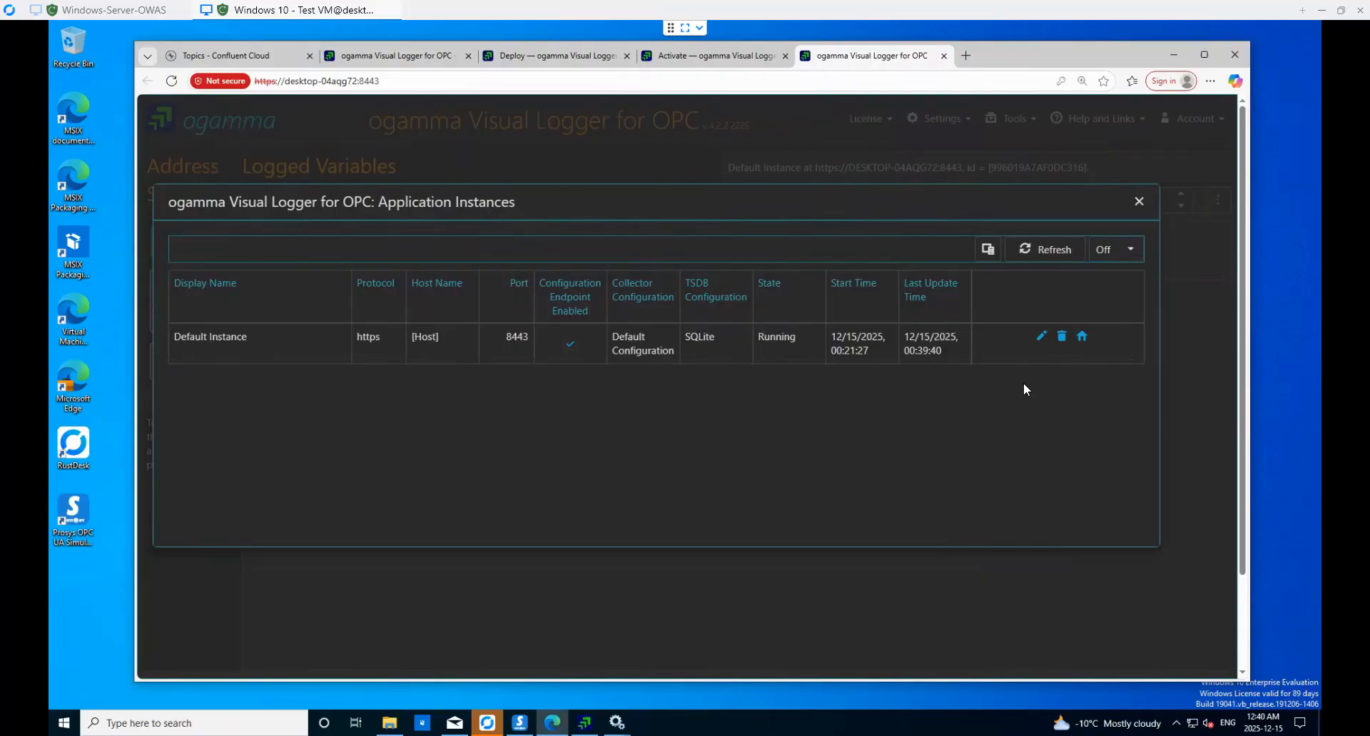
- Change Default Instance's TSDB Configuration from SQLite to Confluent Database and save it
click(1042, 339)
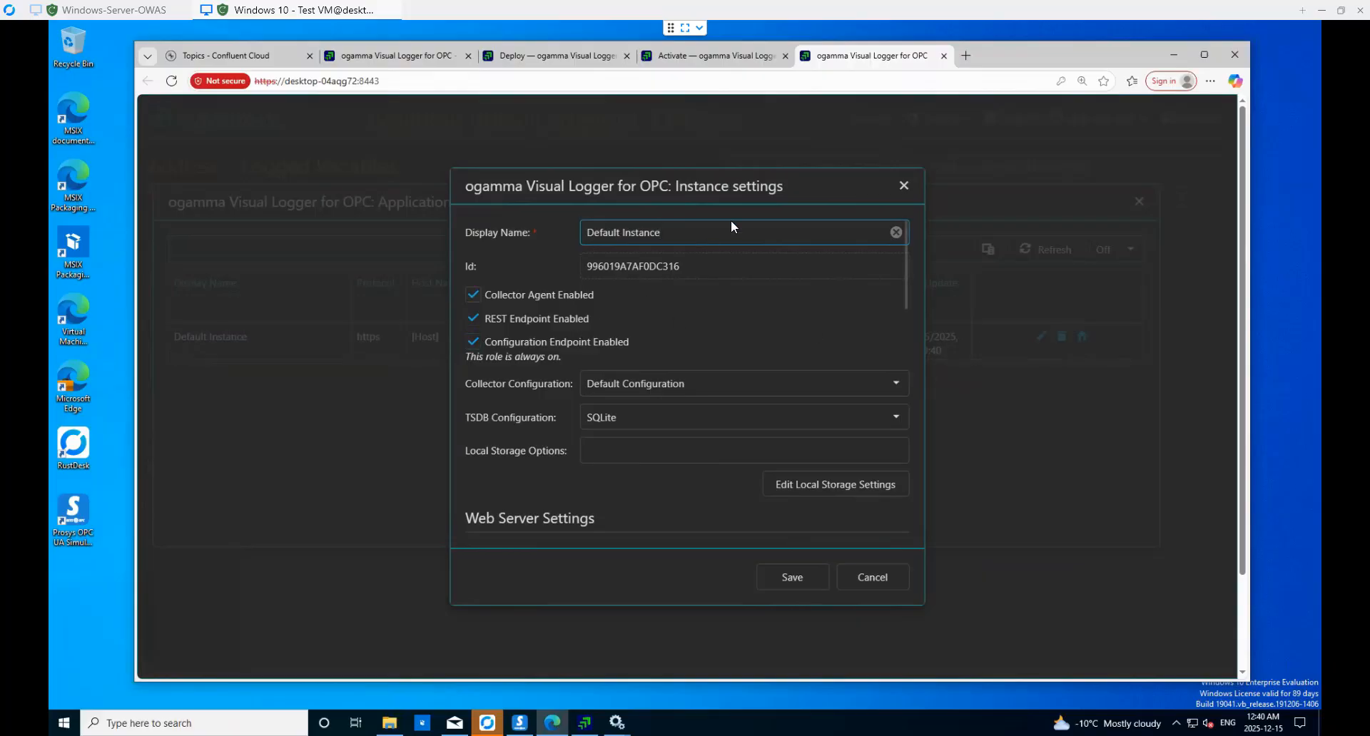
drag(788, 179, 733, 157)
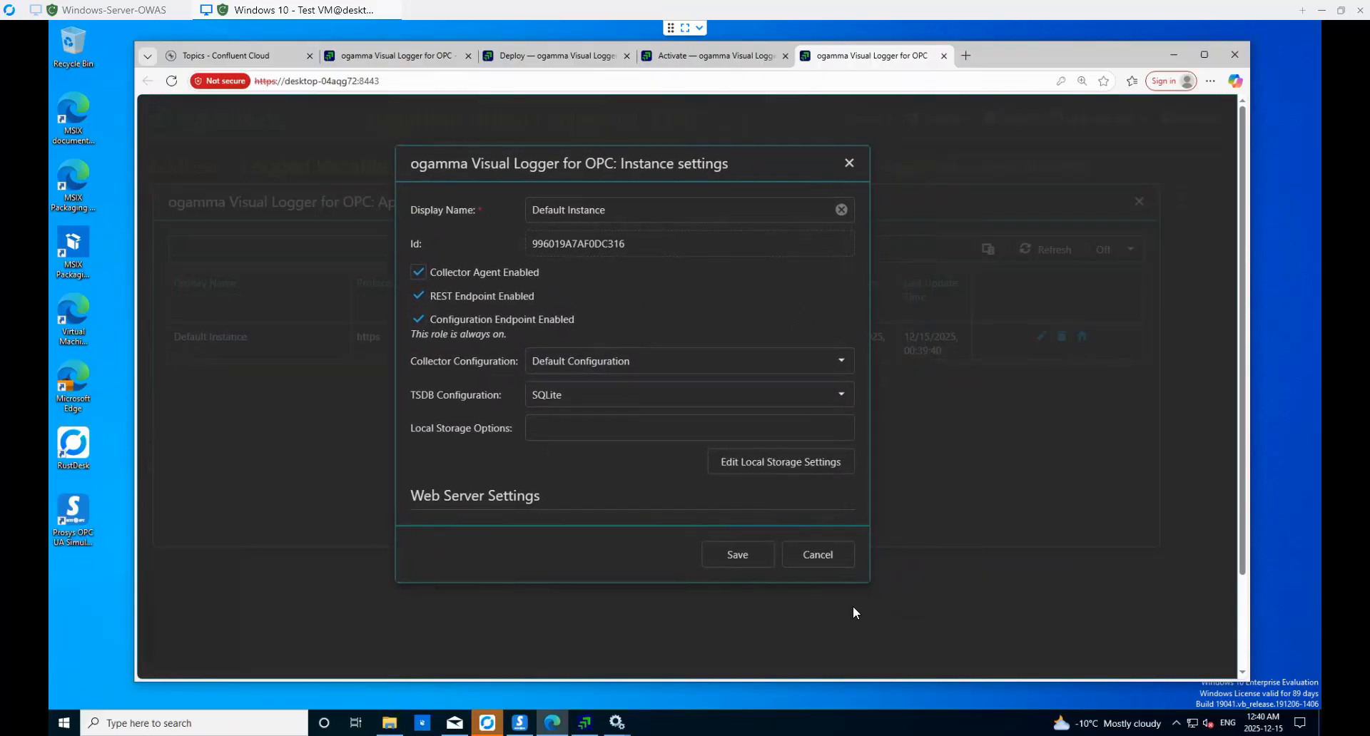
drag(870, 586, 943, 630)
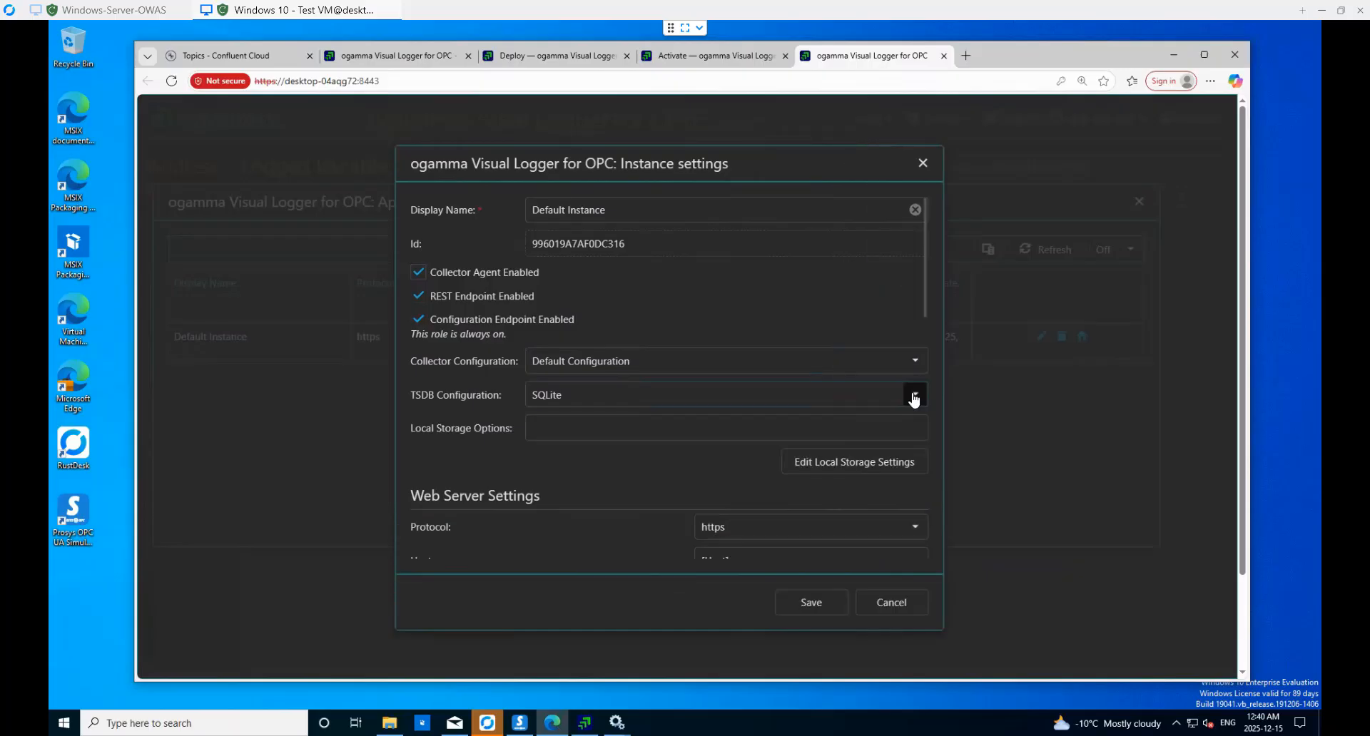
click(914, 395)
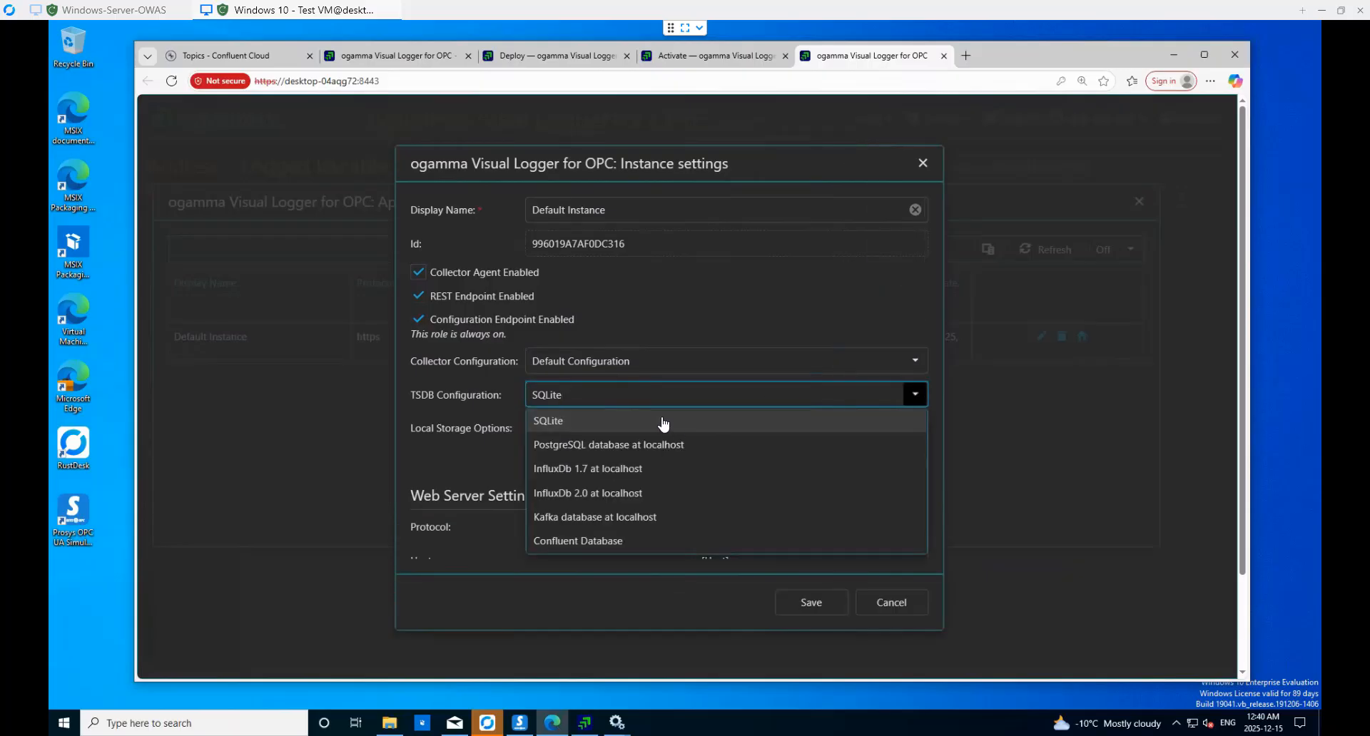
click(610, 542)
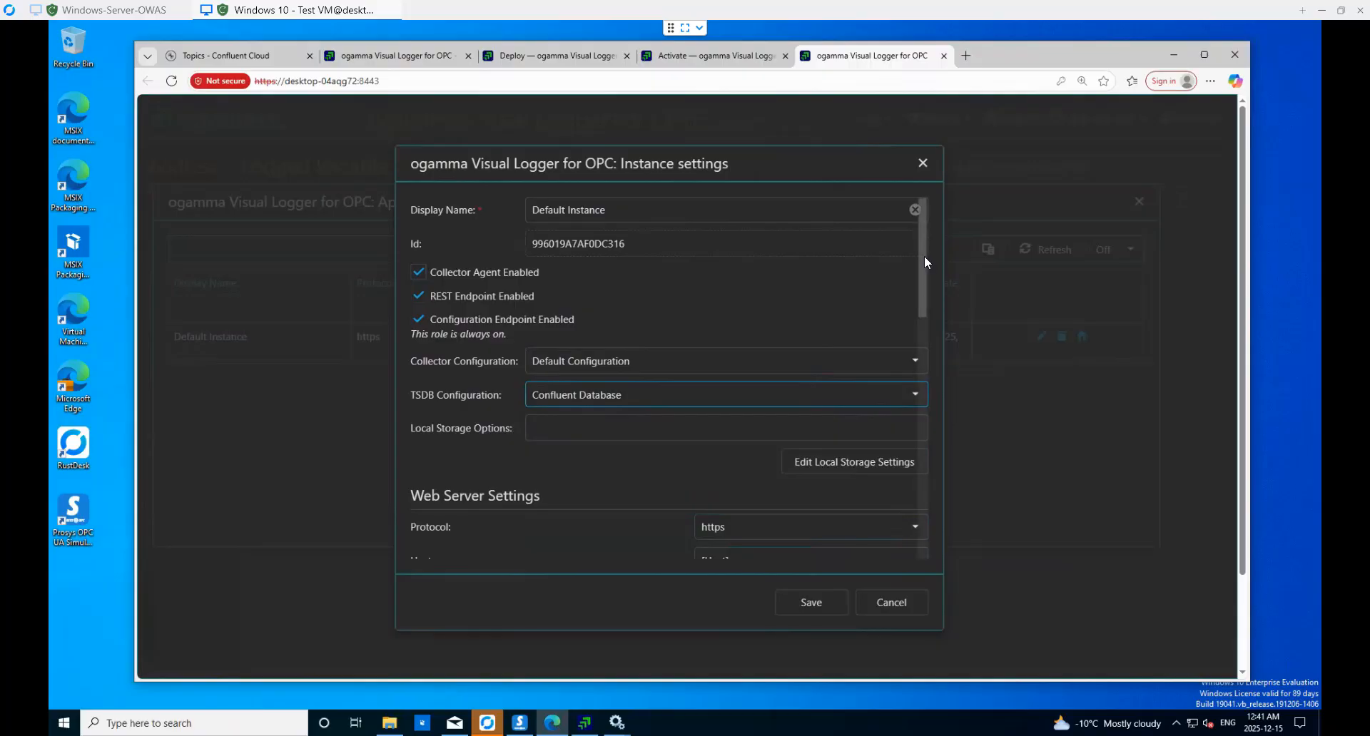
drag(924, 279, 923, 341)
scroll(922, 335, down, 2)
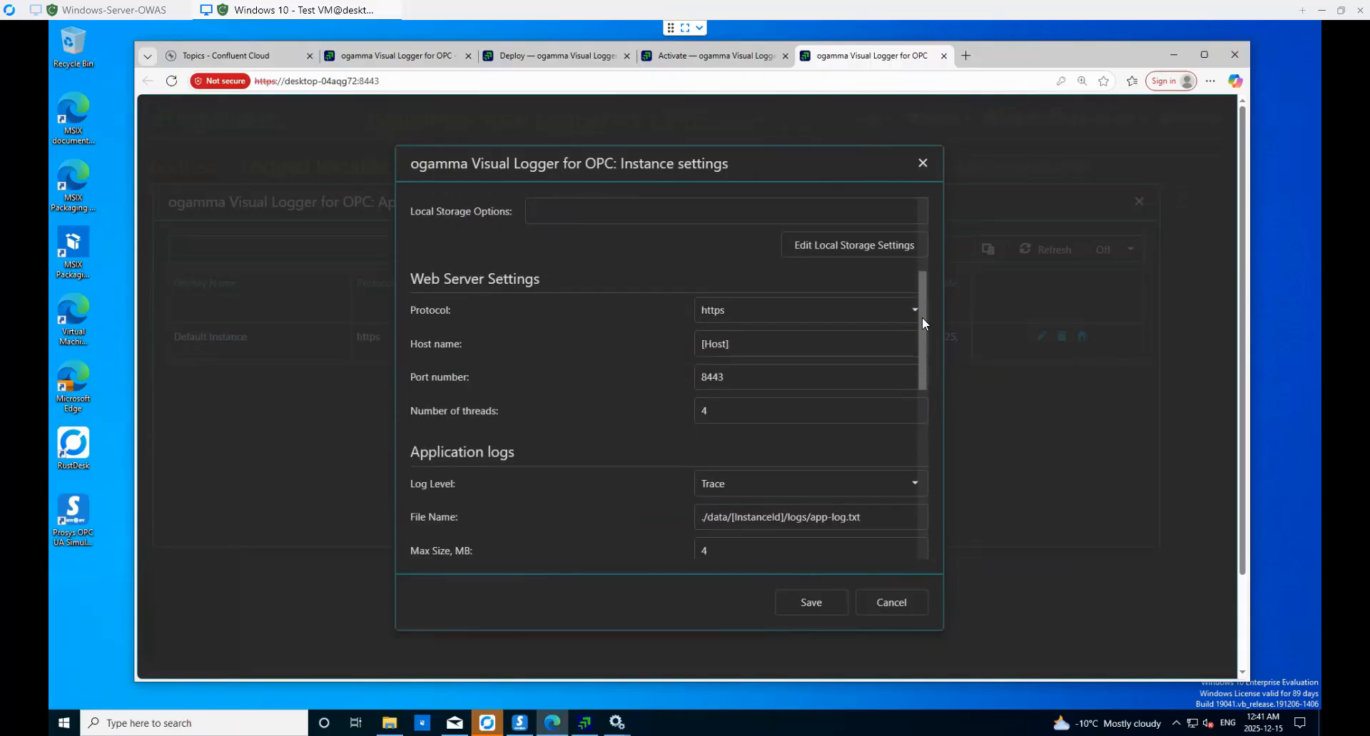
scroll(922, 316, up, 3)
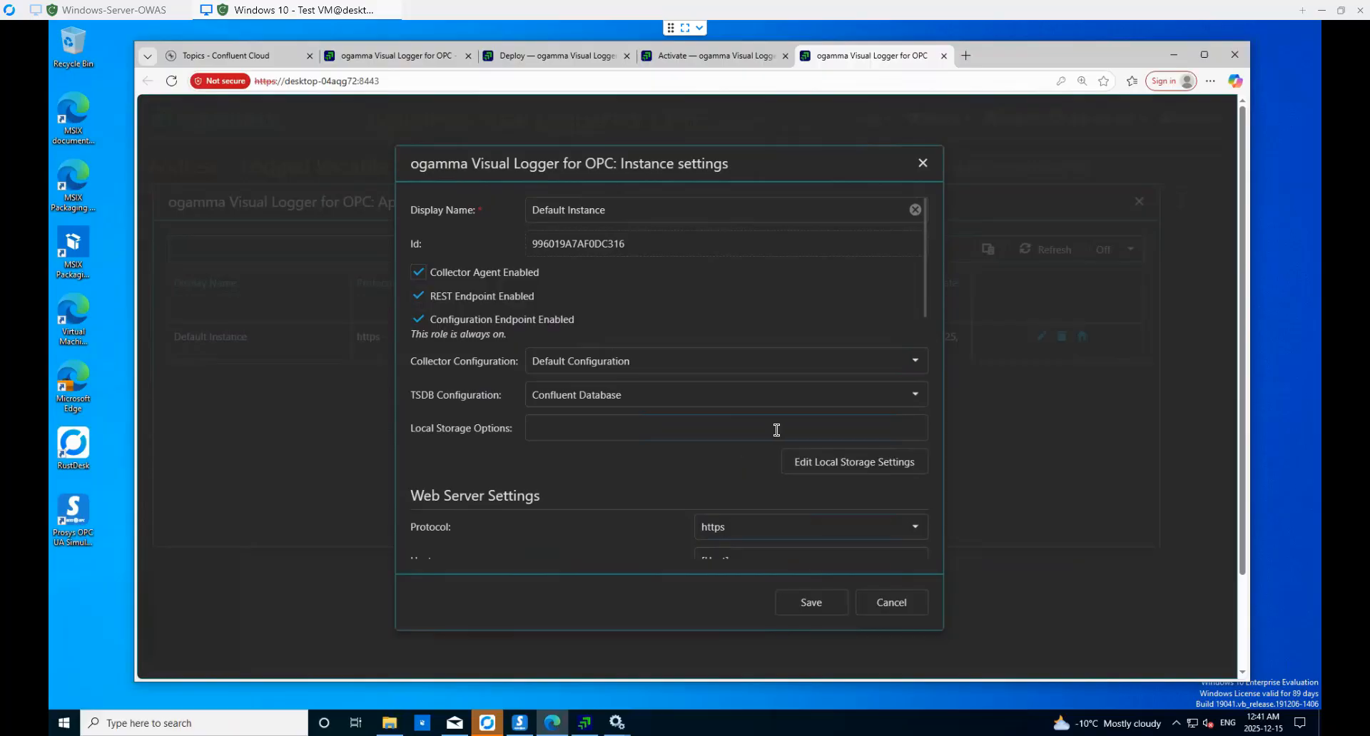
scroll(842, 353, down, 2)
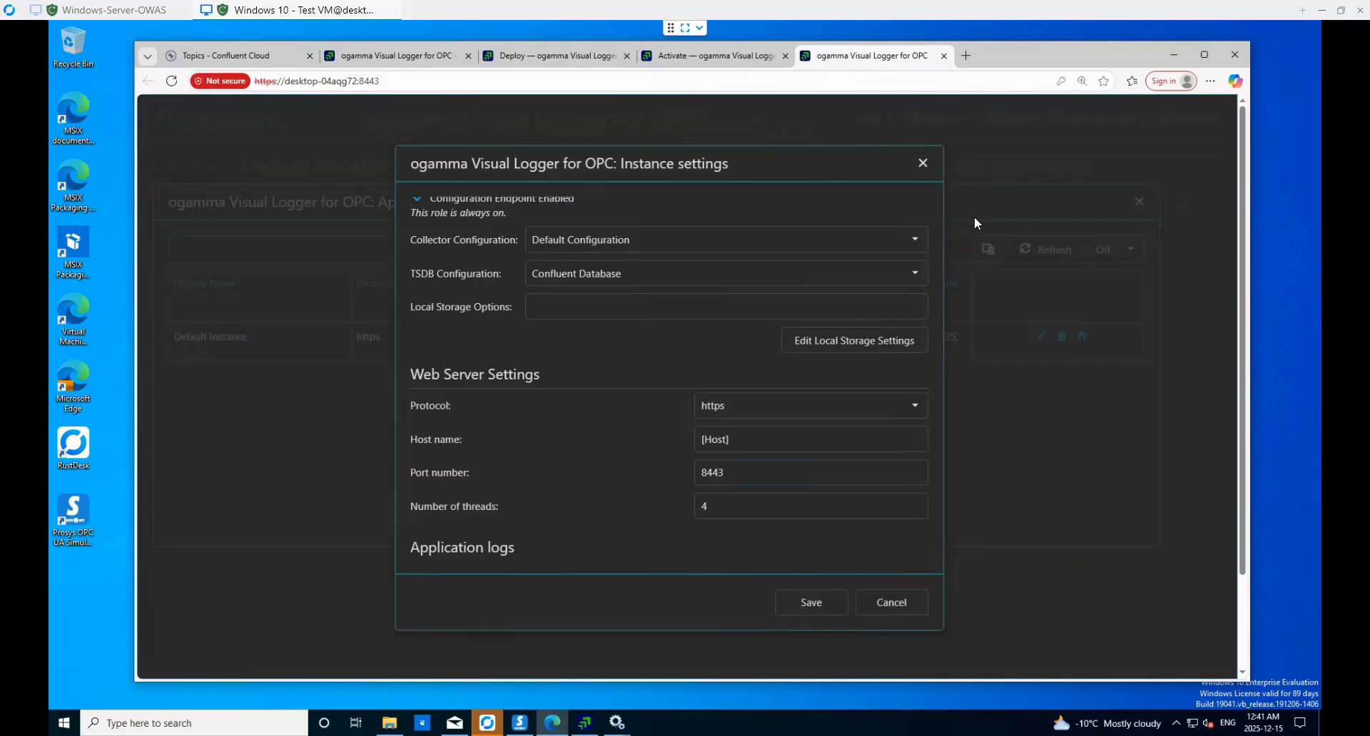
click(813, 606)
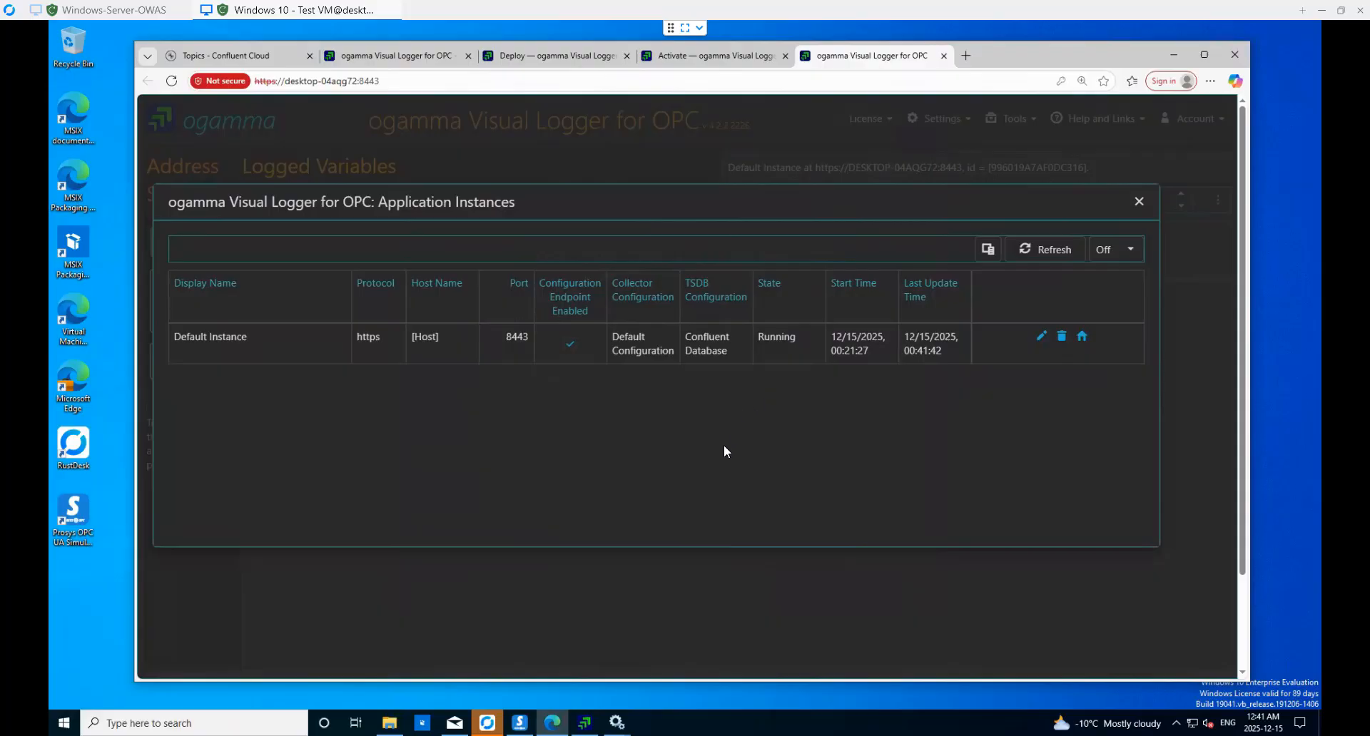
click(1140, 203)
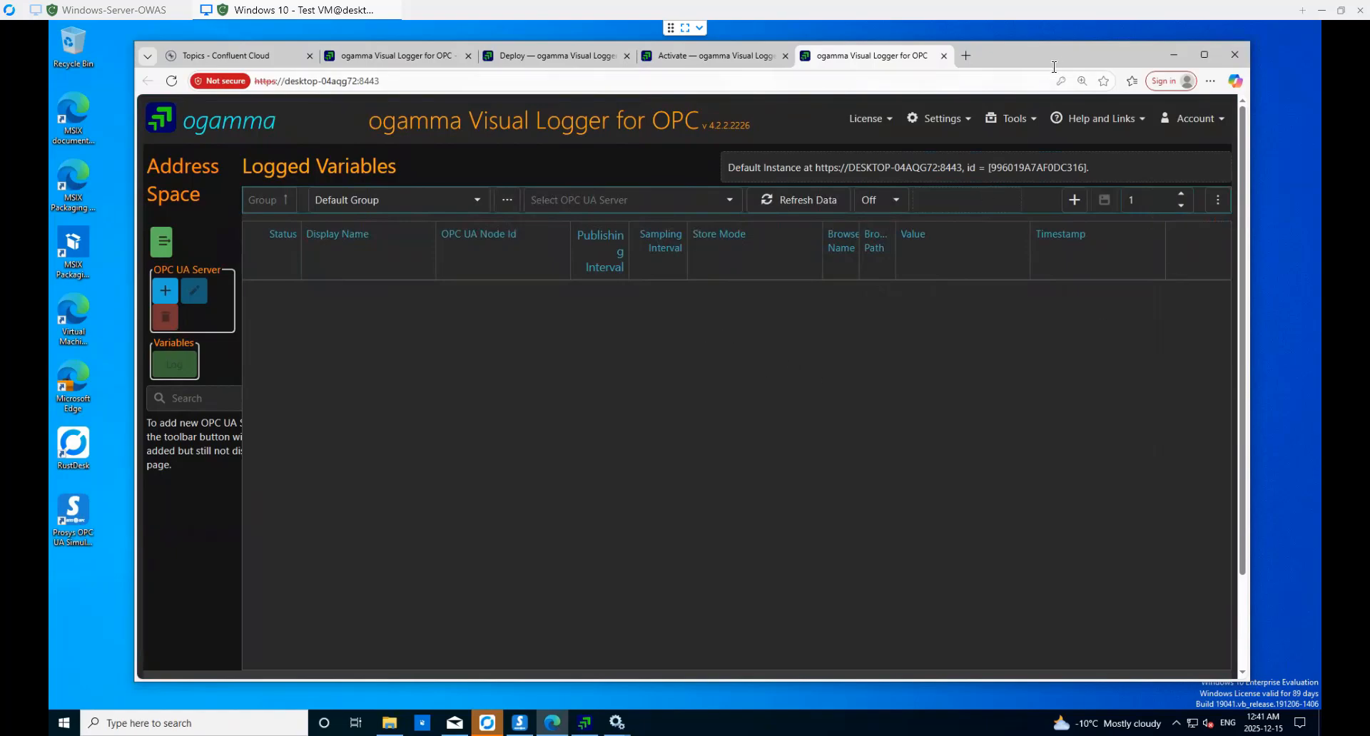
click(1196, 48)
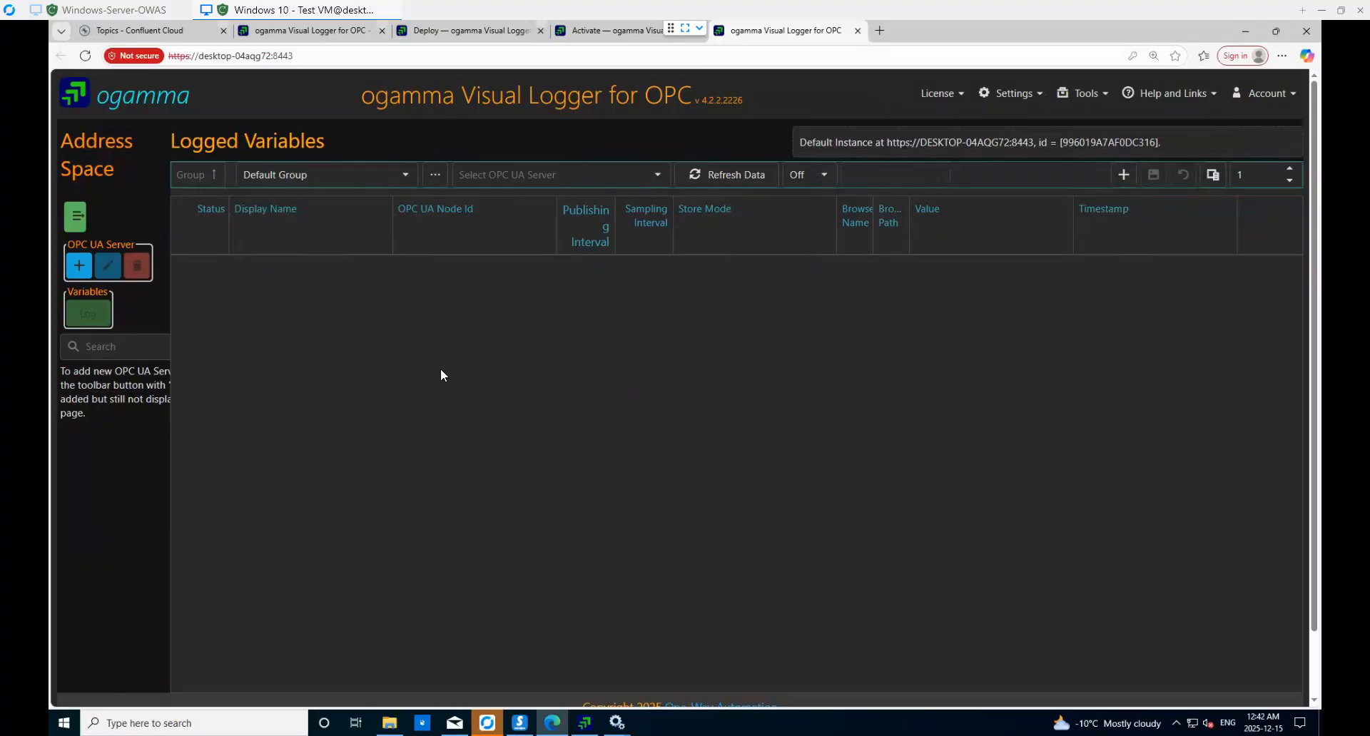
click(75, 223)
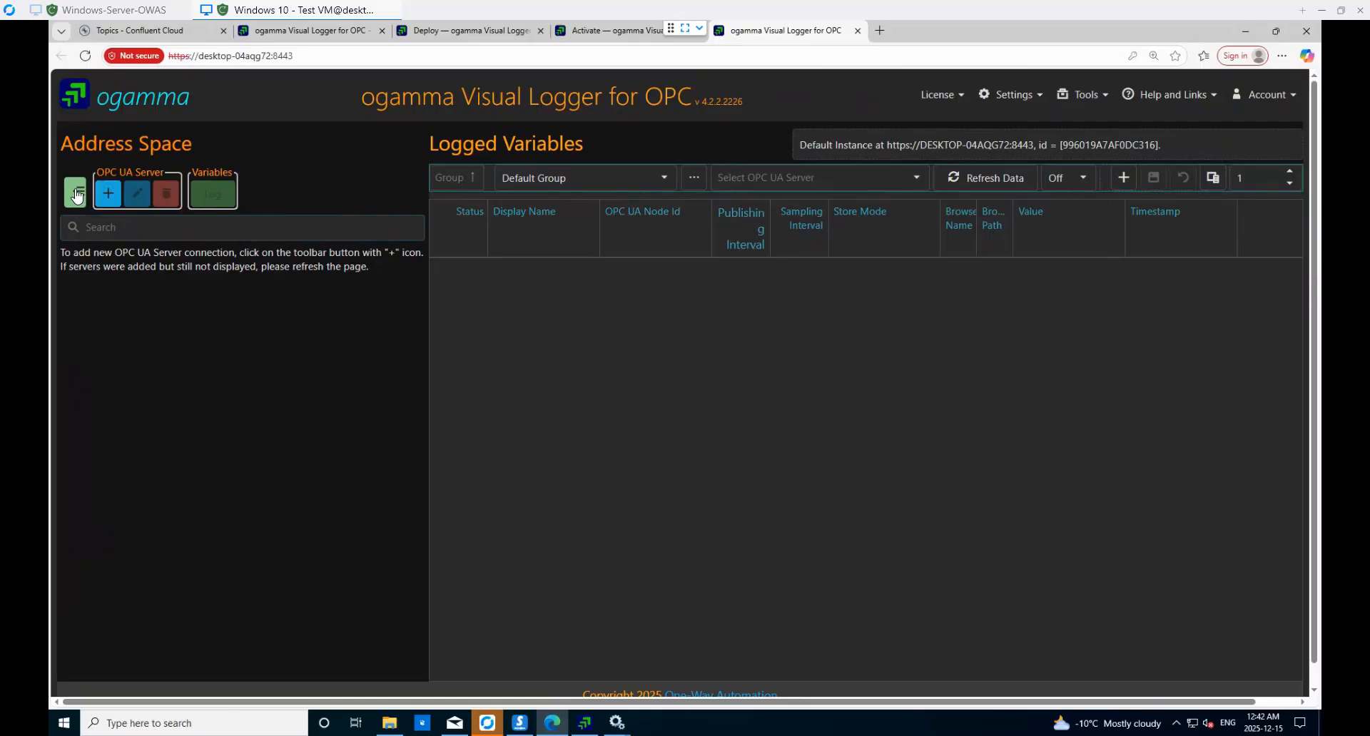
click(75, 190)
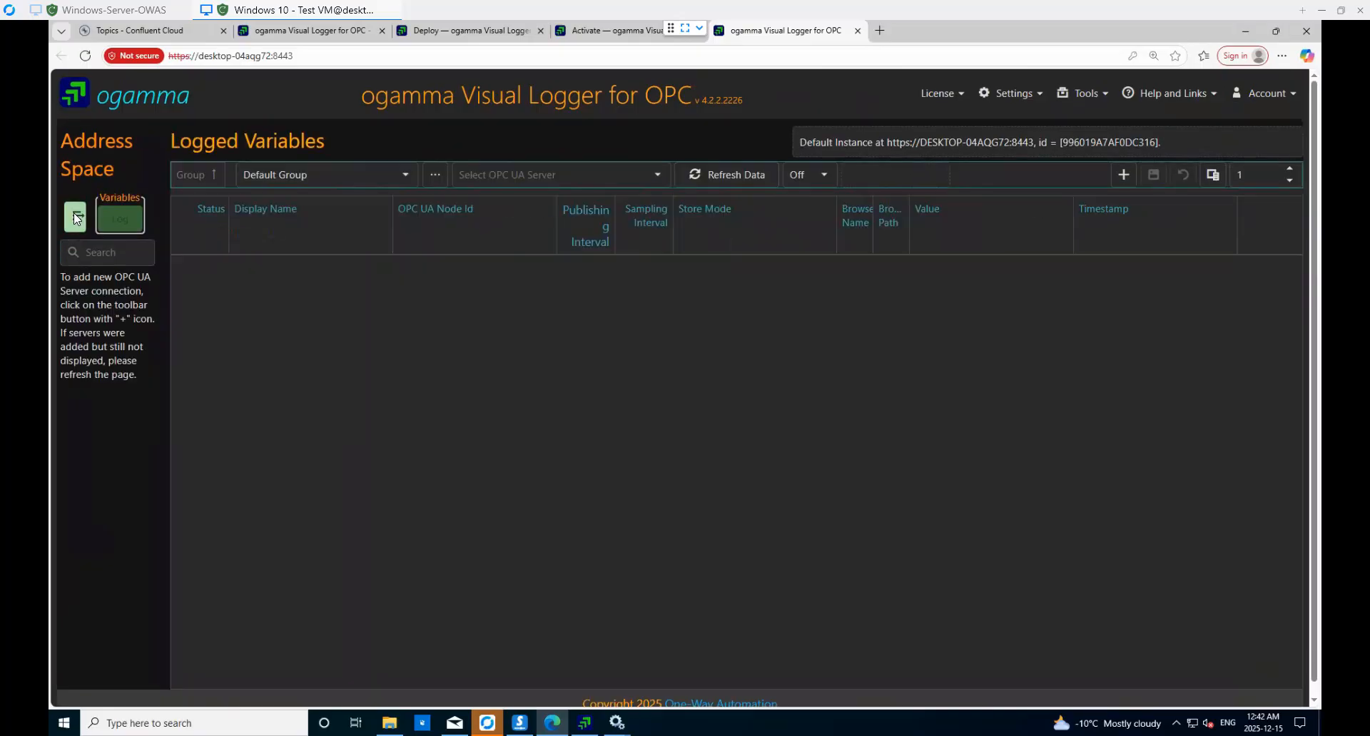
click(74, 211)
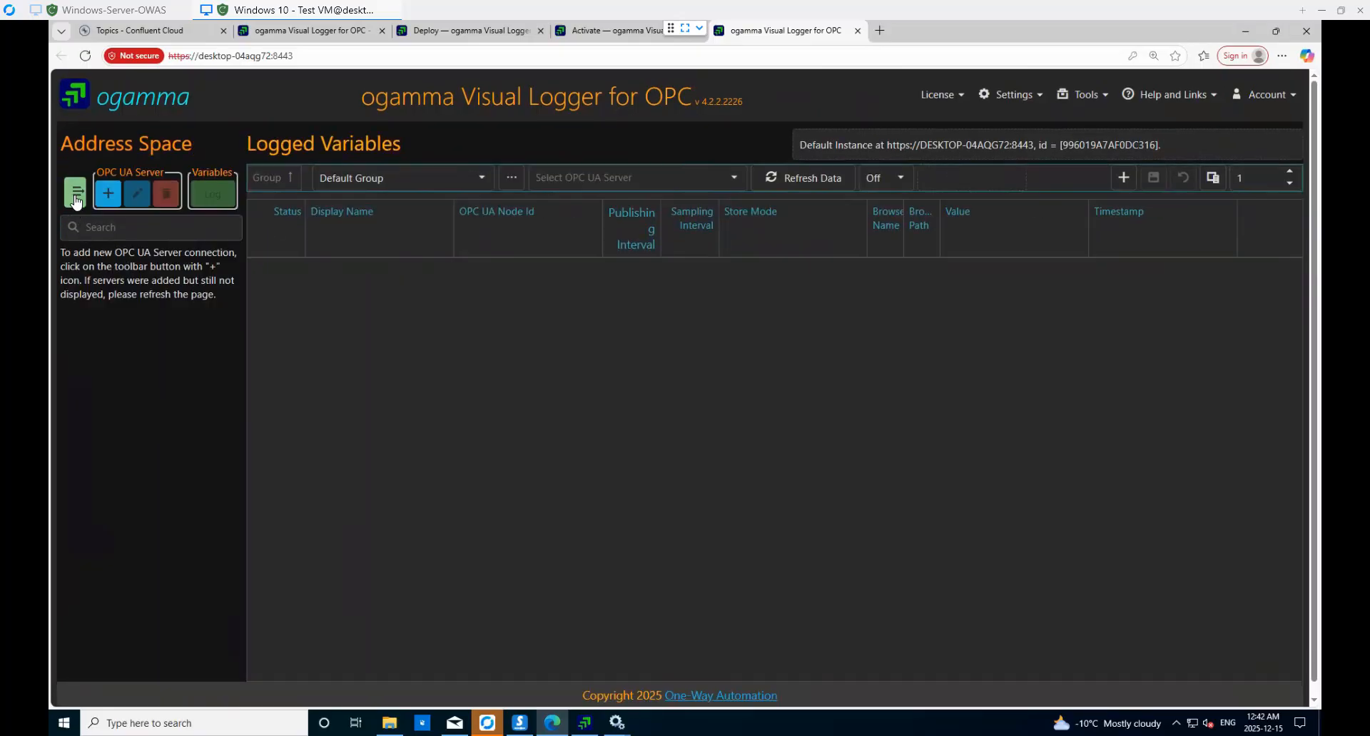
click(77, 198)
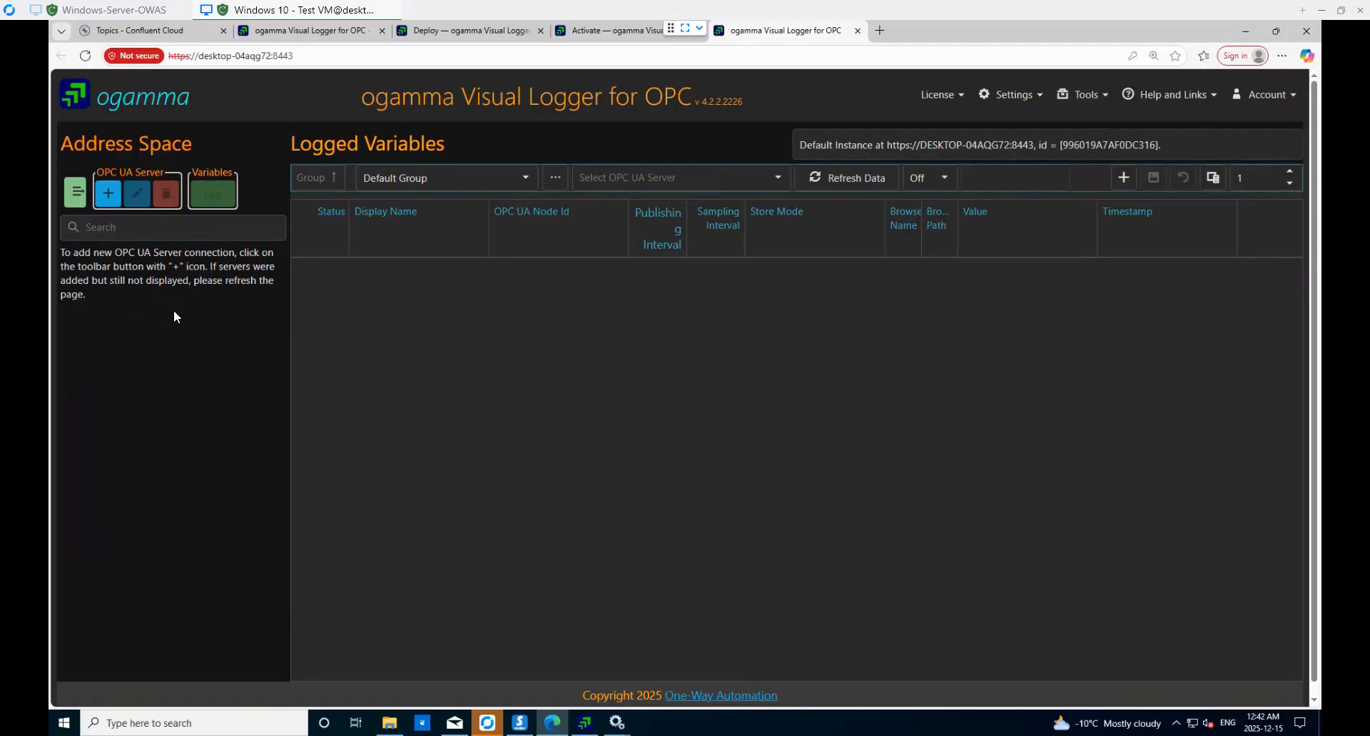
- Copy the Prosys server's UA TCP connection address and minimize the simulation server window
click(524, 727)
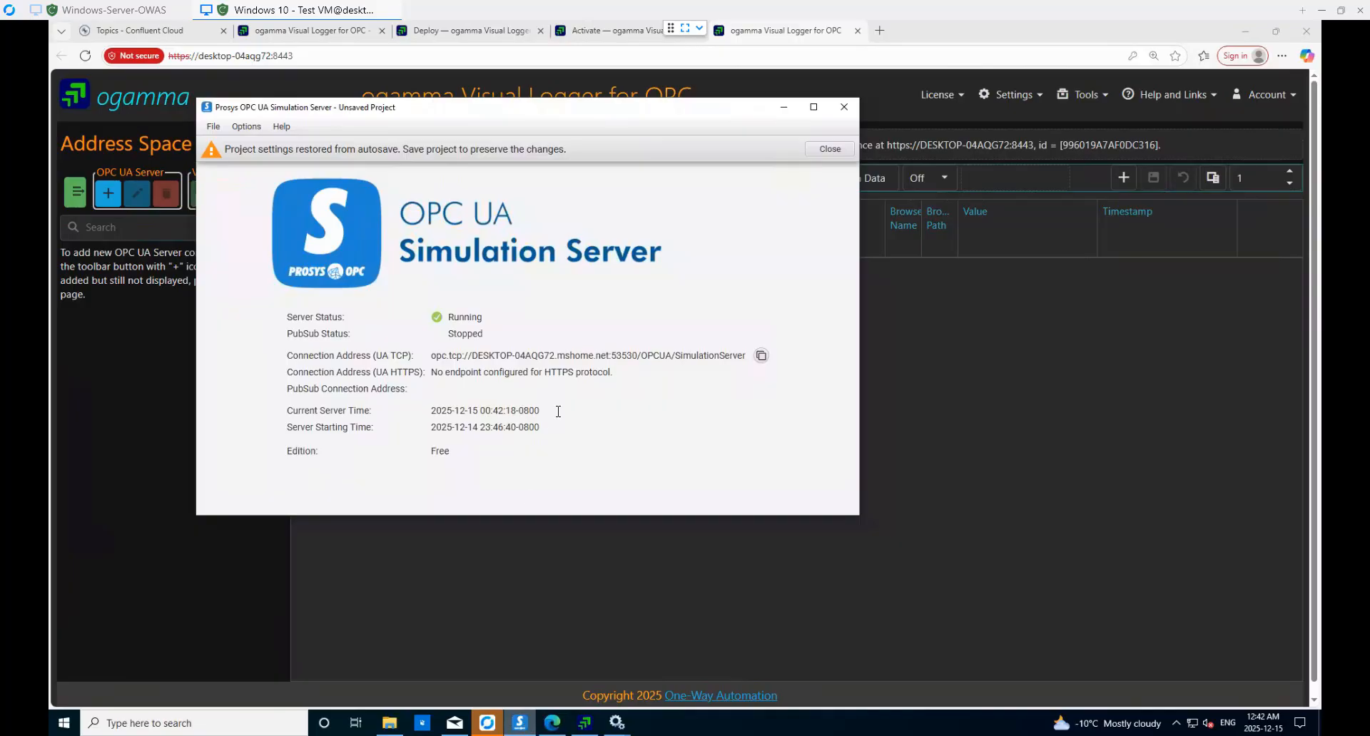
double_click(761, 356)
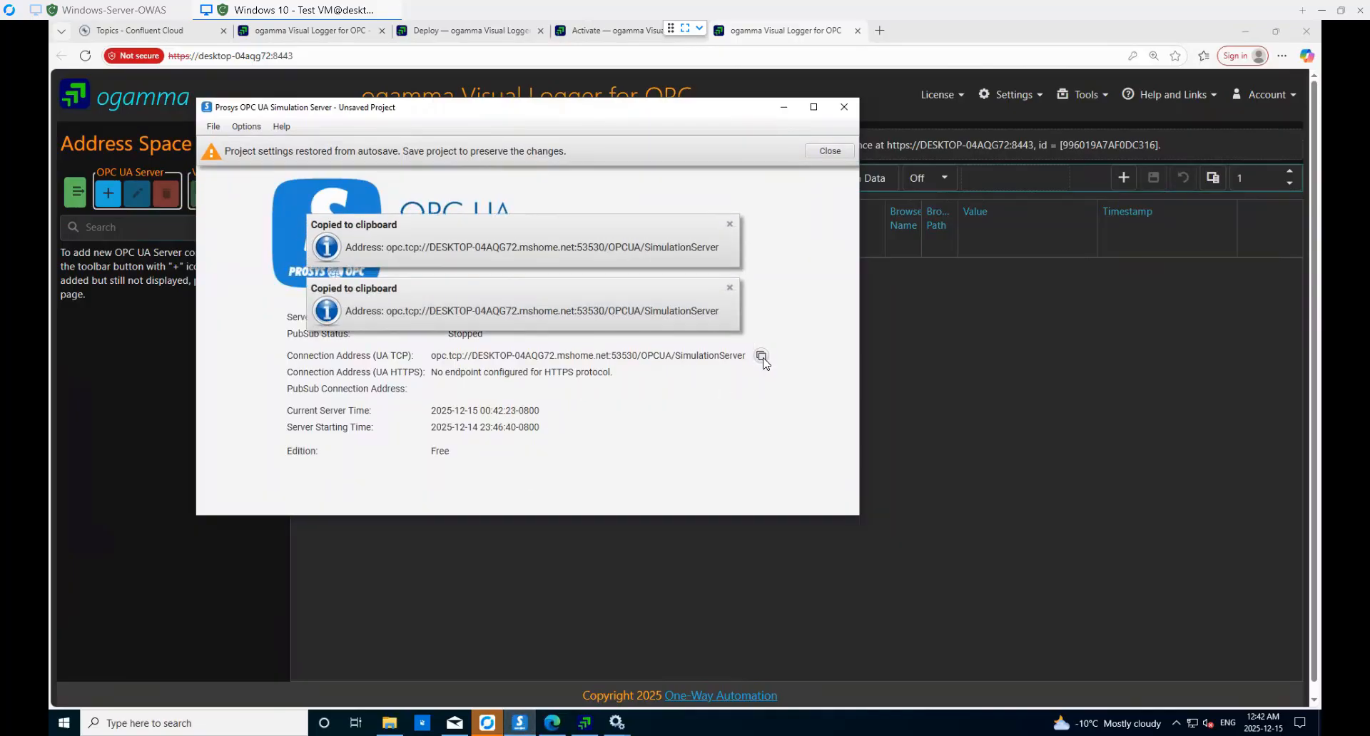
click(729, 225)
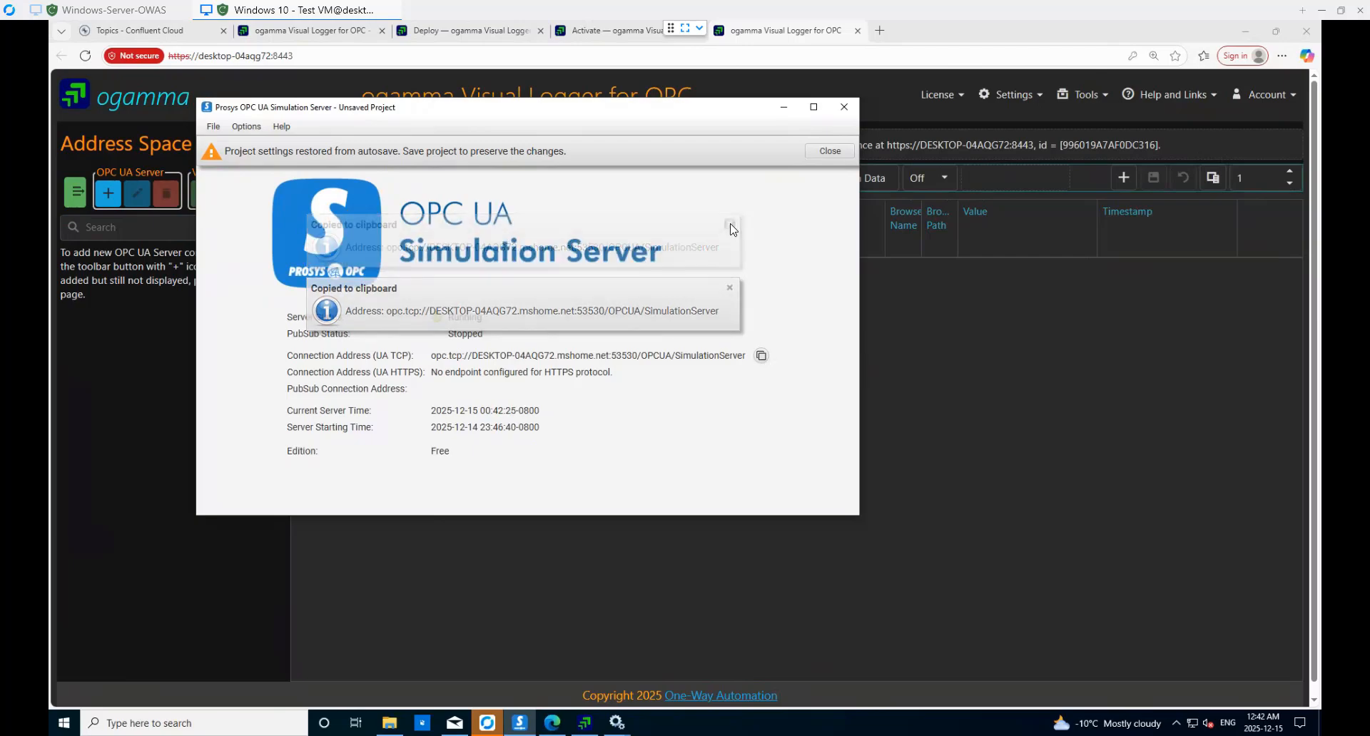
click(730, 289)
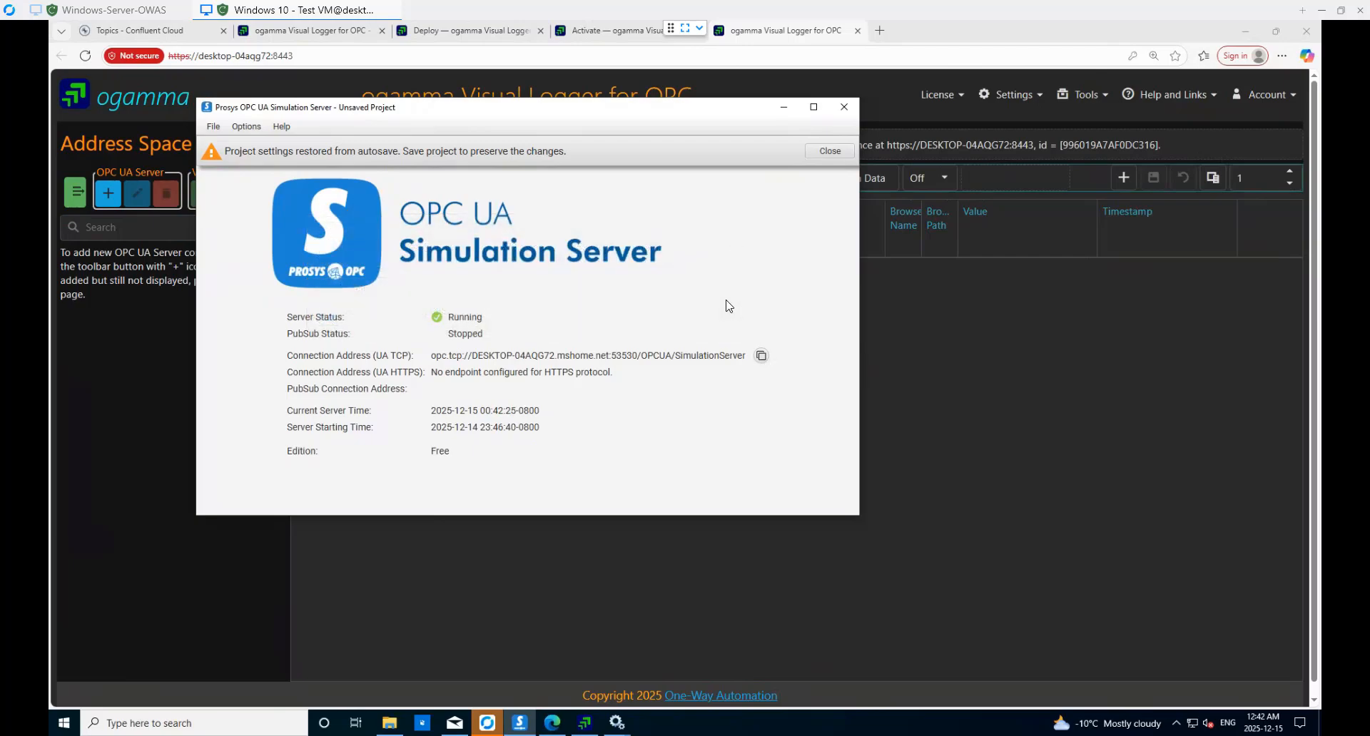
click(784, 109)
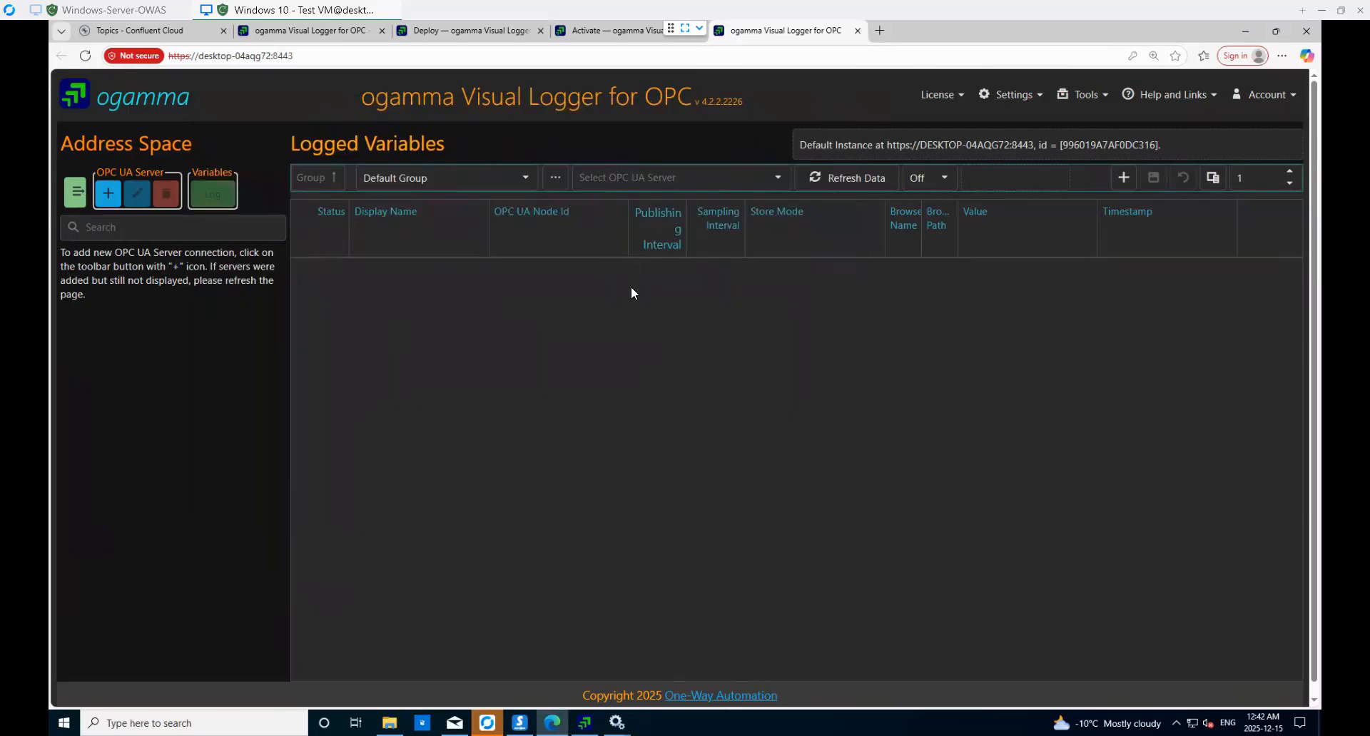
- Add a server named 'Prosys OPC UA Server' with the pasted opc.tcp endpoint URL
click(110, 201)
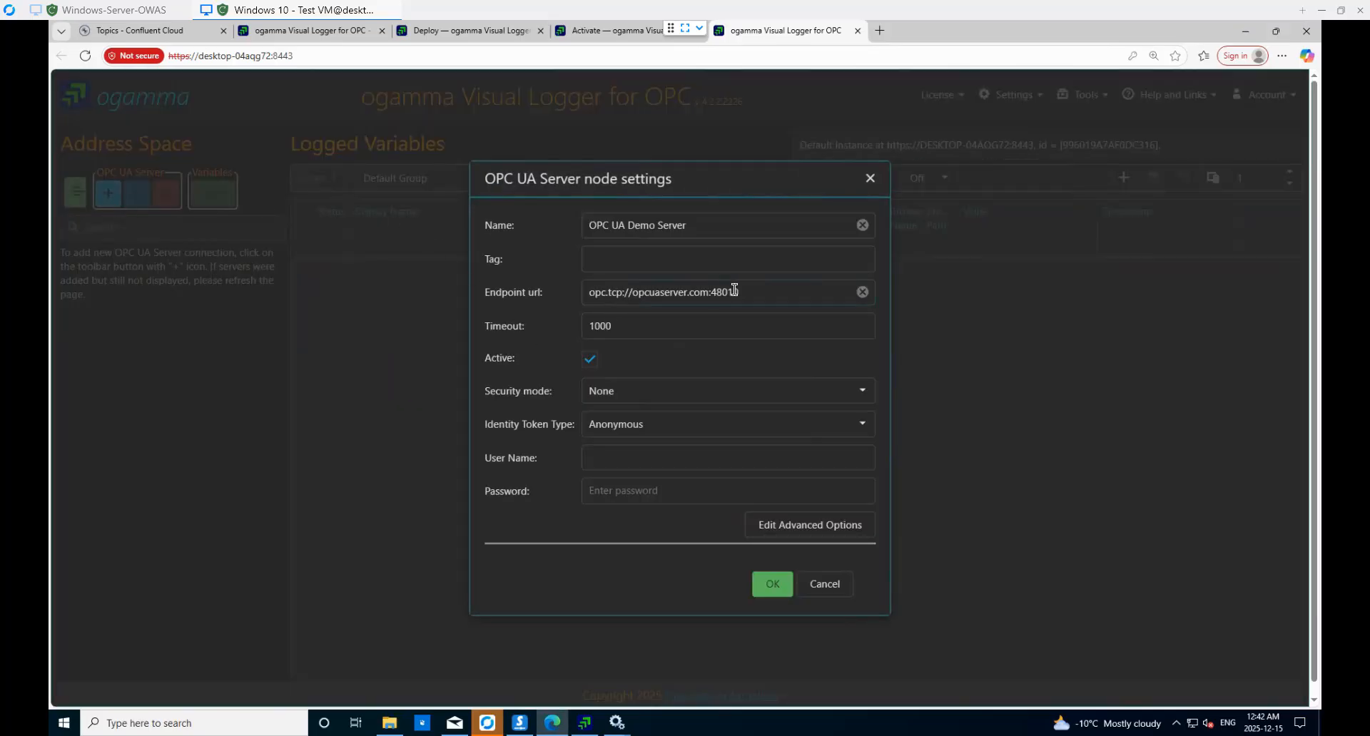
drag(747, 289, 563, 283)
key(BackSpace)
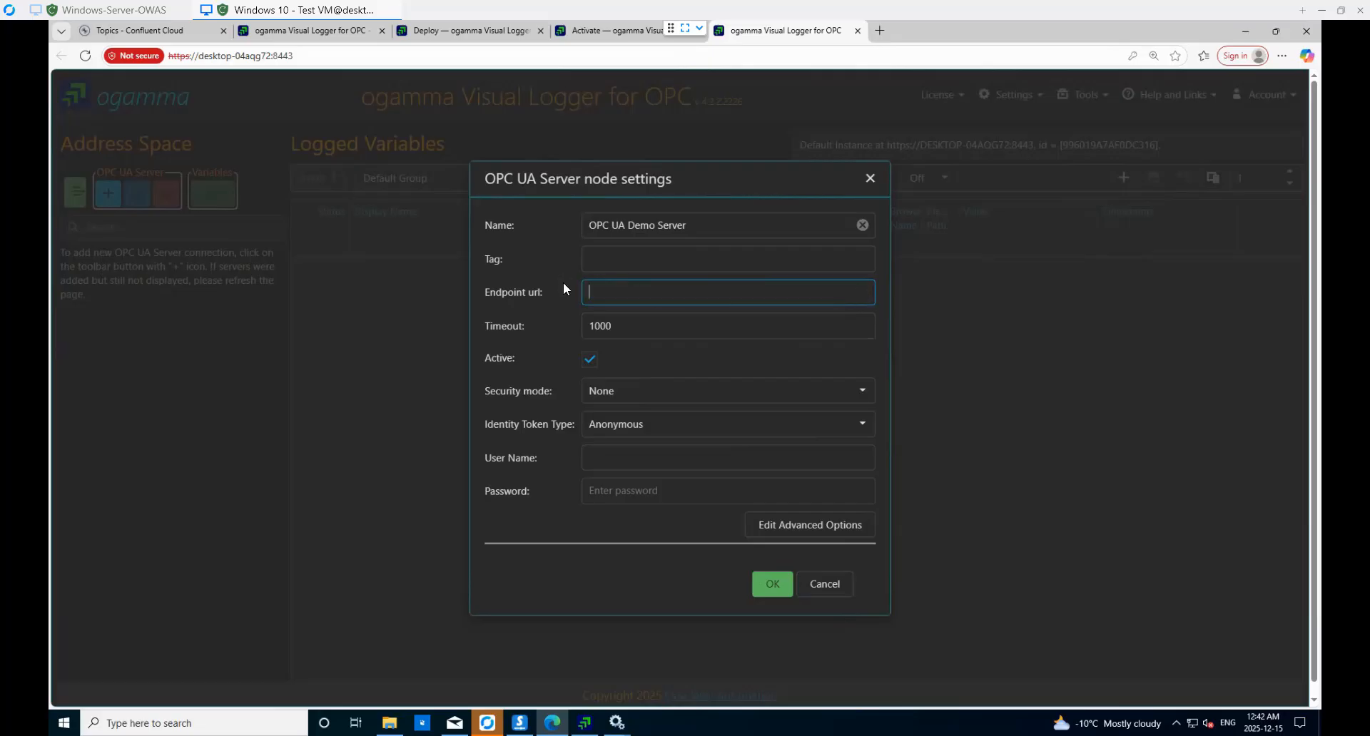
key(ctrl+v)
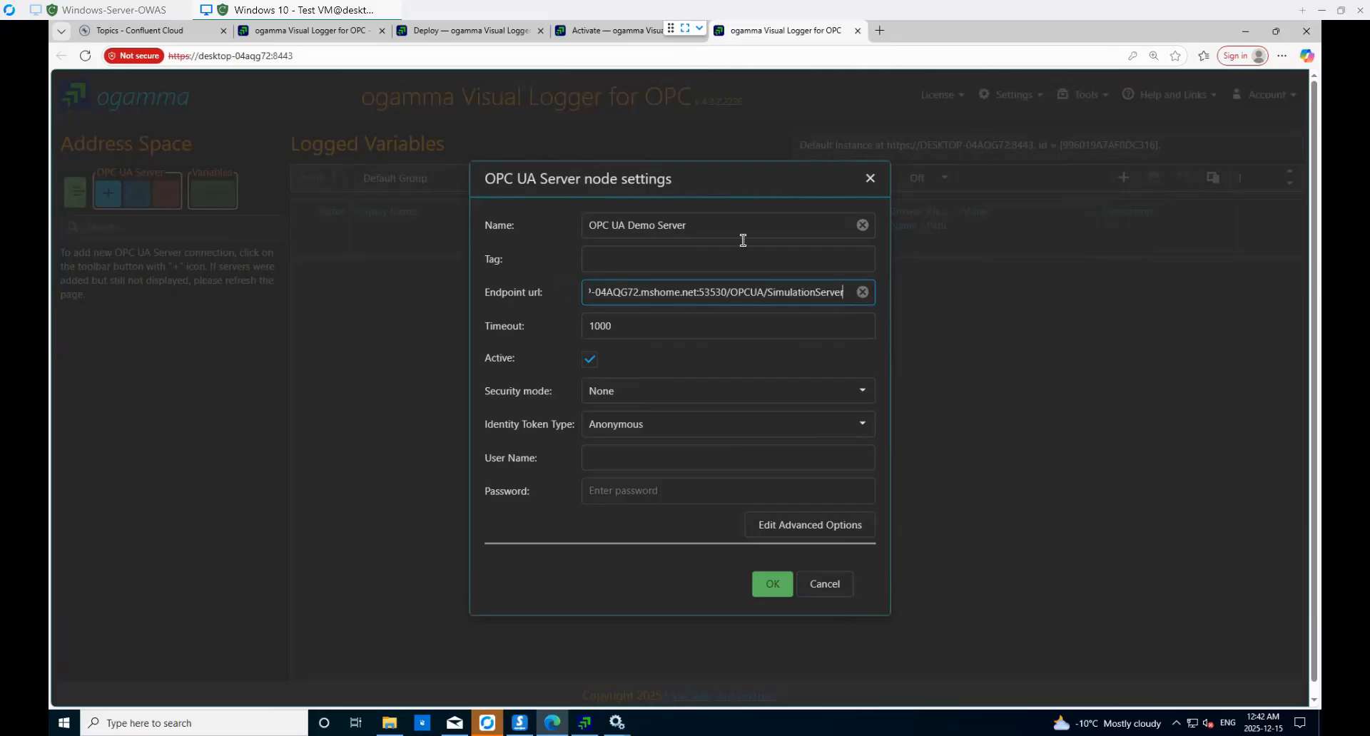
drag(702, 226, 546, 228)
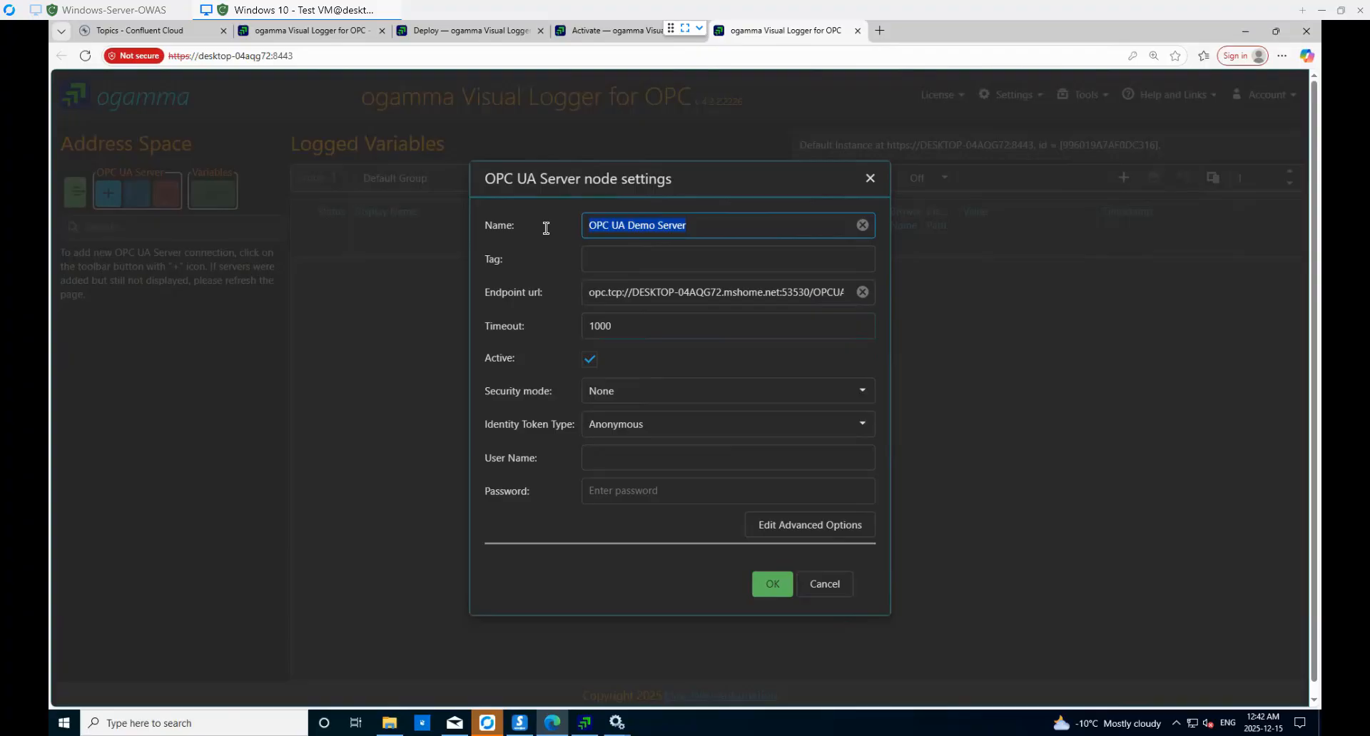
text(Prosy)
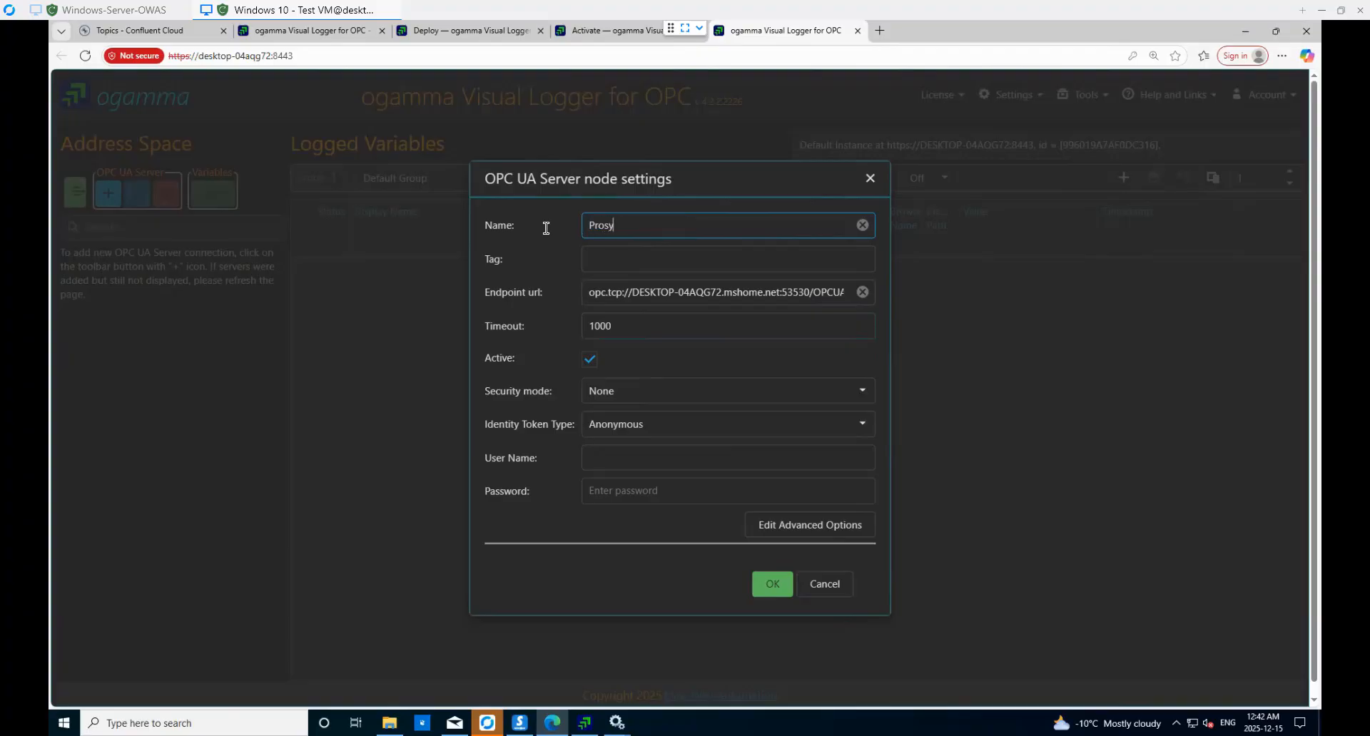
text(s OPC UA Server)
click(649, 251)
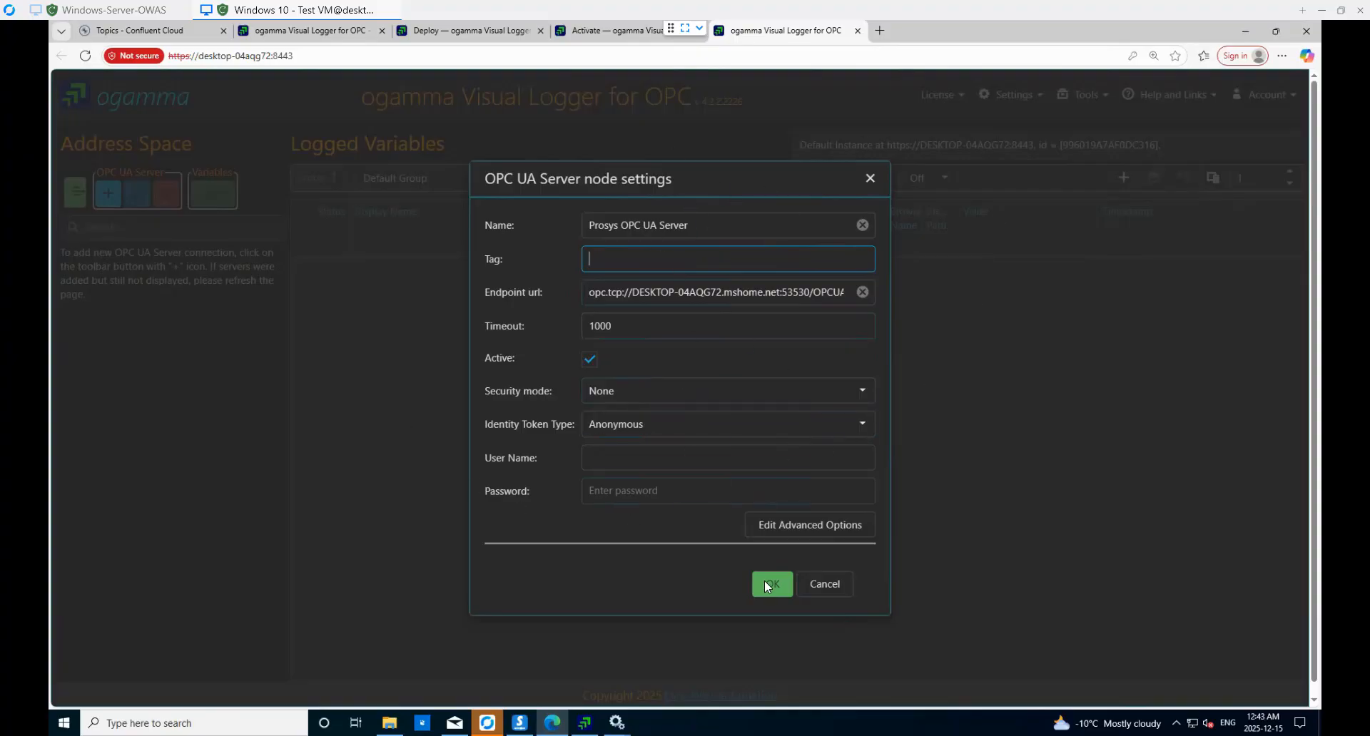
- Turn on readTypeDefinitionsOnConnect and readXmlTypeDictionaryOnConnect in Advanced Options and confirm
click(827, 530)
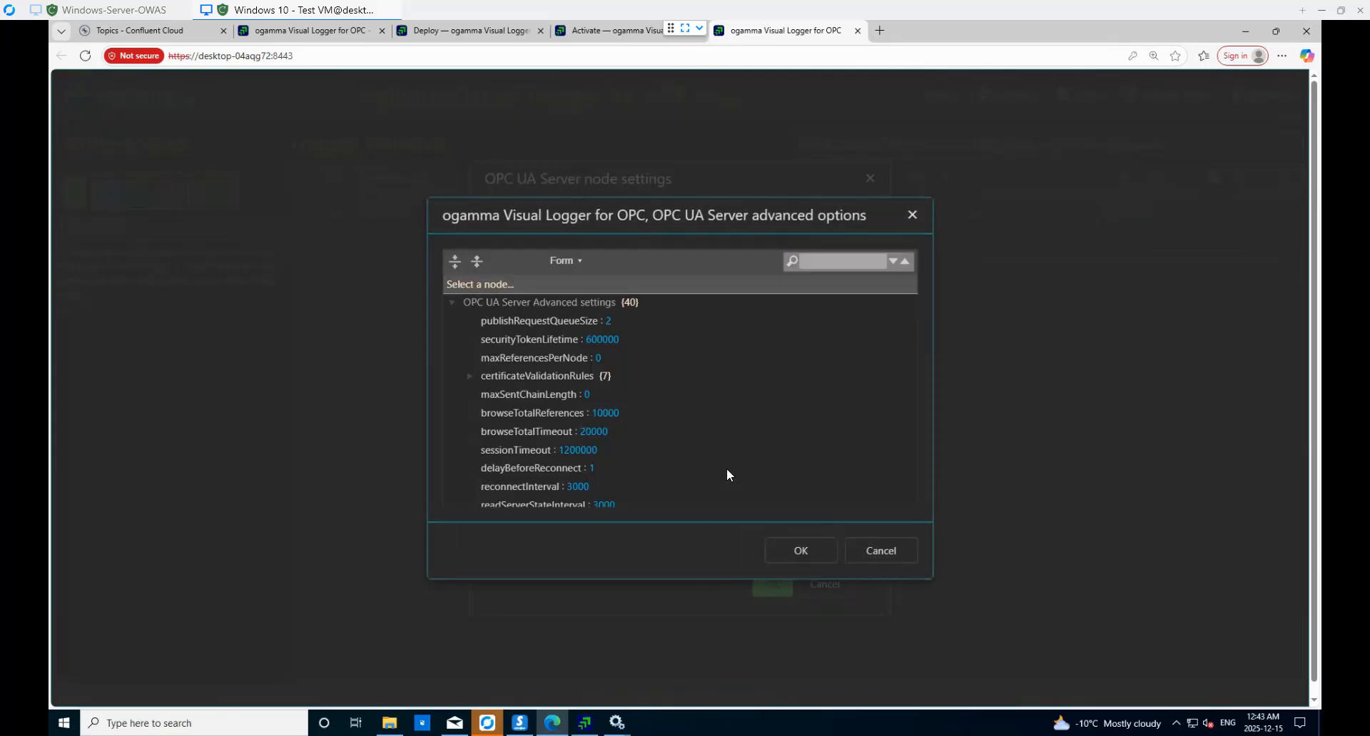
scroll(642, 429, down, 5)
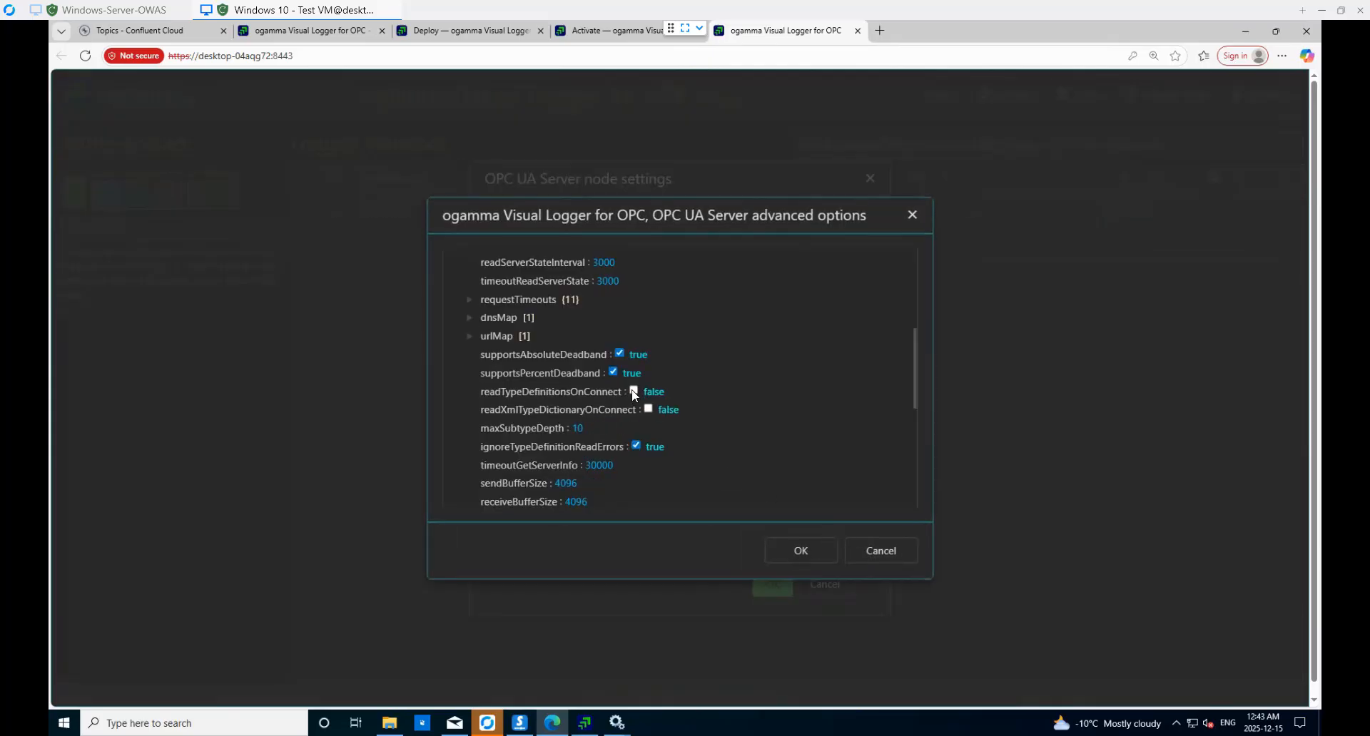
click(633, 391)
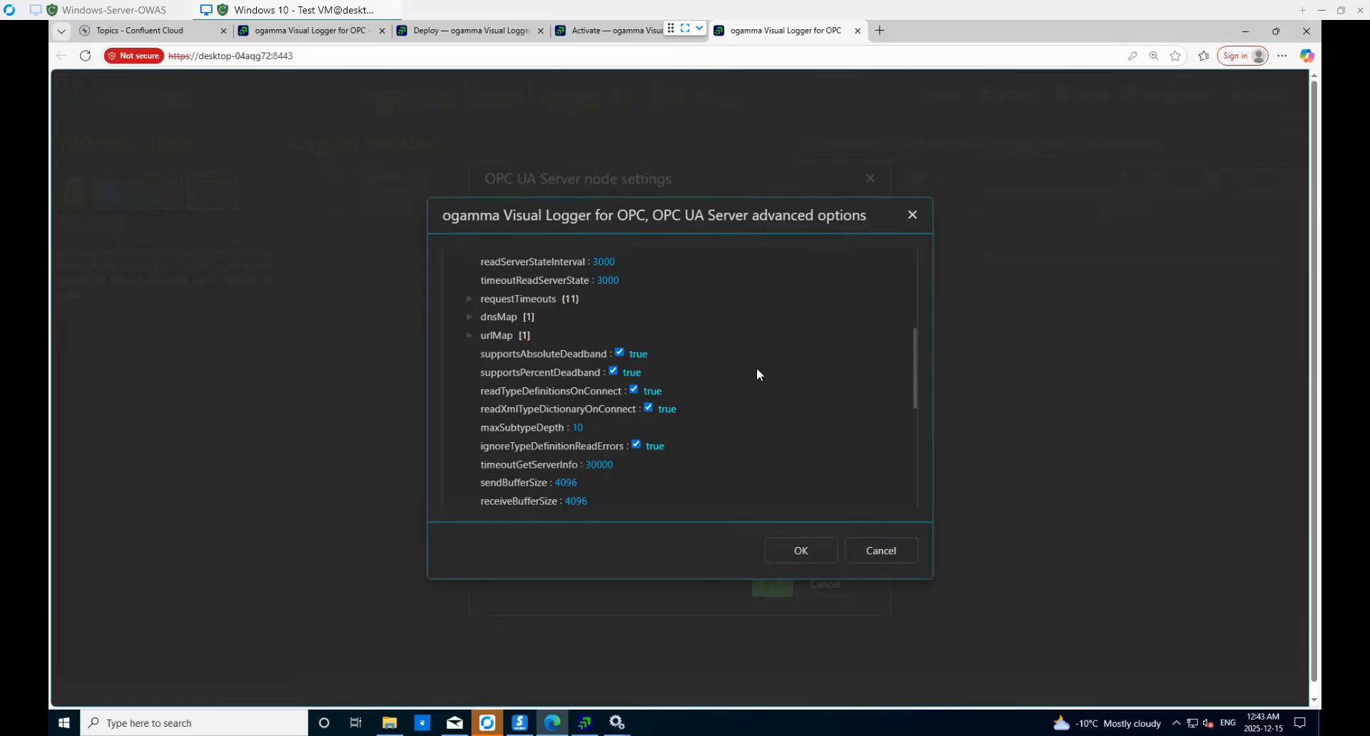
scroll(751, 372, up, 2)
scroll(768, 386, up, 2)
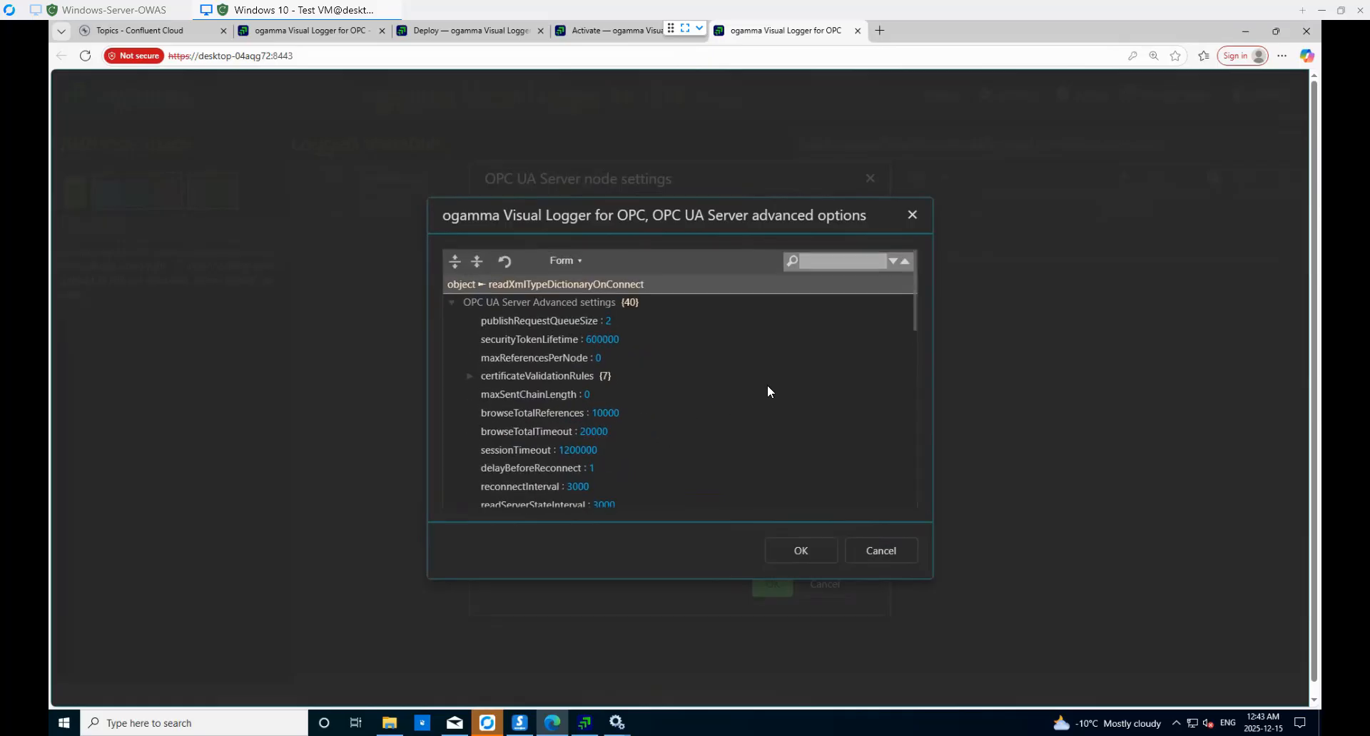
scroll(768, 387, down, 2)
scroll(772, 394, down, 4)
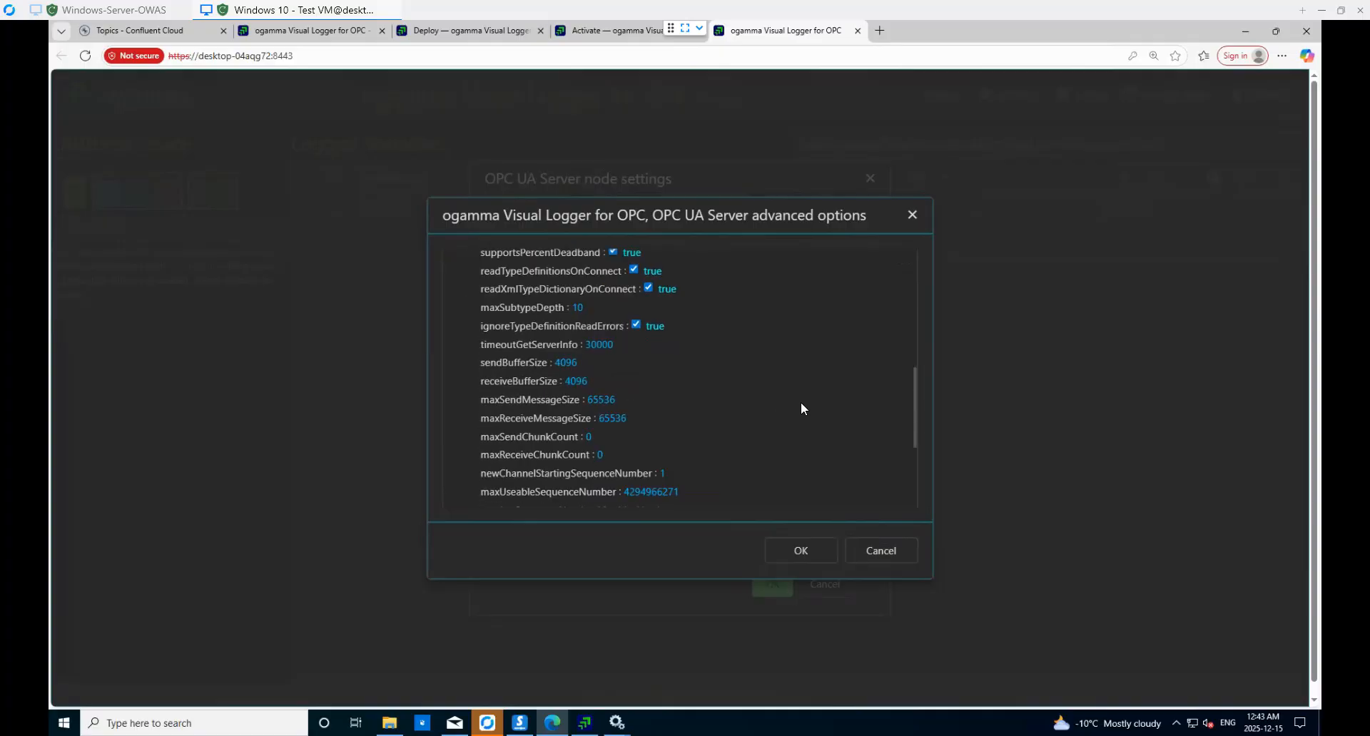
click(810, 556)
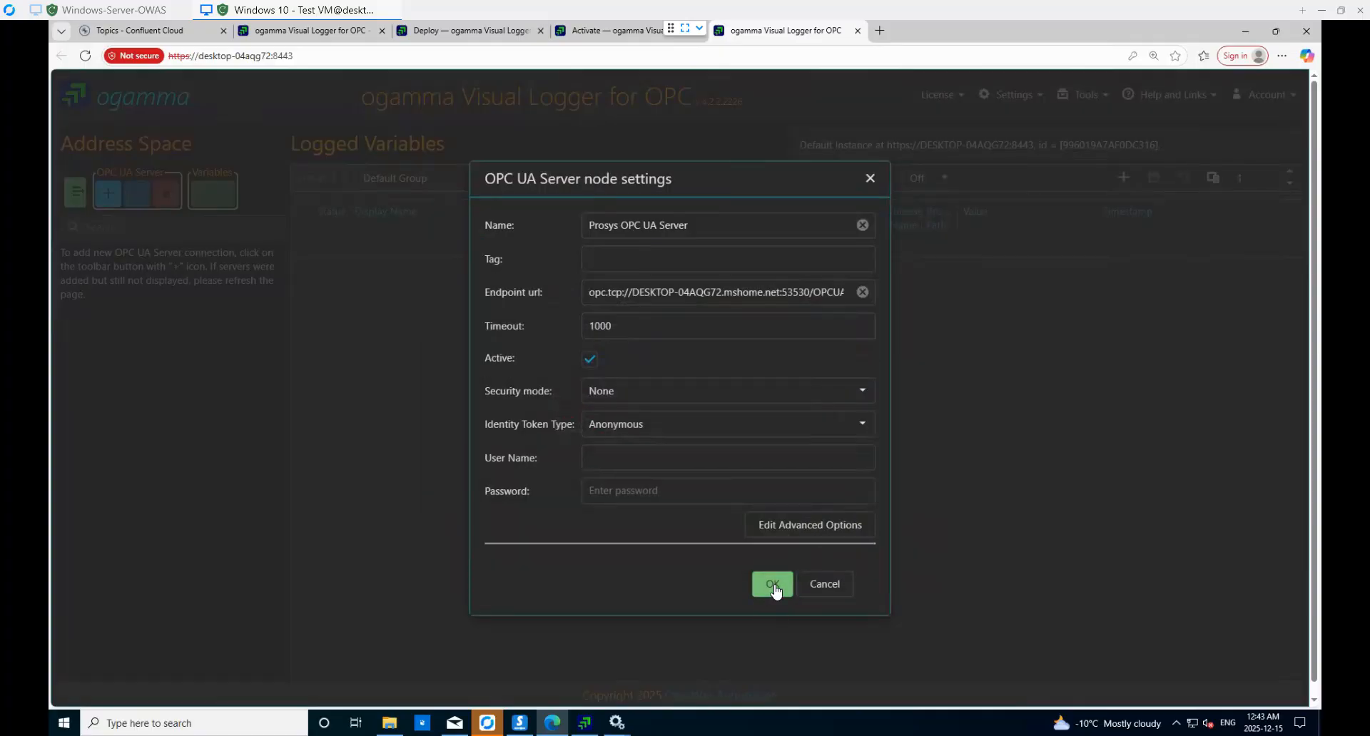
- Save the Prosys server connection and expand its Objects > Simulation folder
click(773, 585)
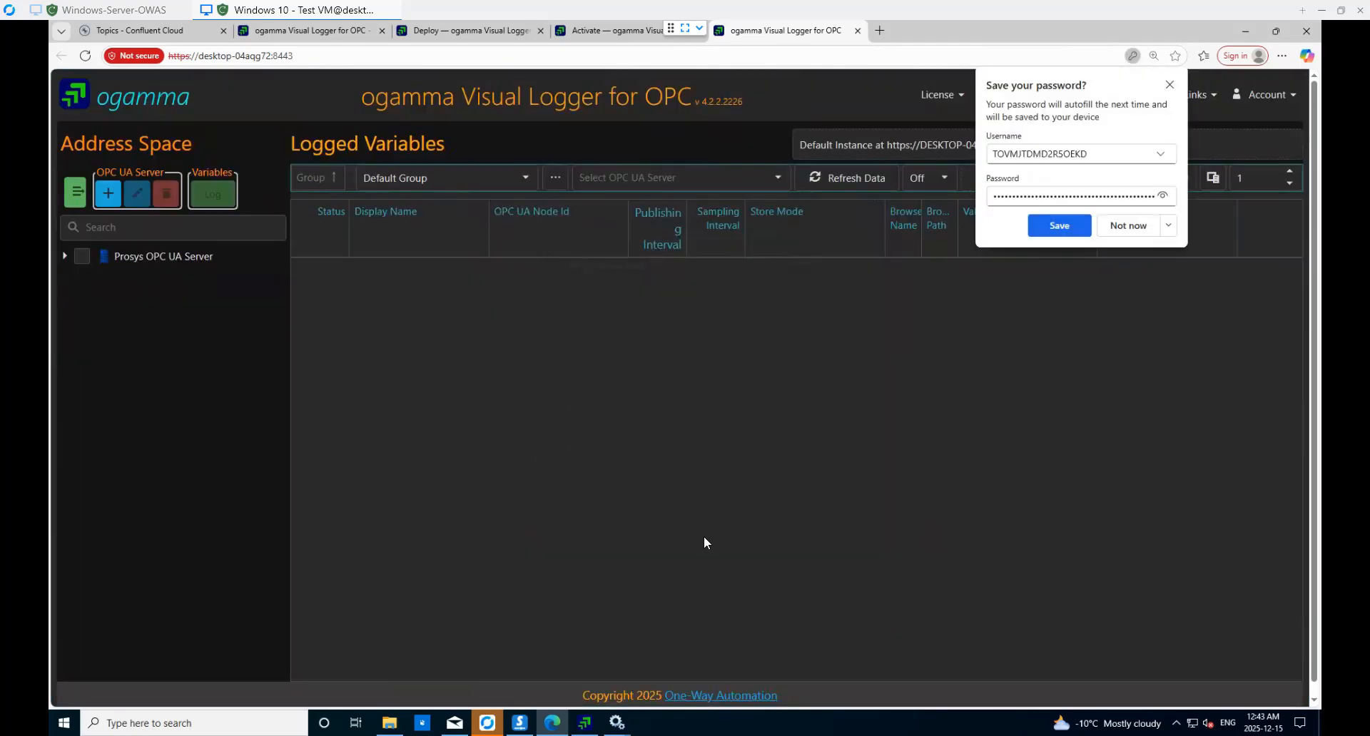
click(64, 255)
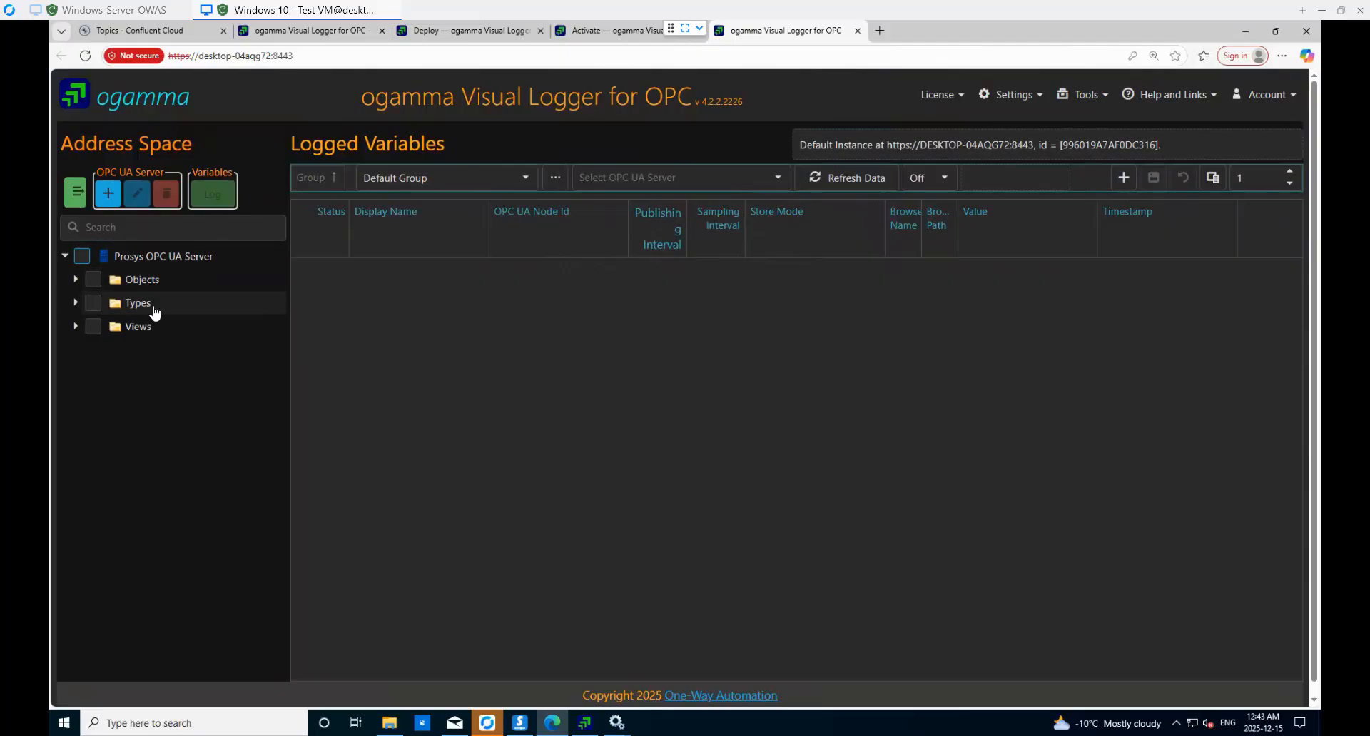
click(77, 280)
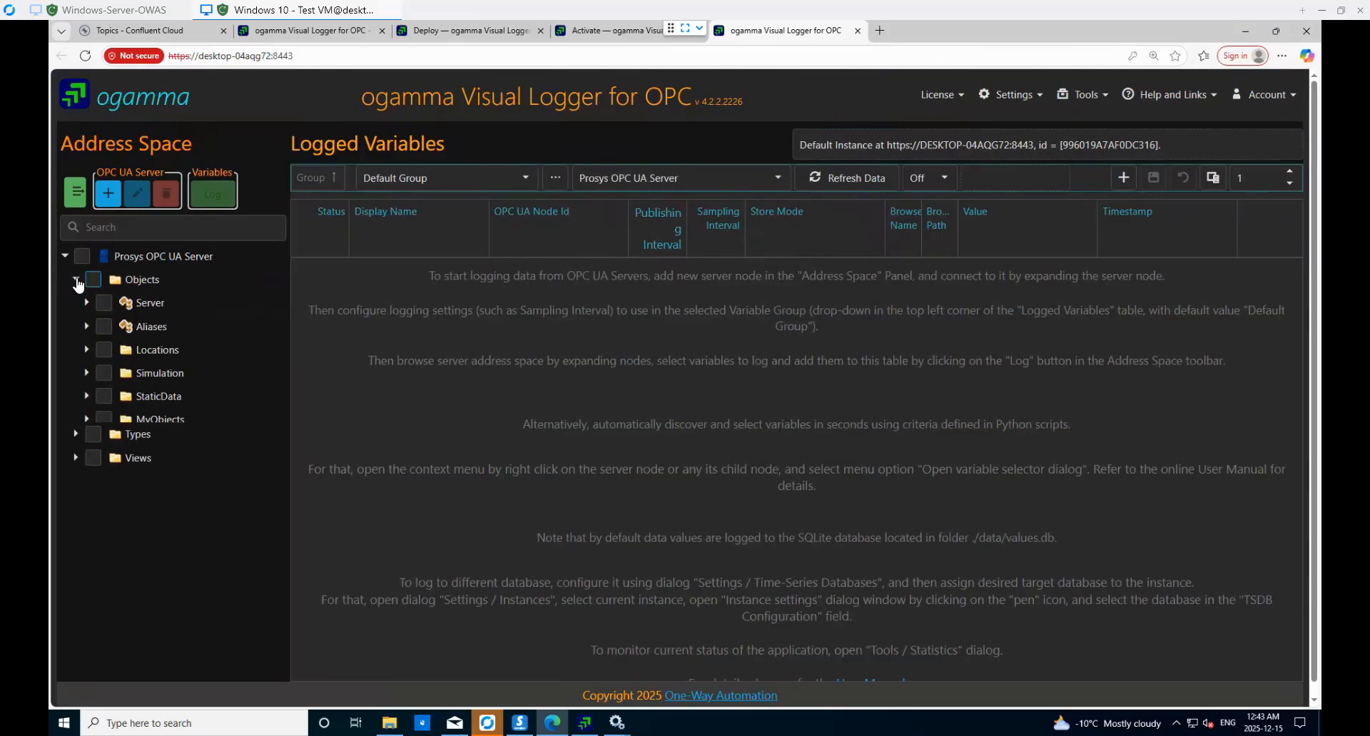
click(86, 373)
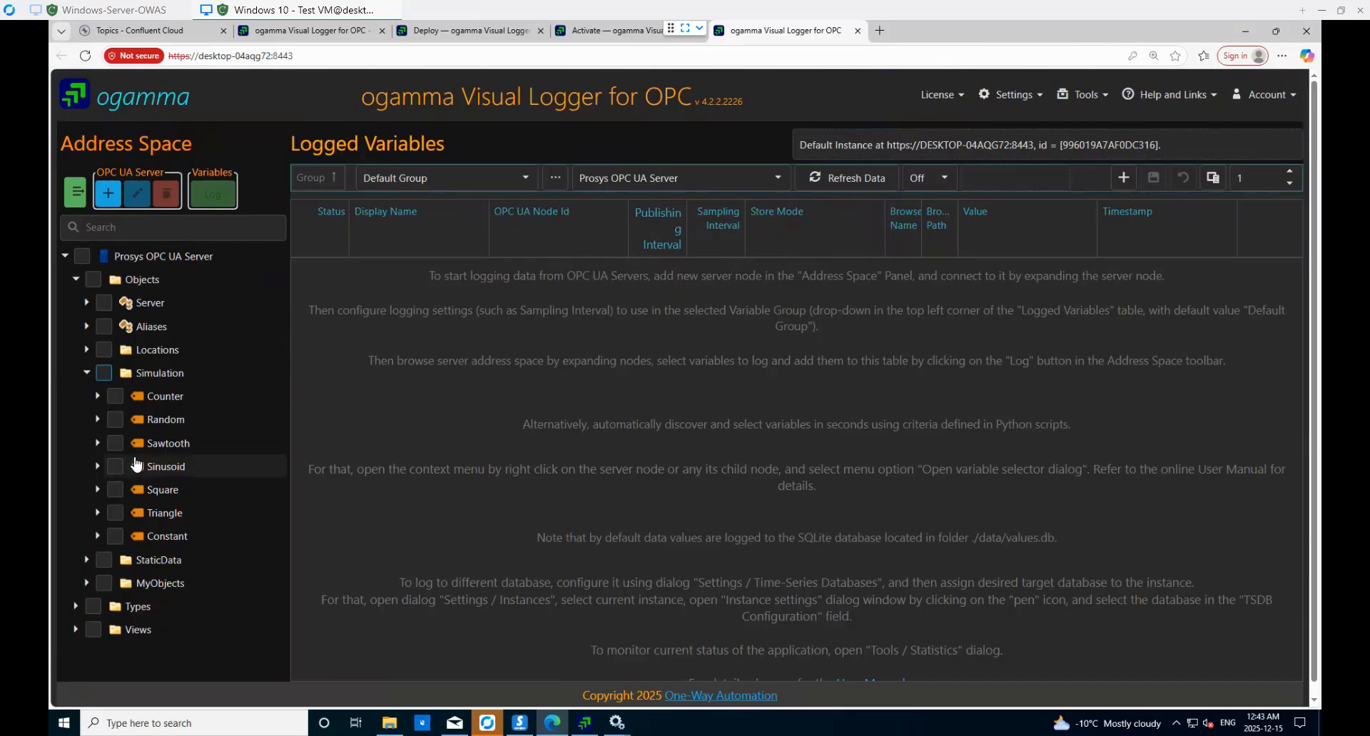
- Check the Simulation variables Counter through Constant plus Server's ServerStatus for logging
click(116, 398)
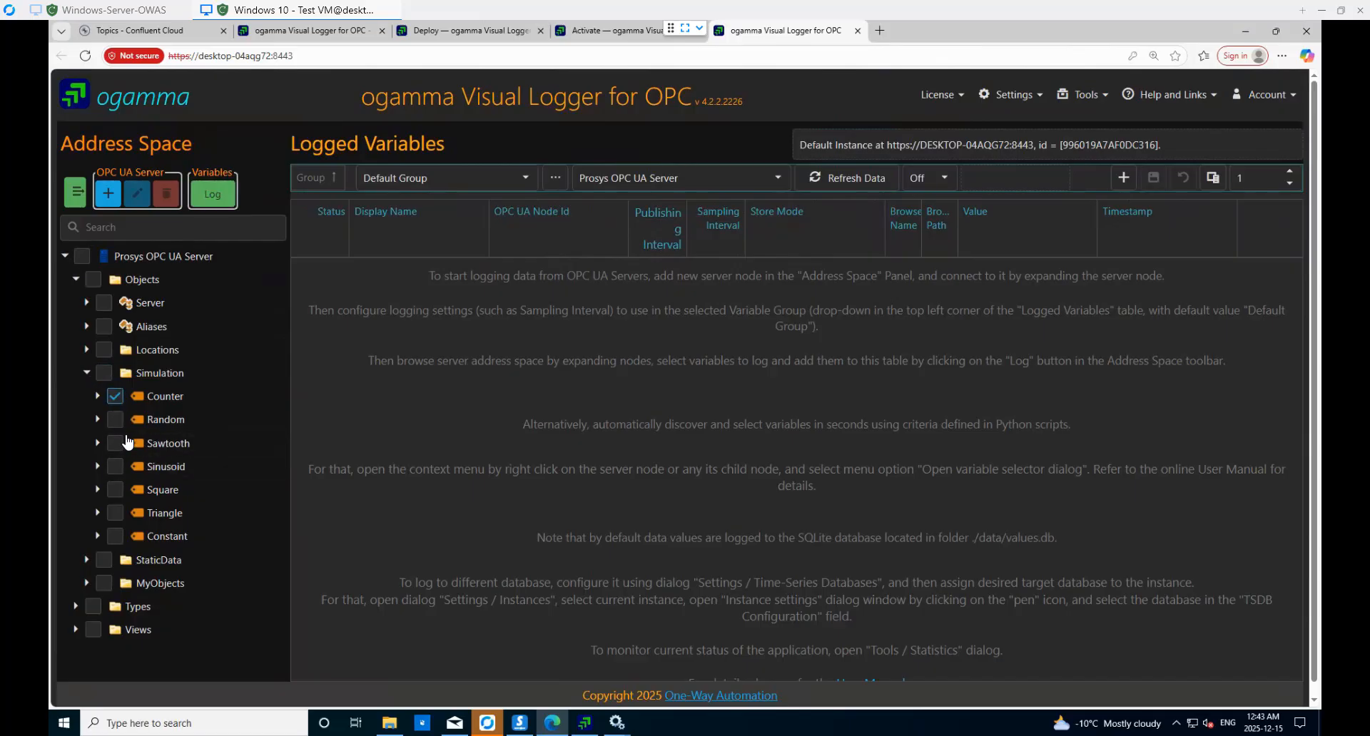
shift+click(117, 542)
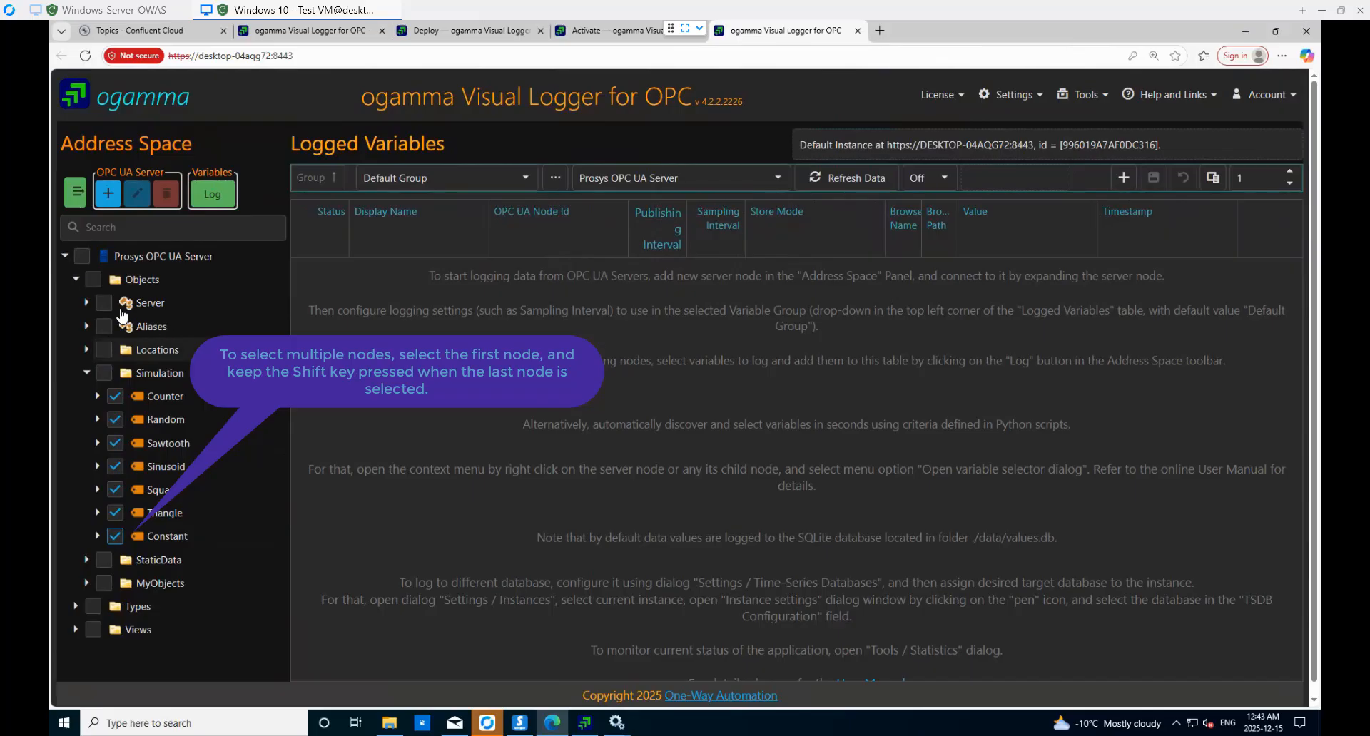
click(86, 302)
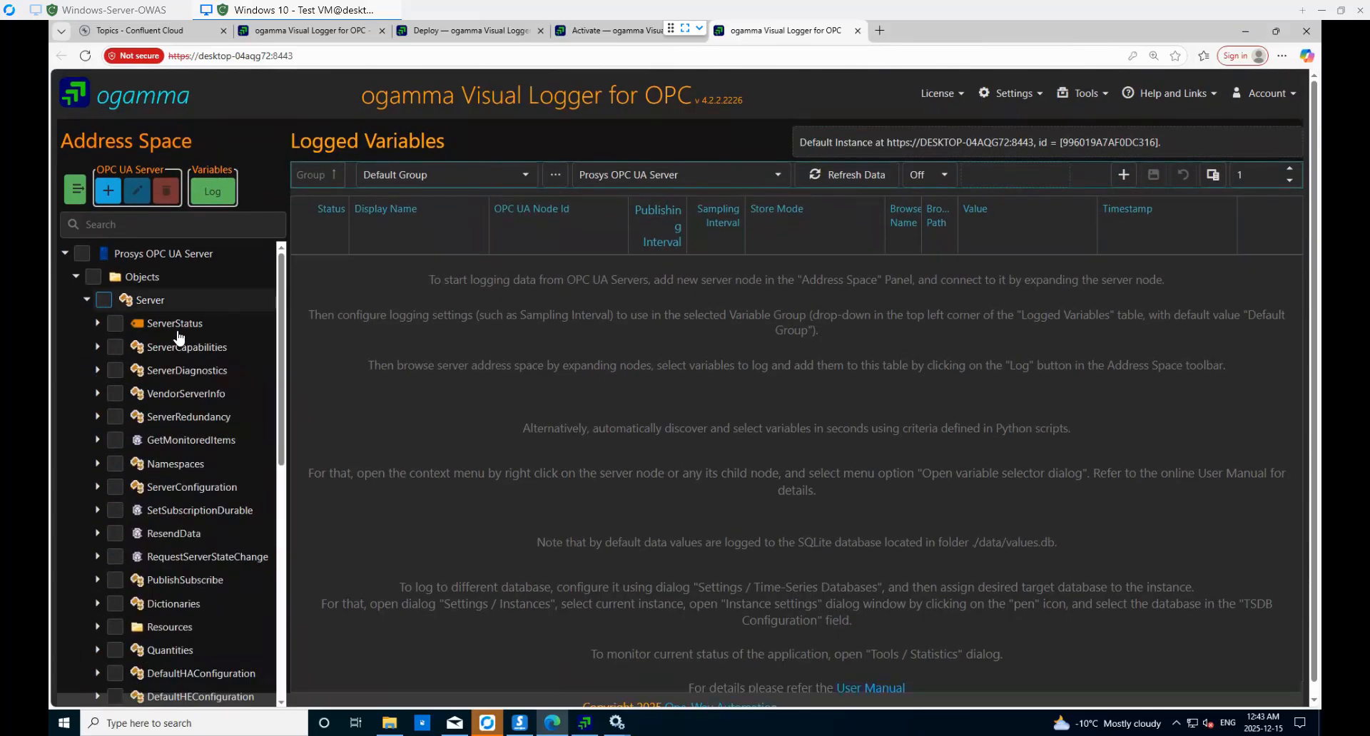
click(115, 323)
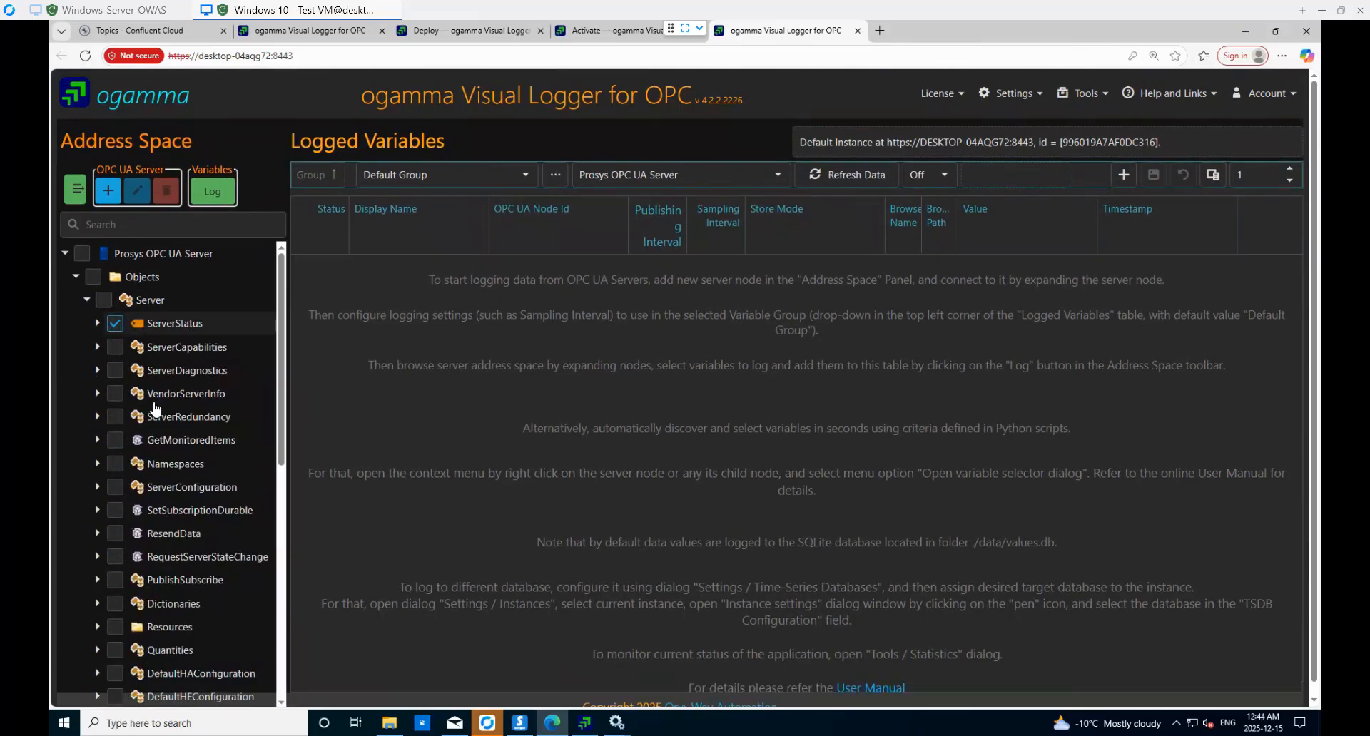
scroll(186, 485, down, 10)
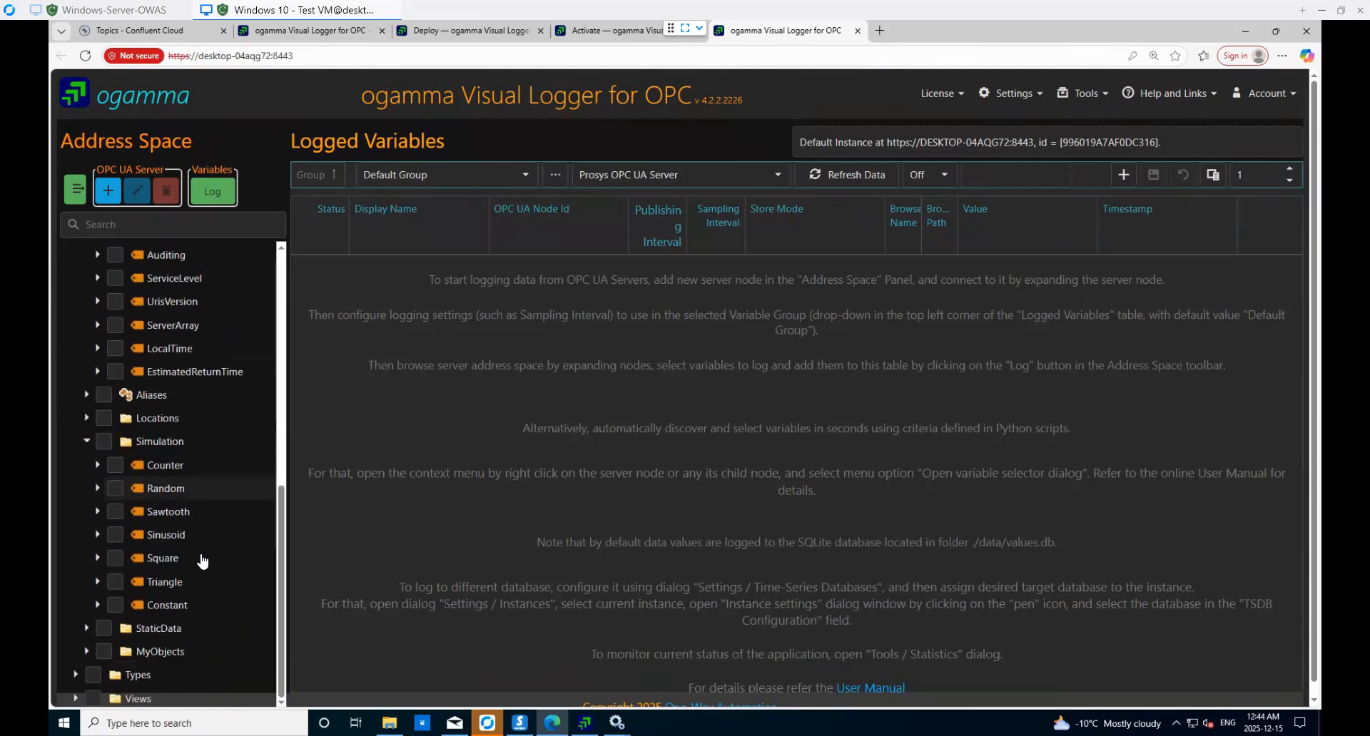
scroll(203, 549, up, 3)
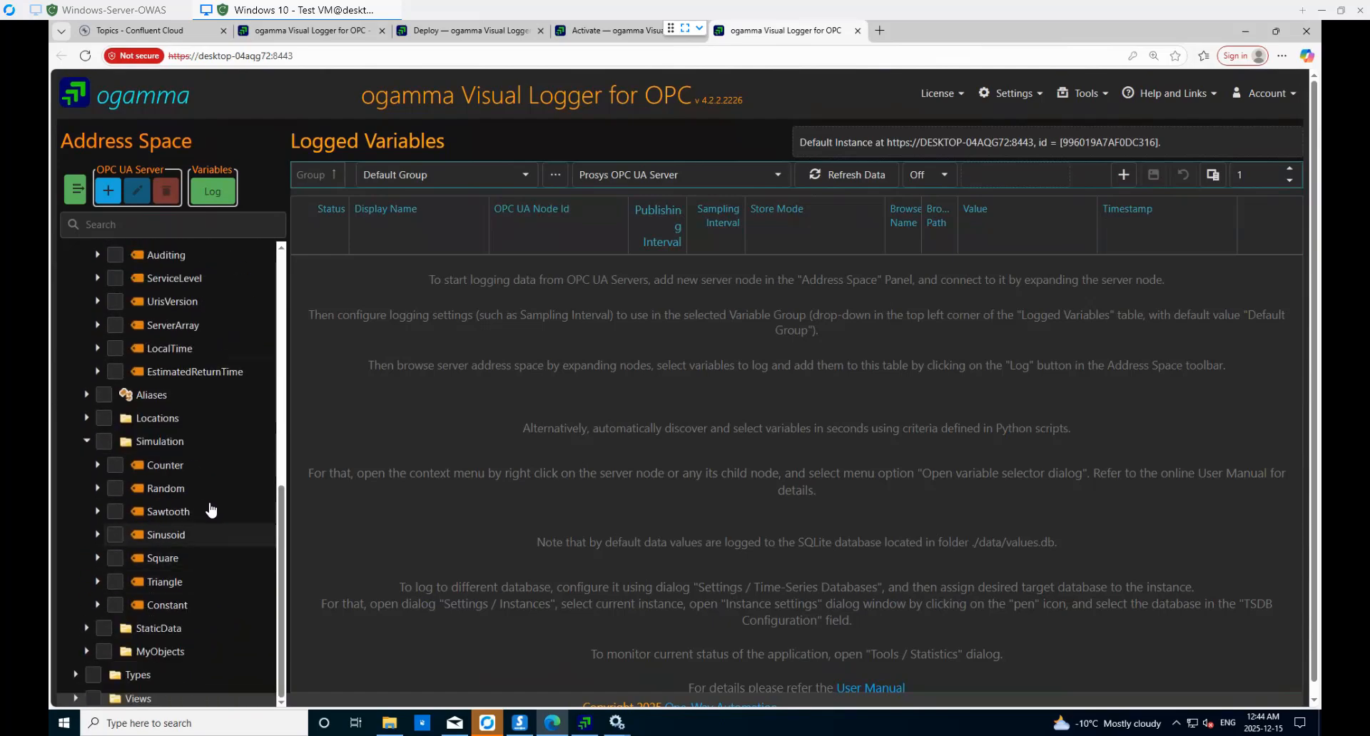
- Log the eight checked variables into Default Group with 1000 publishing interval
click(214, 193)
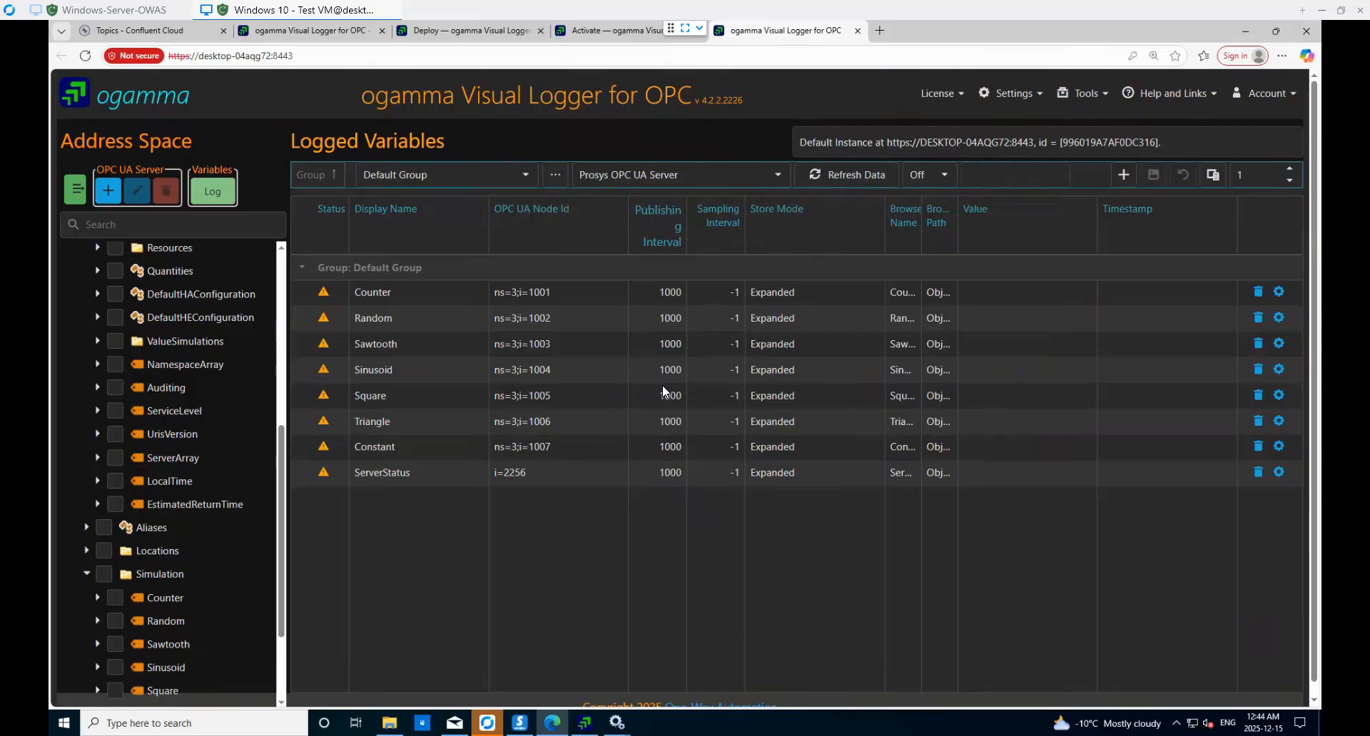
click(1017, 95)
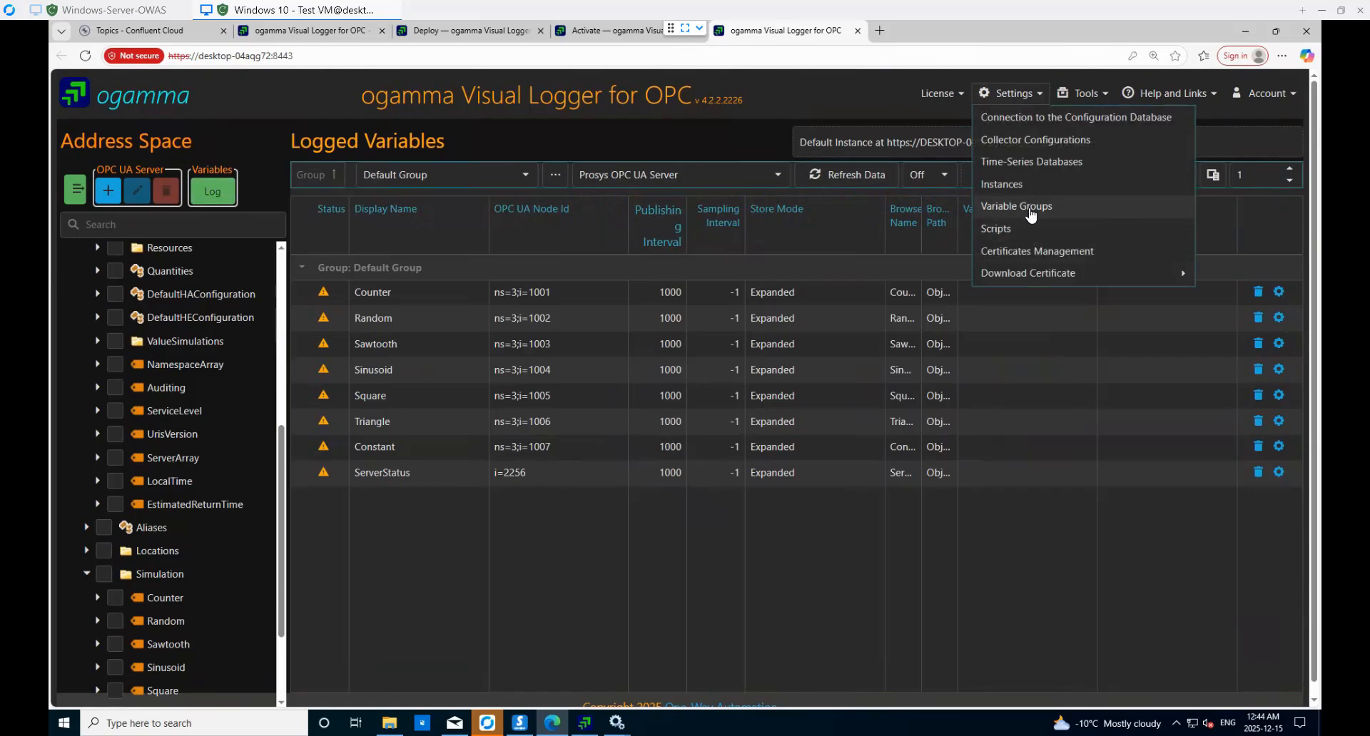
- Add a new variable group named 'Slow Group' in the Variable Groups manager
click(1029, 209)
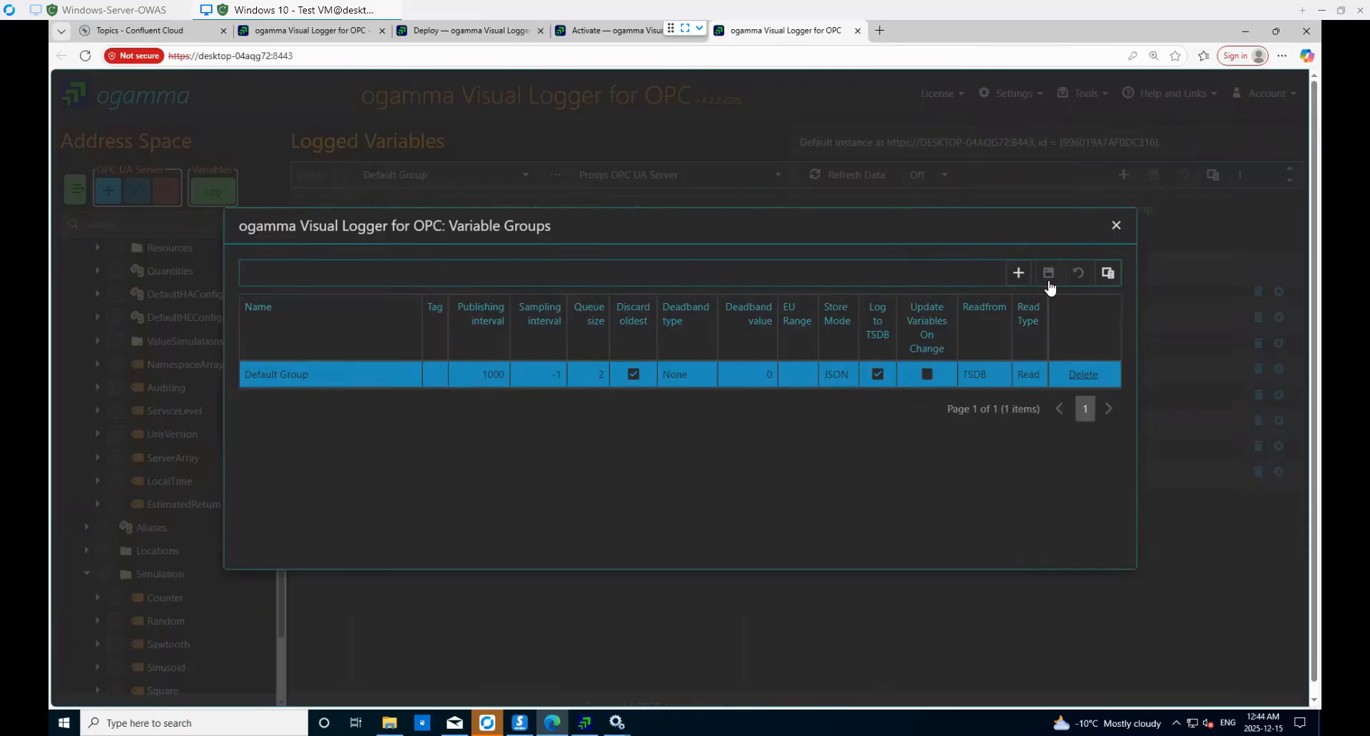
click(1019, 274)
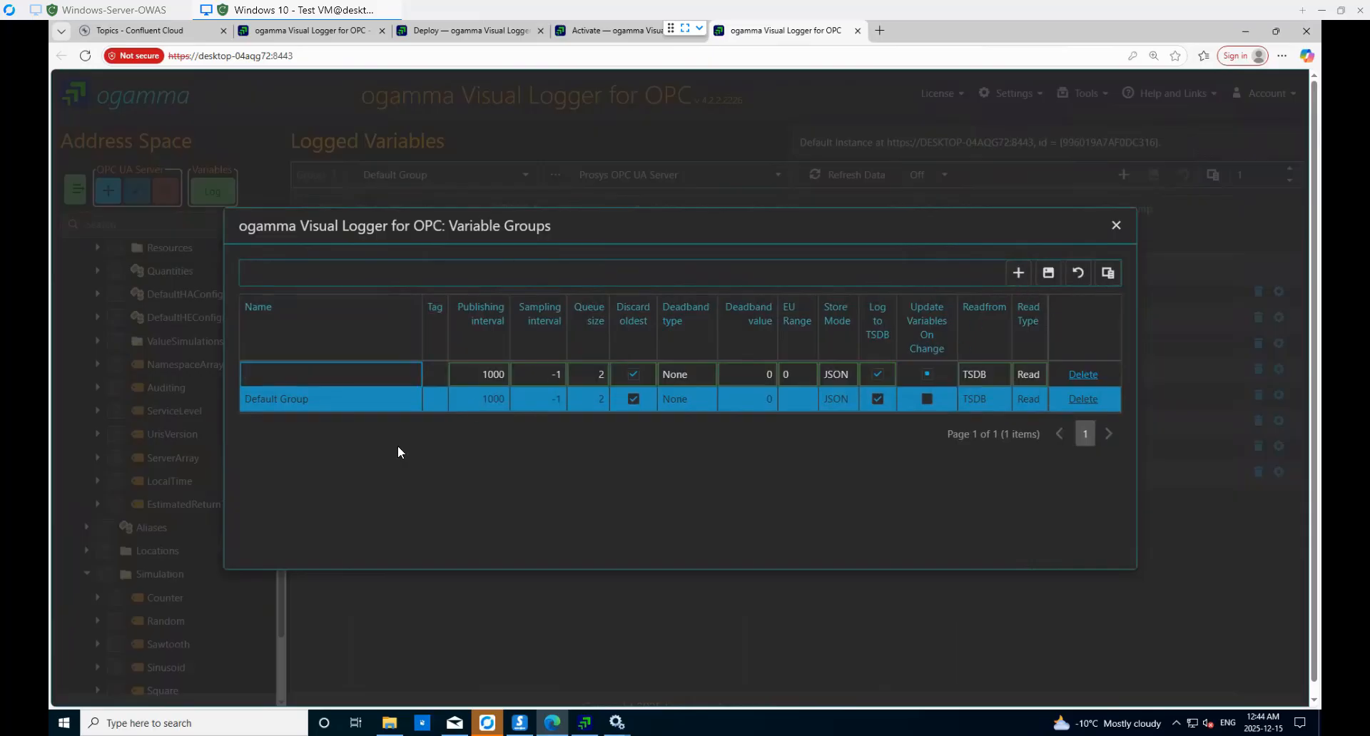
text(Slow Group)
click(572, 394)
key(Tab)
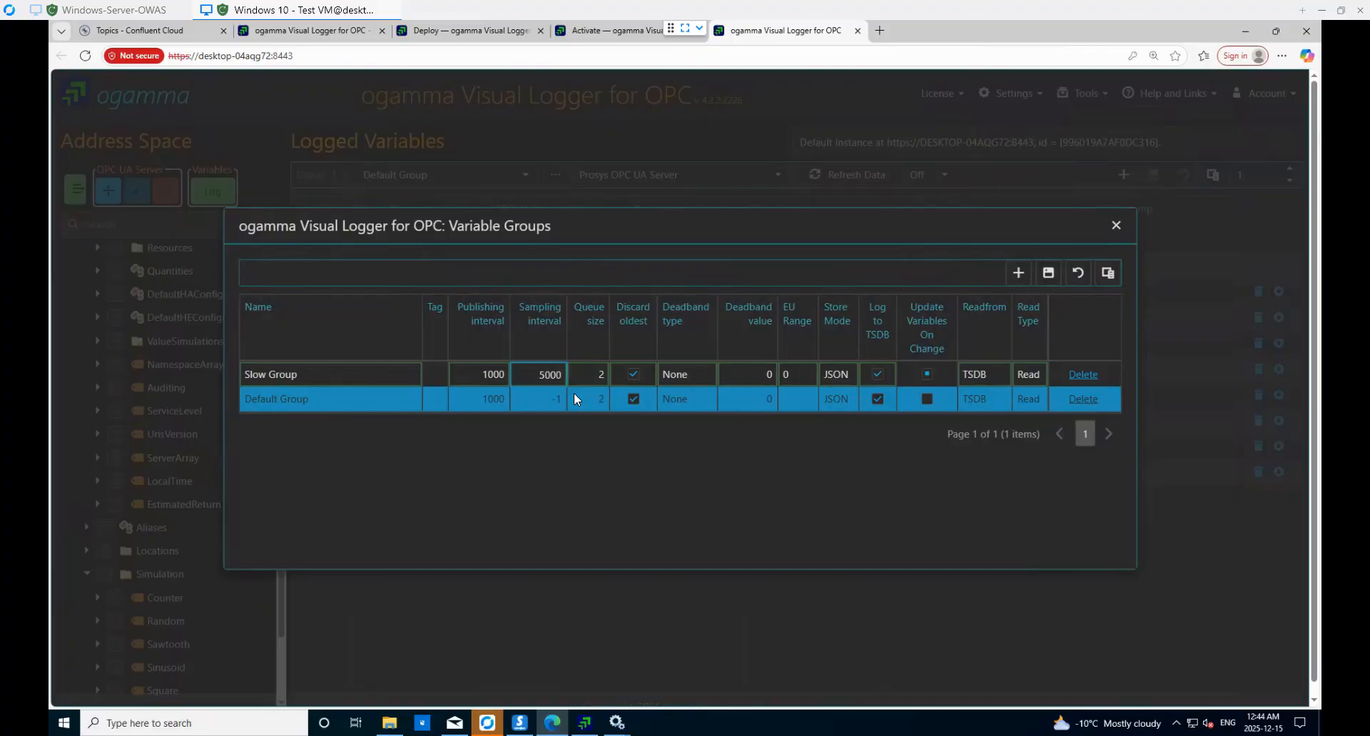
- Give Slow Group publishing interval 2000 and queue size 10, save, and select it as the working group
click(486, 374)
text(2)
click(597, 373)
click(1048, 274)
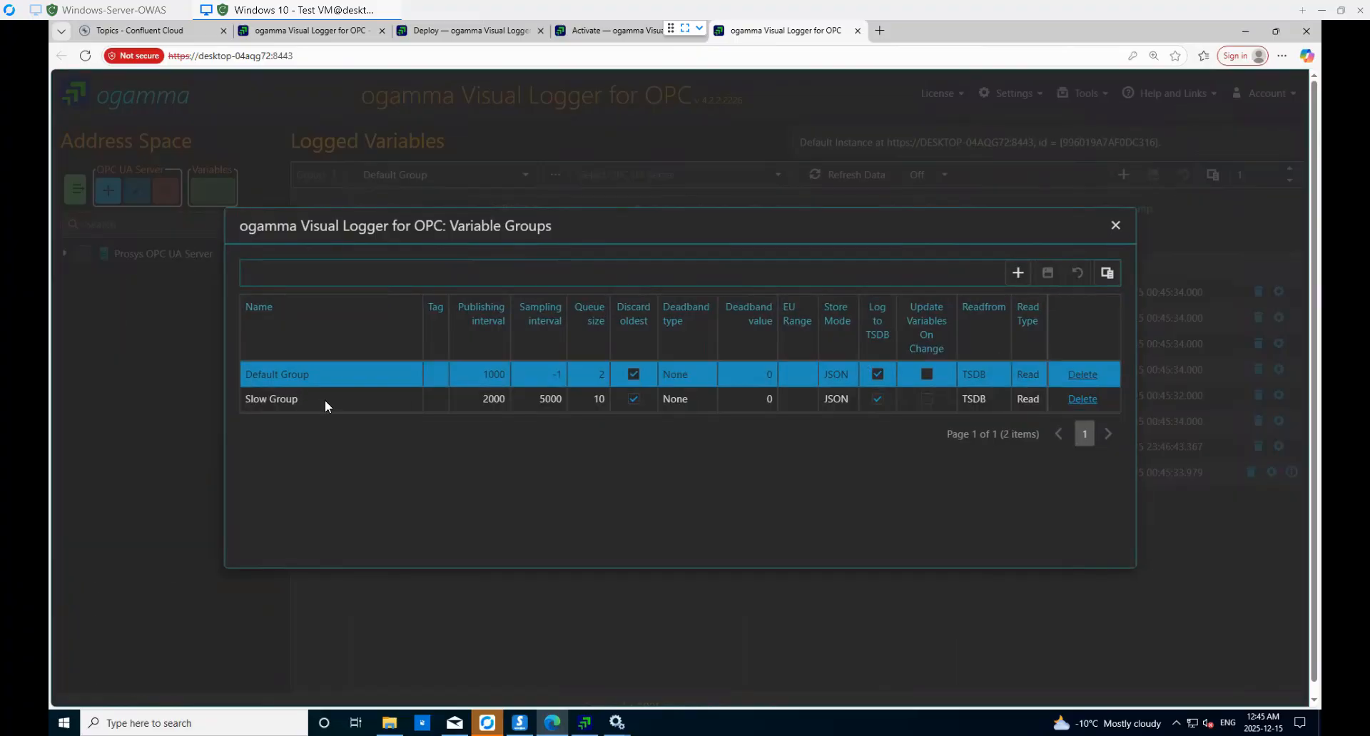
click(324, 400)
click(1116, 226)
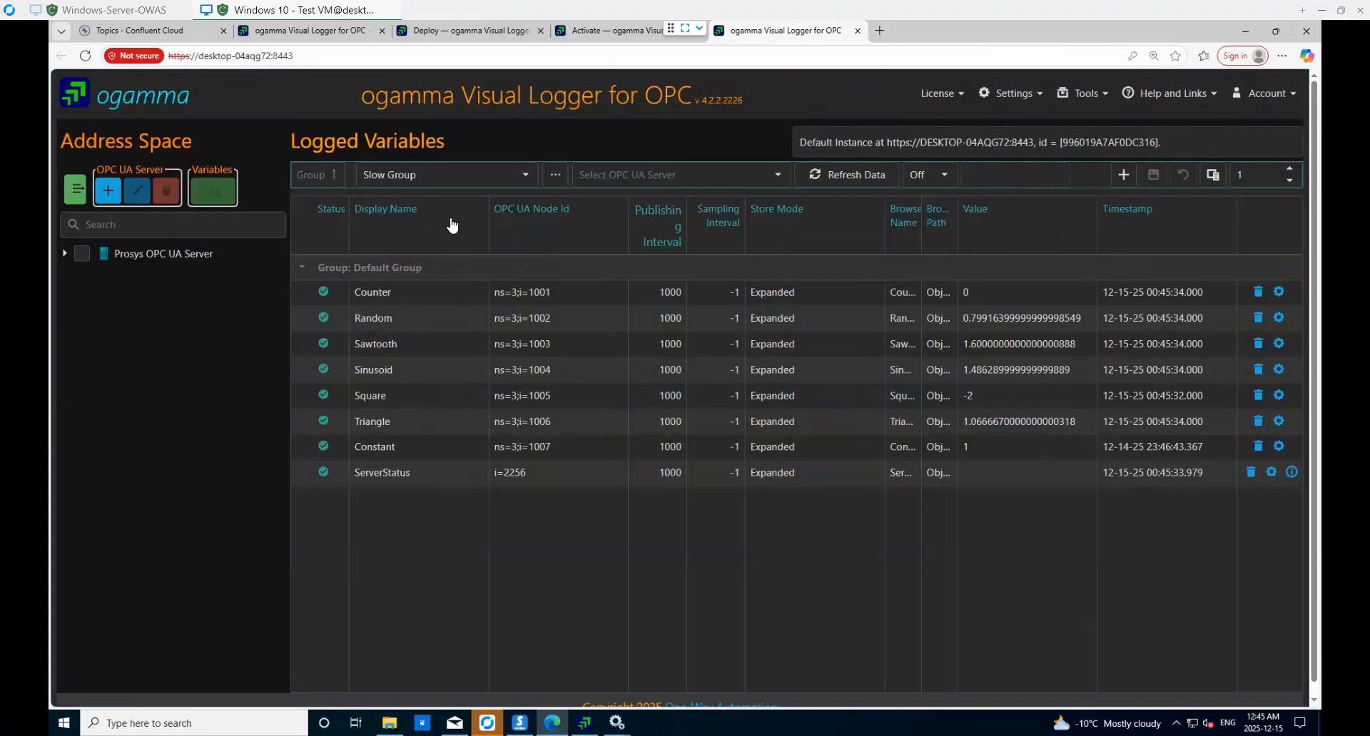
- Choose Slow Group as the target group and expand Prosys OPC UA Server > Objects down to MyObjects
click(526, 179)
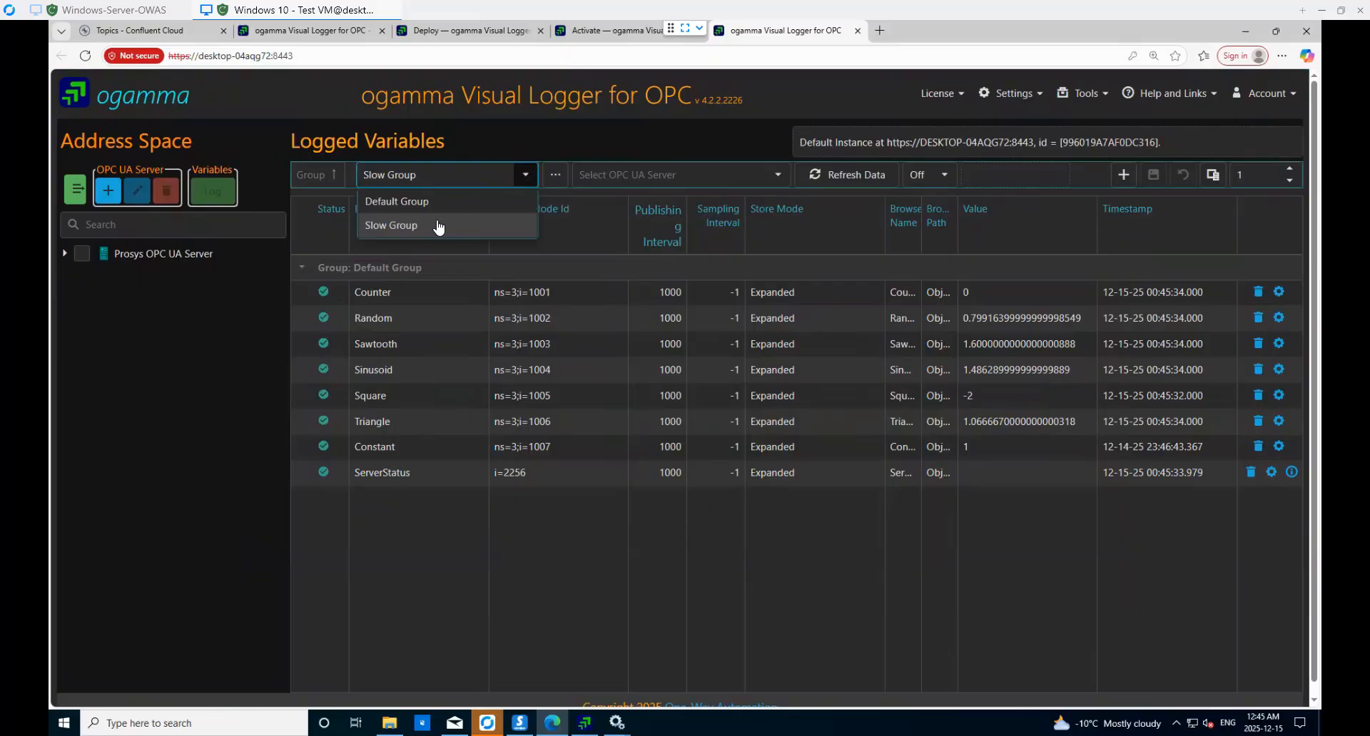
click(422, 229)
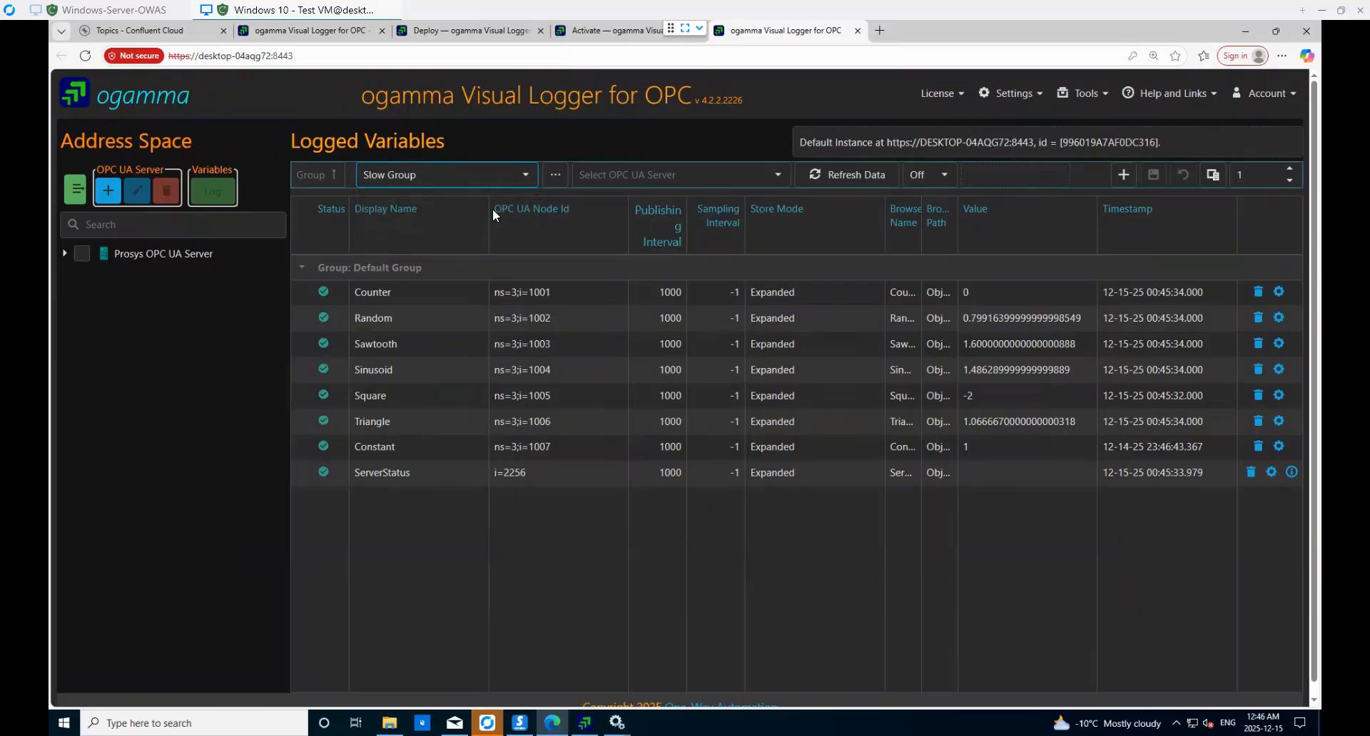
click(66, 254)
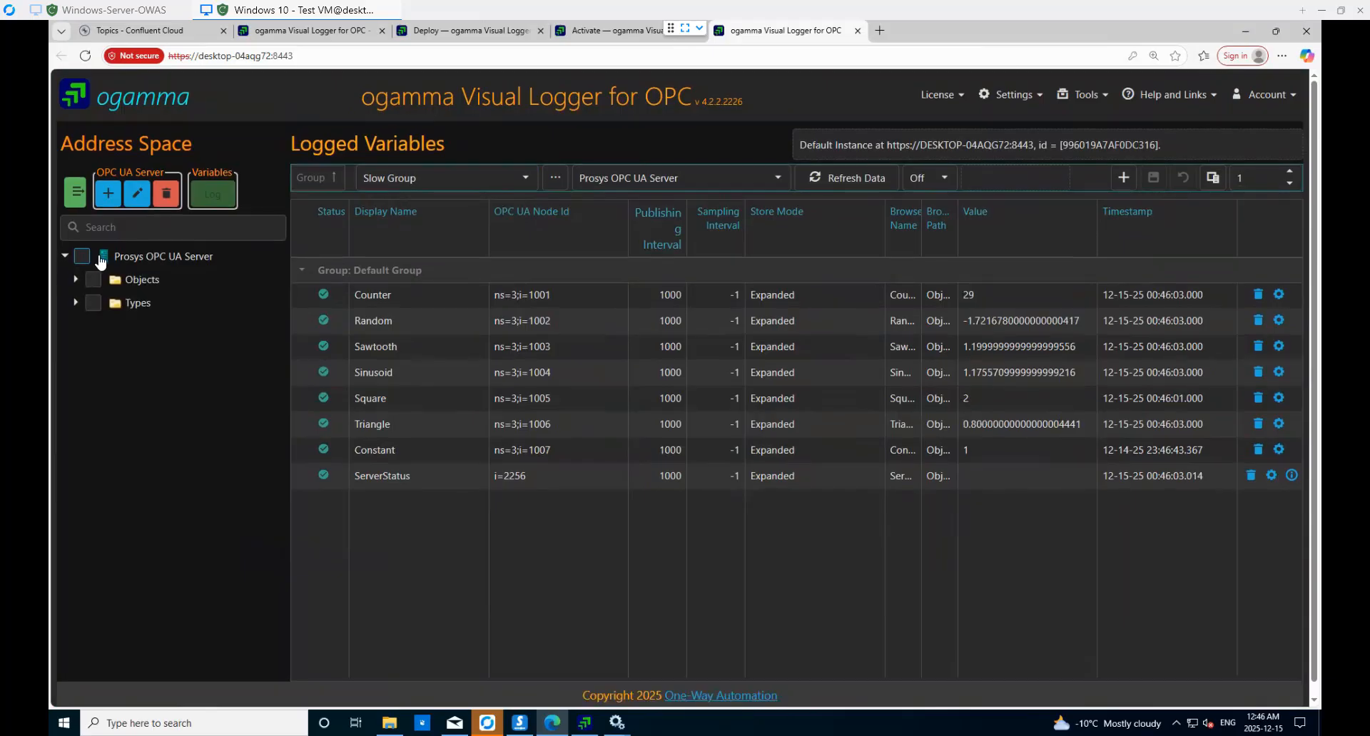
click(75, 282)
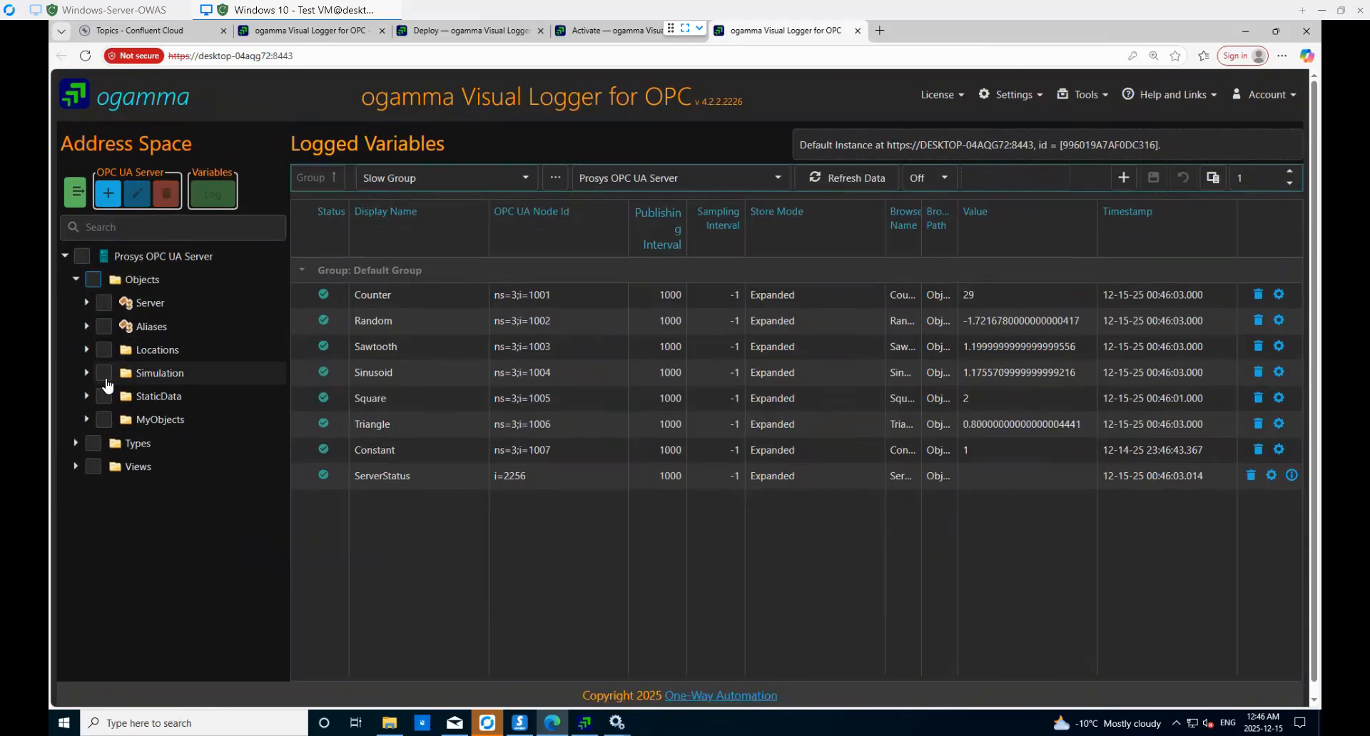
click(87, 373)
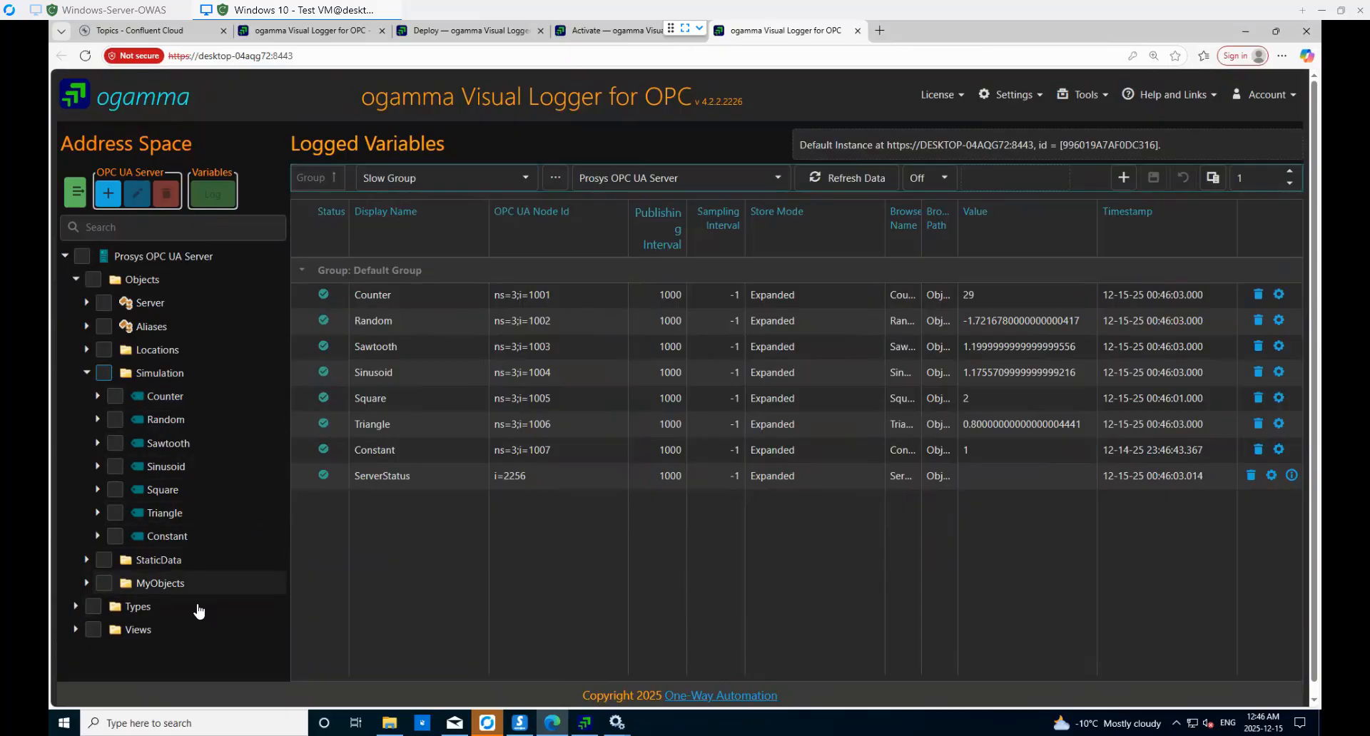
click(86, 583)
- Check MyLevel and MySwitch under MyDevice and log them
scroll(157, 607, down, 1)
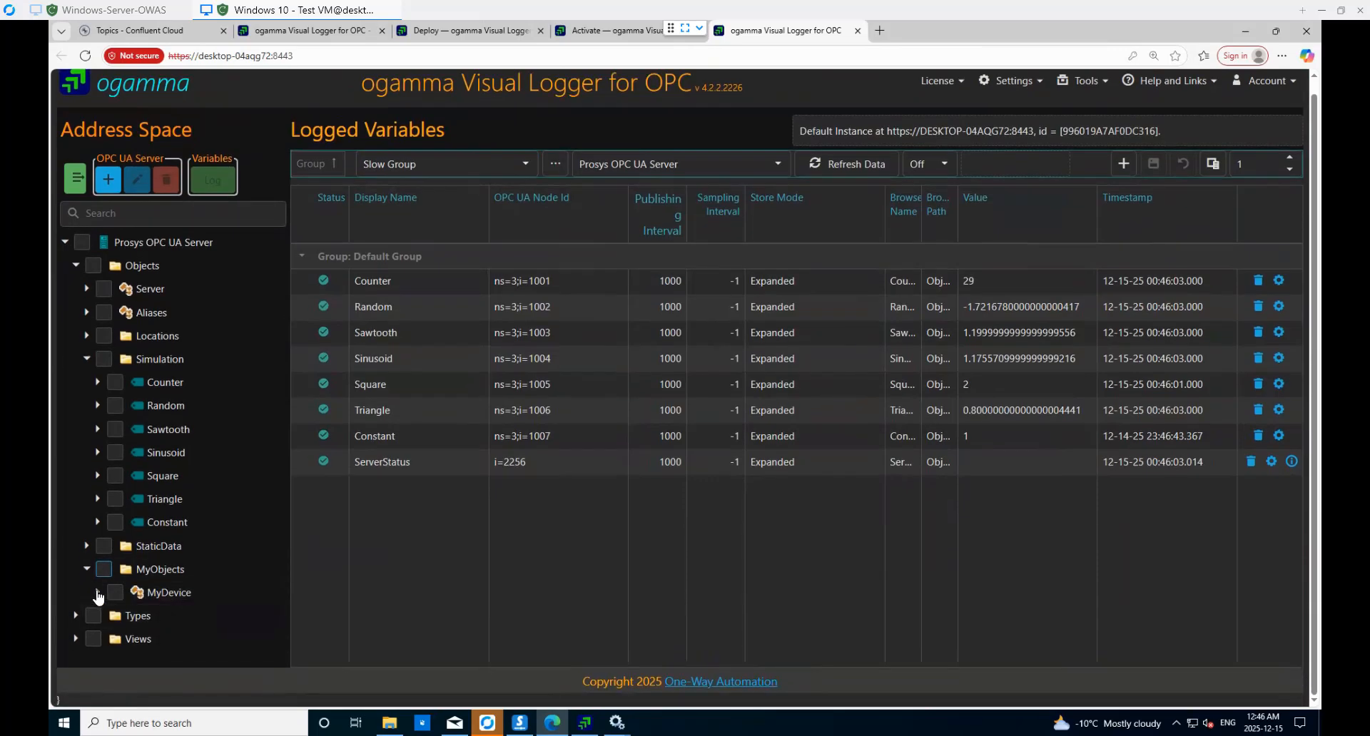
scroll(214, 621, down, 1)
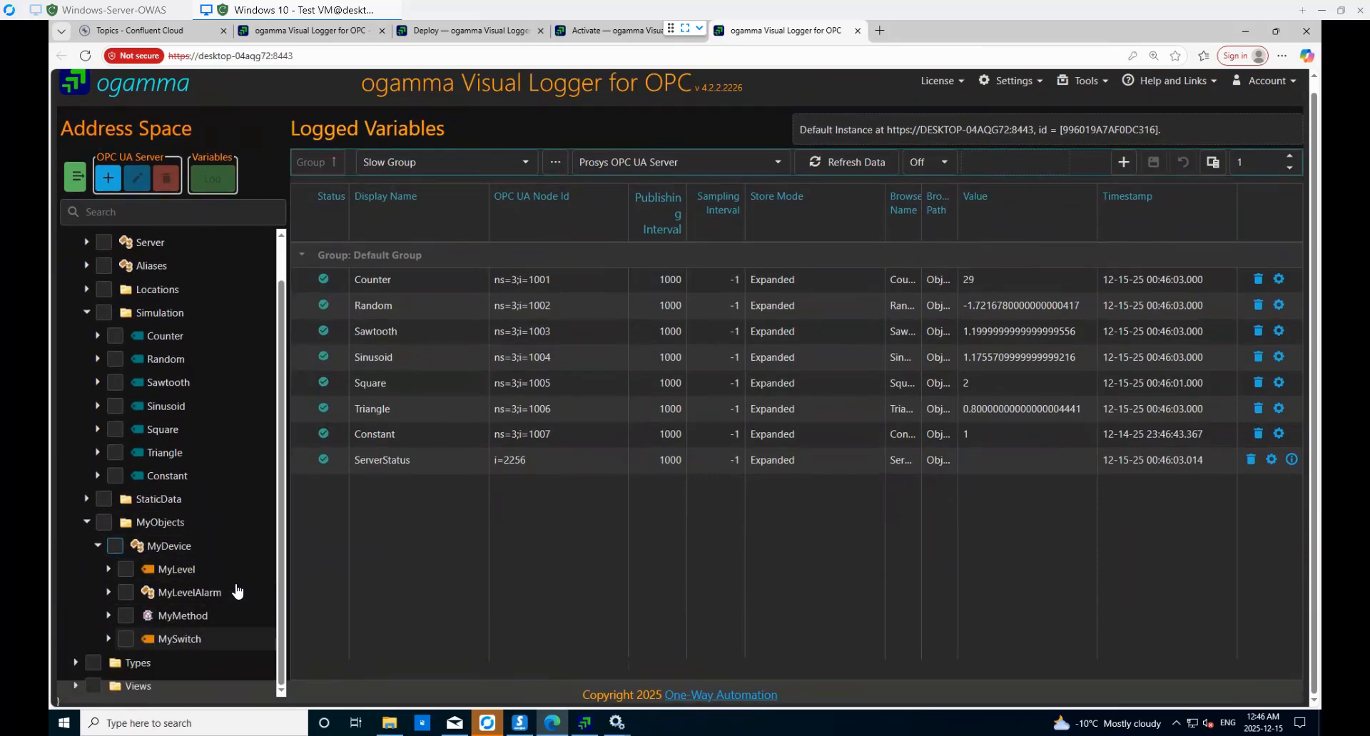
click(127, 571)
click(125, 639)
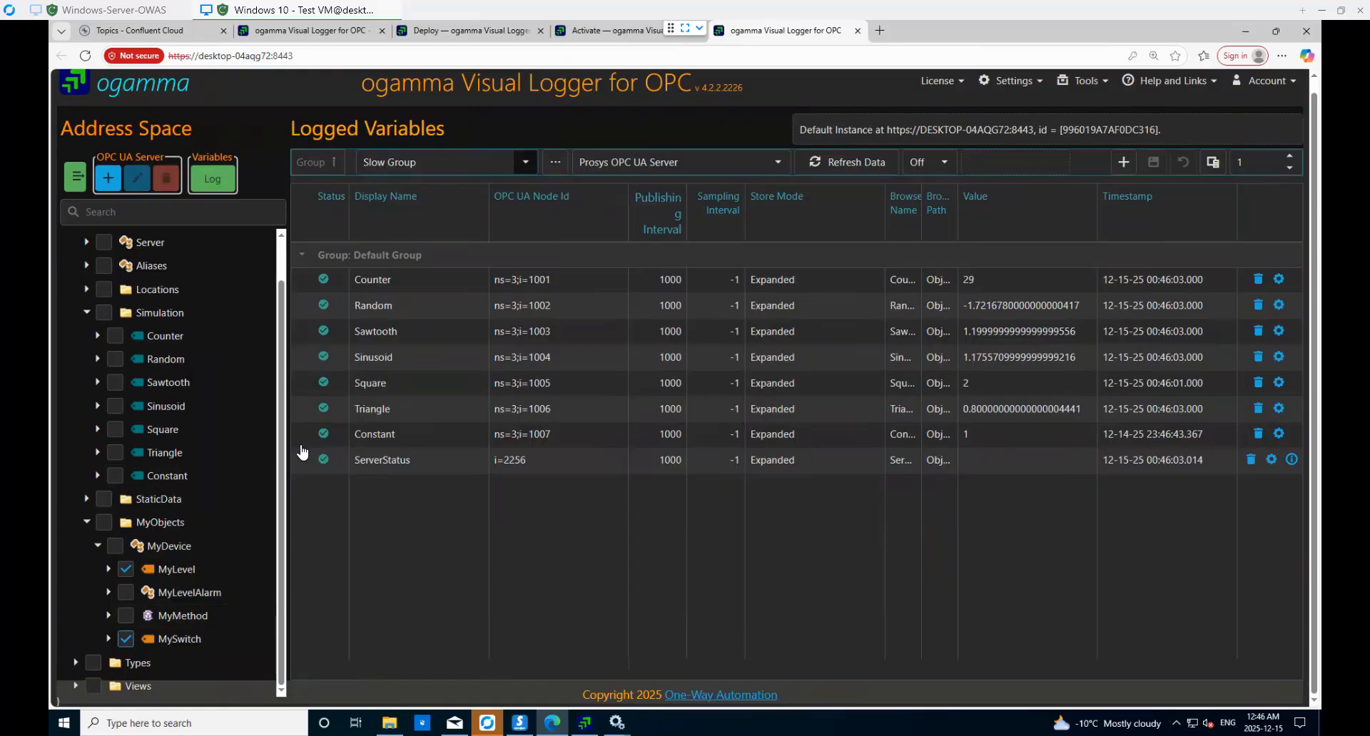
click(214, 180)
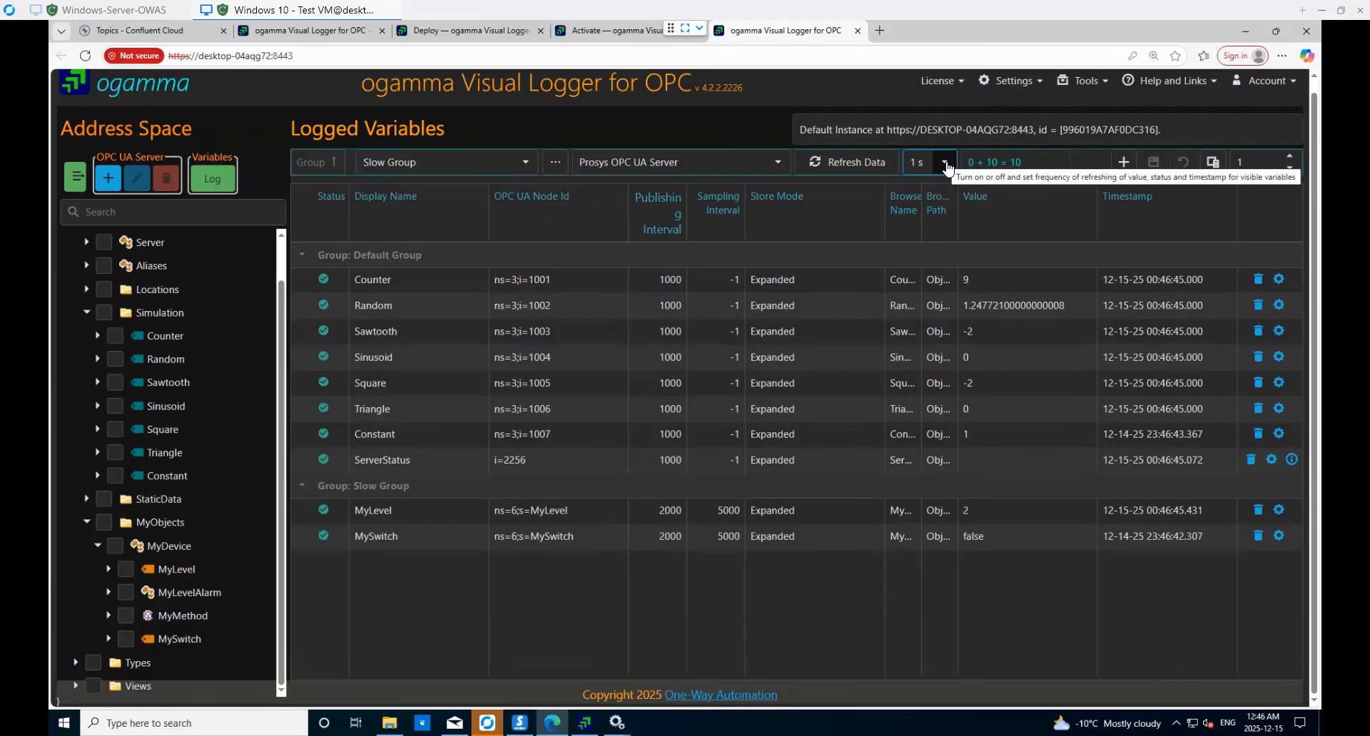
- Set the Refresh Data auto-refresh to 1 s and select the ServerStatus row
click(949, 168)
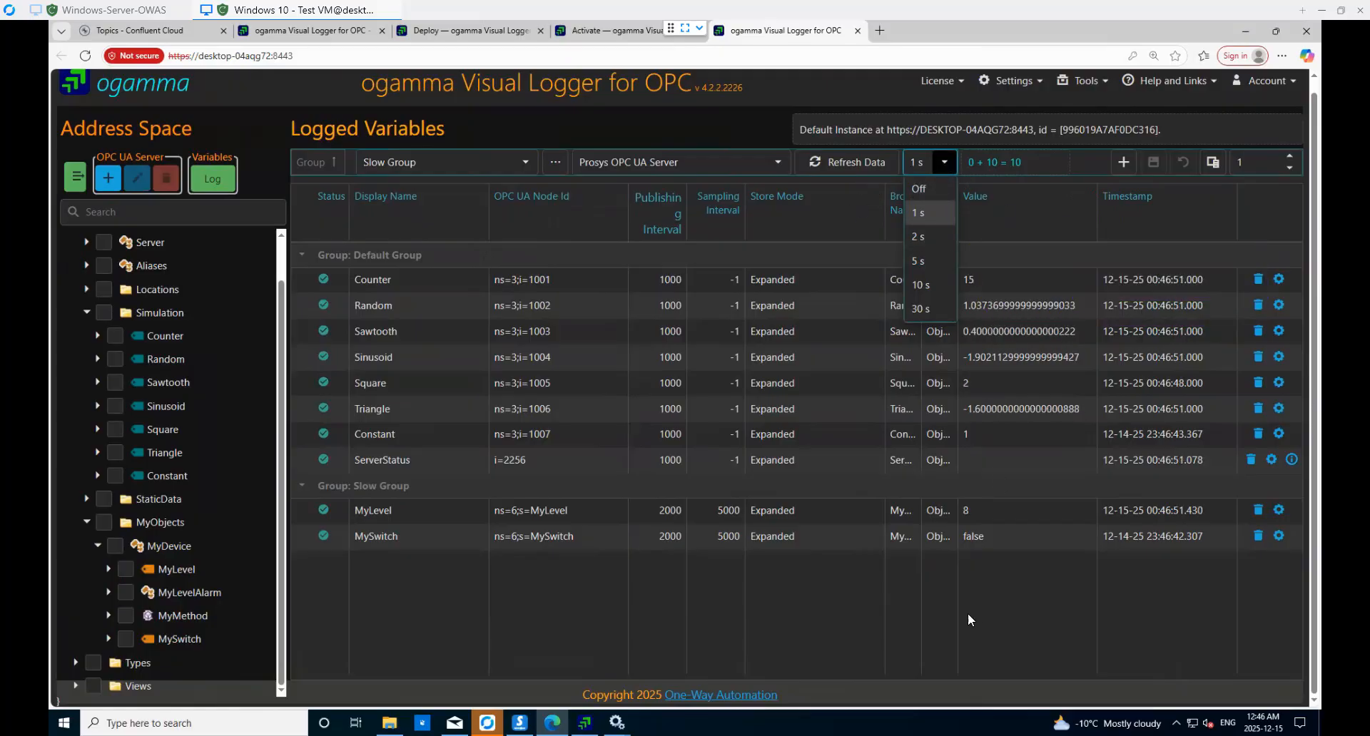
click(1038, 611)
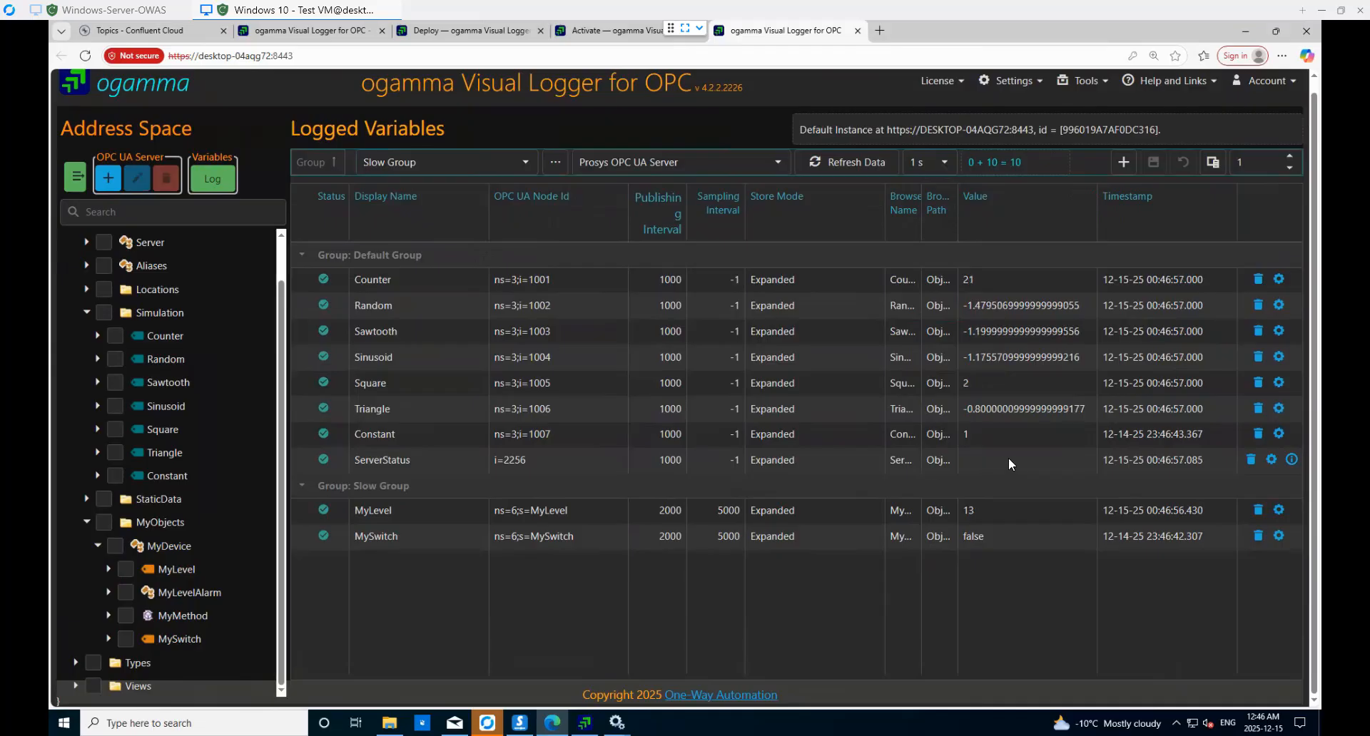
click(1041, 461)
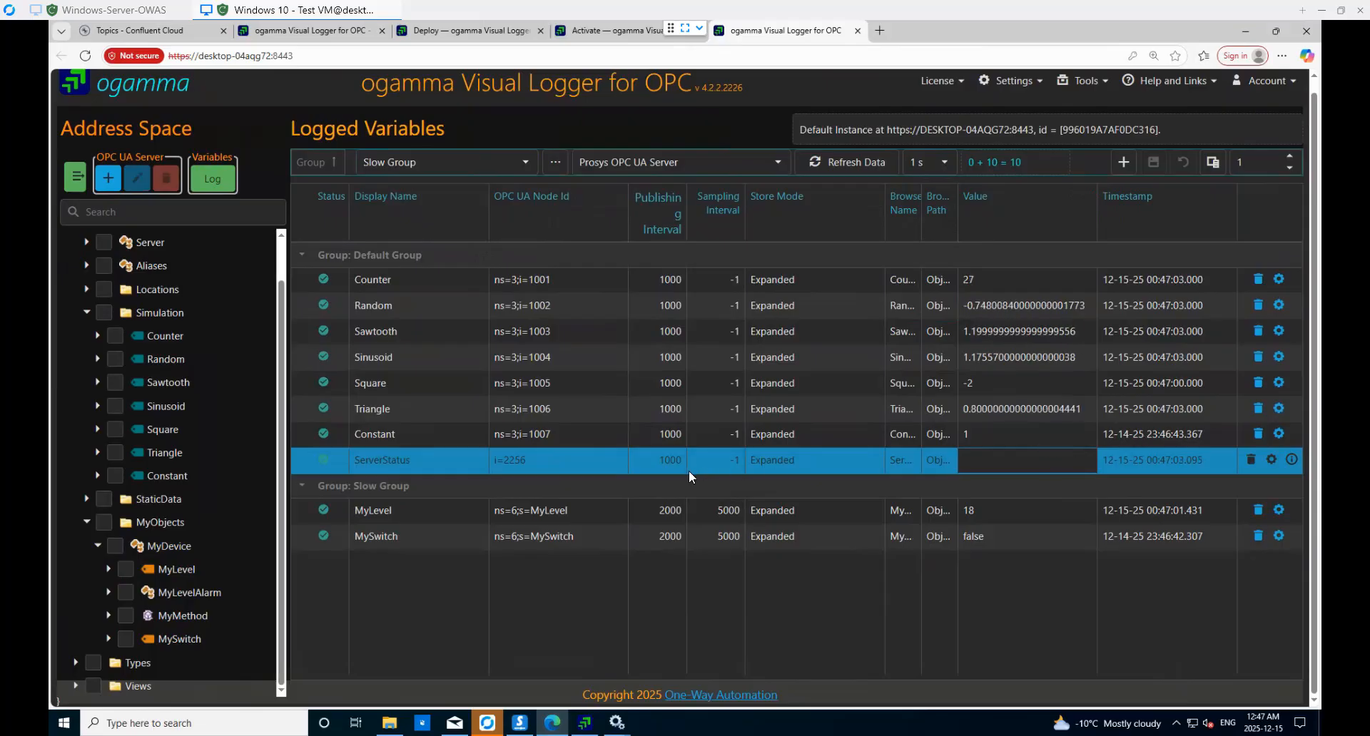
click(1292, 460)
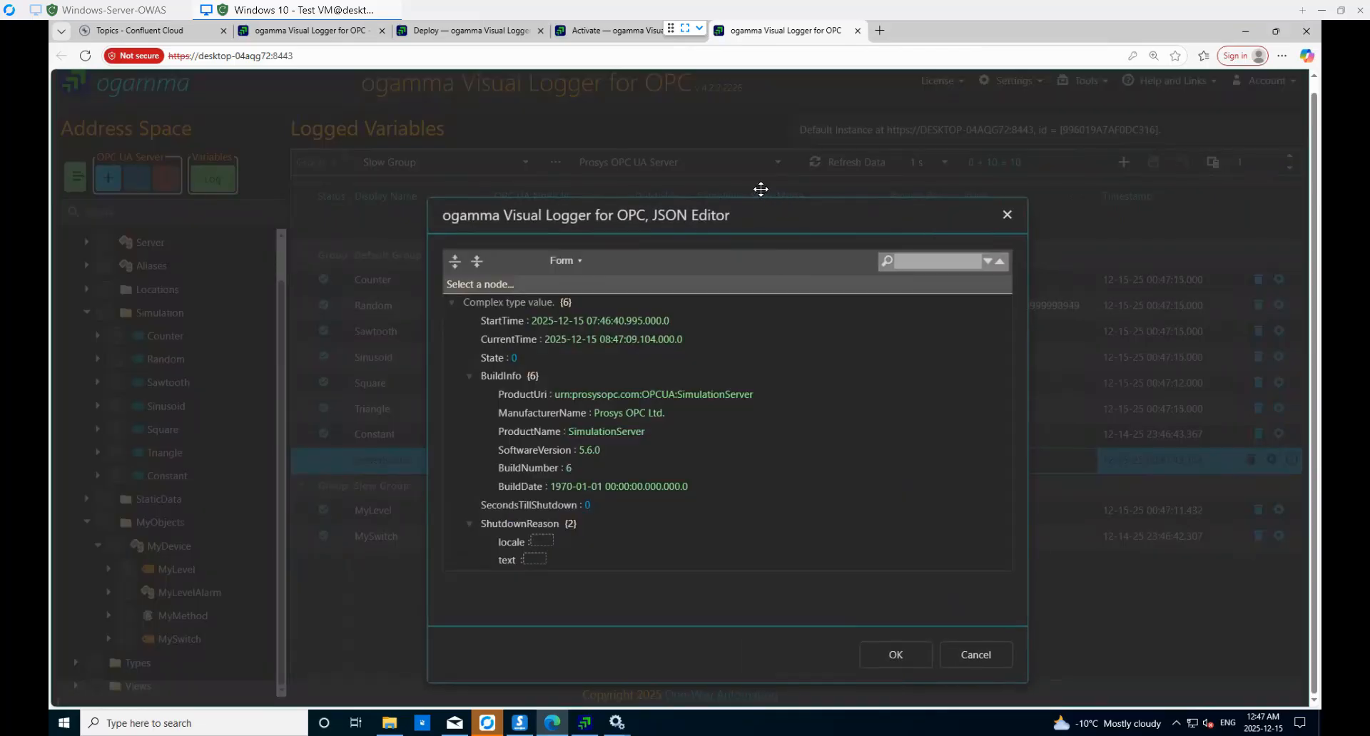
drag(759, 191, 742, 161)
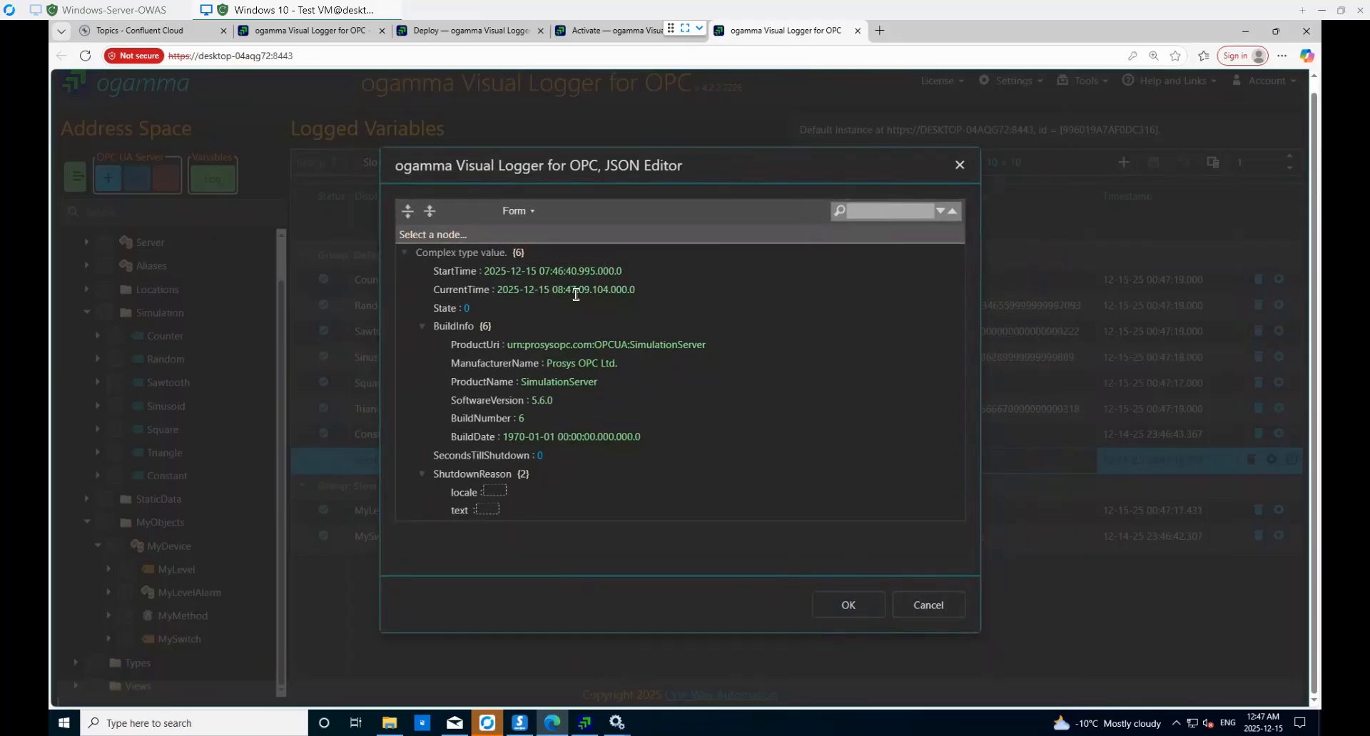
click(944, 613)
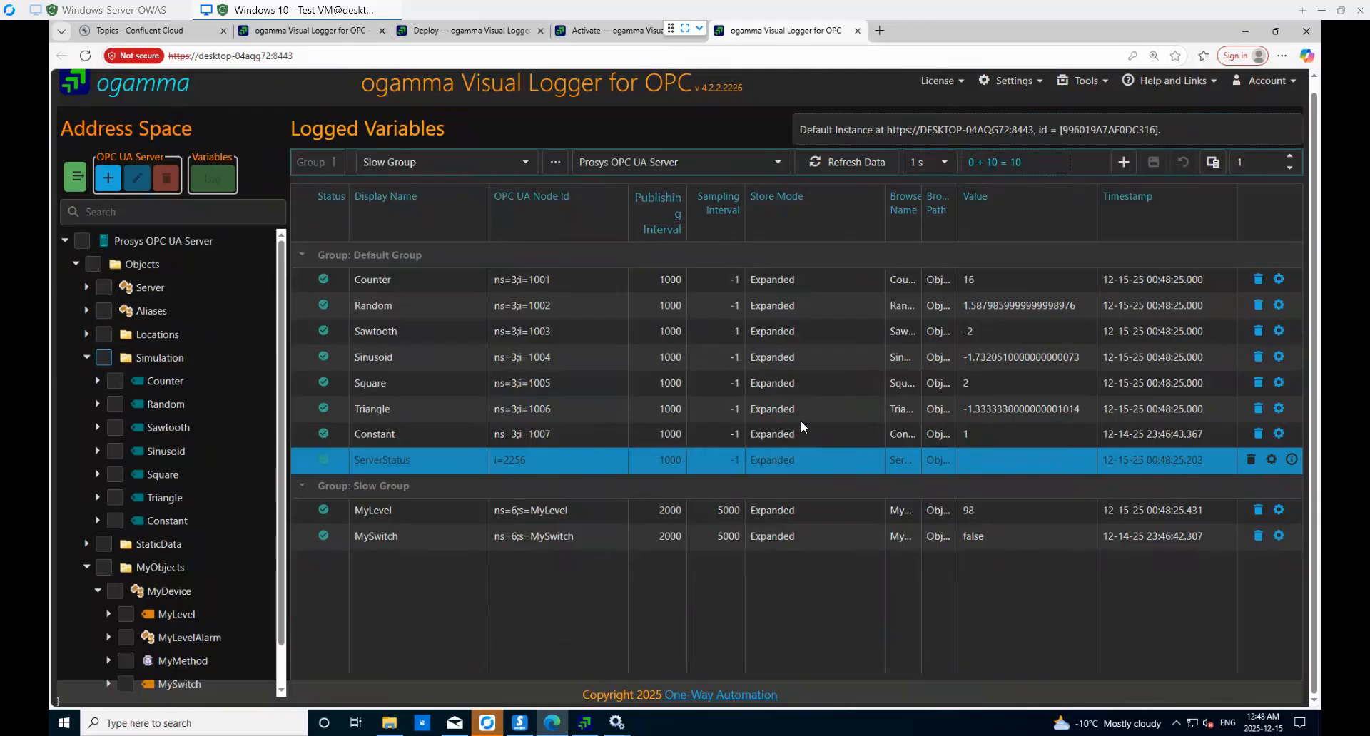
mouse_move(1081, 85)
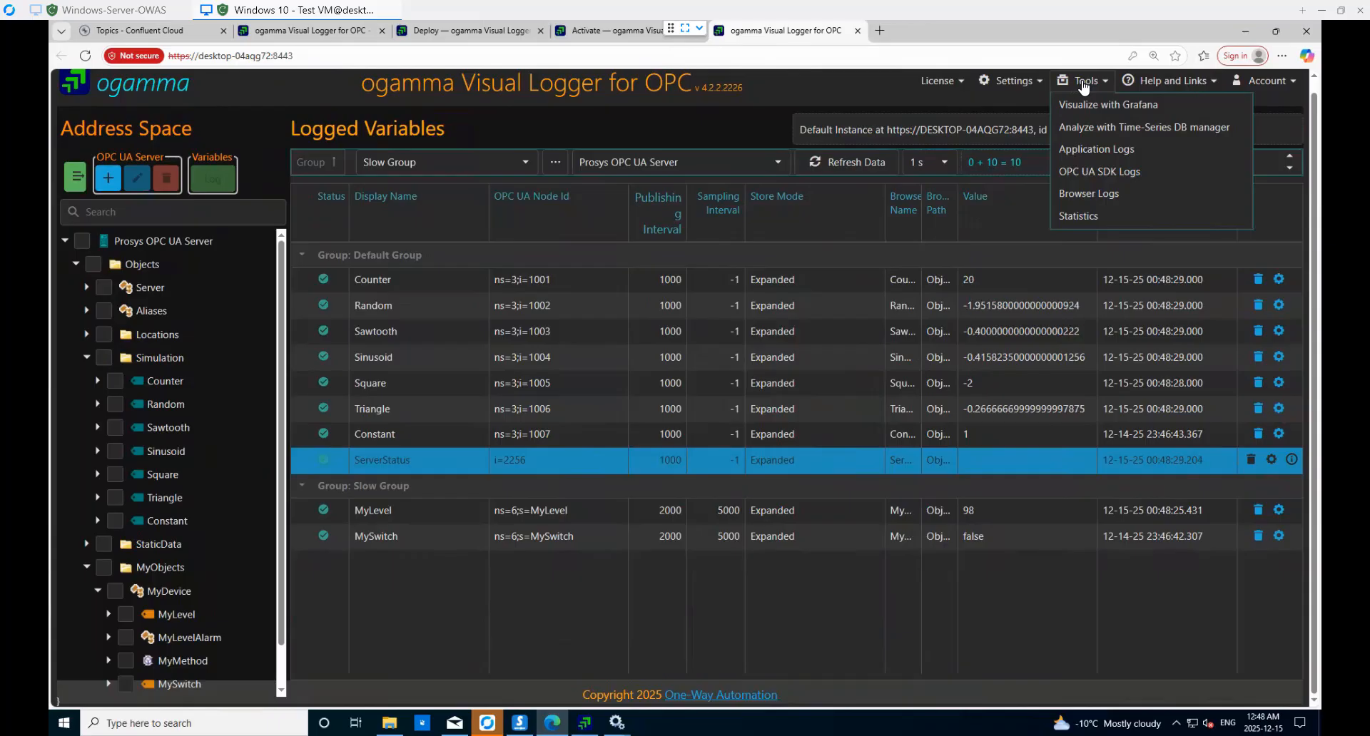
- Open Tools > Statistics to view the collected and forwarded value counters
click(1079, 218)
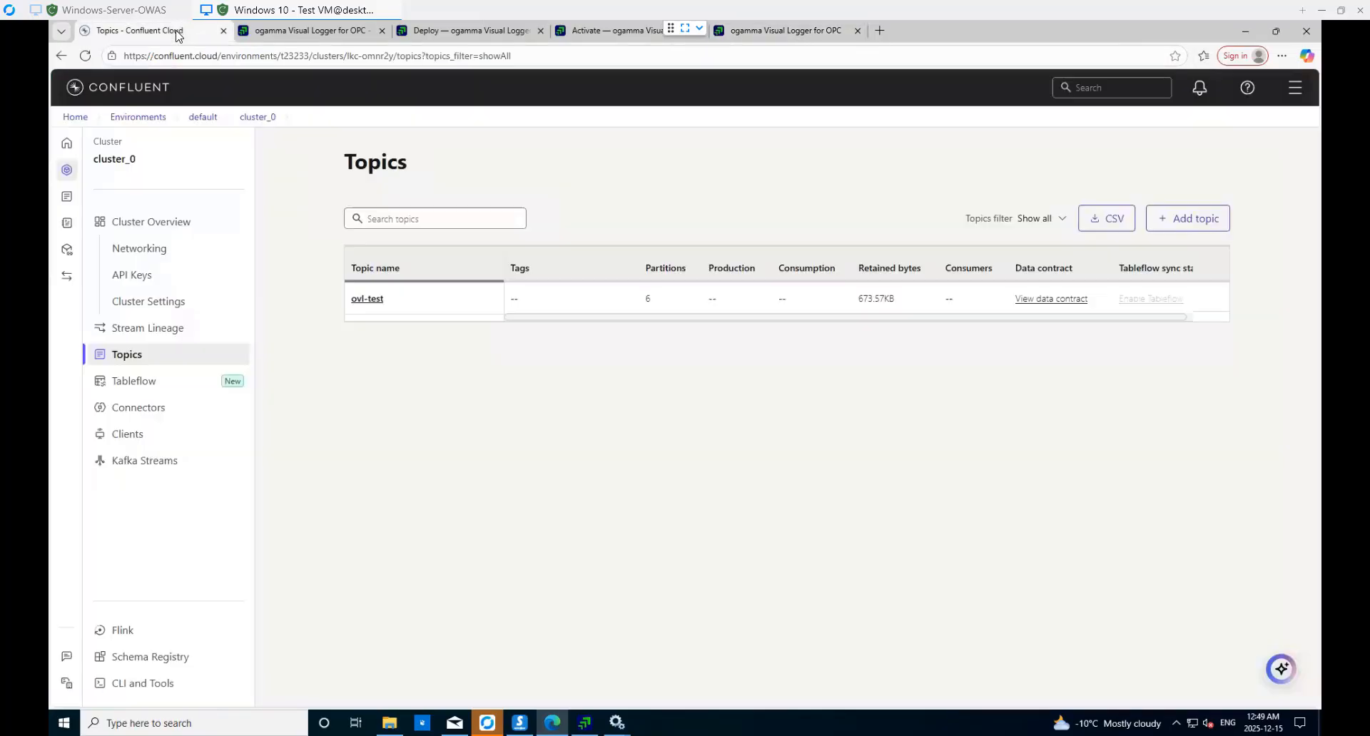
- Browse the ovl-test topic's Messages in Confluent Cloud, then close the logger's Statistics window
click(178, 32)
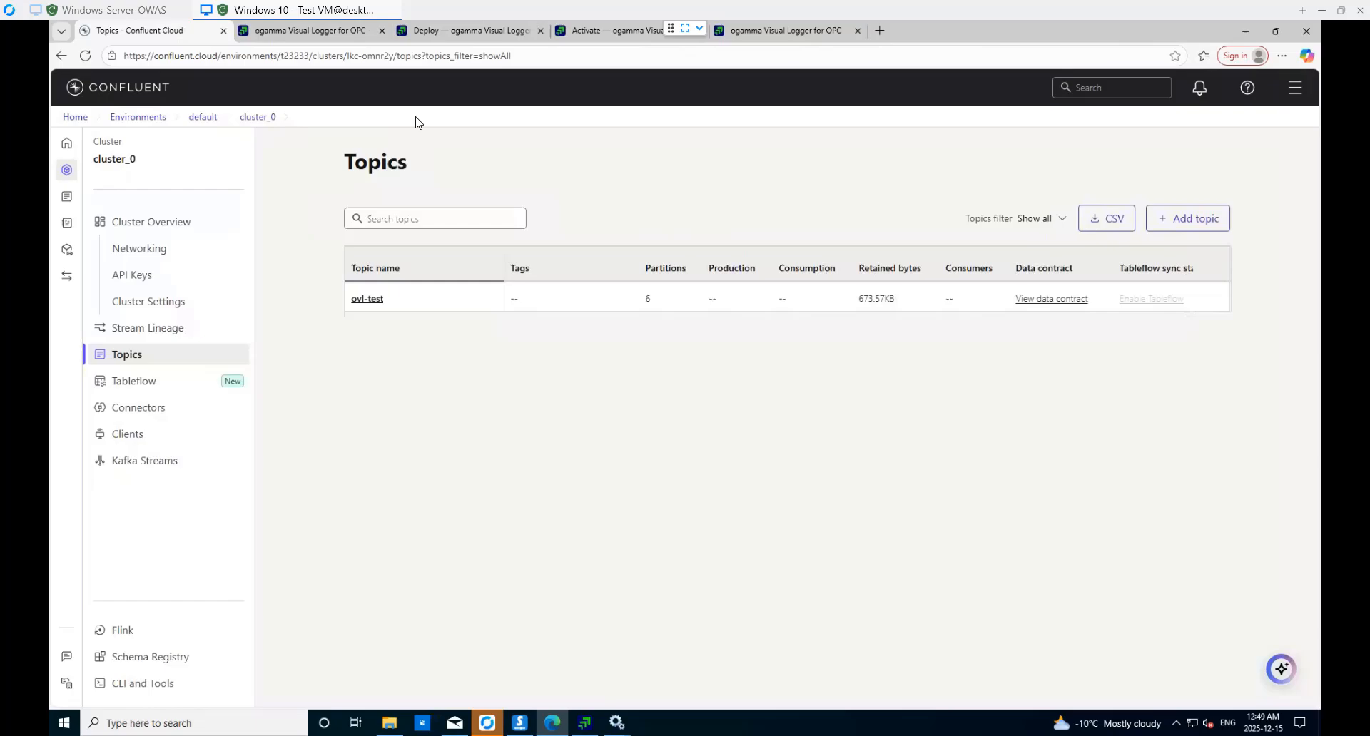
click(378, 300)
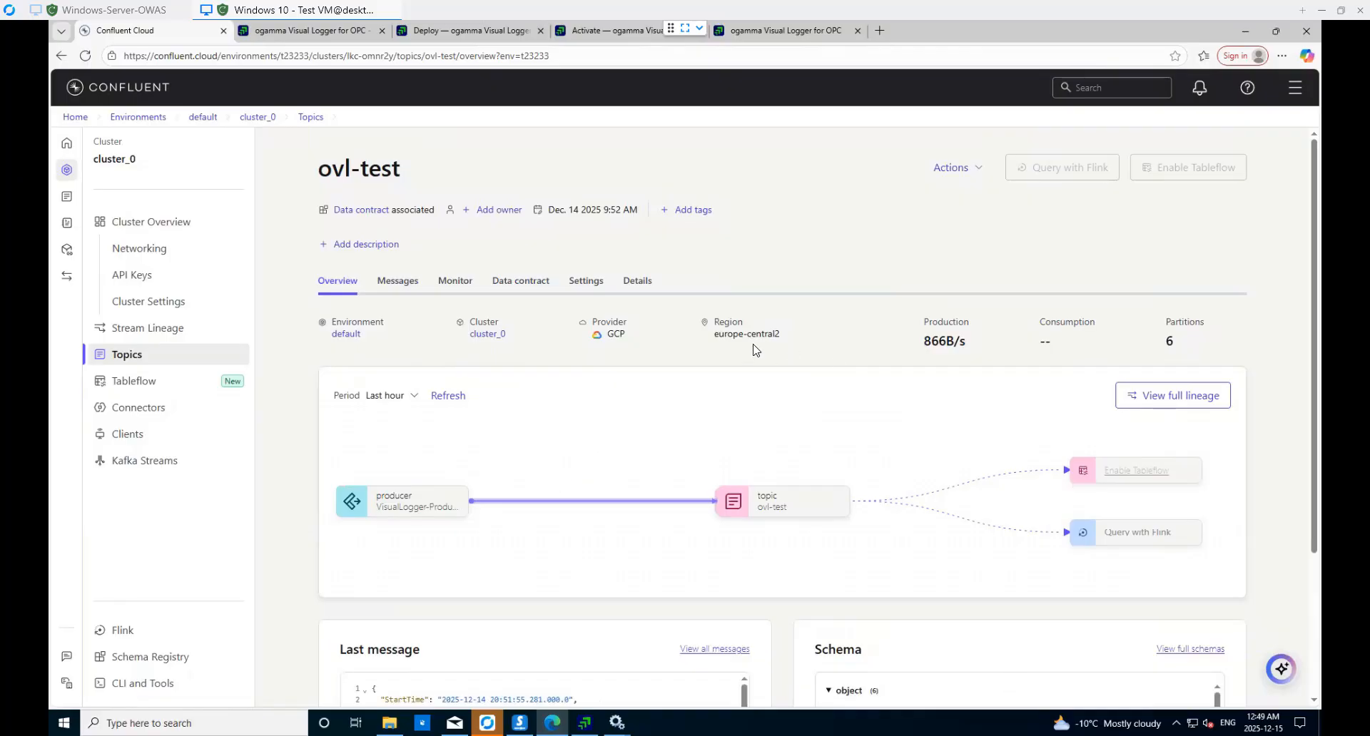
click(399, 282)
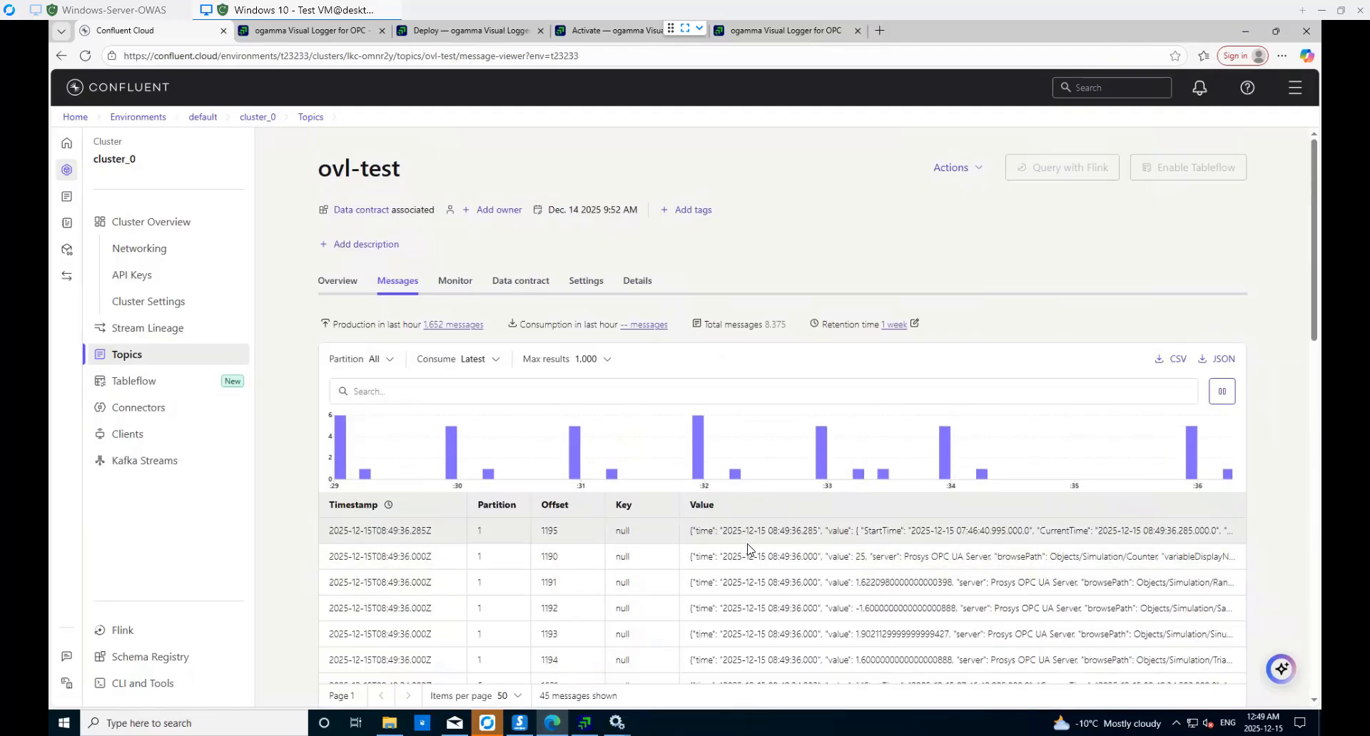
scroll(534, 534, down, 3)
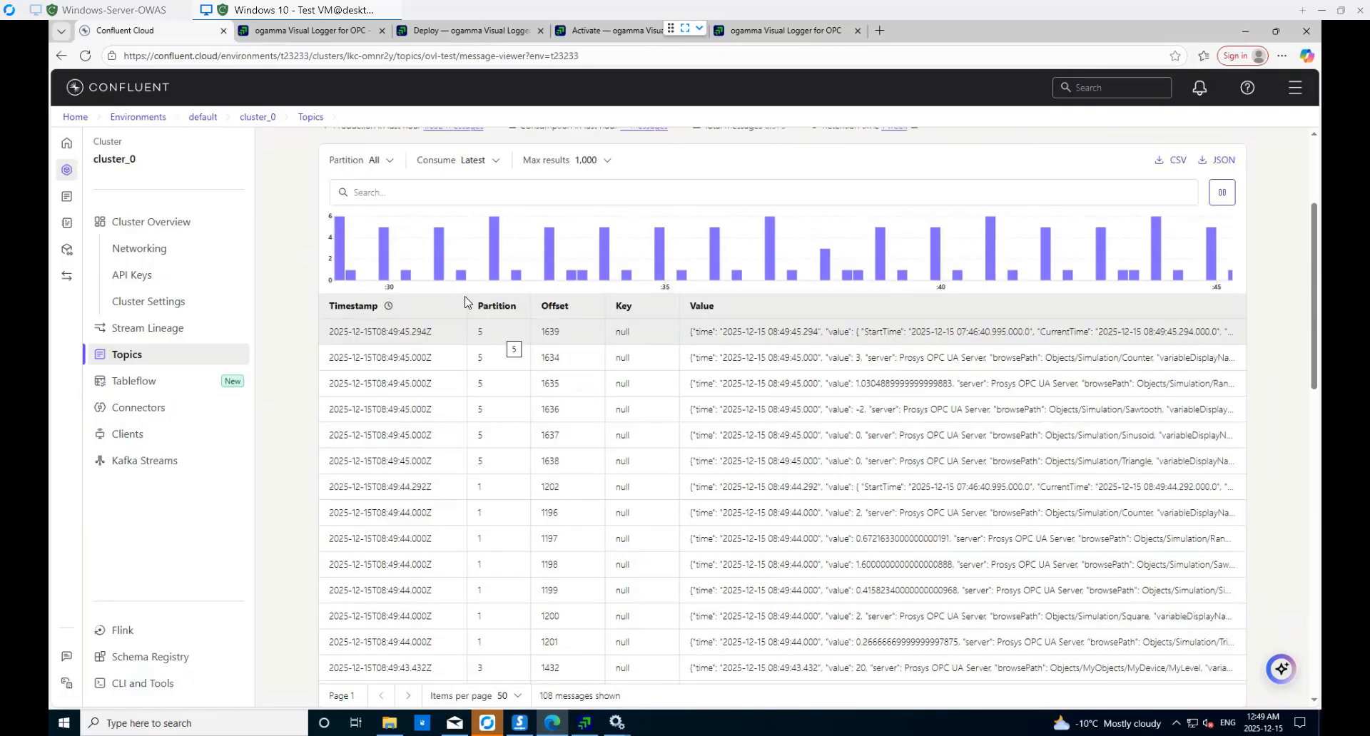
click(779, 32)
click(1211, 111)
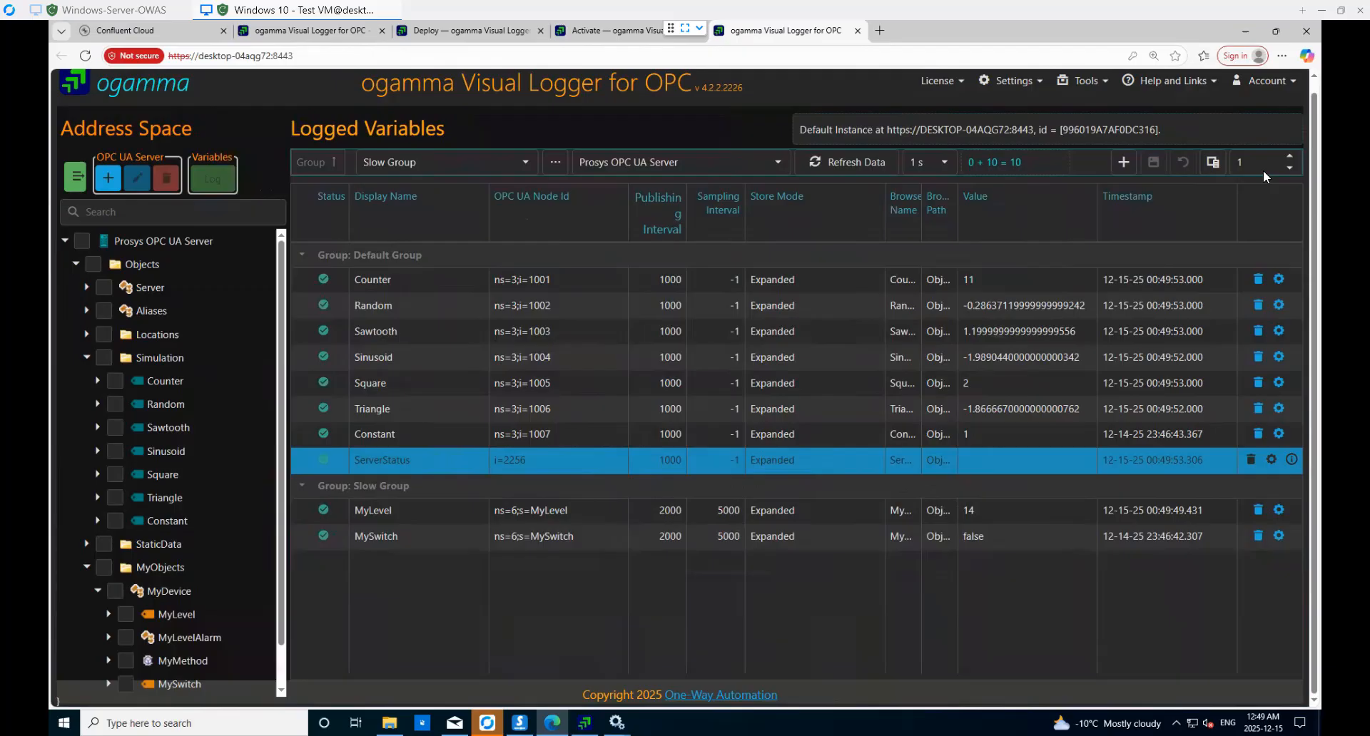
- Show the Partition column in Logged Variables, widen it and narrow the Value column
click(1213, 164)
scroll(1211, 642, down, 5)
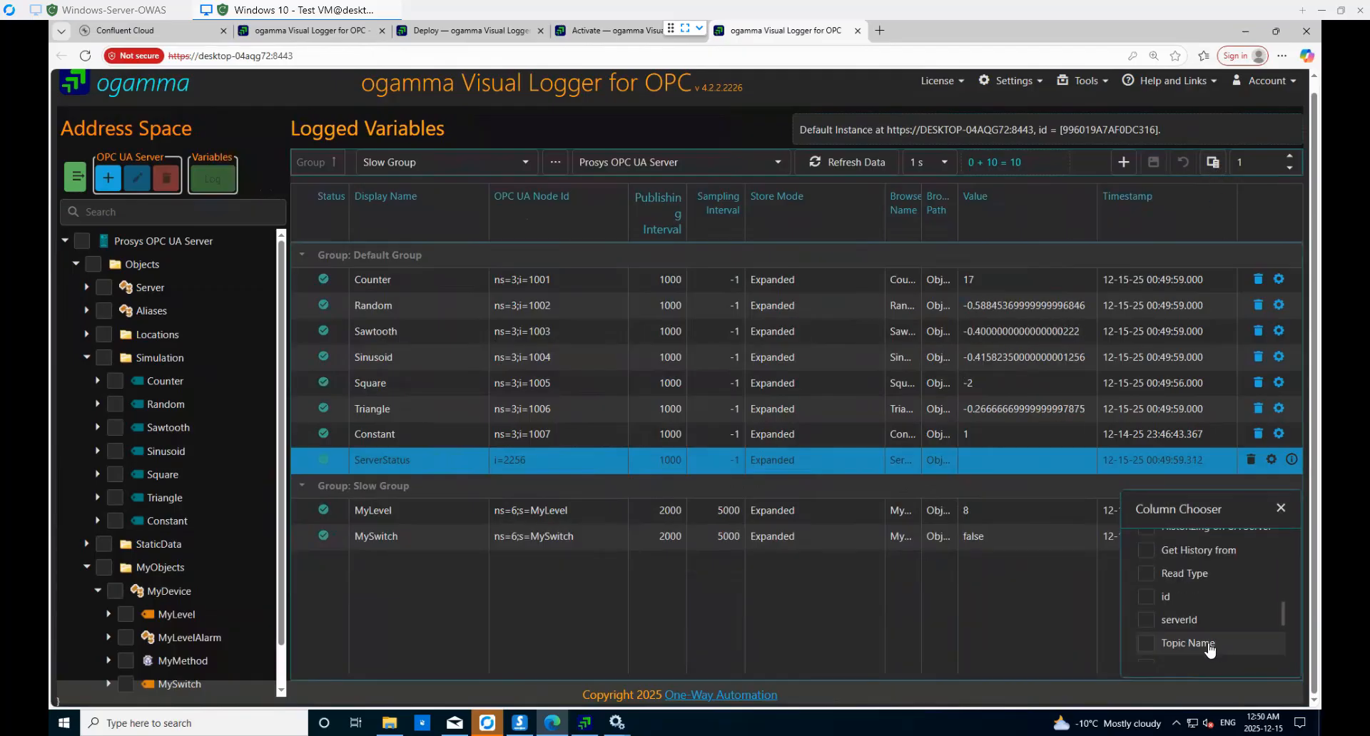
click(1147, 640)
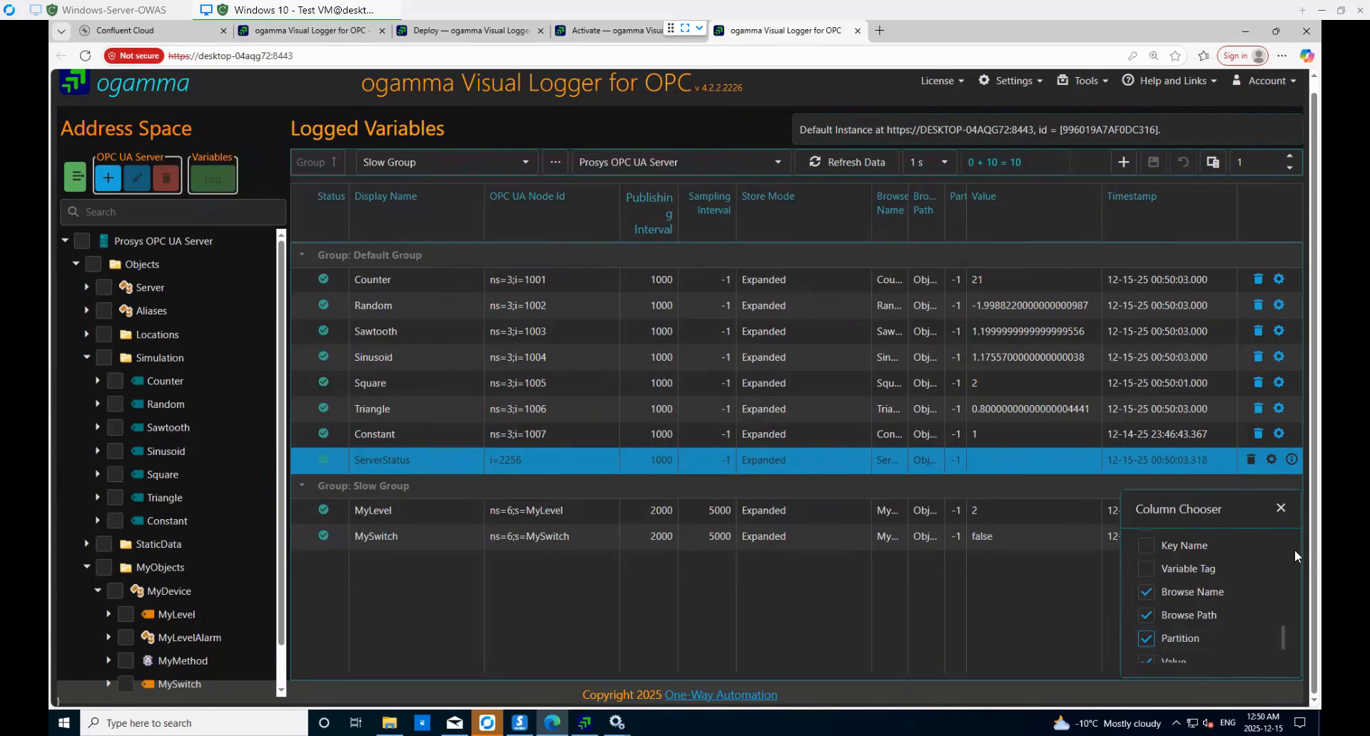
click(1284, 511)
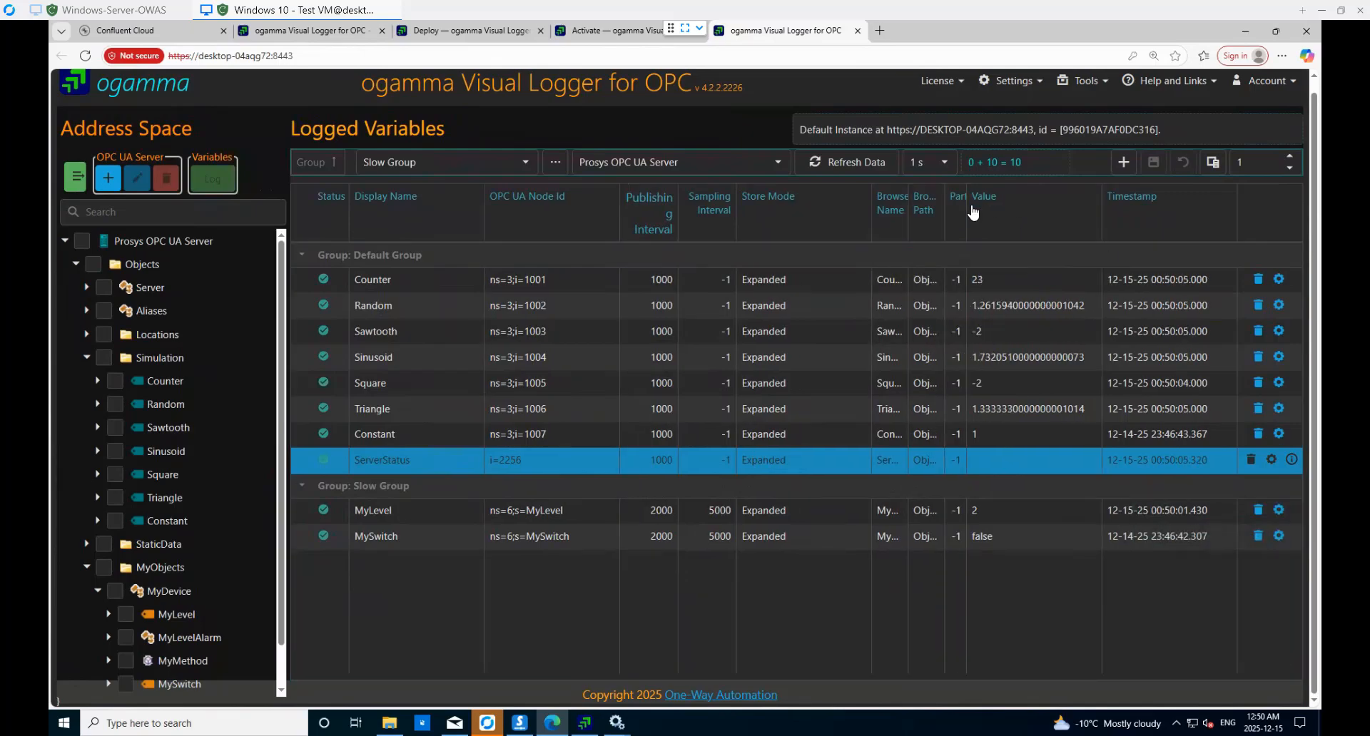
drag(967, 212, 1005, 204)
drag(1139, 203, 1094, 200)
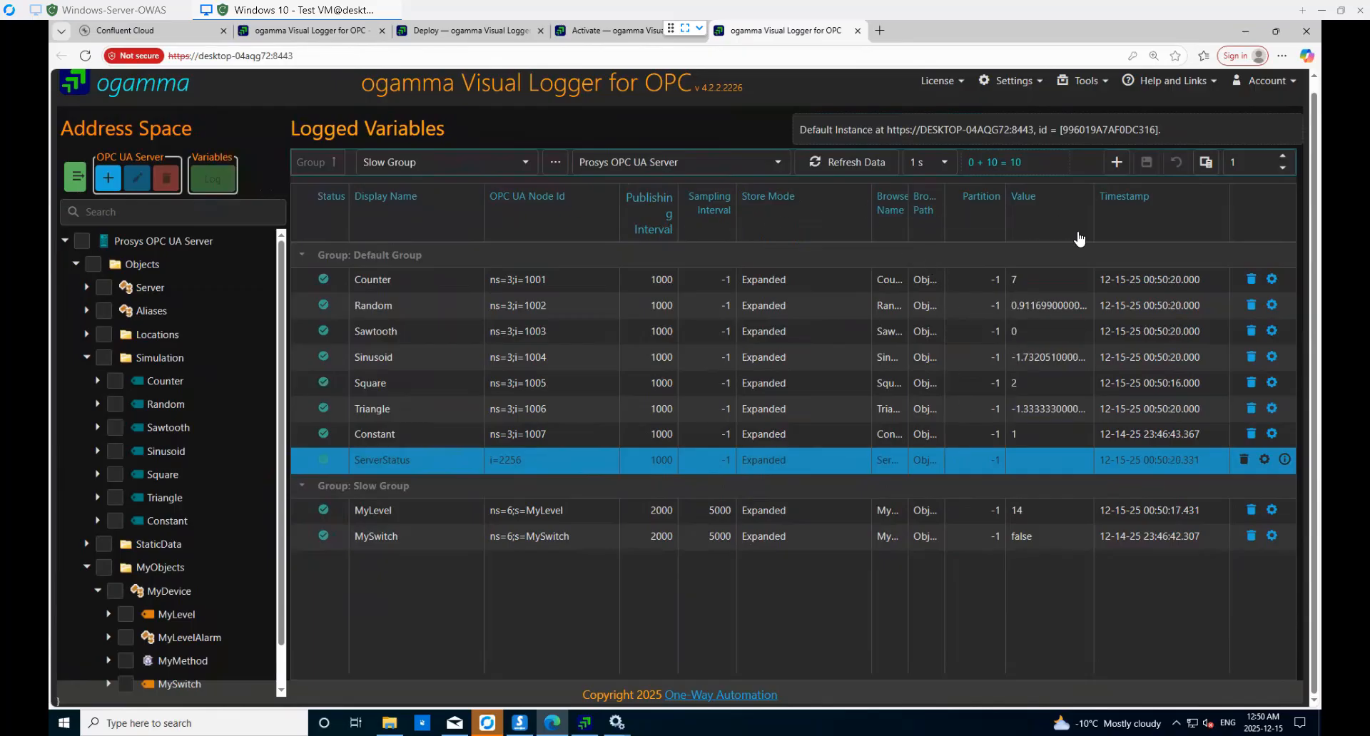
- Show the Topic Name column and resize Display Name, OPC UA Node Id, Store Mode and Topic Name
click(1207, 164)
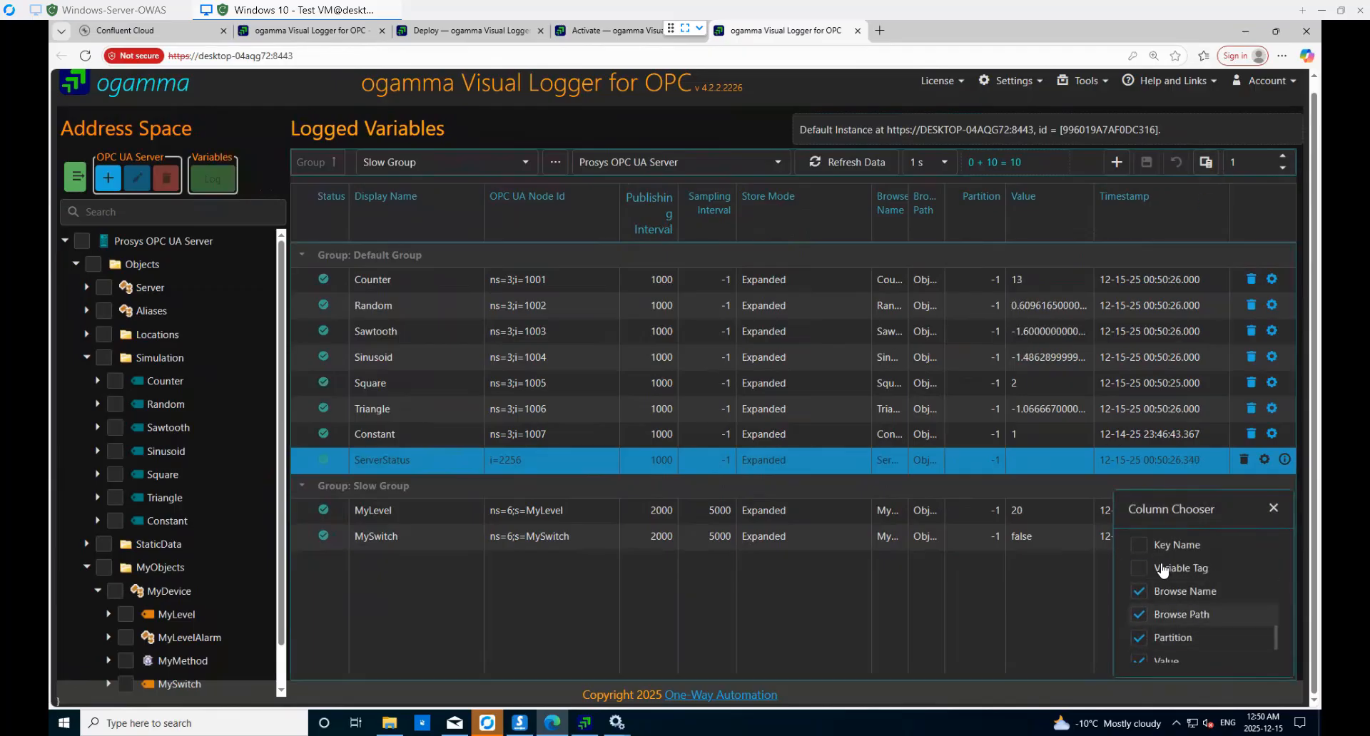
scroll(1163, 571, up, 2)
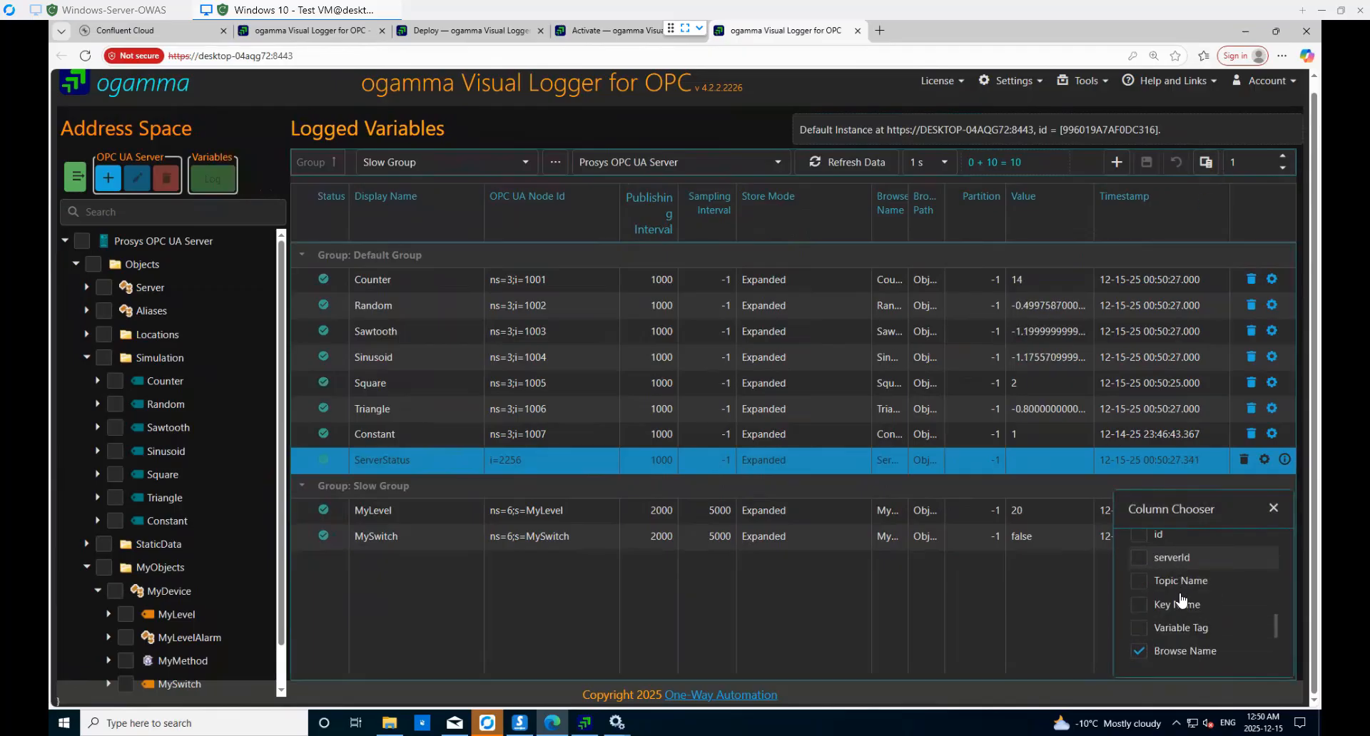
click(1142, 583)
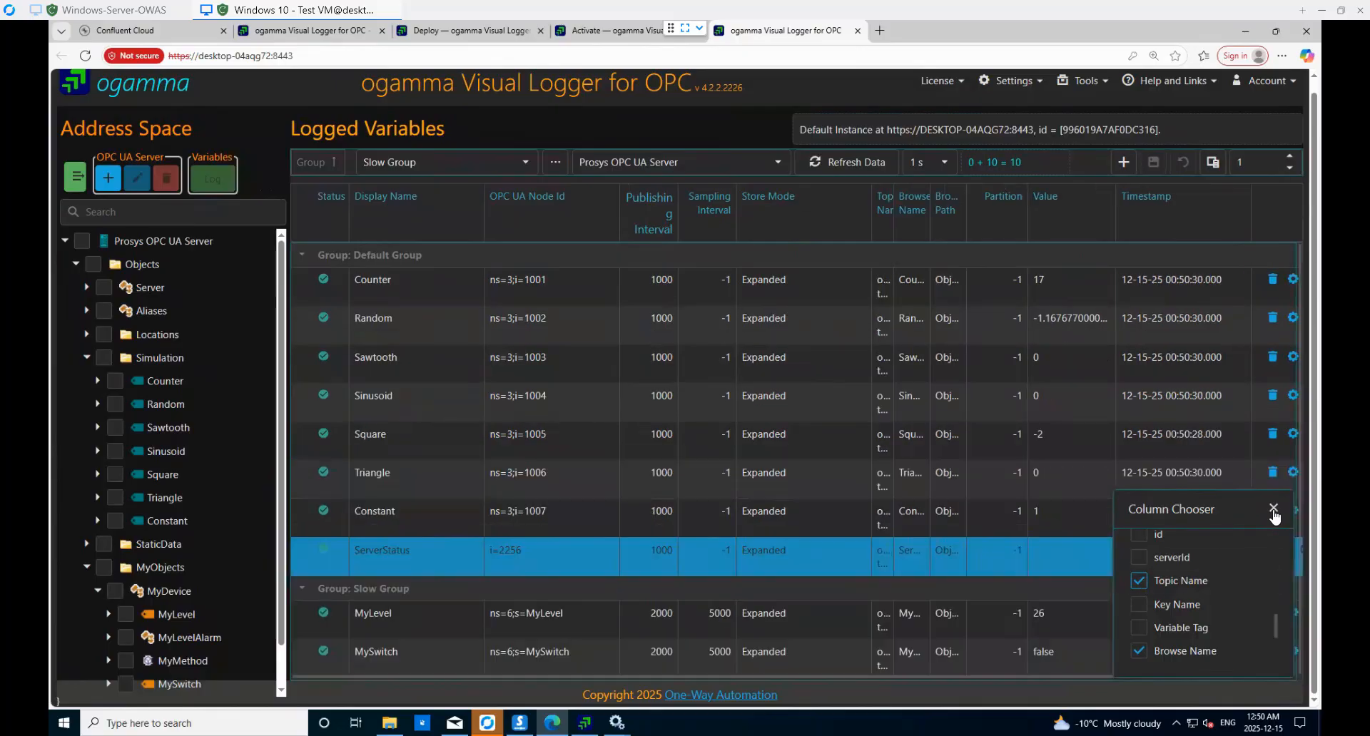
click(1274, 513)
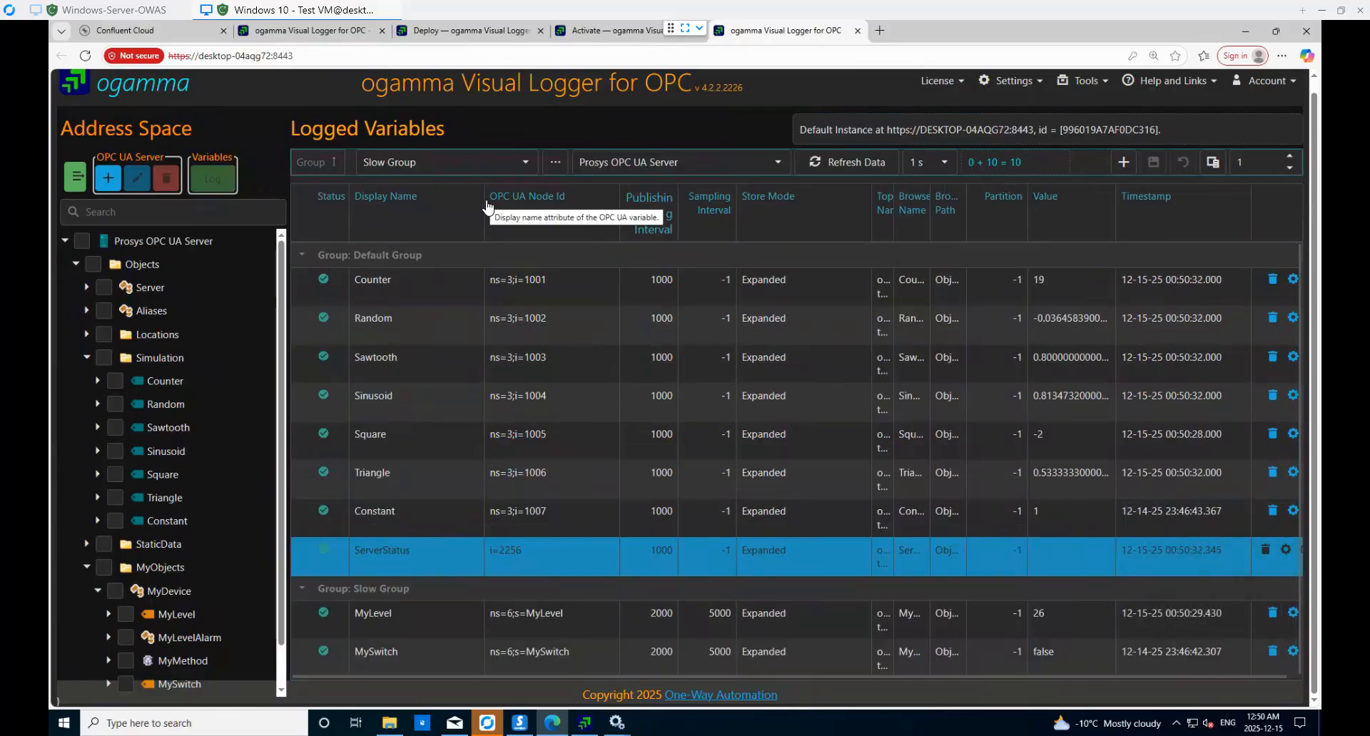
drag(486, 206, 437, 200)
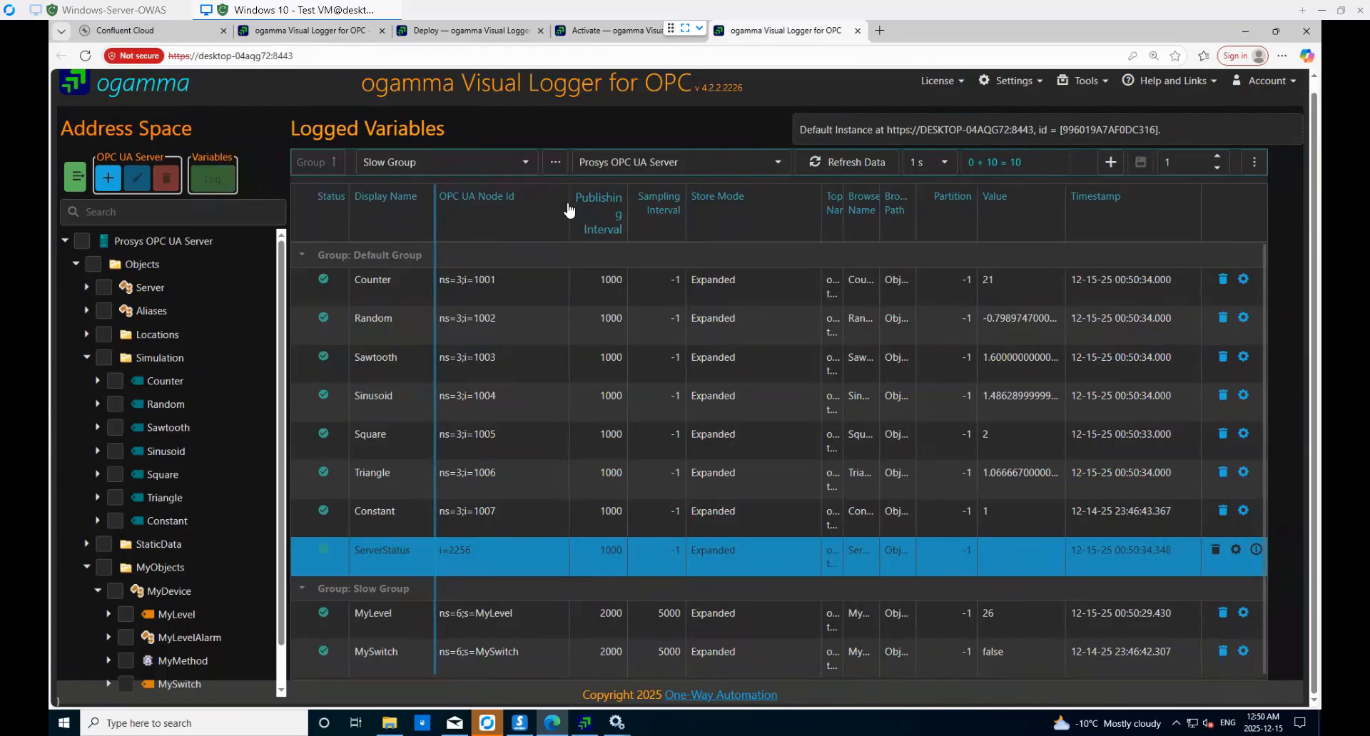
drag(569, 207, 528, 199)
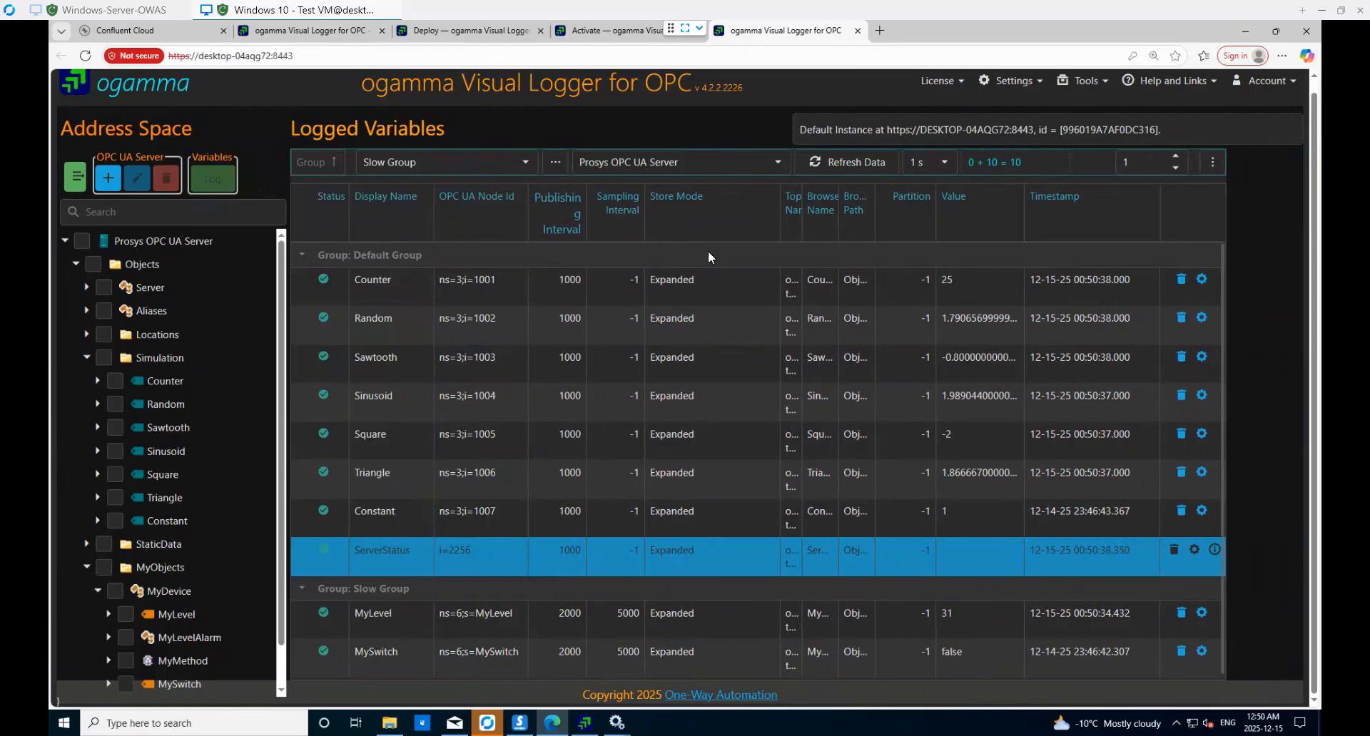
drag(781, 206, 815, 210)
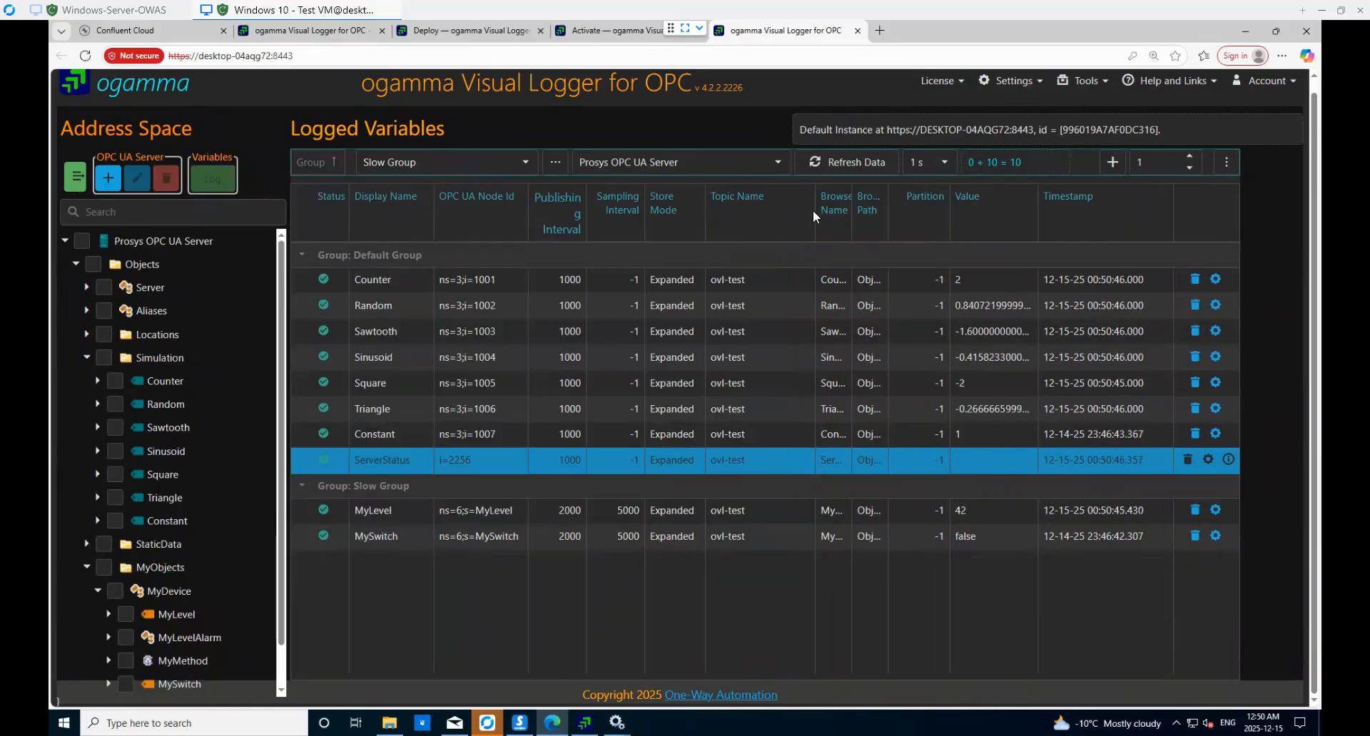
drag(815, 207, 952, 210)
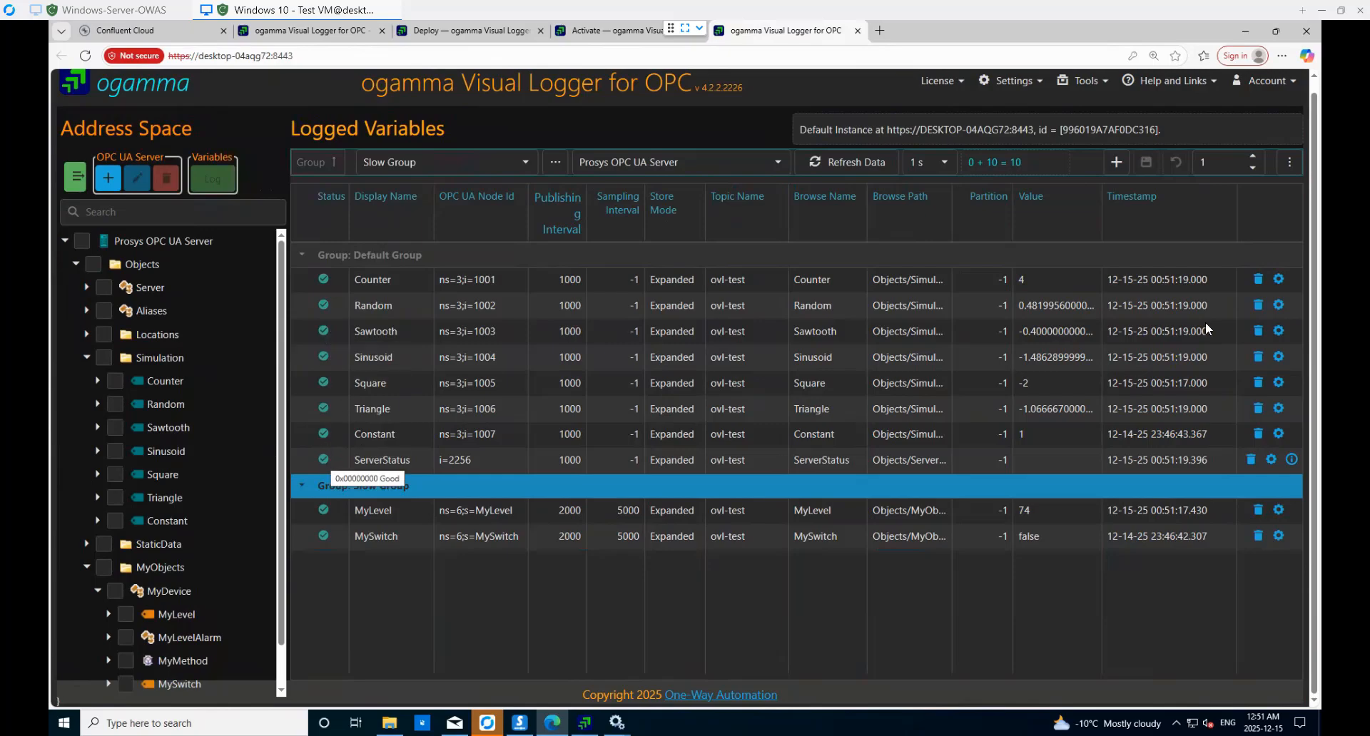
- Open Tools > Statistics, then switch to the ovl-test message viewer in Confluent Cloud
click(1086, 81)
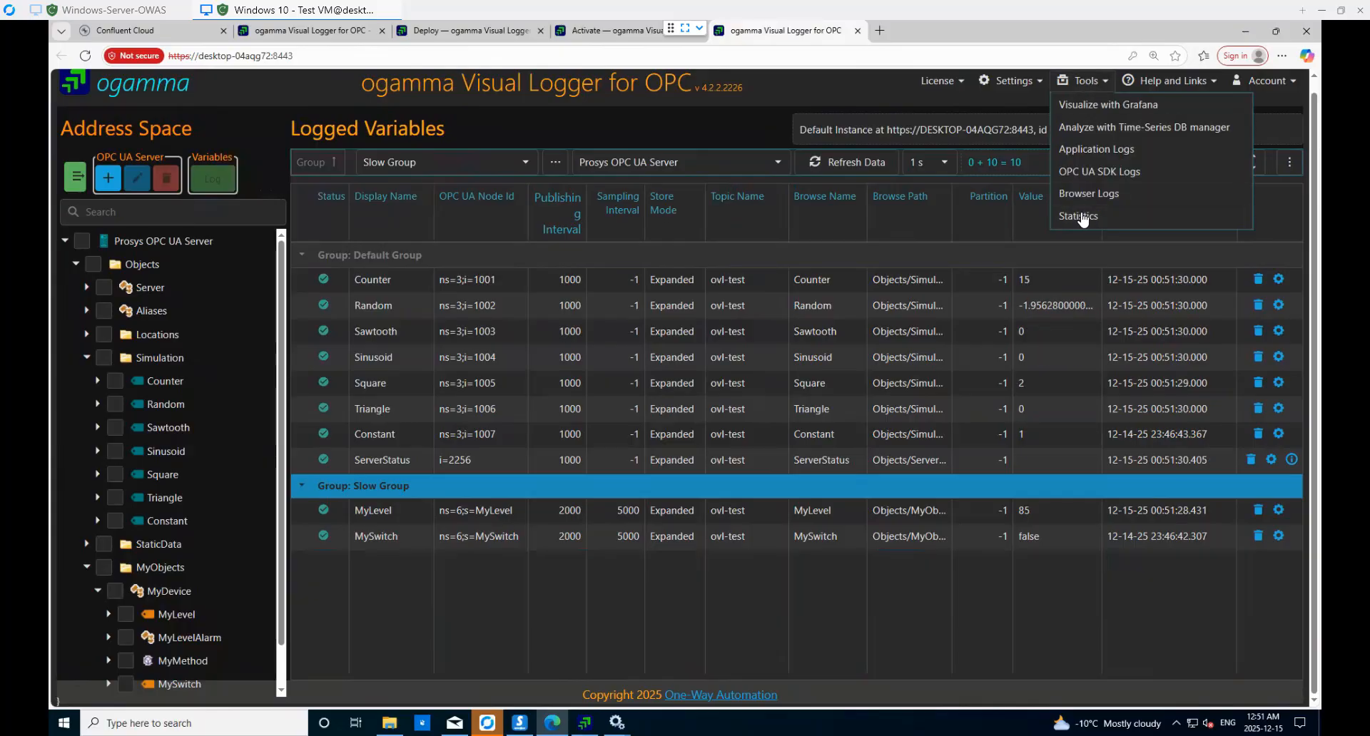
click(1080, 216)
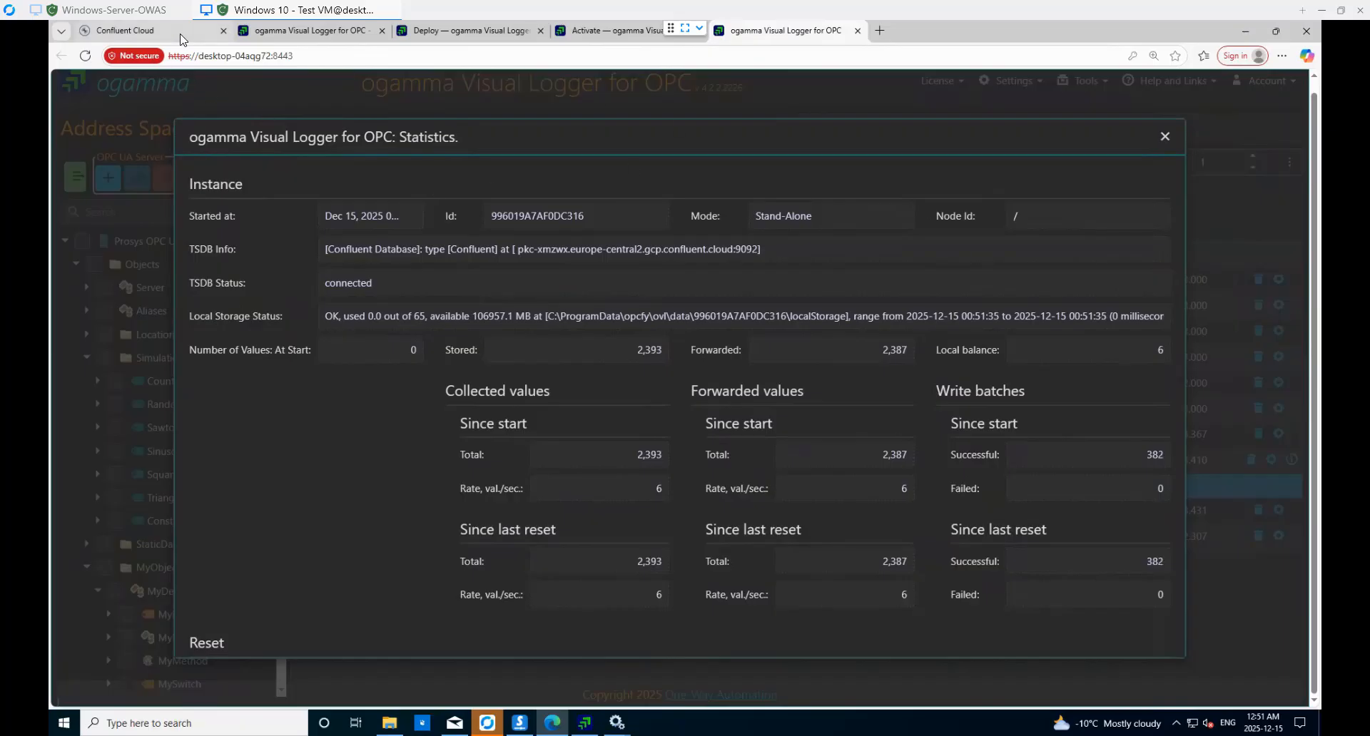
click(143, 31)
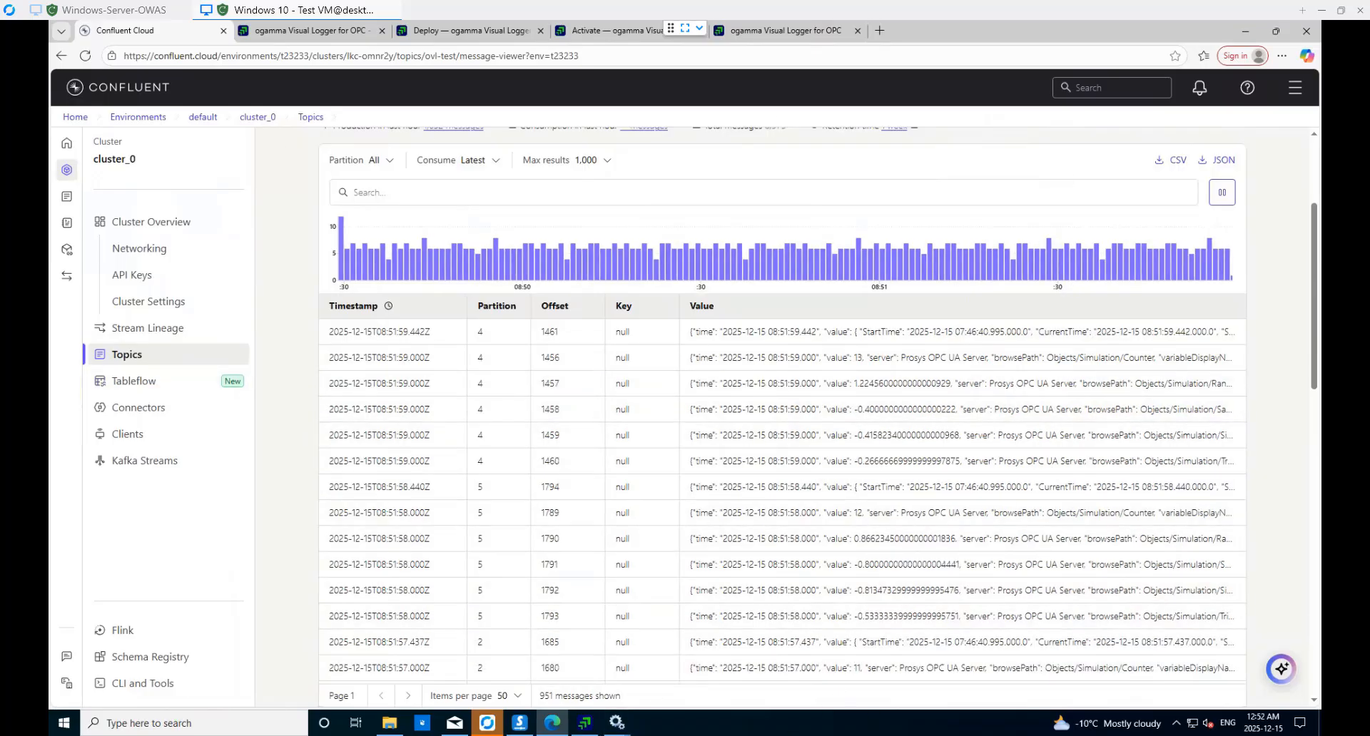
- View the ovl-confluent.png architecture diagram, then return to the Visual Logger Statistics
mouse_move(889, 735)
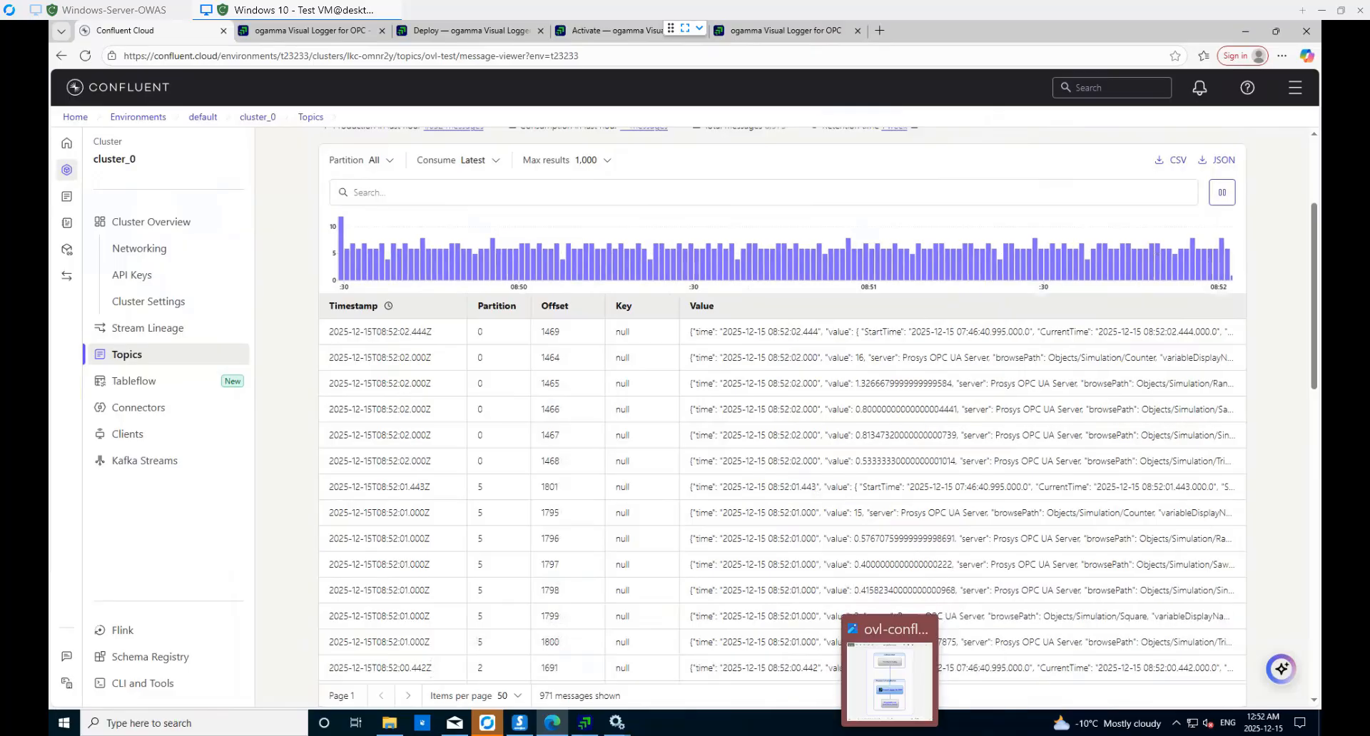
click(890, 674)
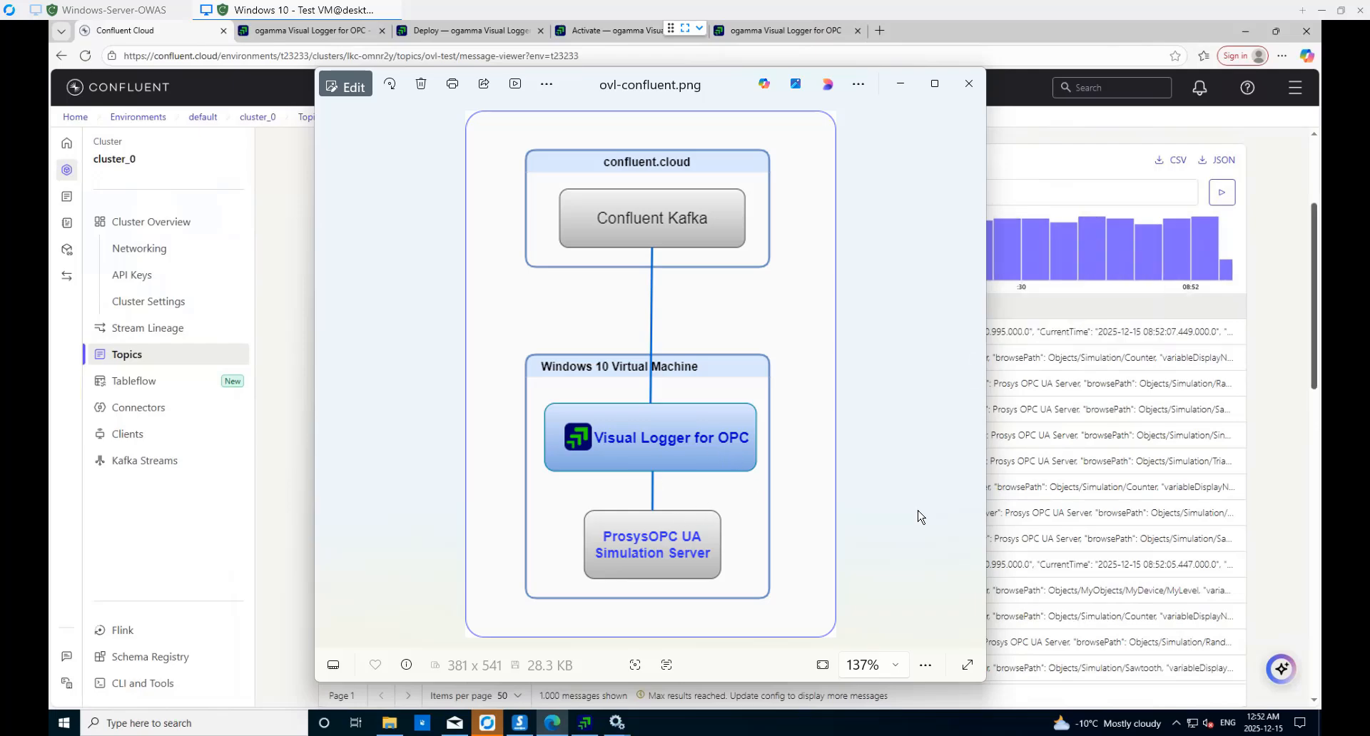
click(783, 33)
click(782, 32)
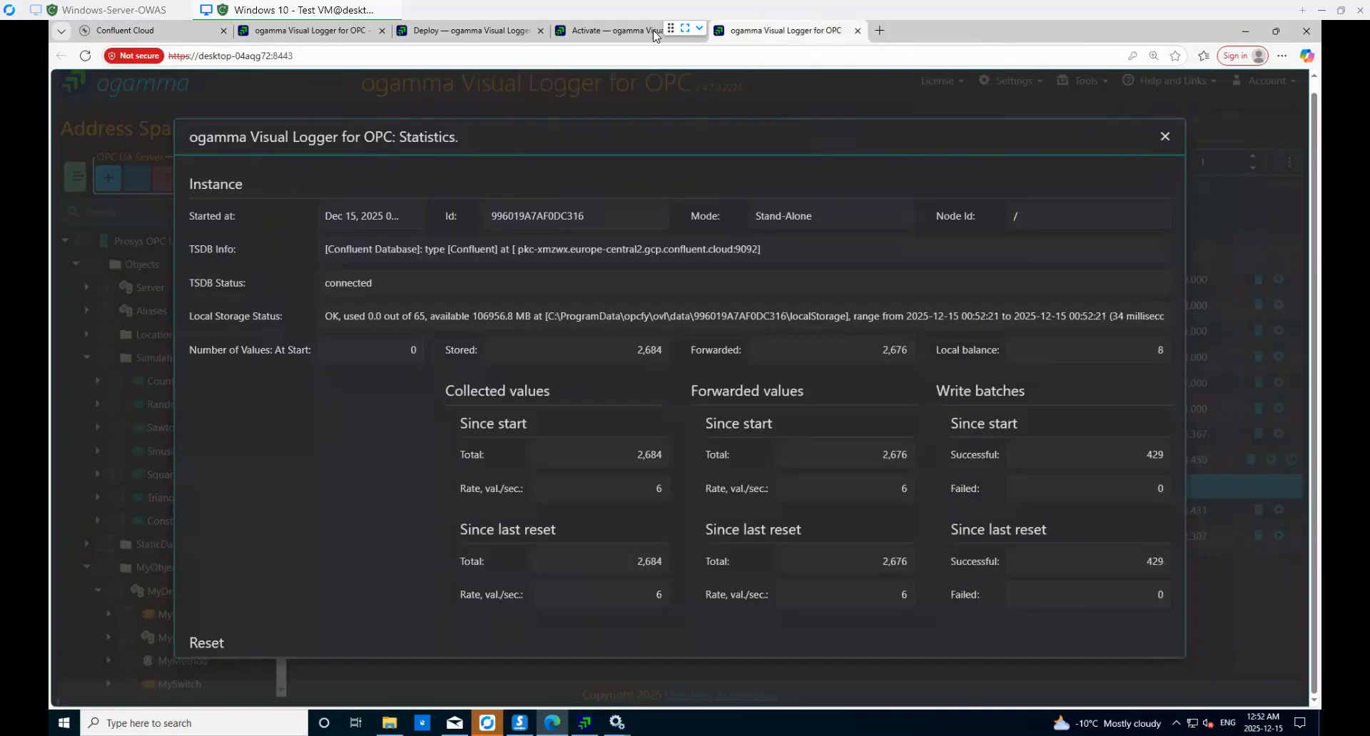
- Open the One-Way Automation Contact Us page and expand then collapse the live chat panel
click(322, 33)
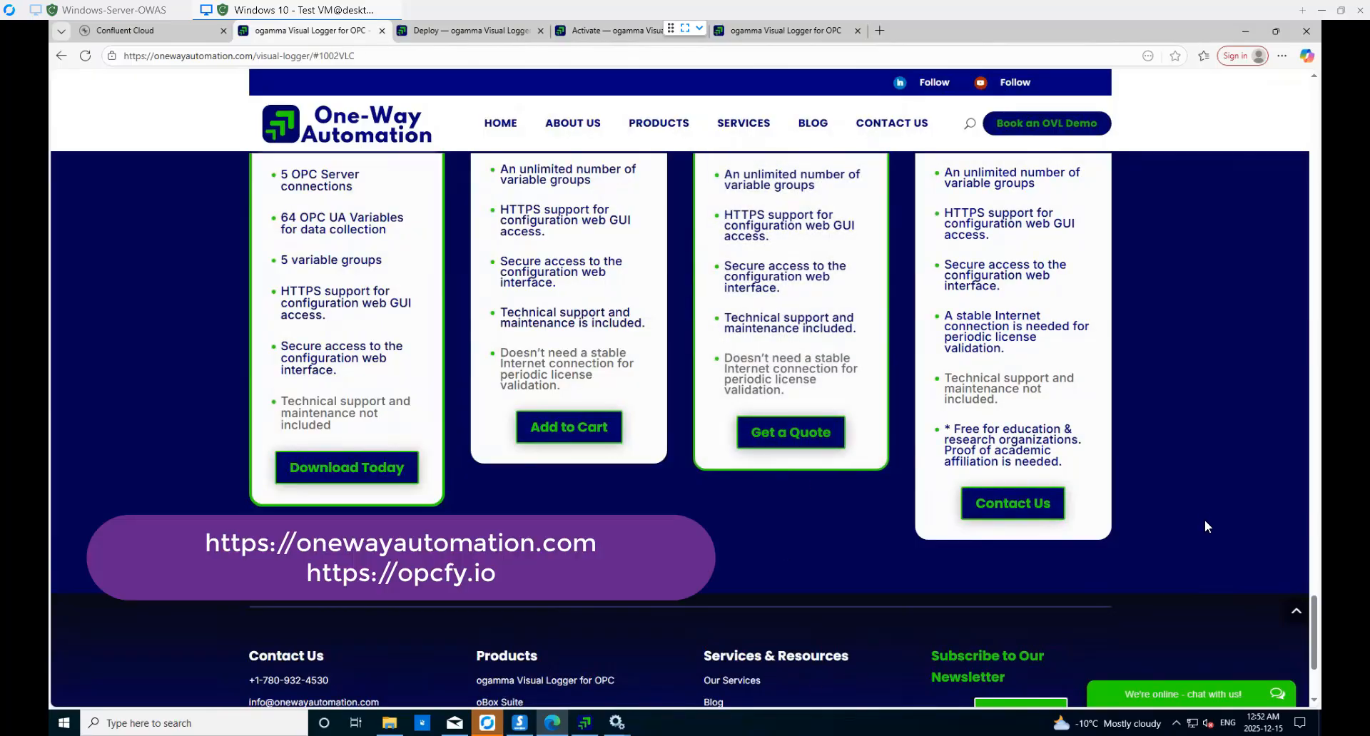
scroll(1206, 535, up, 1)
scroll(1142, 485, down, 3)
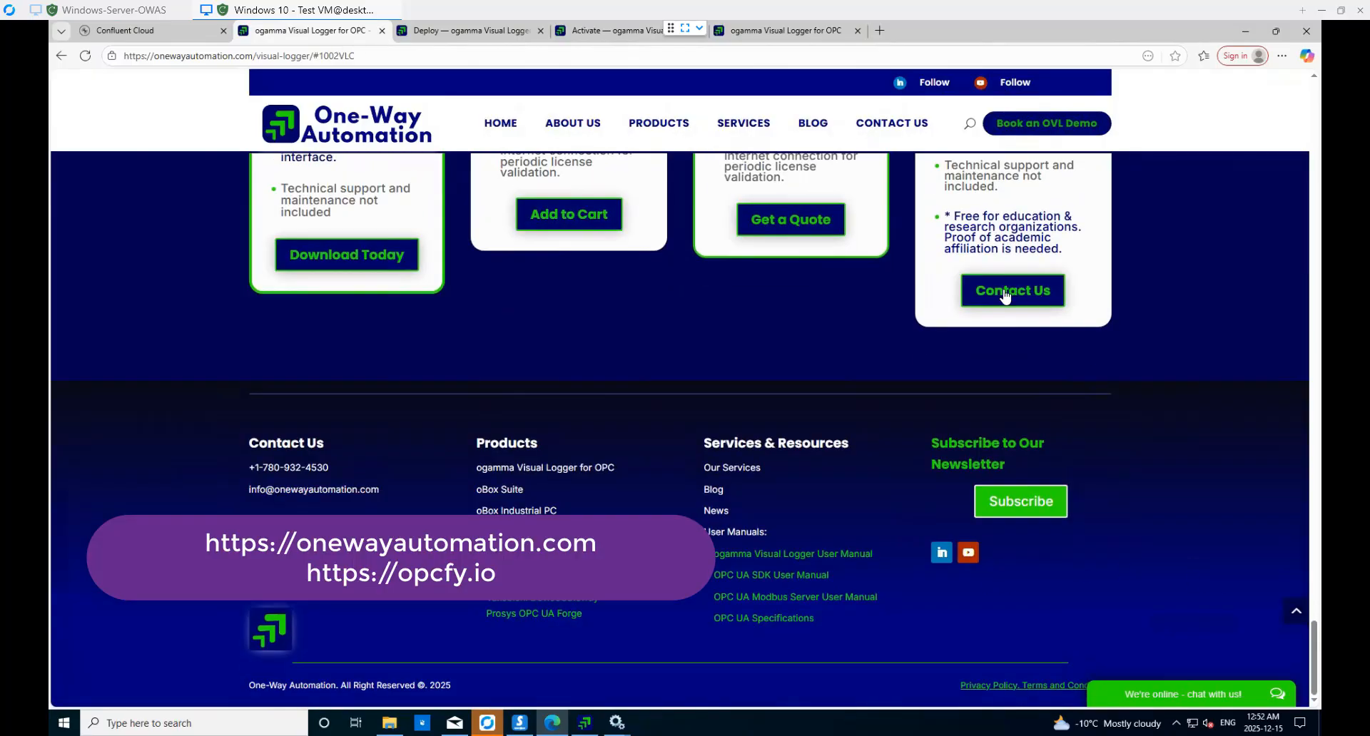
click(1025, 301)
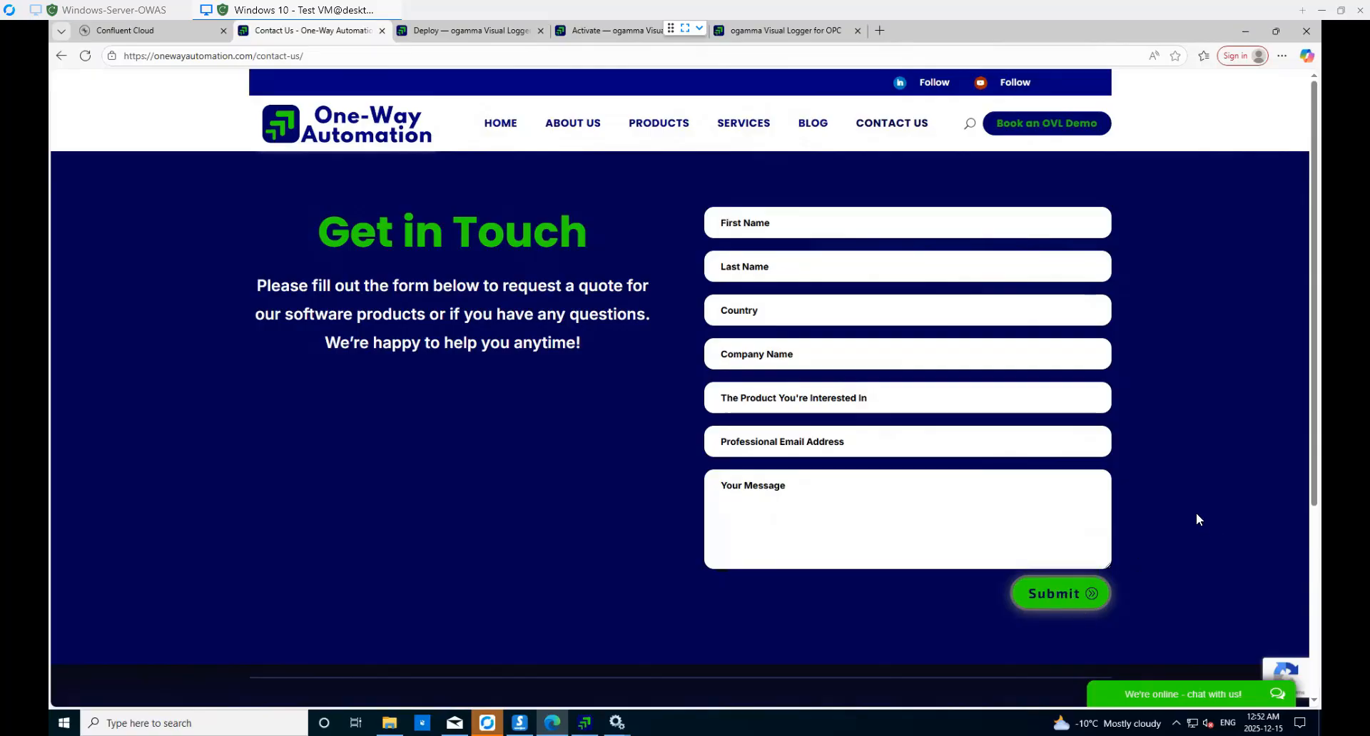
click(1249, 696)
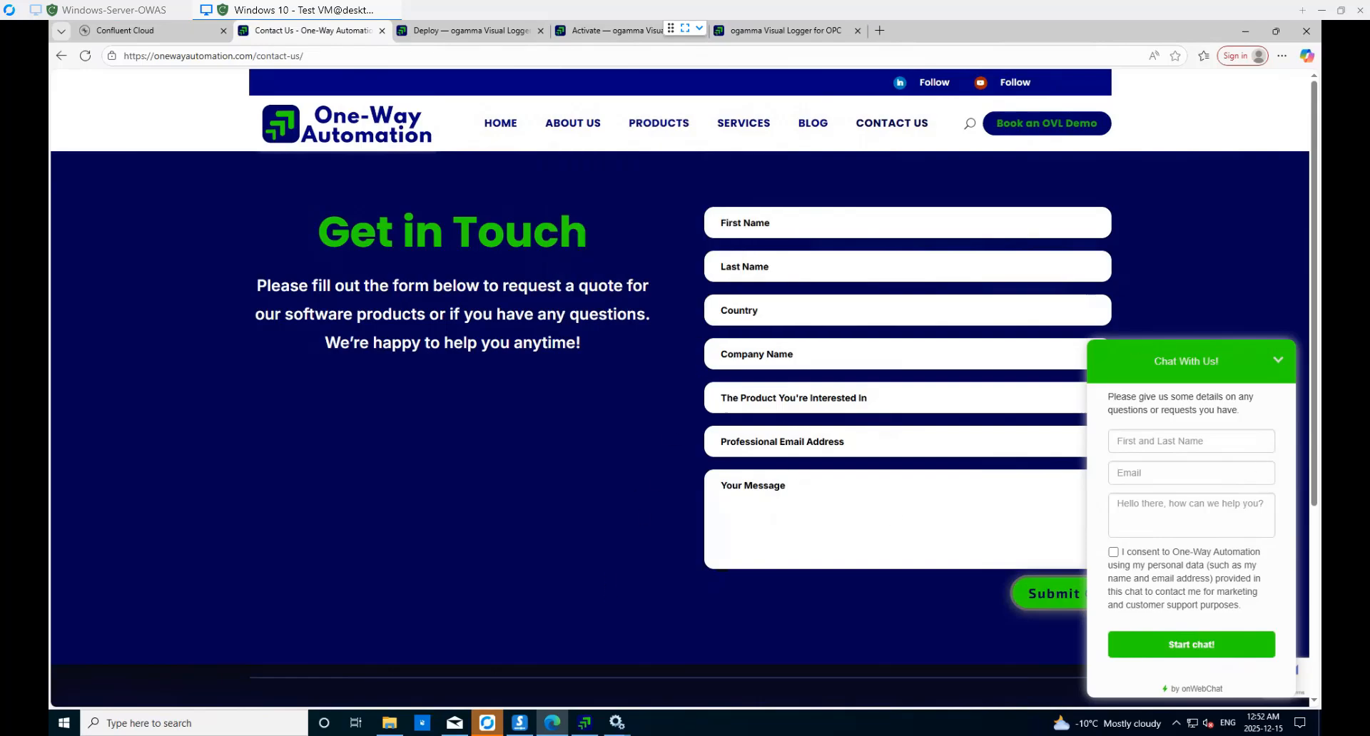
click(1278, 359)
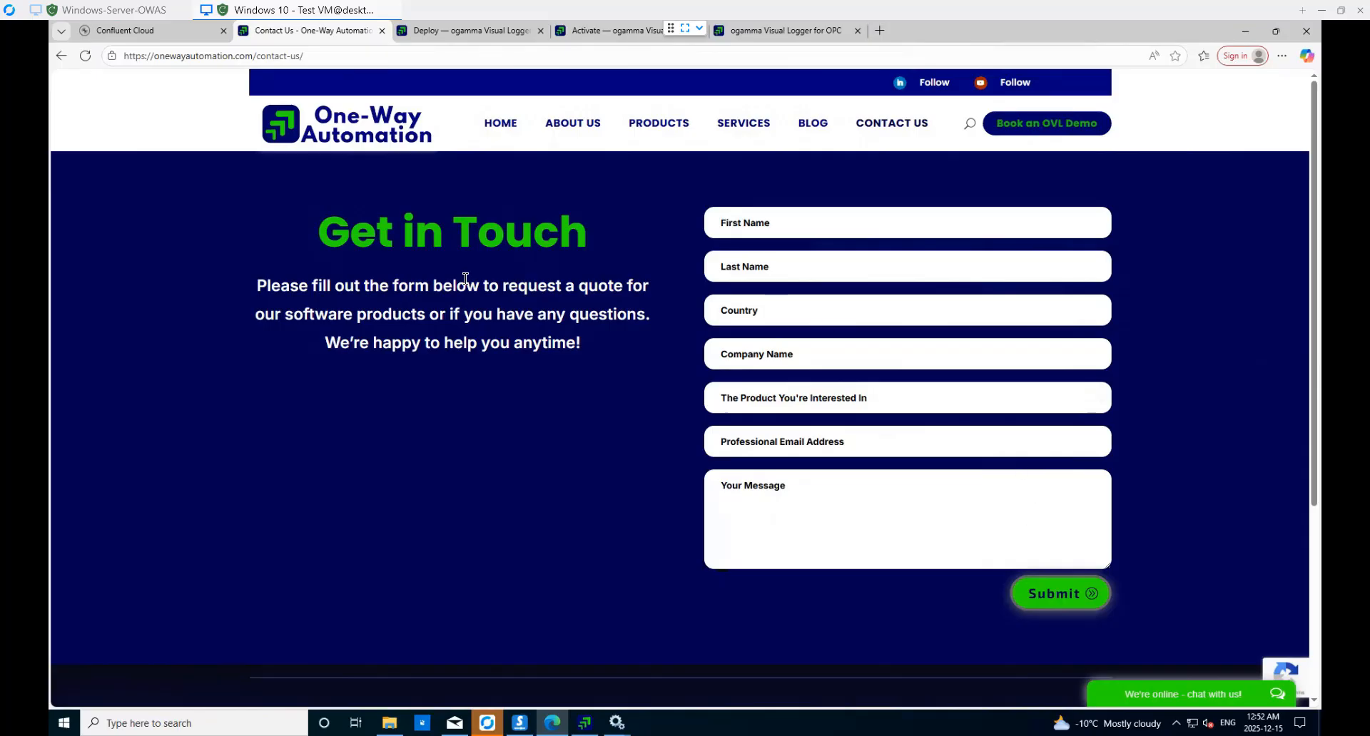
- Go to Products > ogamma Visual Logger for OPC and scroll to the Purchase Today pricing
mouse_move(657, 136)
click(660, 175)
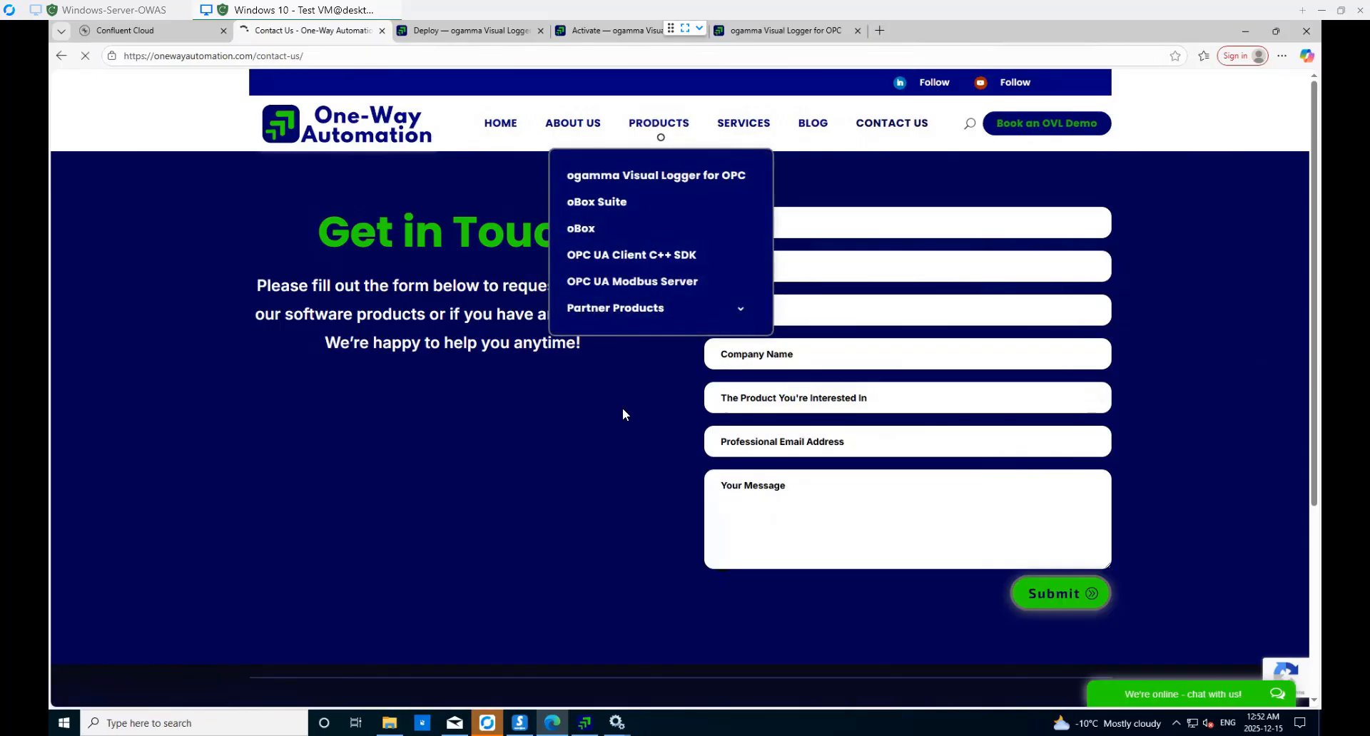
scroll(781, 476, down, 10)
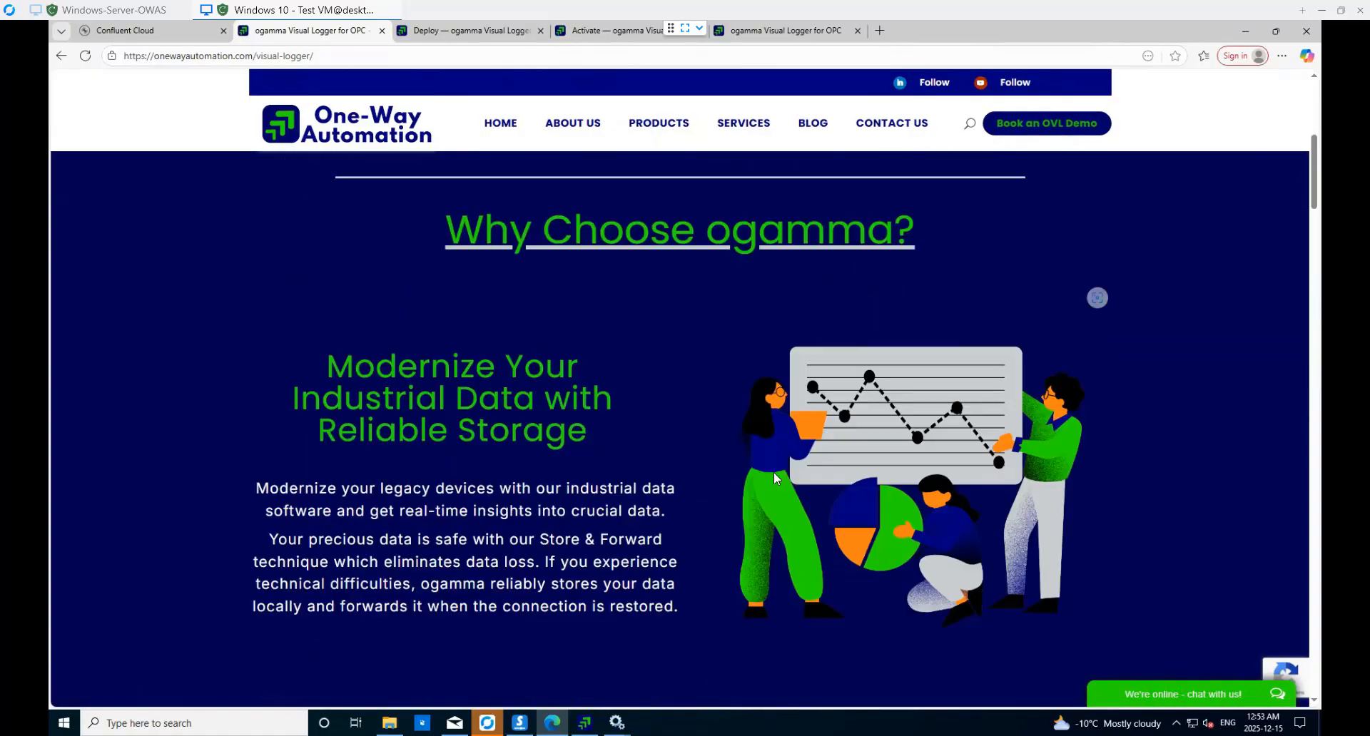
scroll(771, 484, down, 15)
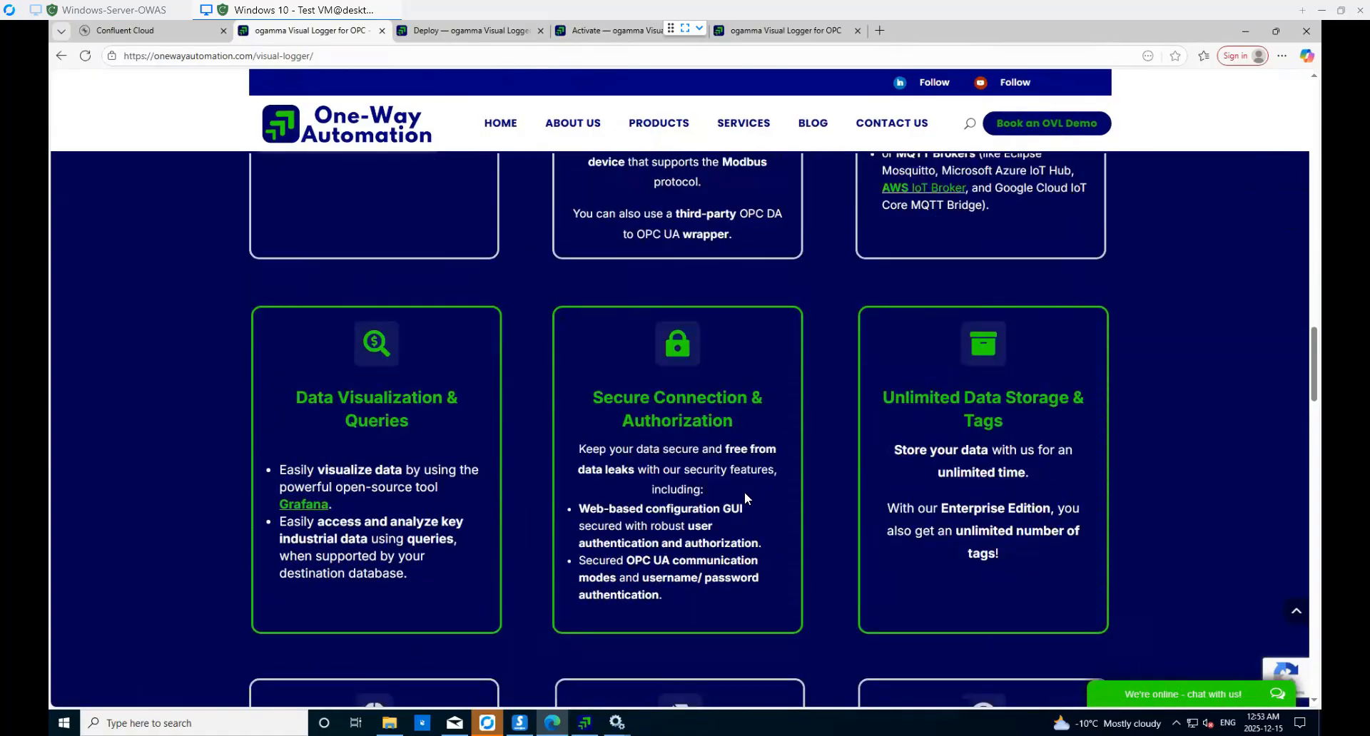
scroll(523, 566, down, 15)
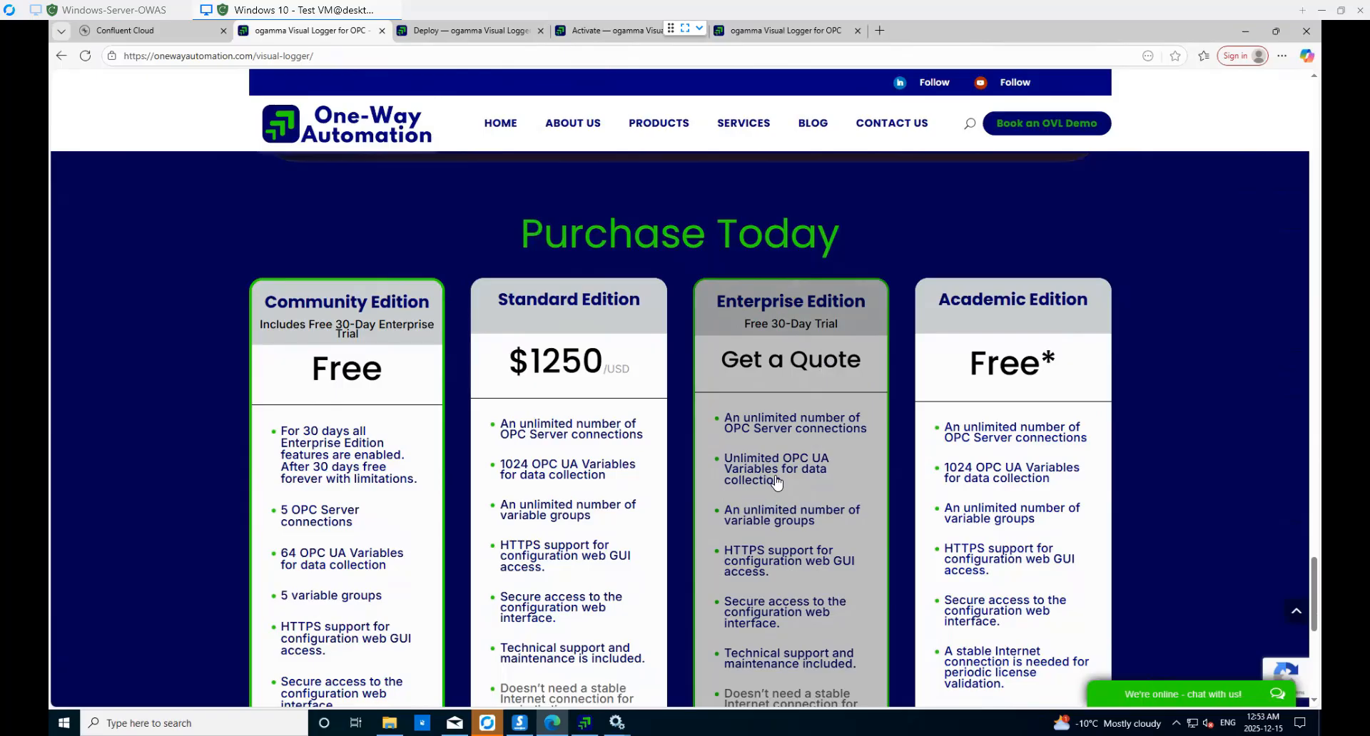
- Return to the Visual Logger and close the Statistics window
click(785, 30)
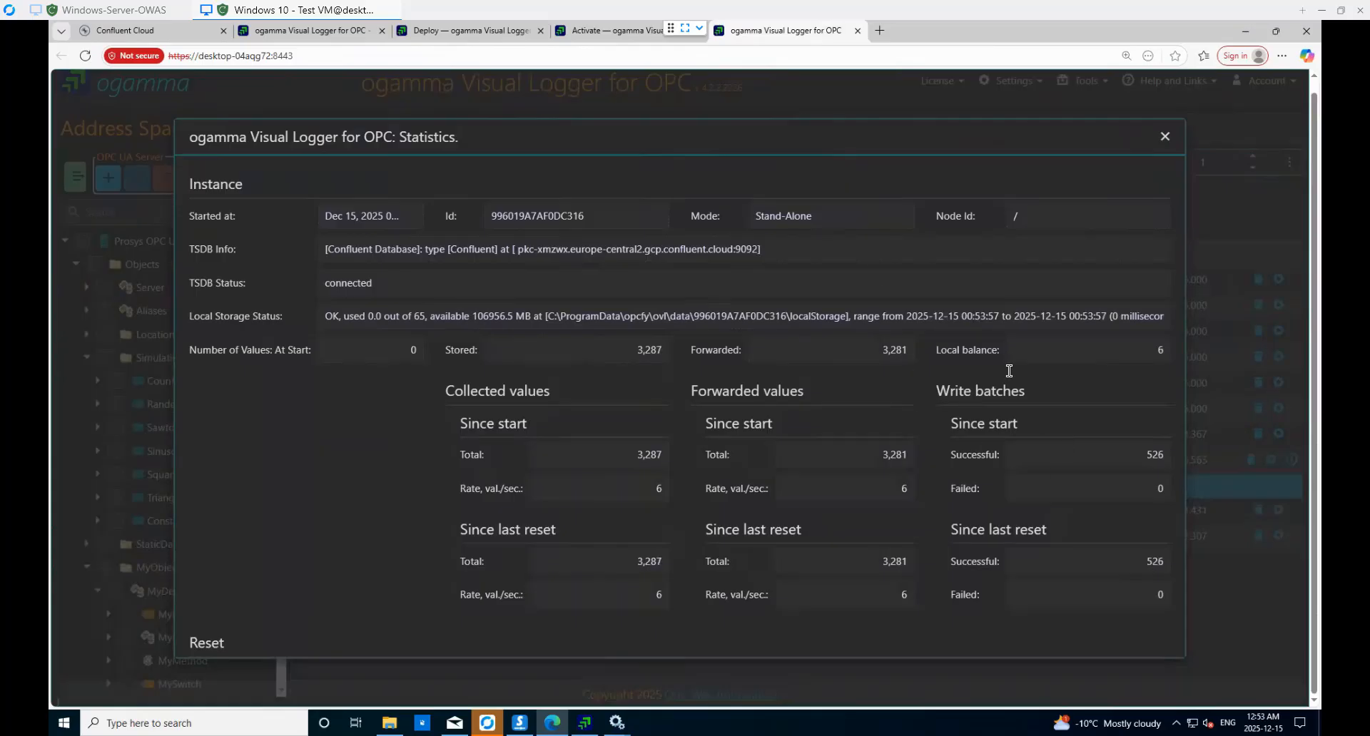
drag(1026, 129, 1014, 117)
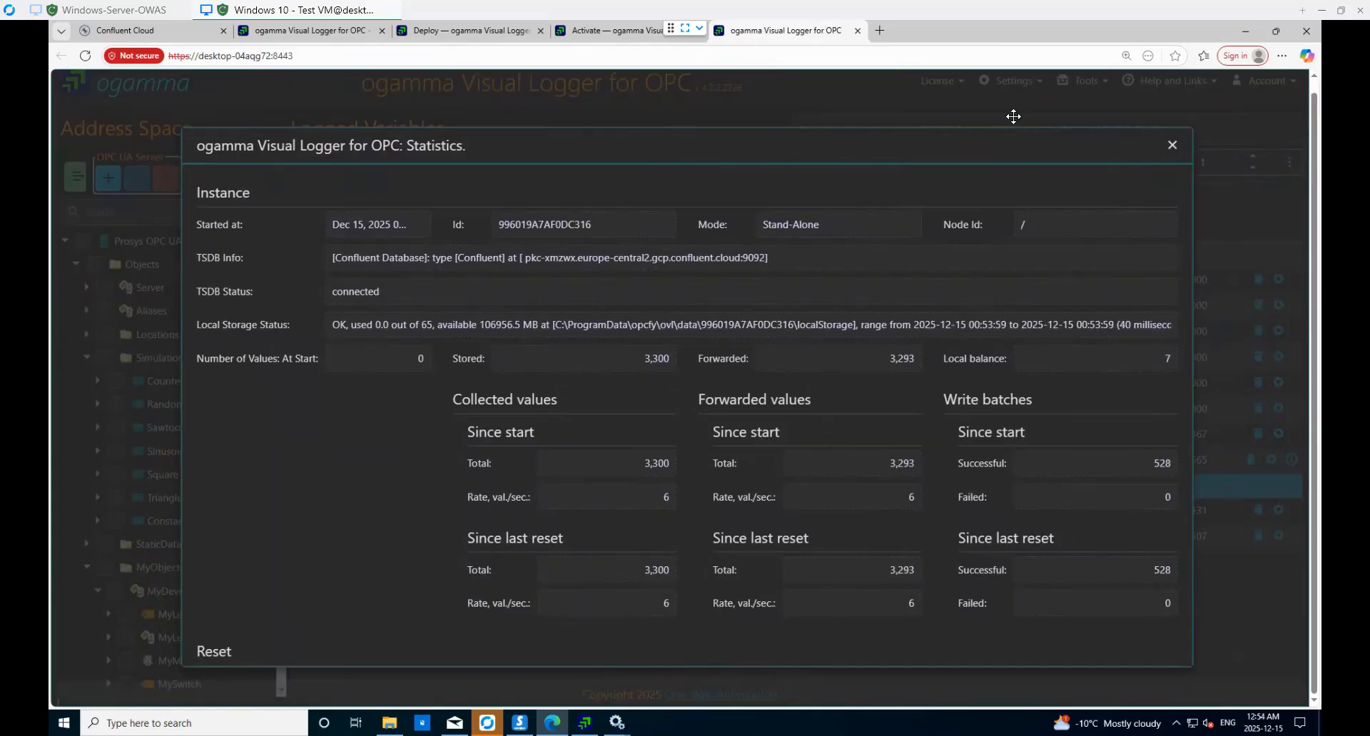
click(1172, 145)
- Open Settings > Time-Series Databases, view the new-connection Type options, and cancel without saving
click(1018, 84)
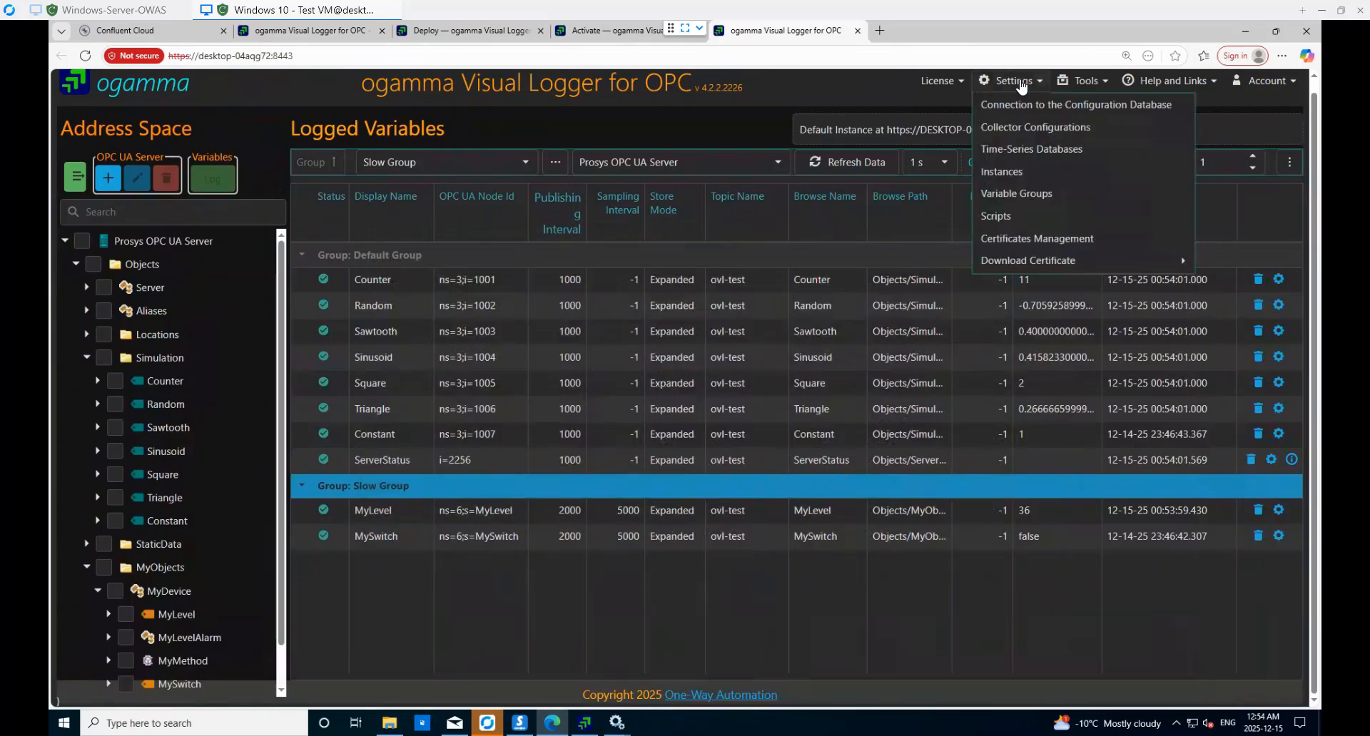
click(1035, 151)
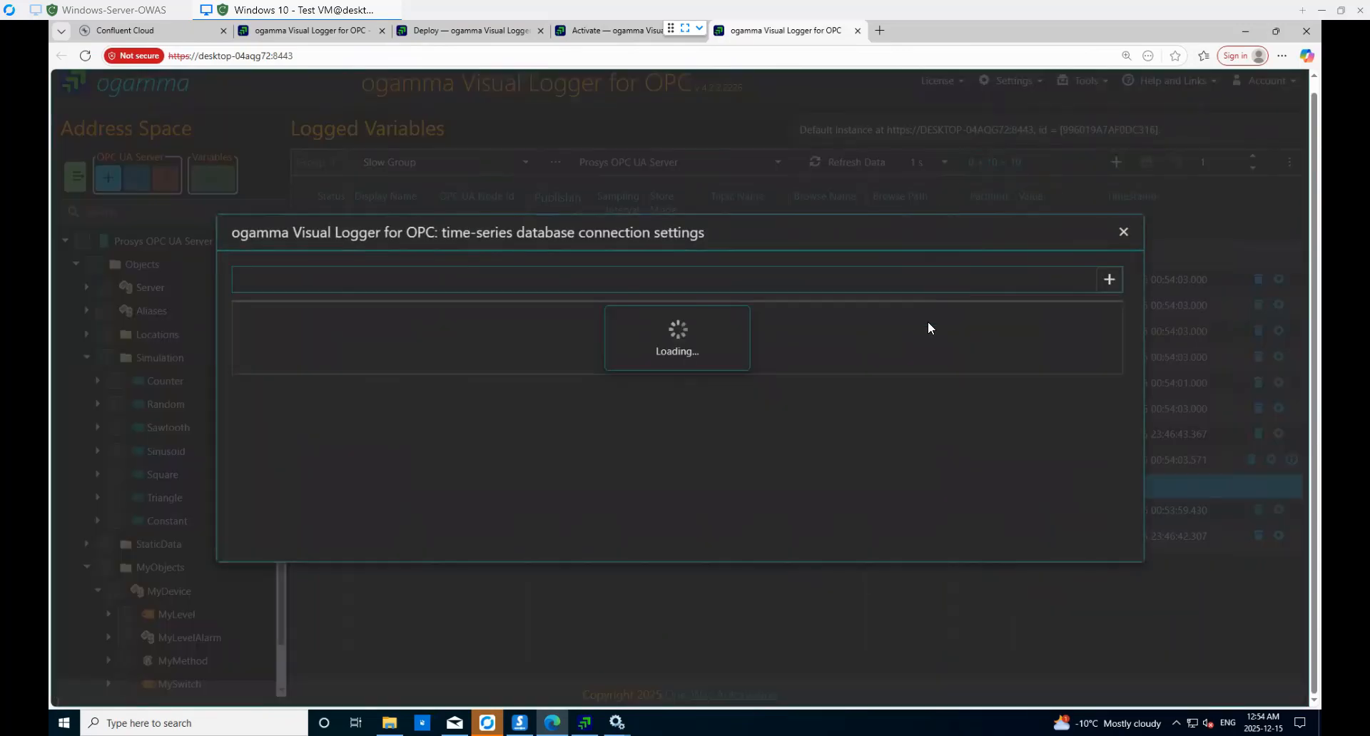
click(1110, 281)
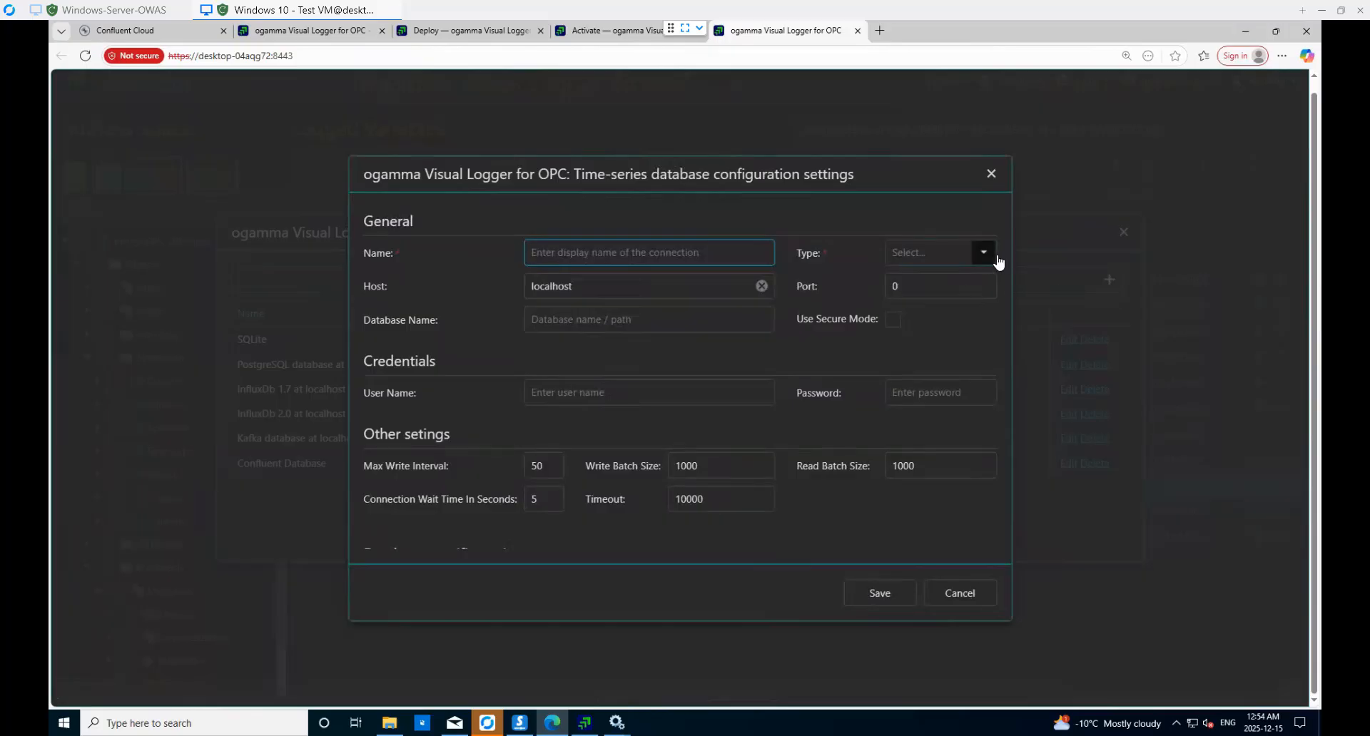
click(984, 254)
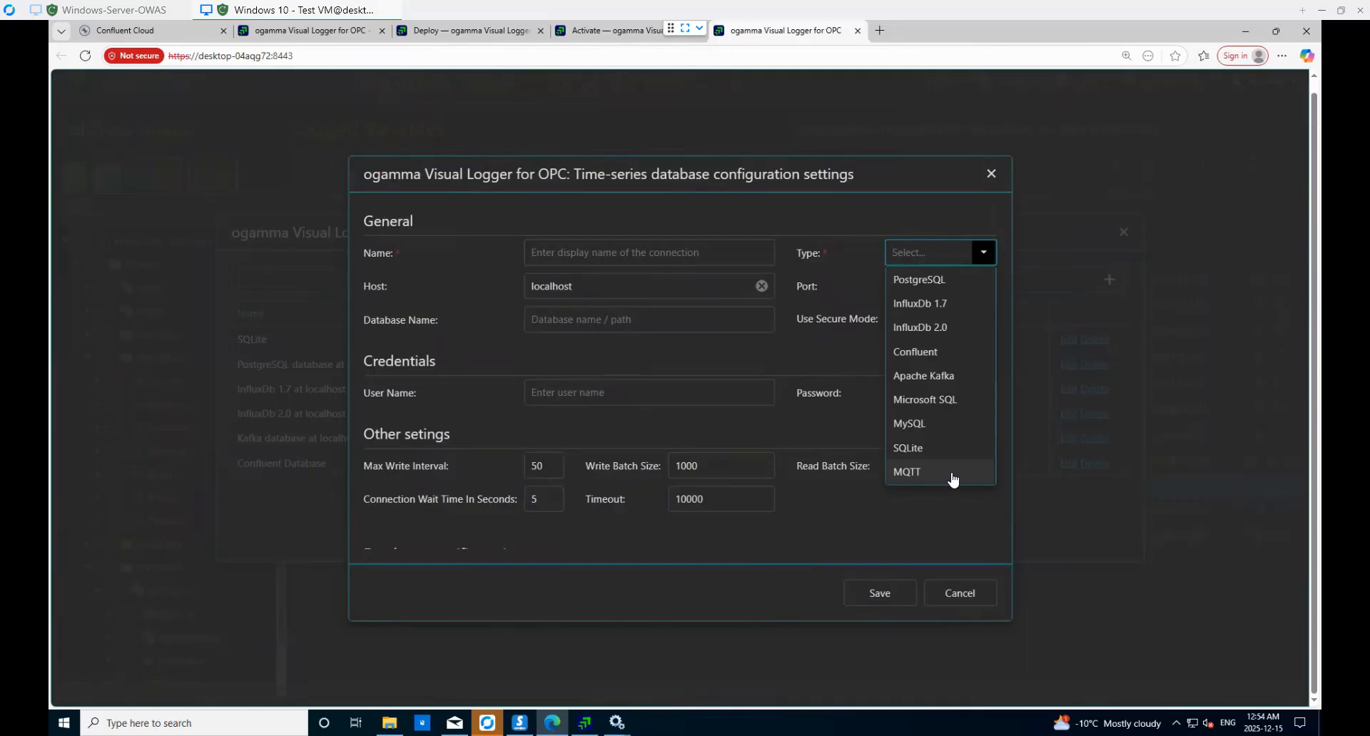
click(991, 175)
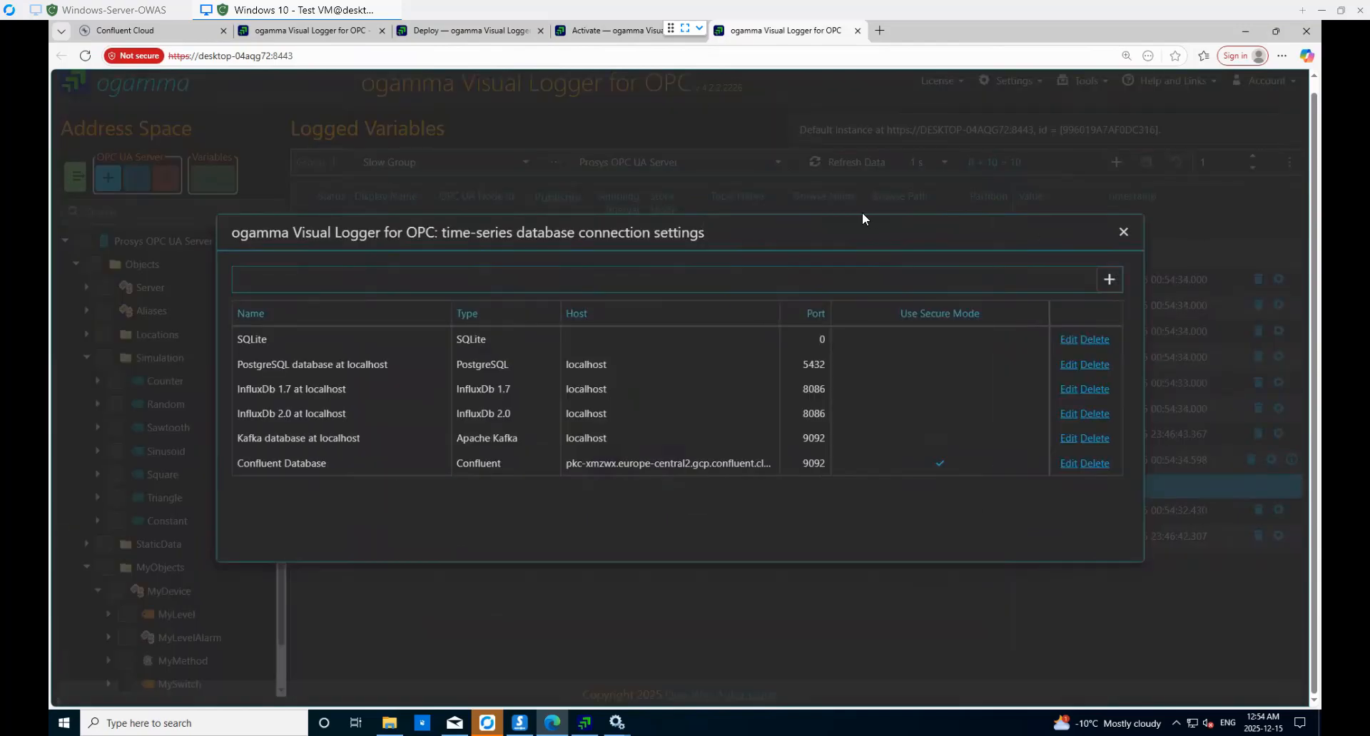